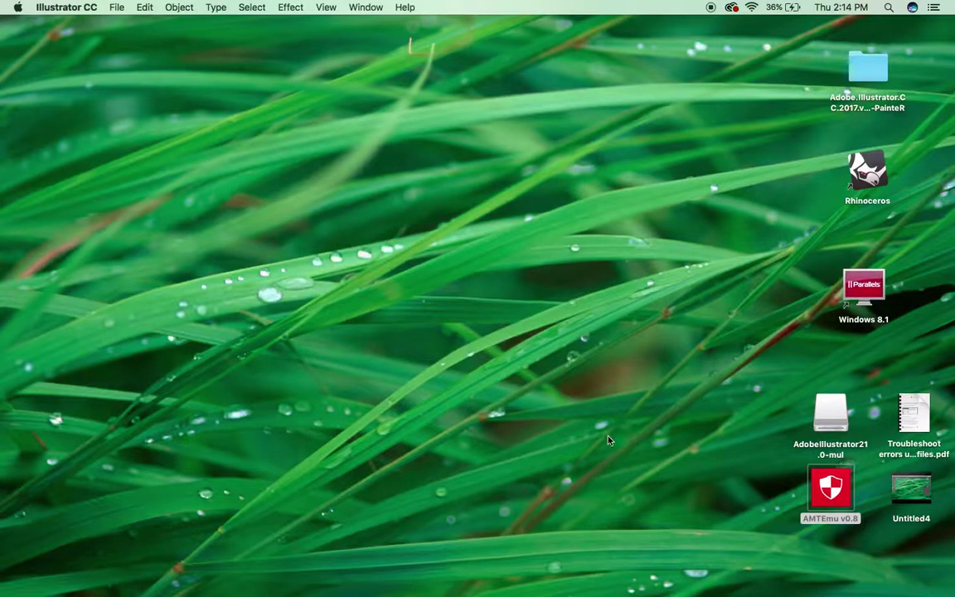
# Step: Launch Illustrator from the Dock, dismiss the New Document window, and return to the start screen
pyautogui.click(69, 10)
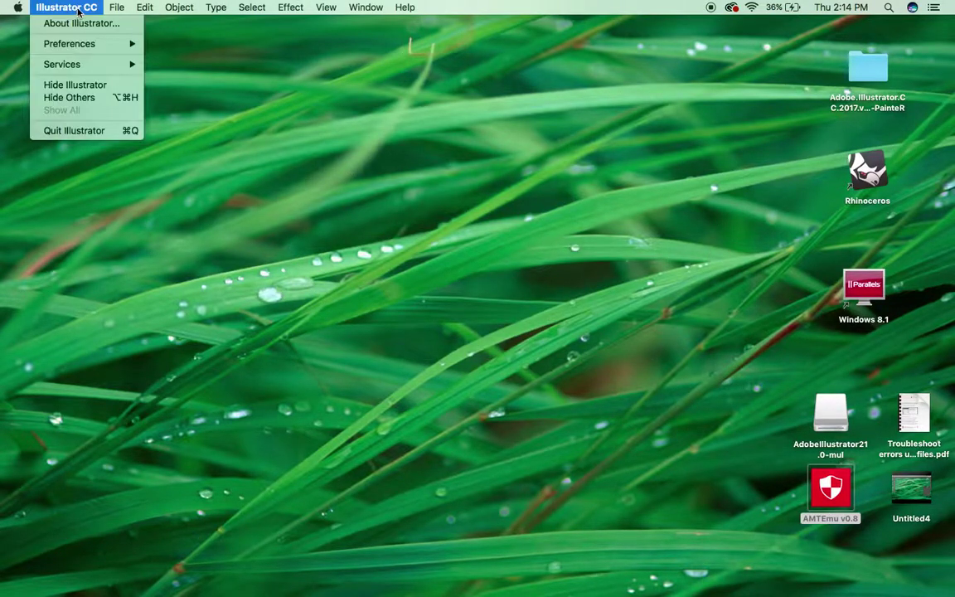
pyautogui.click(116, 23)
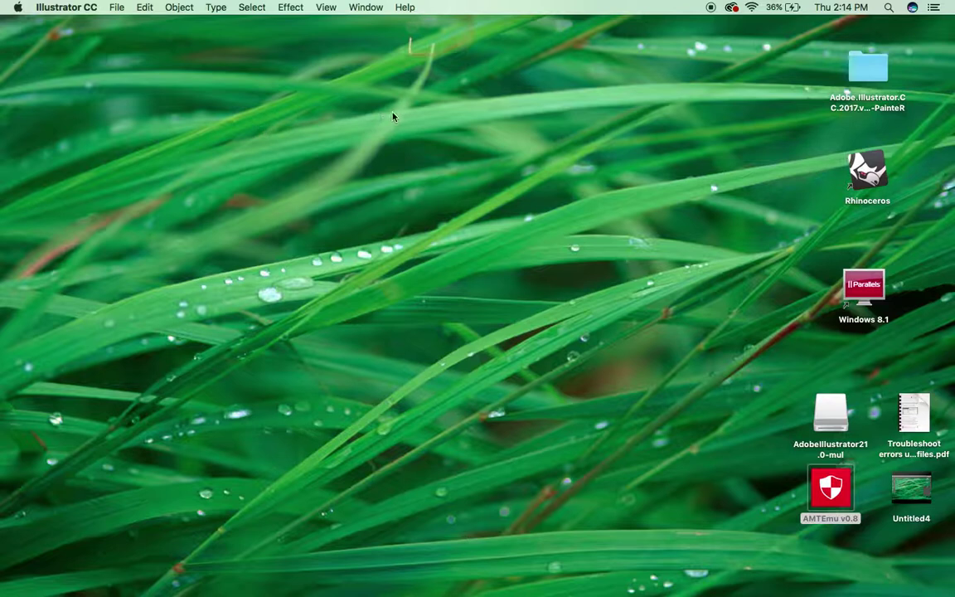
pyautogui.moveTo(780, 593)
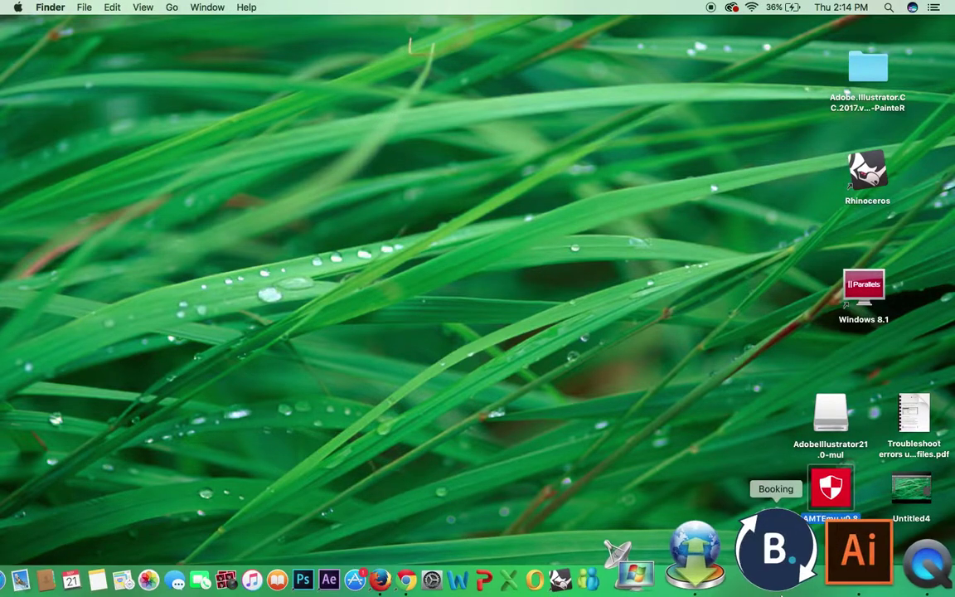
pyautogui.click(810, 556)
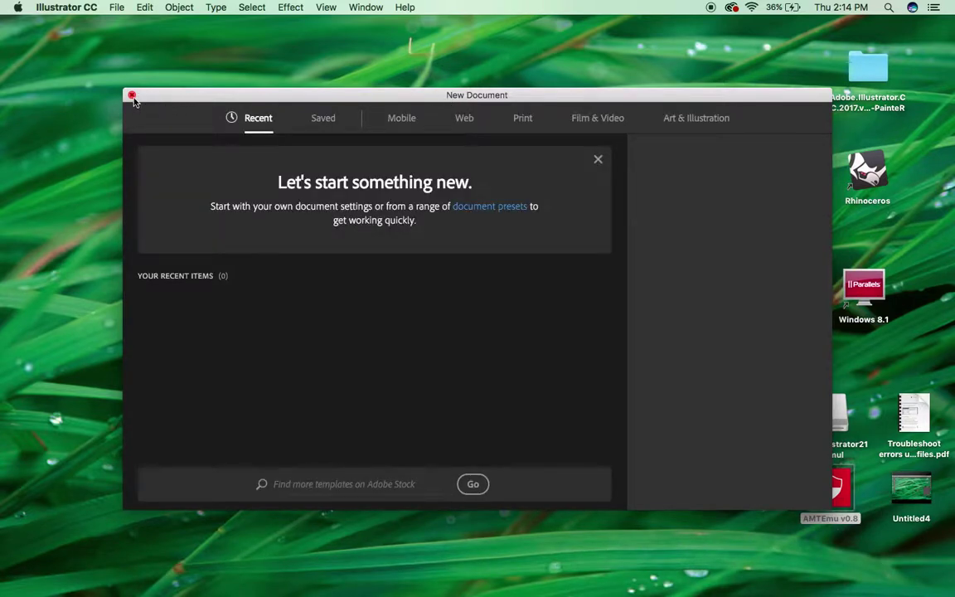
pyautogui.click(132, 96)
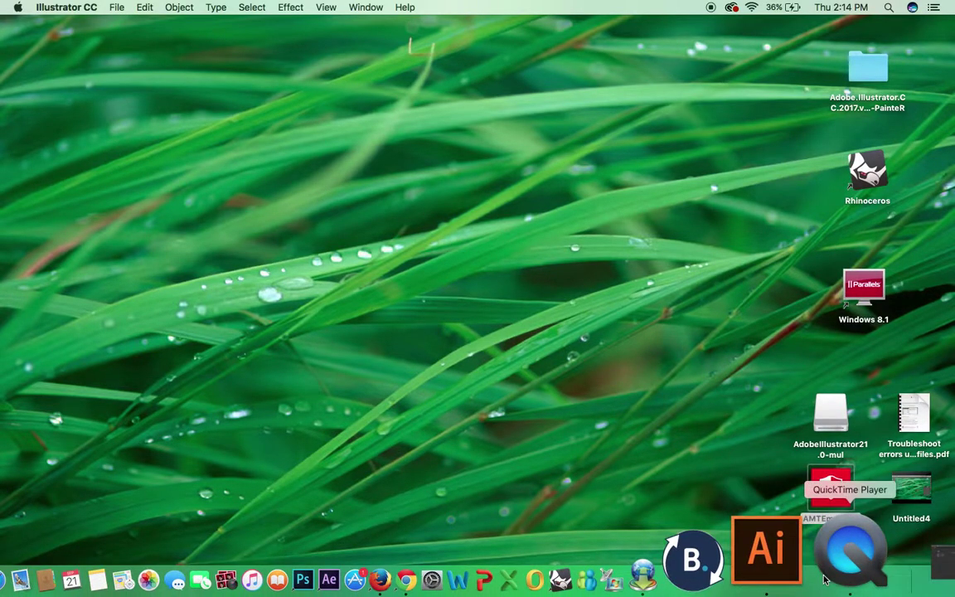
pyautogui.click(831, 542)
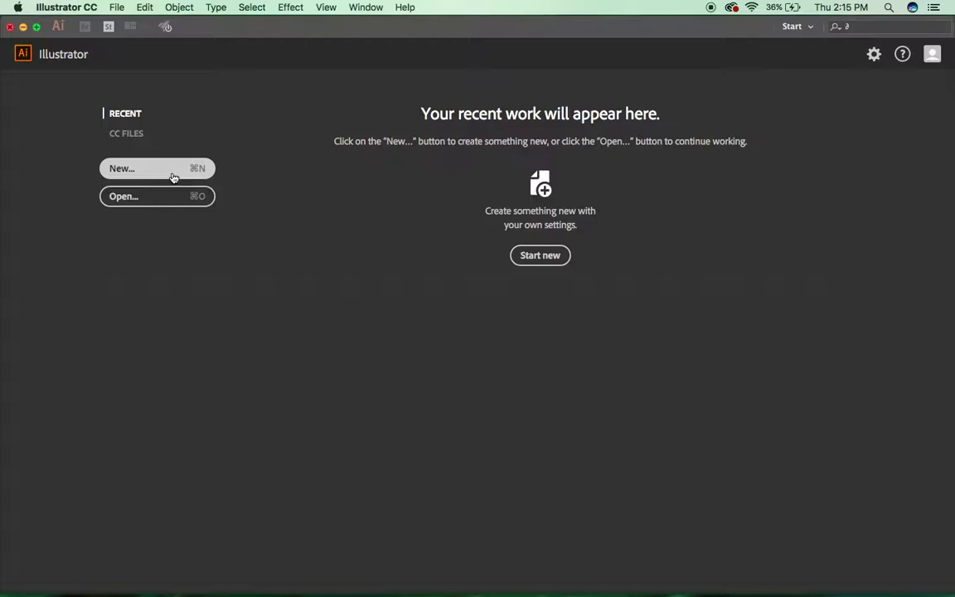
# Step: Create a Letter-size (612 × 792 pt) print document and float the Tools panel
pyautogui.click(173, 178)
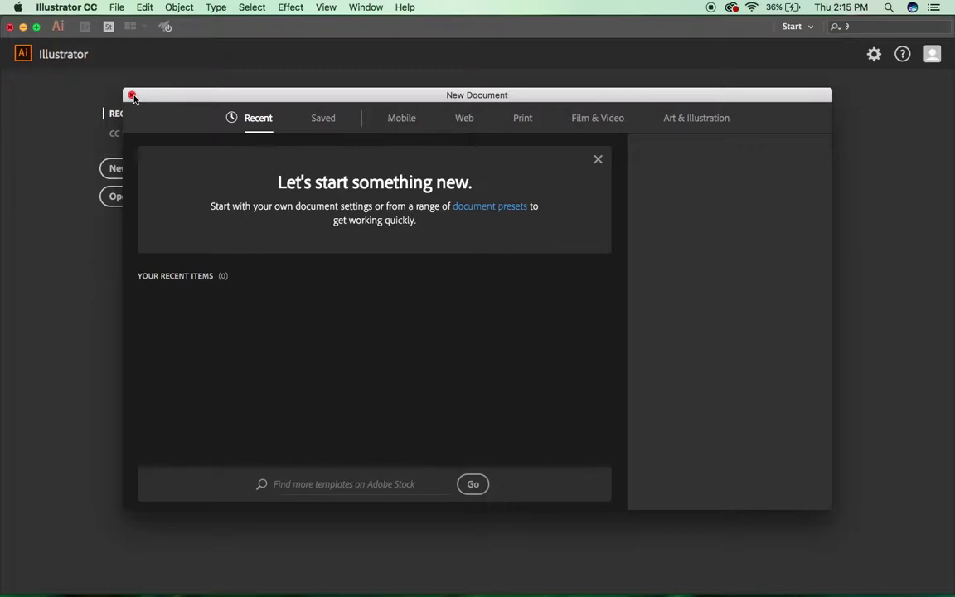
pyautogui.click(400, 123)
pyautogui.click(515, 123)
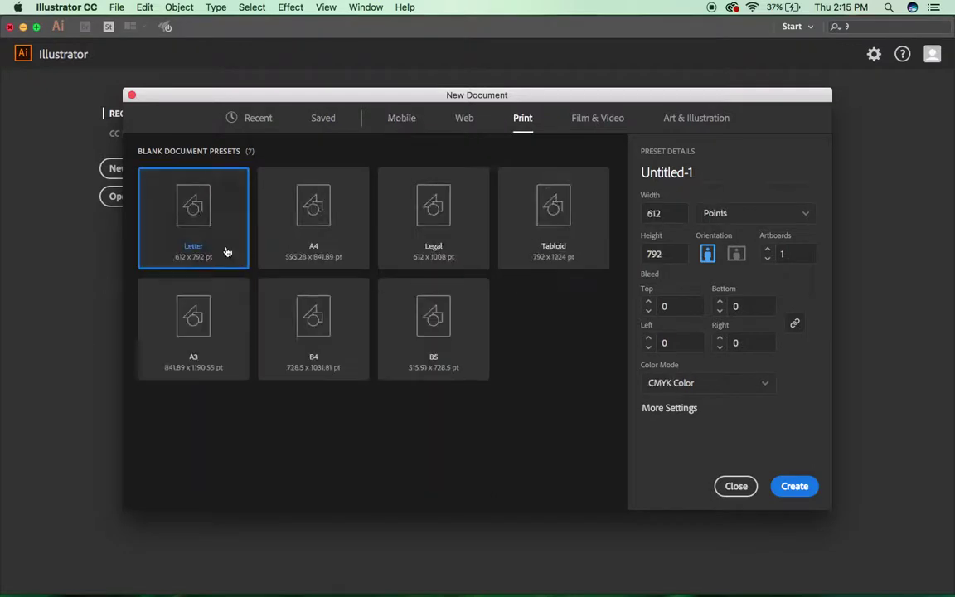
pyautogui.click(796, 486)
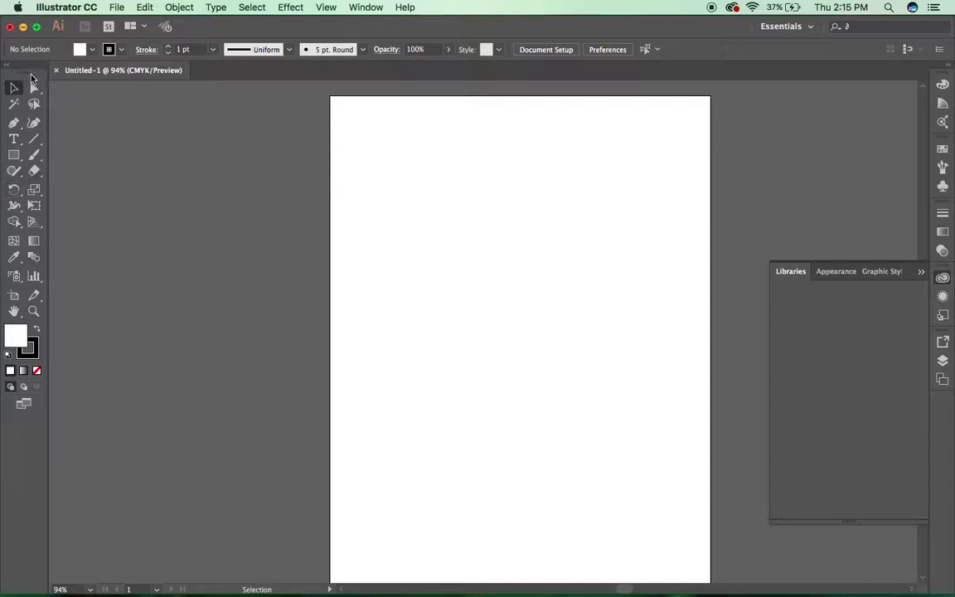
pyautogui.moveTo(32, 73); pyautogui.dragTo(89, 105)
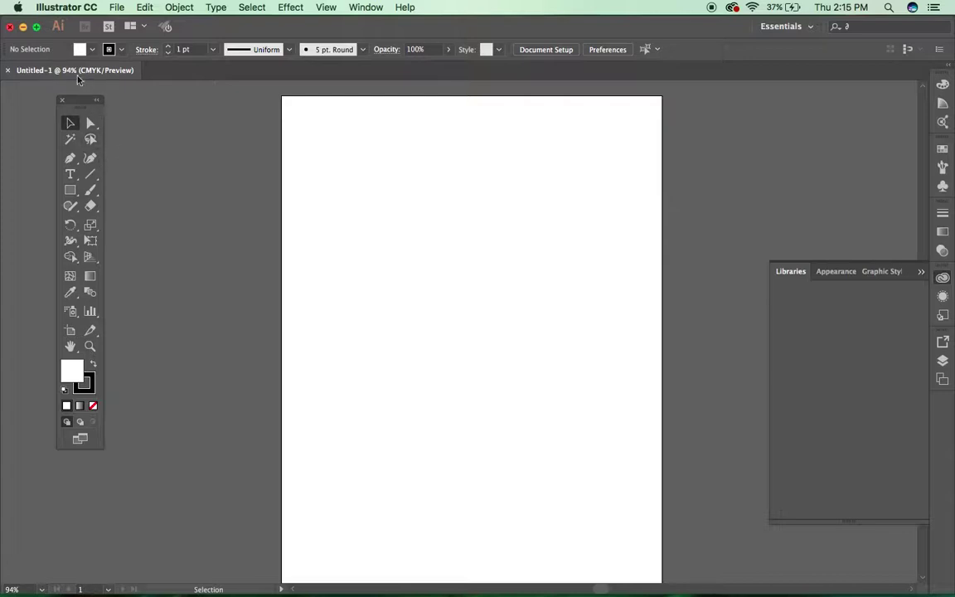
# Step: Select the Pen tool and set the fill to None, keeping the black 1 pt stroke
pyautogui.click(71, 161)
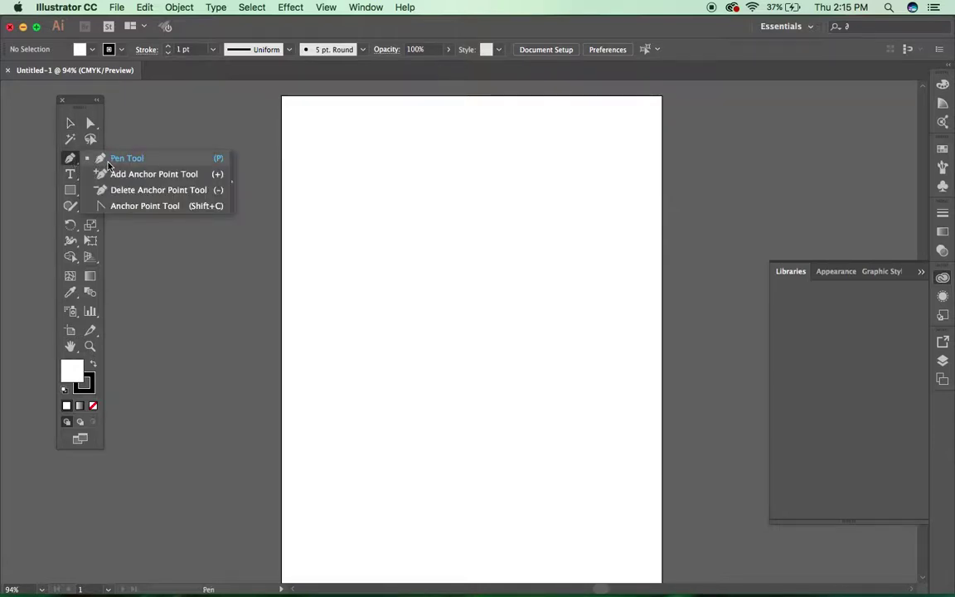
pyautogui.click(71, 124)
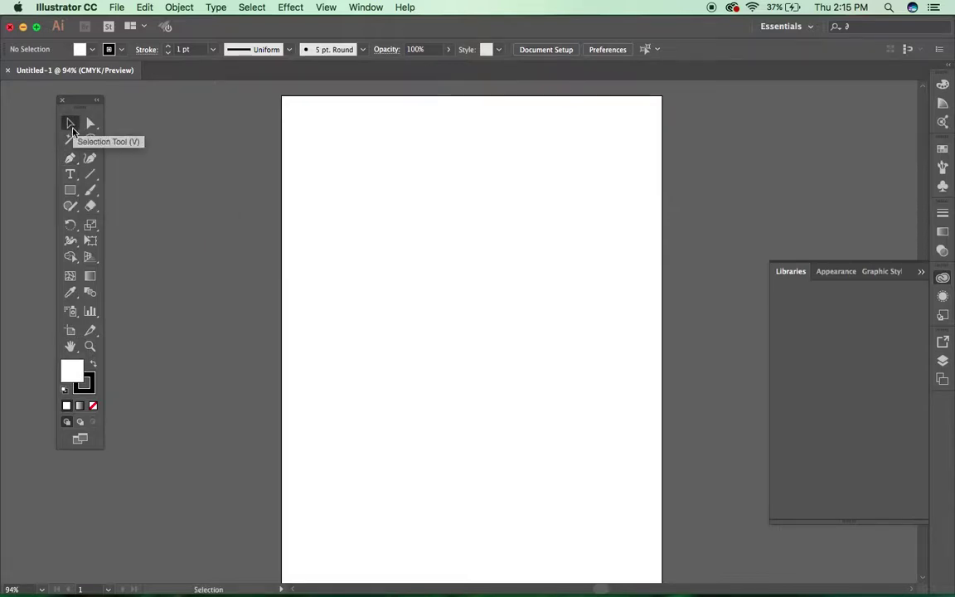
pyautogui.press('p')
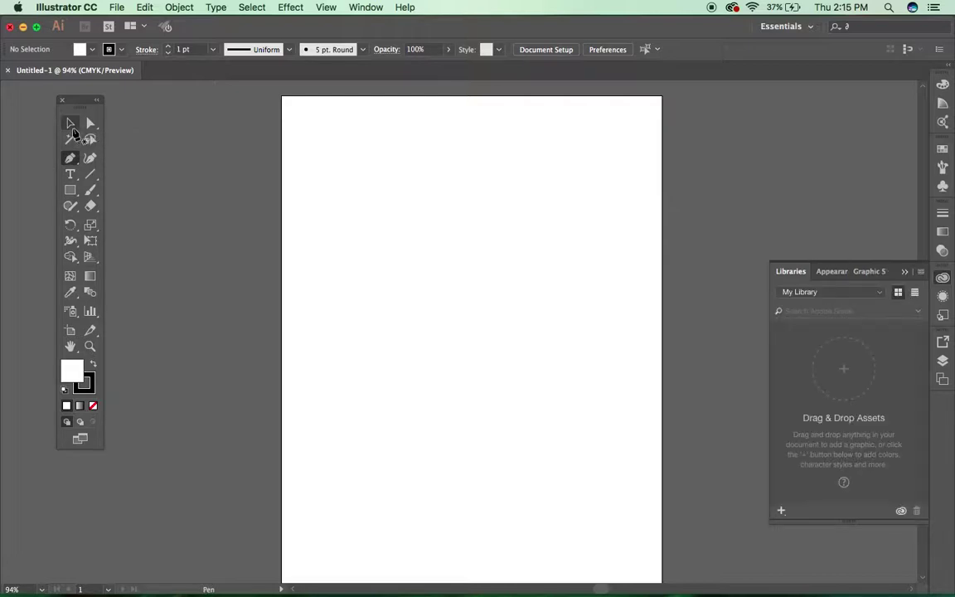
pyautogui.click(94, 54)
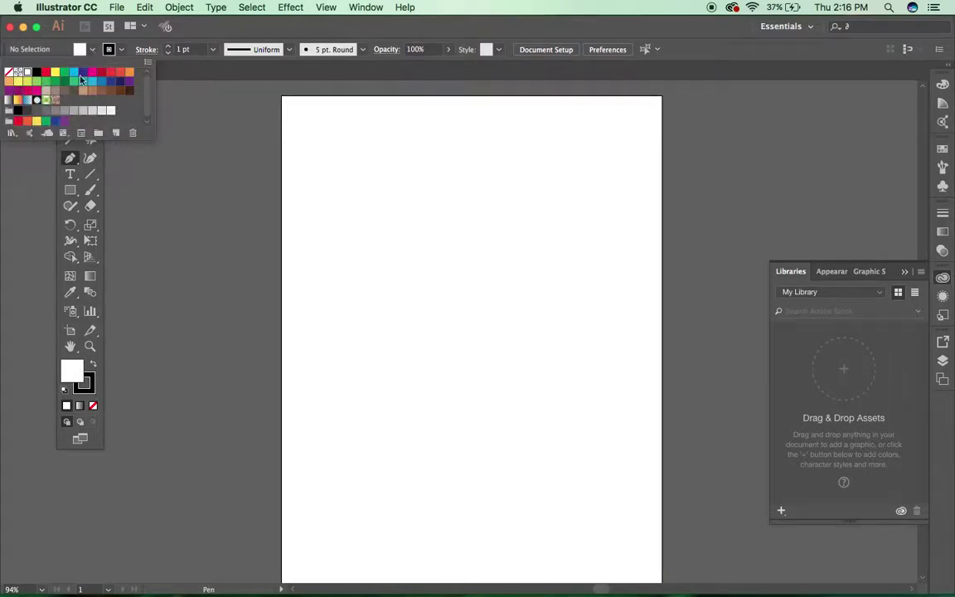
pyautogui.click(8, 74)
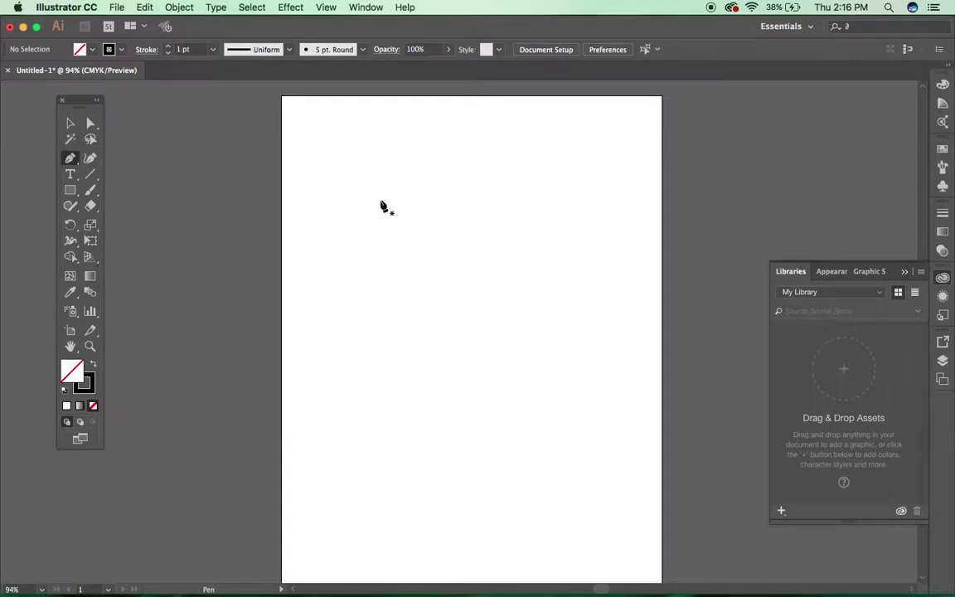
# Step: Switch the artboard to landscape orientation using the Artboard tool
pyautogui.click(87, 331)
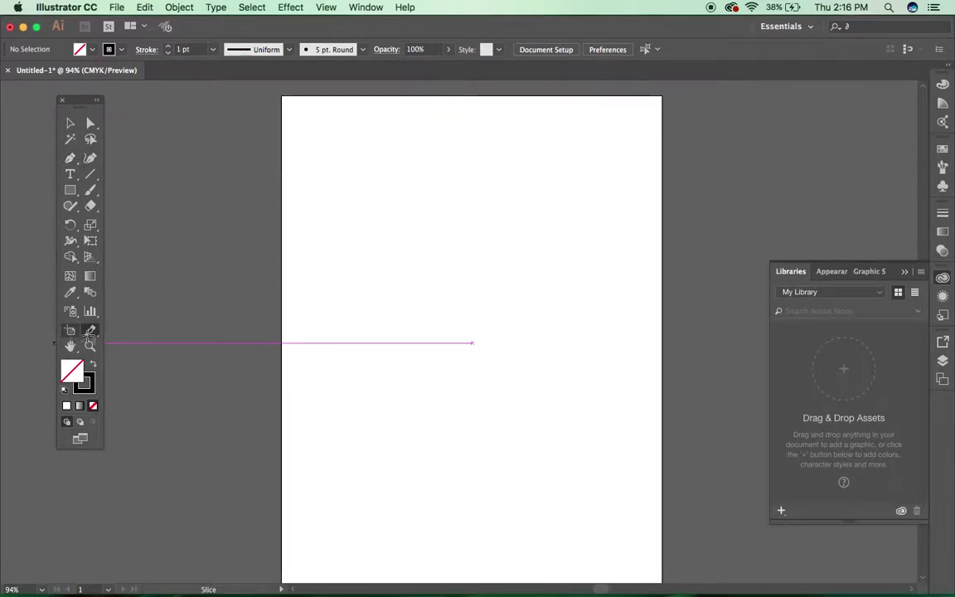
pyautogui.click(70, 330)
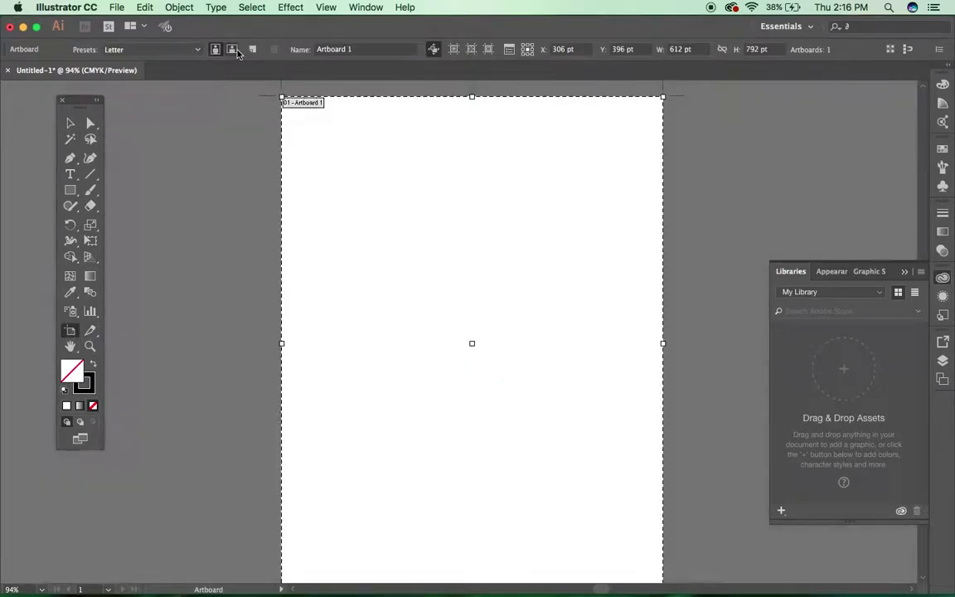
pyautogui.click(233, 49)
pyautogui.click(70, 122)
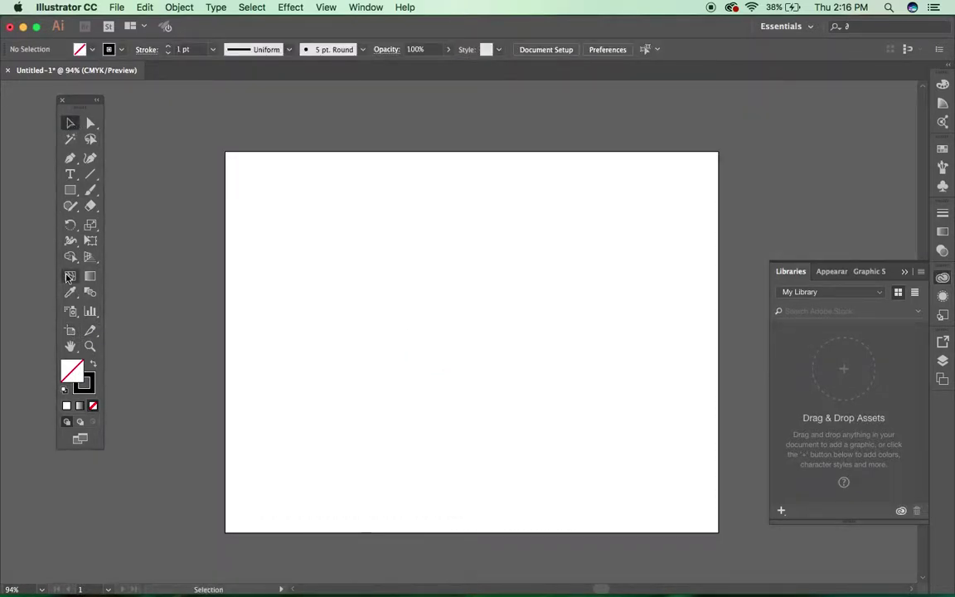
# Step: With the Pen tool, place the first anchor of the ribbon outline near the upper left
pyautogui.click(70, 157)
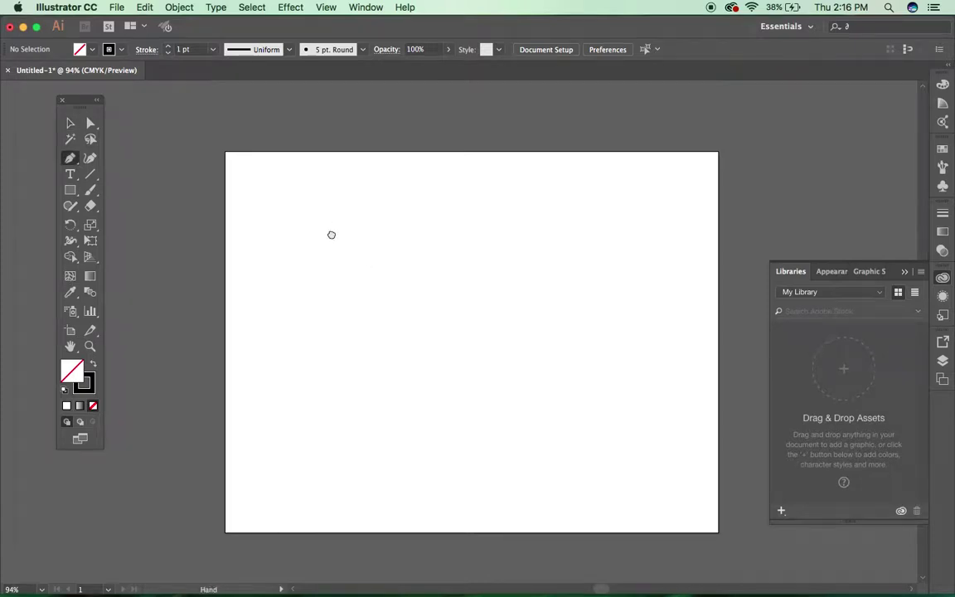
pyautogui.scroll(-2, 325, 225)
pyautogui.hscroll(3, 325, 225)
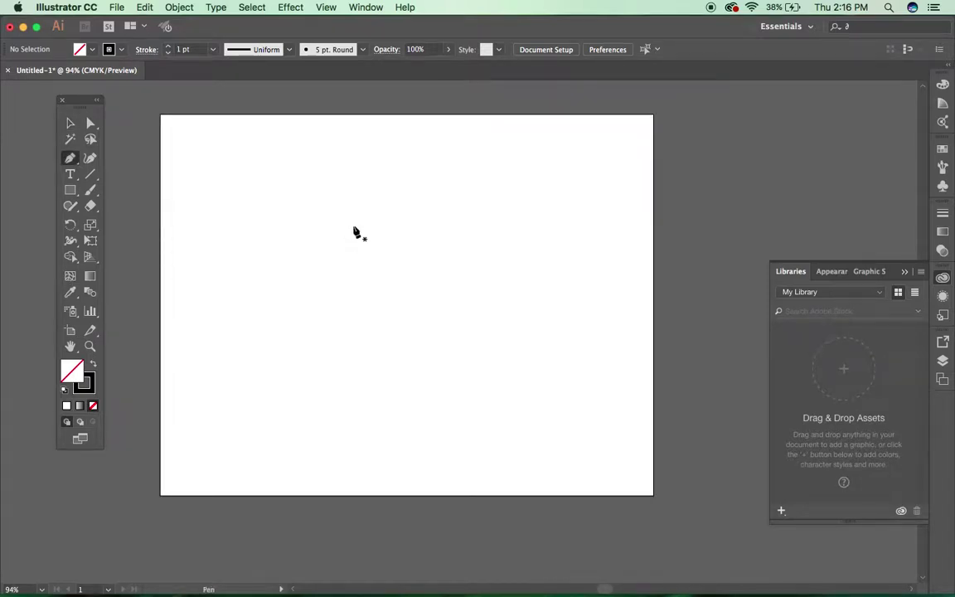
pyautogui.click(266, 188)
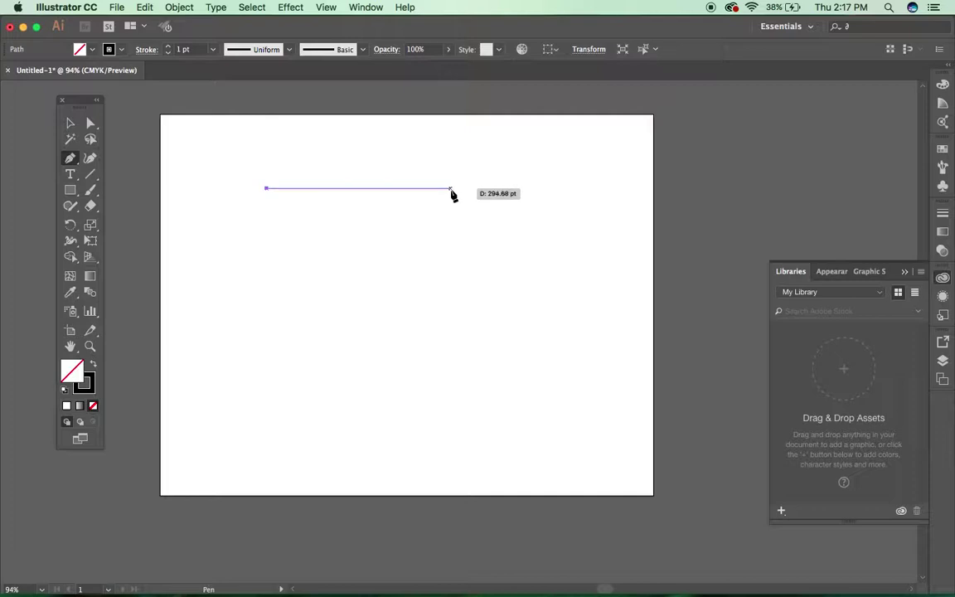
# Step: Add a second anchor for a ~295 pt horizontal edge, then drag a curved anchor below
pyautogui.click(450, 189)
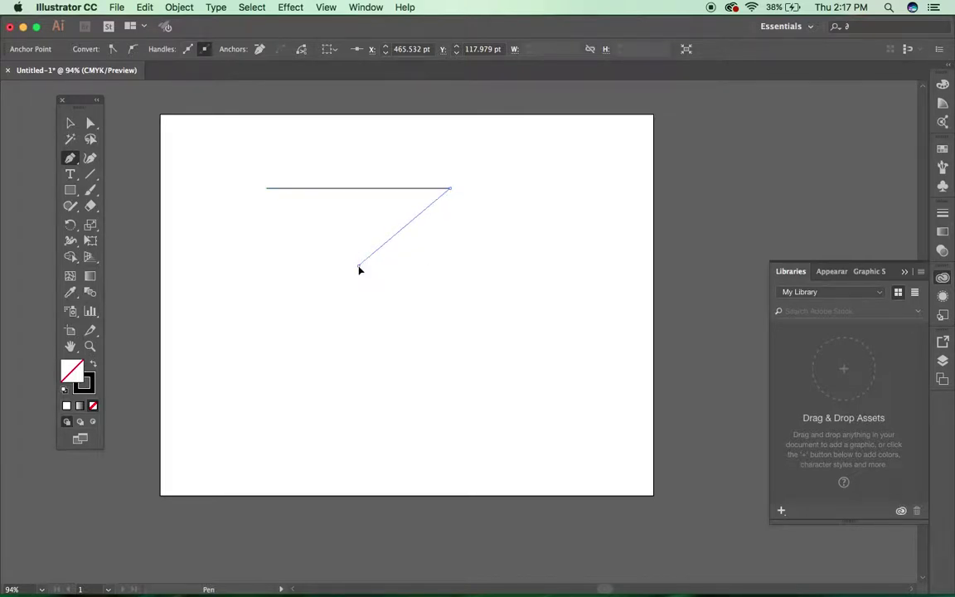
pyautogui.moveTo(358, 265)
pyautogui.mouseDown()
pyautogui.moveTo(368, 321)
pyautogui.moveTo(278, 269)
pyautogui.moveTo(290, 321)
pyautogui.moveTo(318, 347)
pyautogui.moveTo(351, 313)
pyautogui.moveTo(366, 316)
pyautogui.mouseUp()
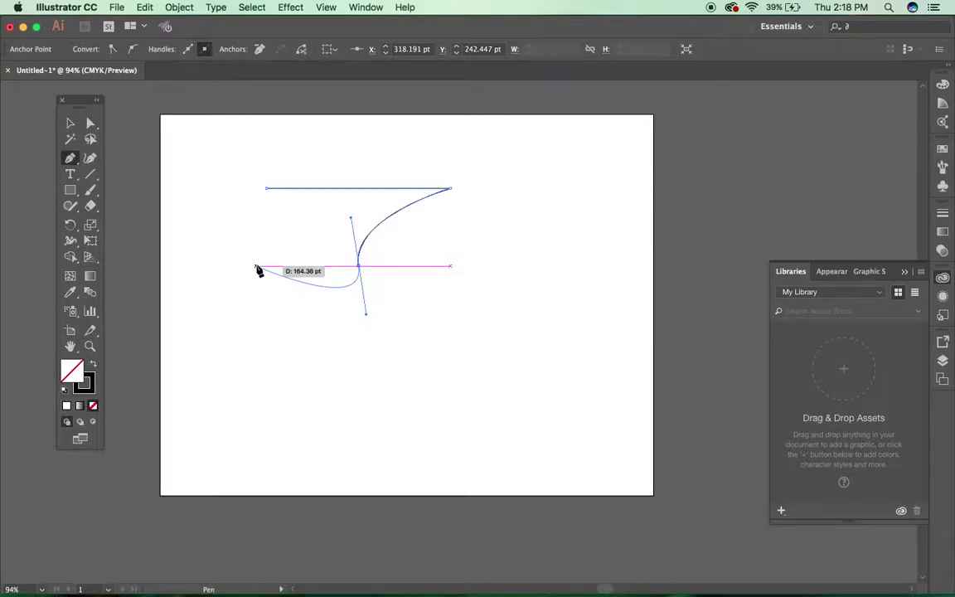
# Step: Turn the lower anchor into a sharp corner and curve the path up-left to a smooth anchor
pyautogui.moveTo(359, 266)
pyautogui.mouseDown()
pyautogui.moveTo(356, 197)
pyautogui.moveTo(356, 247)
pyautogui.moveTo(354, 211)
pyautogui.moveTo(424, 212)
pyautogui.moveTo(449, 198)
pyautogui.moveTo(349, 290)
pyautogui.moveTo(326, 281)
pyautogui.moveTo(361, 270)
pyautogui.mouseUp()
pyautogui.click(359, 267)
pyautogui.moveTo(359, 267); pyautogui.dragTo(288, 224)
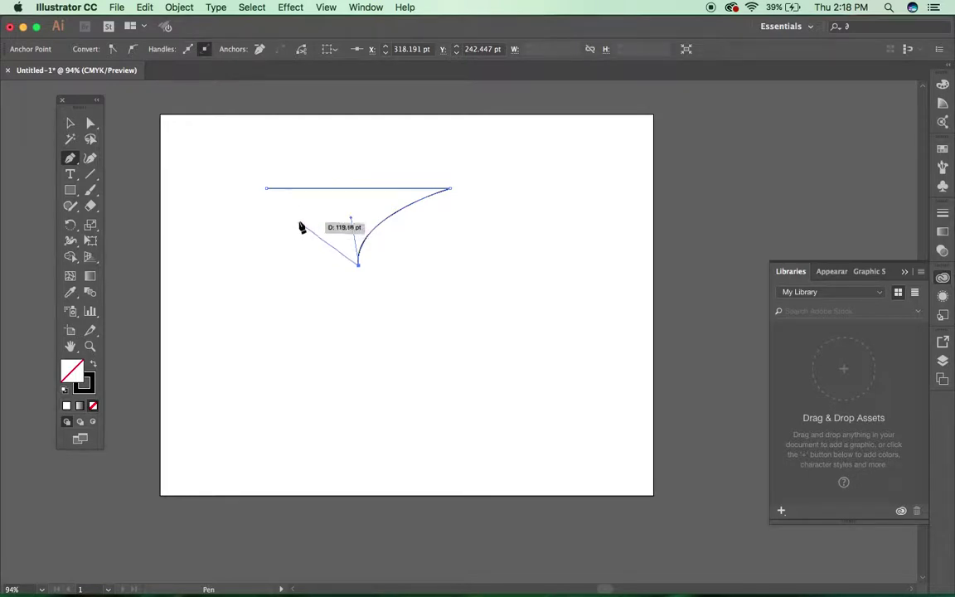
pyautogui.moveTo(298, 222); pyautogui.dragTo(255, 250)
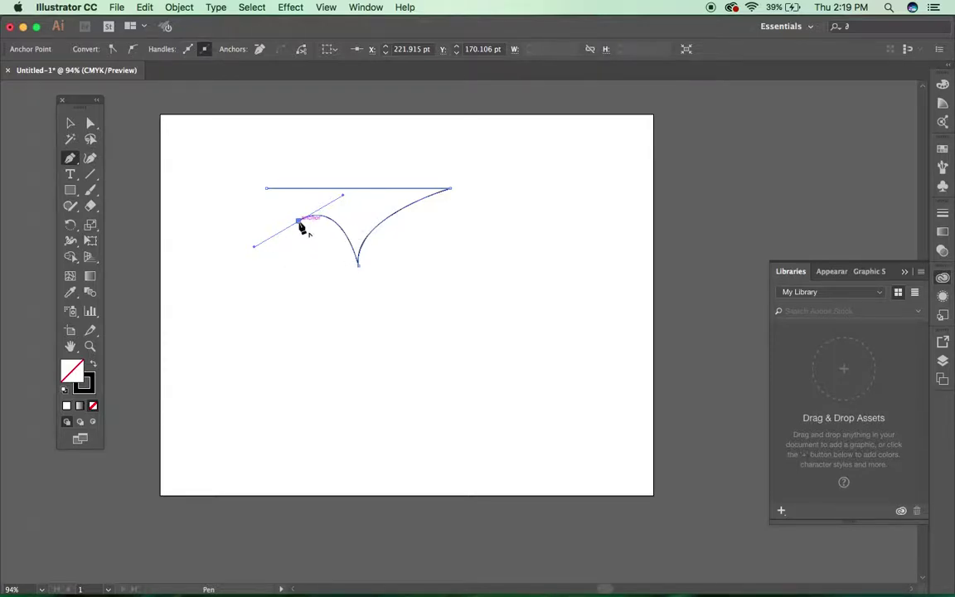
# Step: Drag a final curved anchor to close the wavy ribbon outline, then switch to Selection
pyautogui.moveTo(300, 227); pyautogui.dragTo(267, 196)
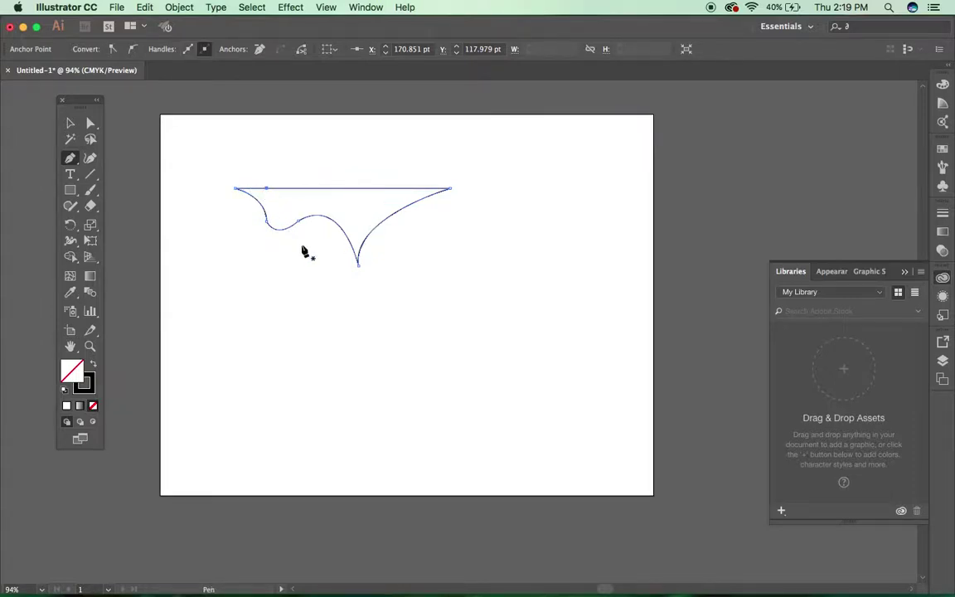
pyautogui.click(69, 124)
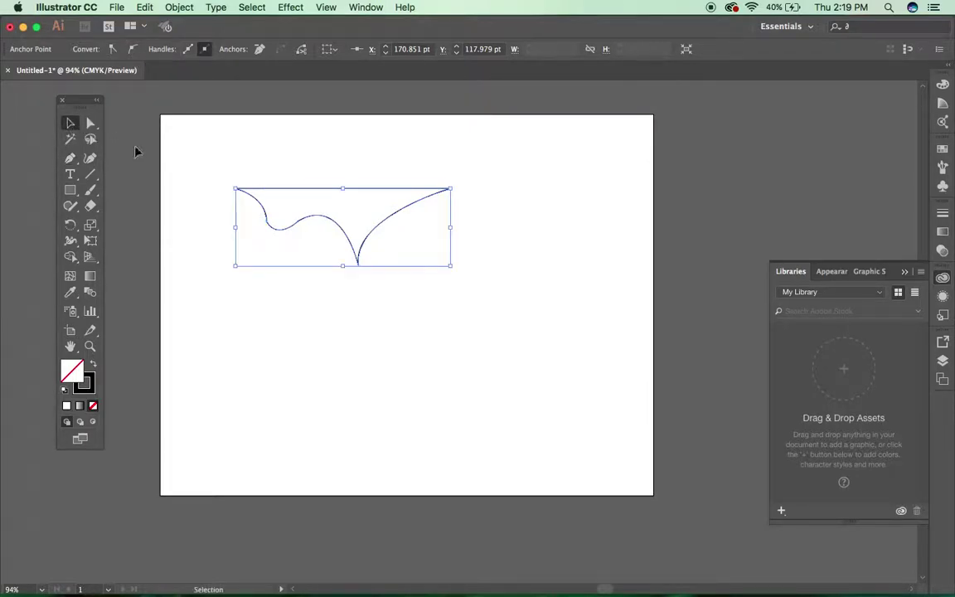
# Step: Try several swatches, then fill the ribbon shape with the Orange, Yellow gradient
pyautogui.click(211, 173)
pyautogui.click(250, 199)
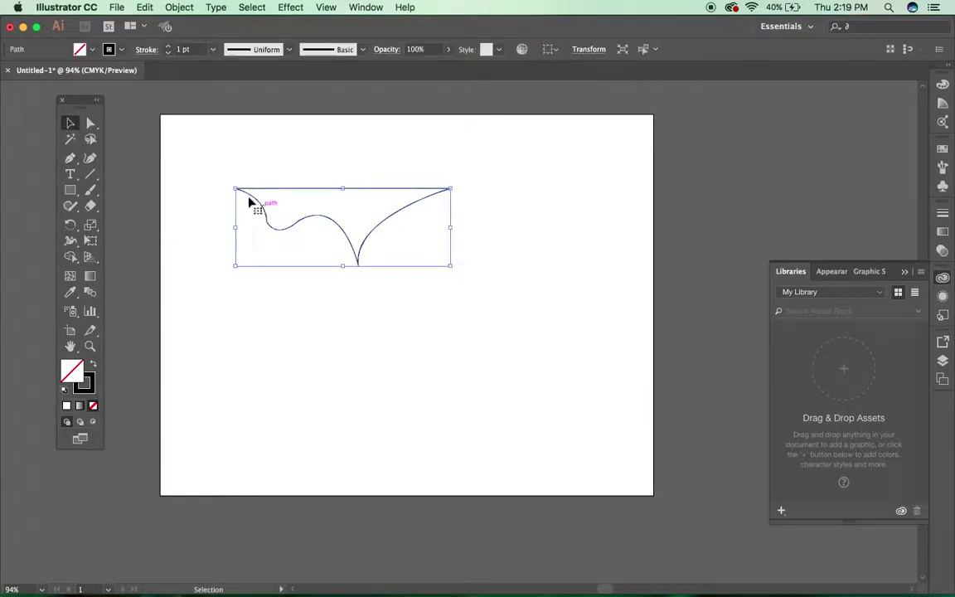
pyautogui.click(92, 50)
pyautogui.click(73, 73)
pyautogui.click(64, 75)
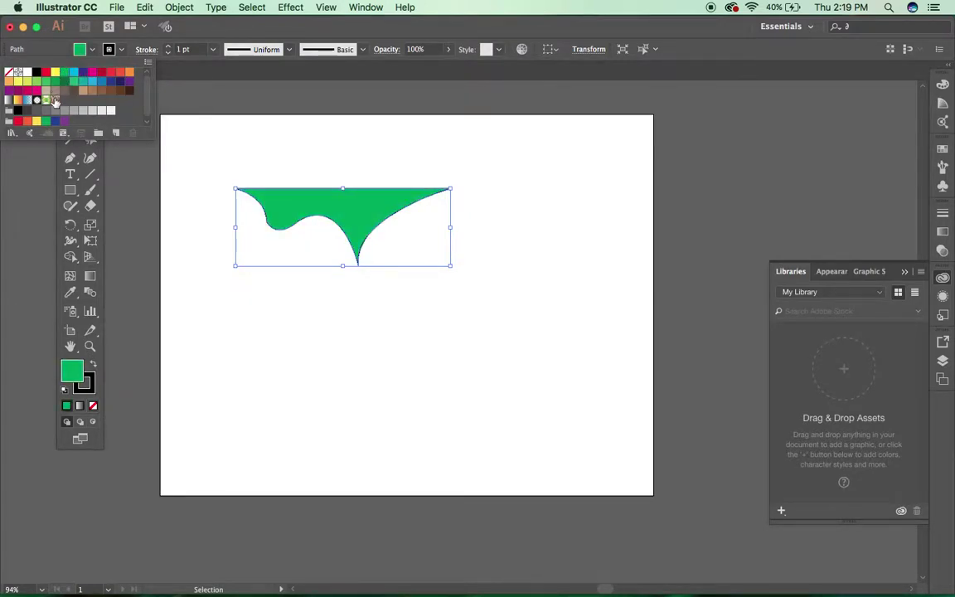
pyautogui.click(55, 100)
pyautogui.click(47, 100)
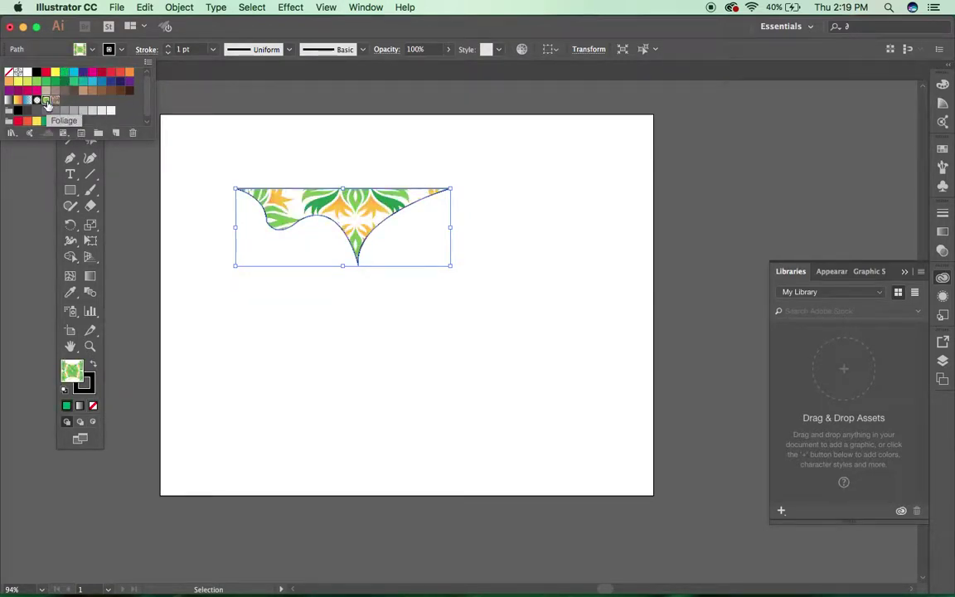
pyautogui.click(37, 100)
pyautogui.click(28, 100)
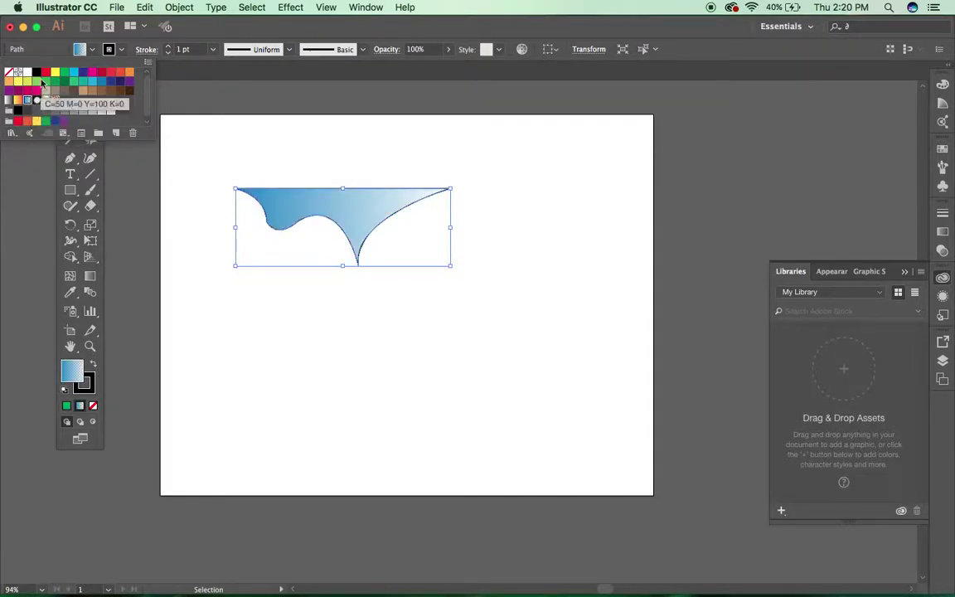
pyautogui.click(48, 73)
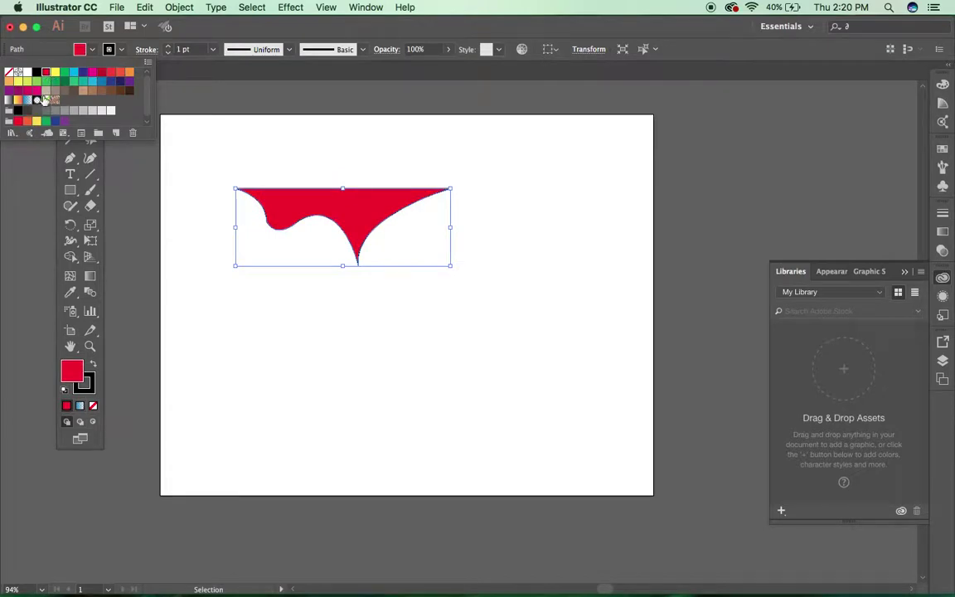
pyautogui.click(19, 101)
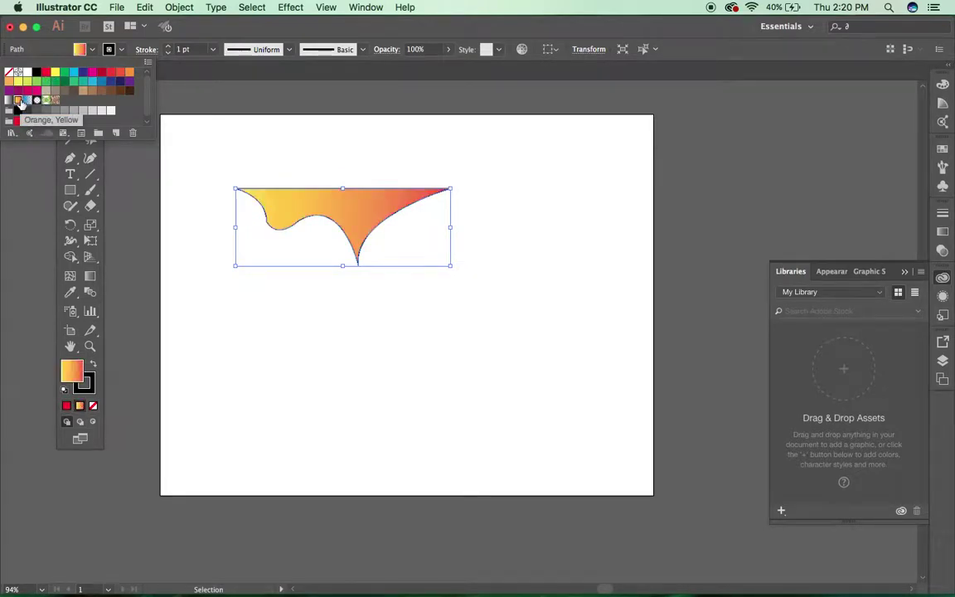
# Step: Set the ribbon shape's stroke to None
pyautogui.click(123, 50)
pyautogui.click(123, 50)
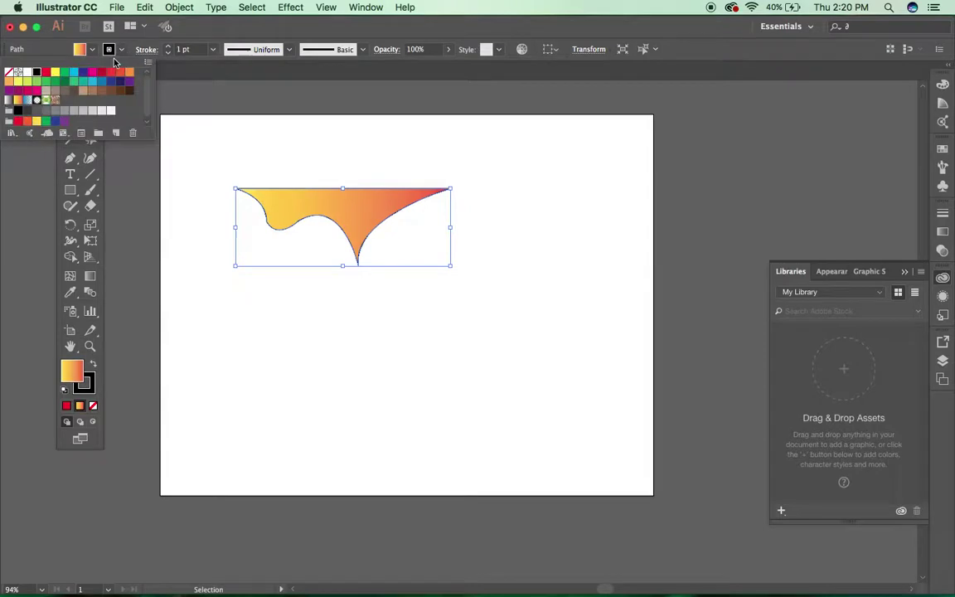
pyautogui.click(10, 73)
pyautogui.click(257, 51)
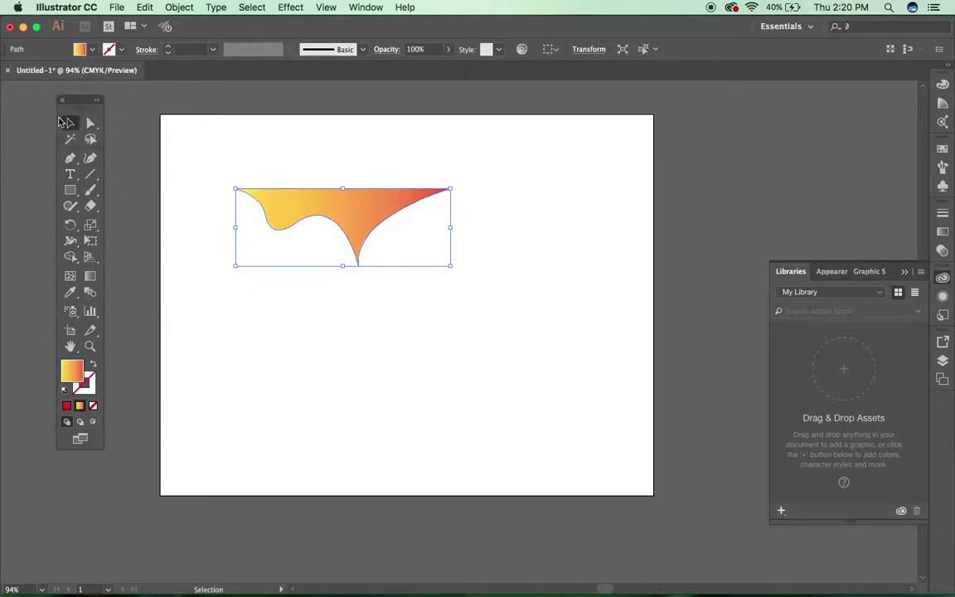
# Step: Nudge the gradient shape left and Alt-drag a copy edge-to-edge on its right
pyautogui.click(324, 291)
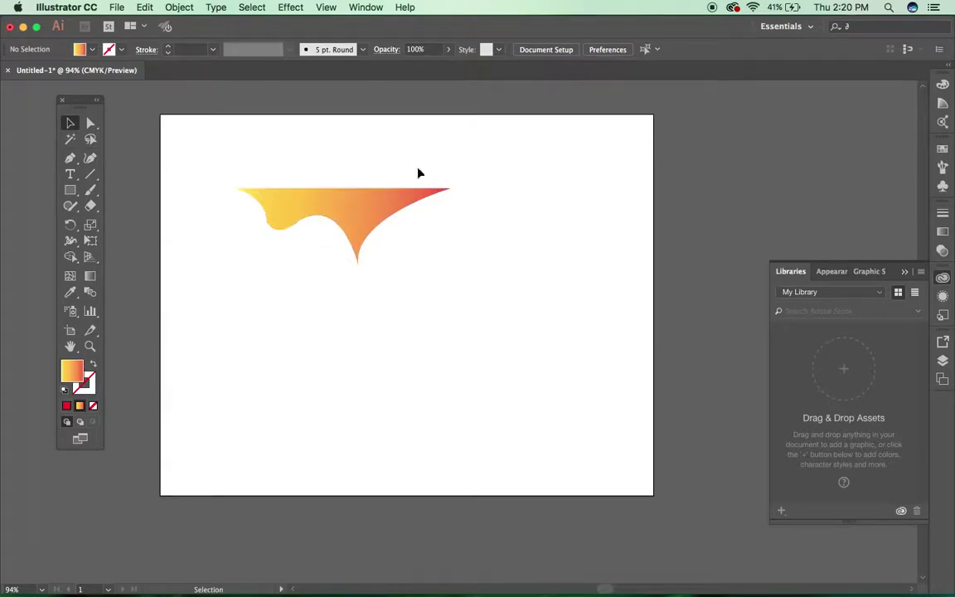
pyautogui.moveTo(320, 206); pyautogui.dragTo(268, 202)
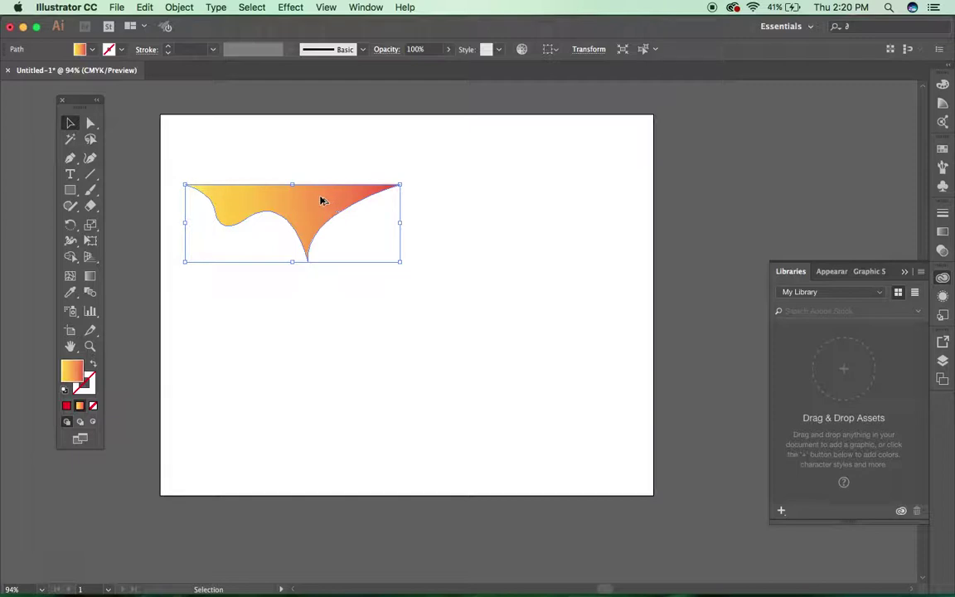
pyautogui.moveTo(315, 206); pyautogui.dragTo(522, 209)
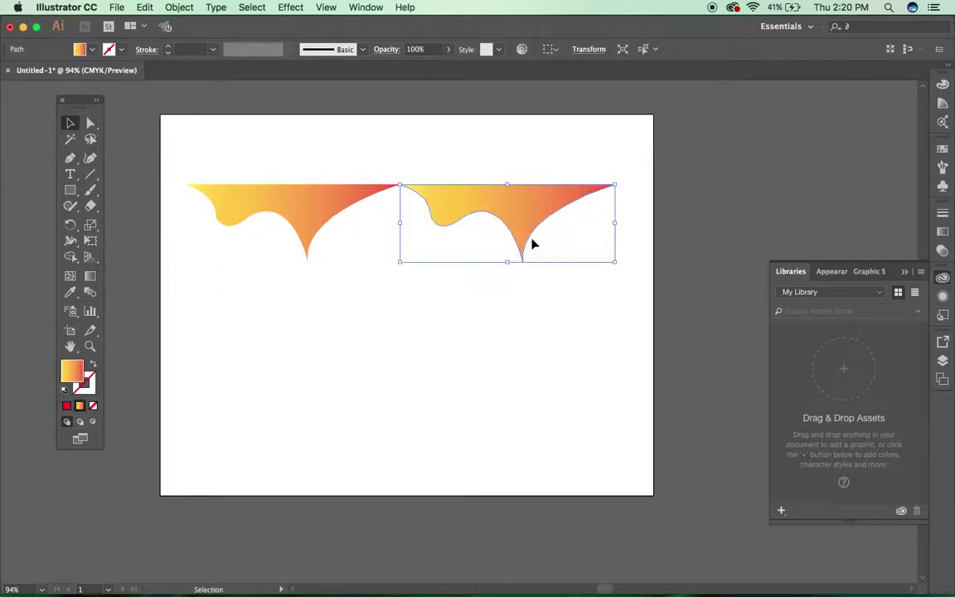
# Step: Reflect the right-hand copy across the Vertical axis via Transform > Reflect
pyautogui.rightClick(502, 204)
pyautogui.moveTo(561, 392)
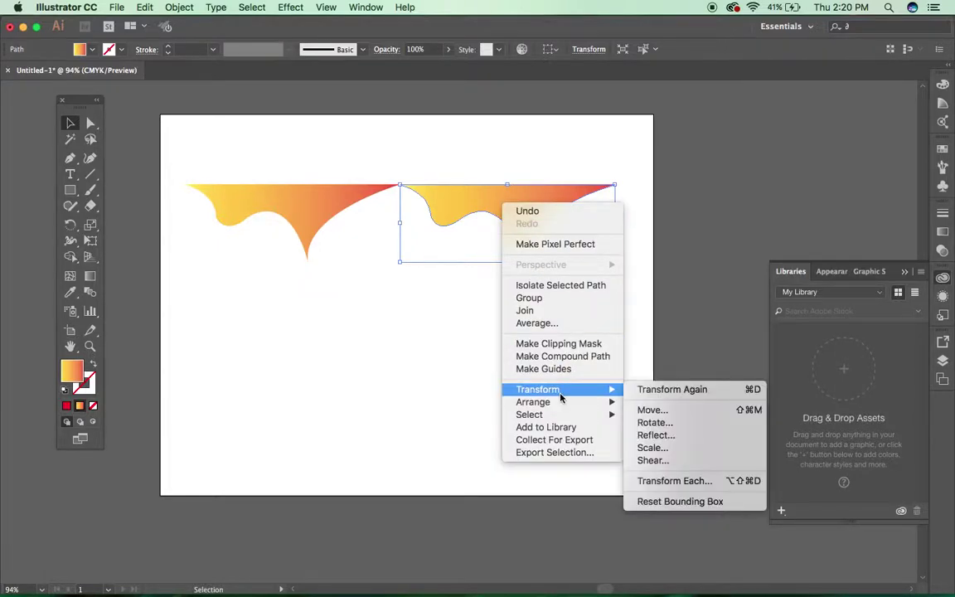
pyautogui.click(661, 434)
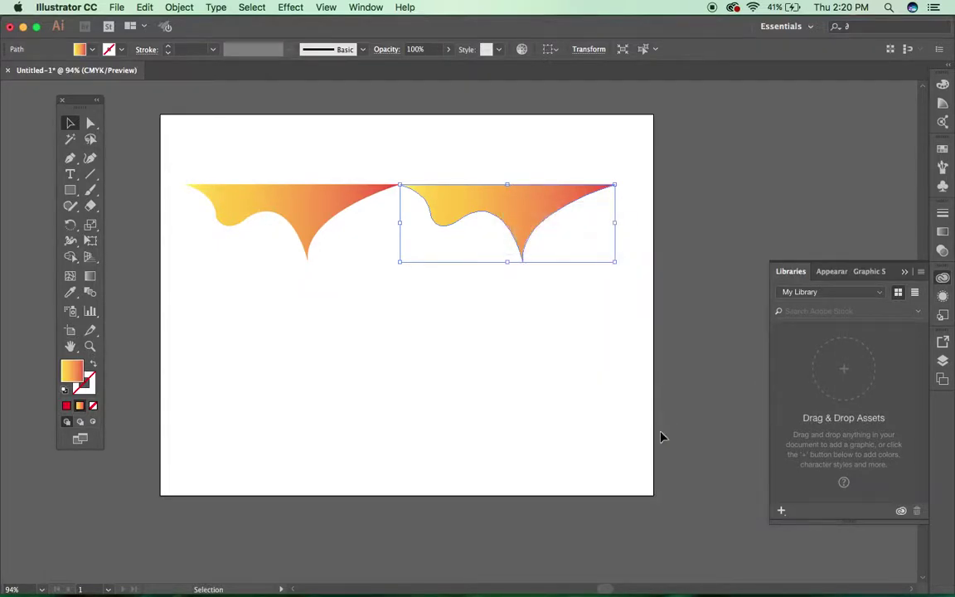
pyautogui.moveTo(446, 200); pyautogui.dragTo(587, 305)
pyautogui.click(526, 467)
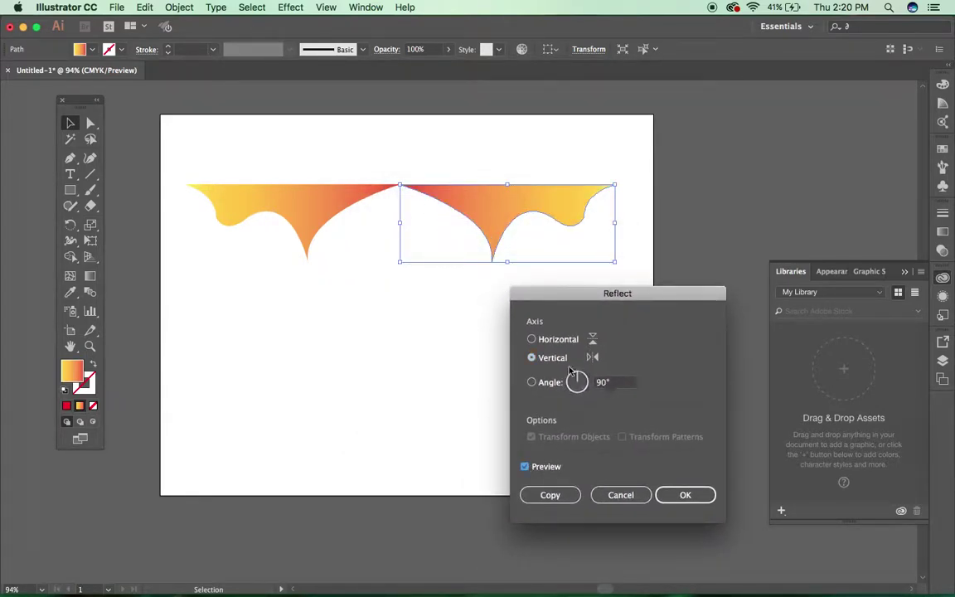
pyautogui.click(678, 494)
pyautogui.click(491, 362)
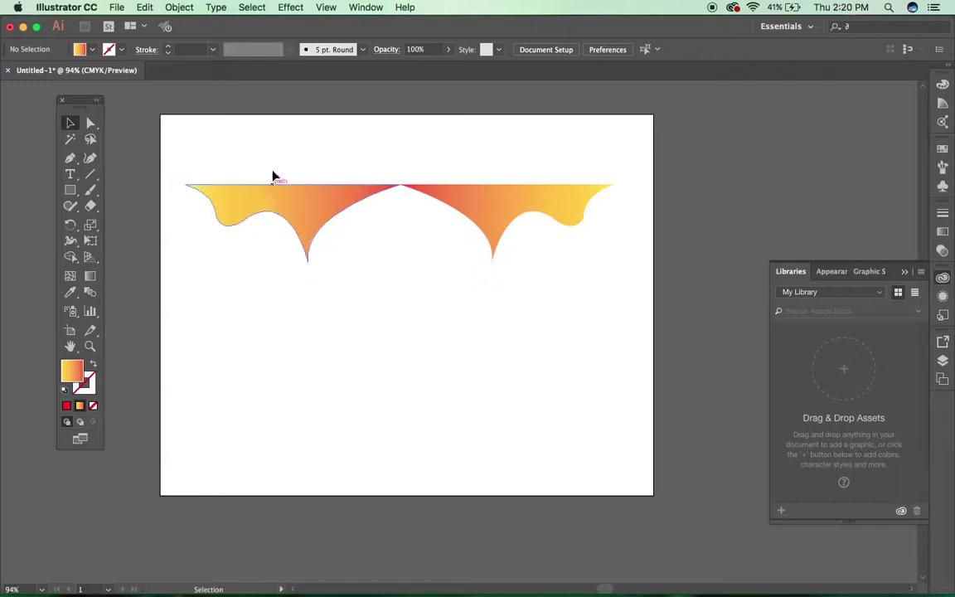
# Step: Duplicate both gradient banner pieces and place the copy about 124.47 pt below the originals
pyautogui.moveTo(162, 170); pyautogui.dragTo(652, 271)
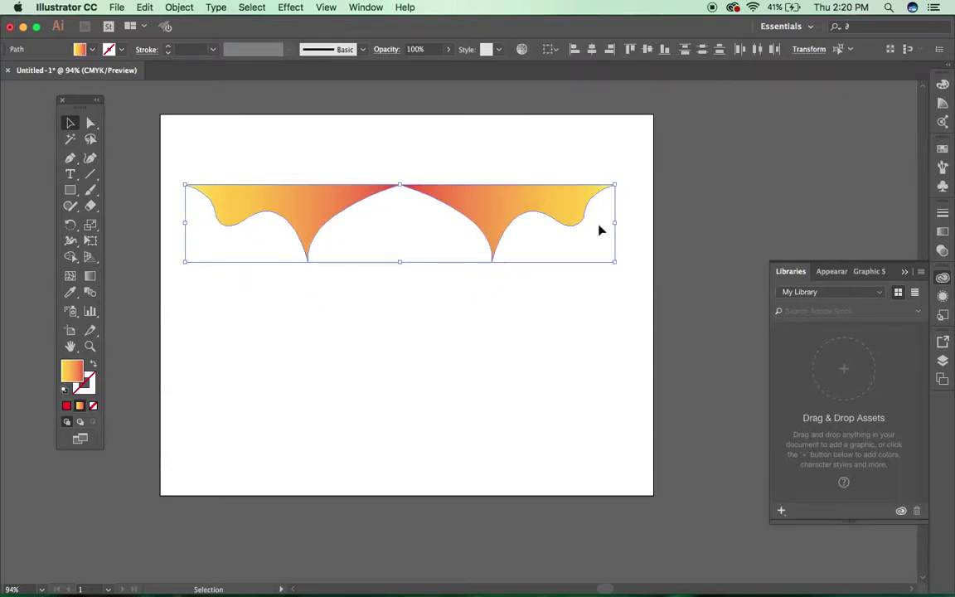
pyautogui.moveTo(497, 212); pyautogui.dragTo(489, 294)
pyautogui.rightClick(473, 279)
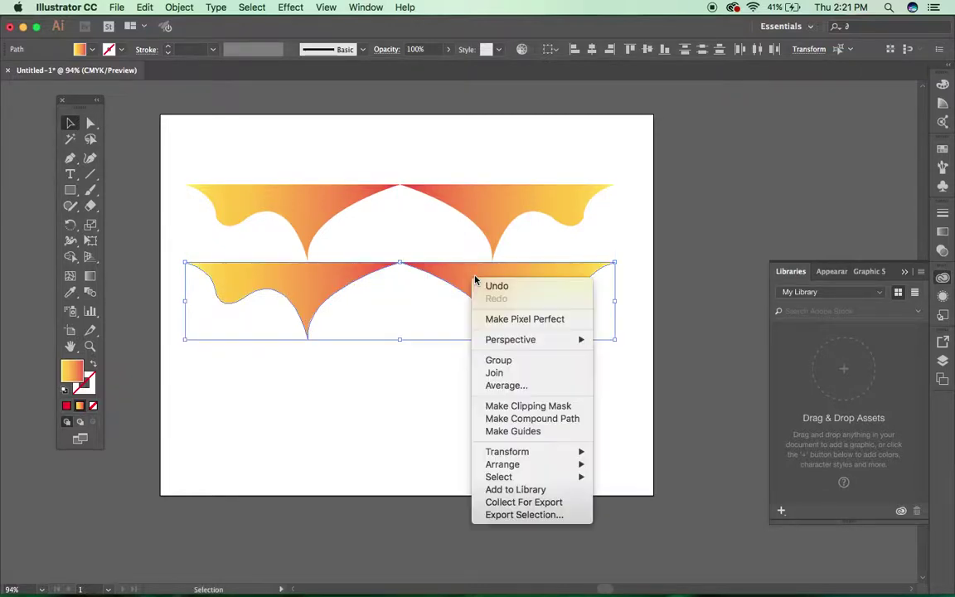
# Step: Reflect the lower banner copy across the horizontal axis to flip it upside down
pyautogui.moveTo(547, 452)
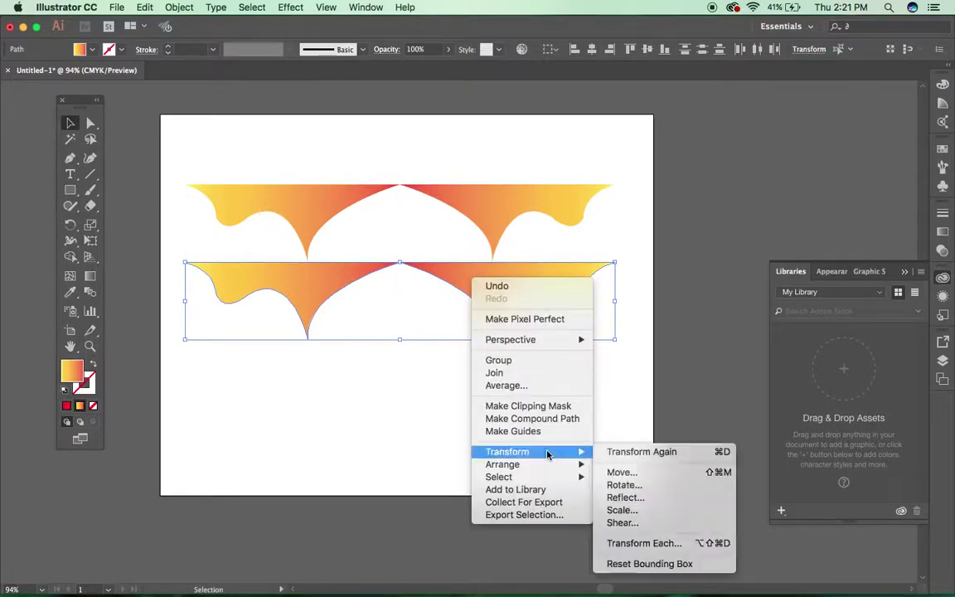
pyautogui.click(625, 498)
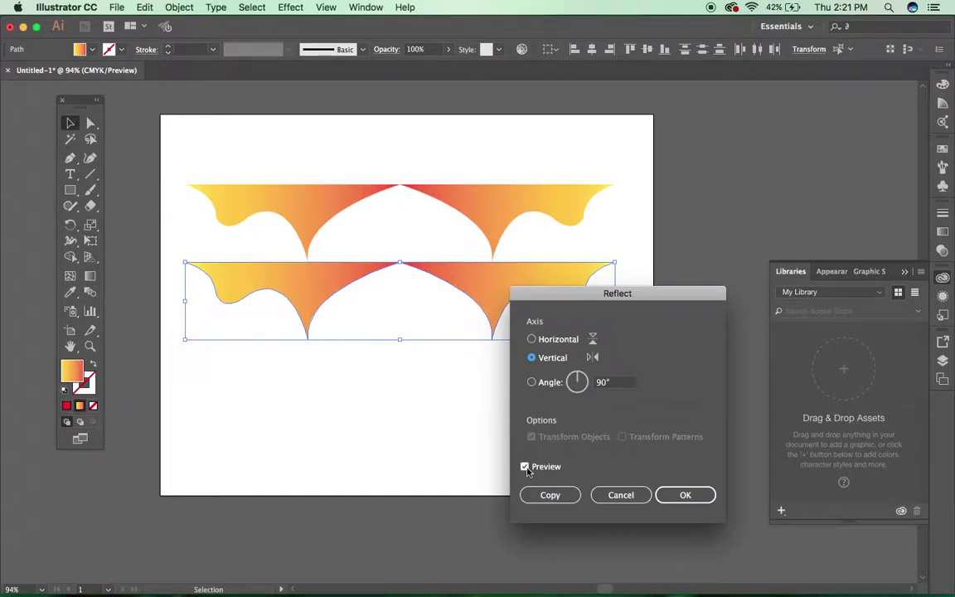
pyautogui.click(532, 340)
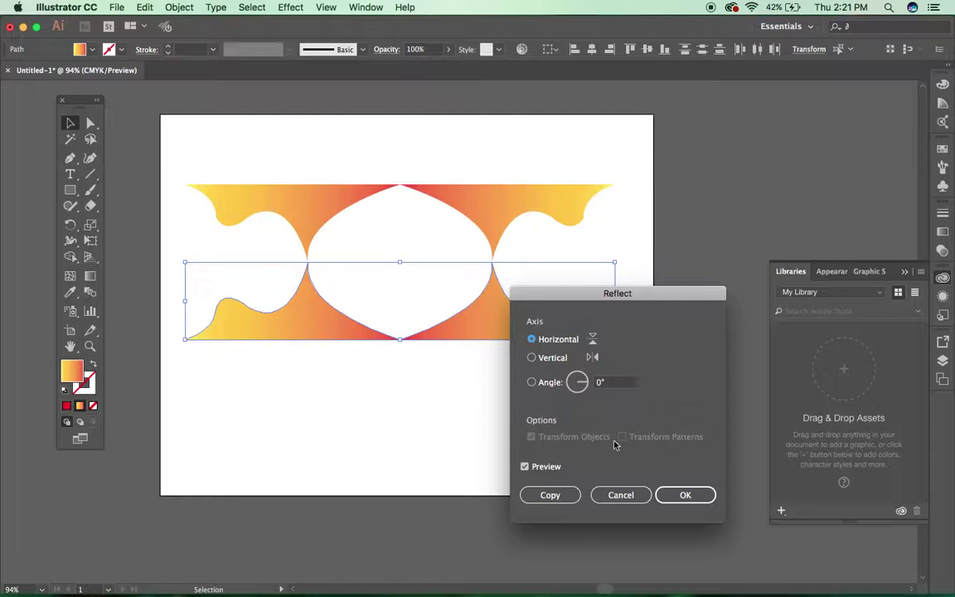
pyautogui.click(681, 495)
pyautogui.click(520, 440)
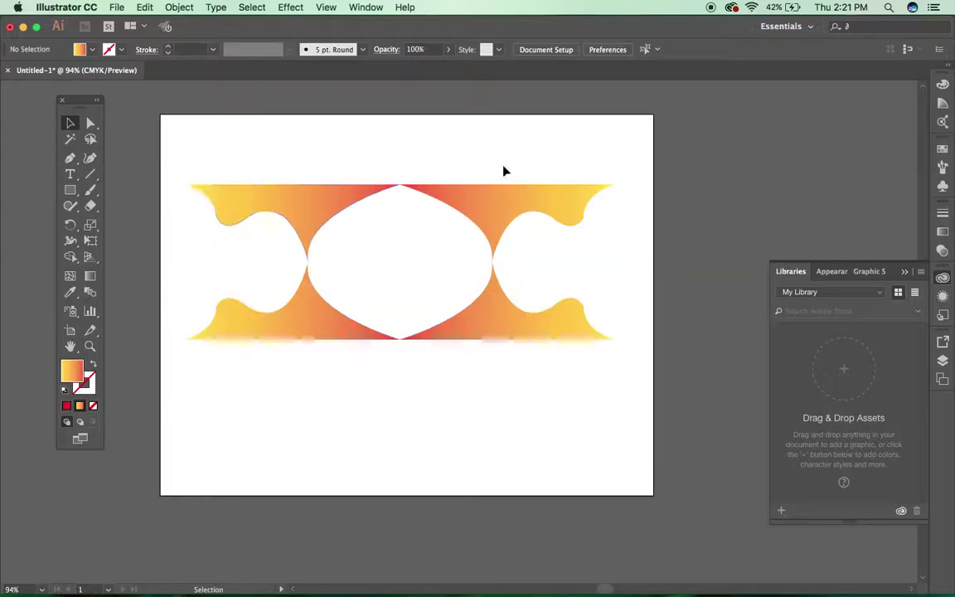
# Step: Nudge the flipped copy into line with the top pair so they frame an oval opening
pyautogui.moveTo(175, 161); pyautogui.dragTo(601, 386)
pyautogui.moveTo(501, 318); pyautogui.dragTo(501, 365)
pyautogui.click(480, 407)
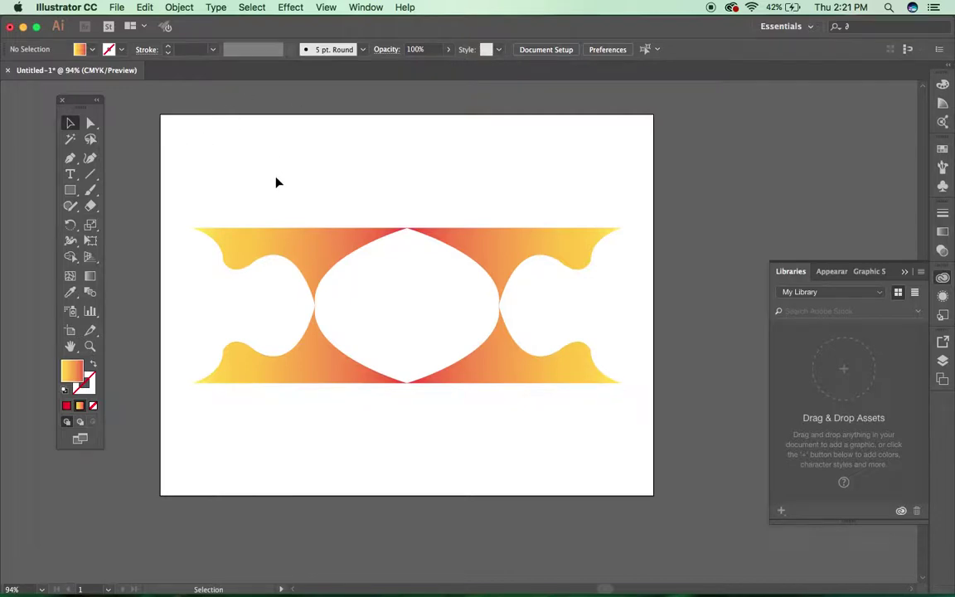
pyautogui.press('super+minus')
pyautogui.press('super+minus')
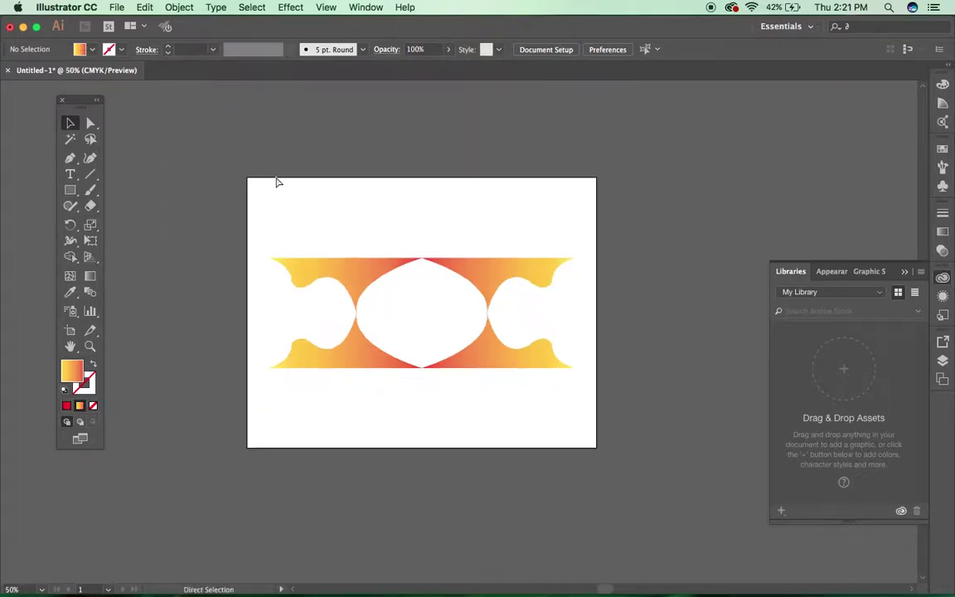
# Step: Place a second artboard beside Artboard 1 using the Artboard tool
pyautogui.moveTo(375, 251); pyautogui.dragTo(266, 224)
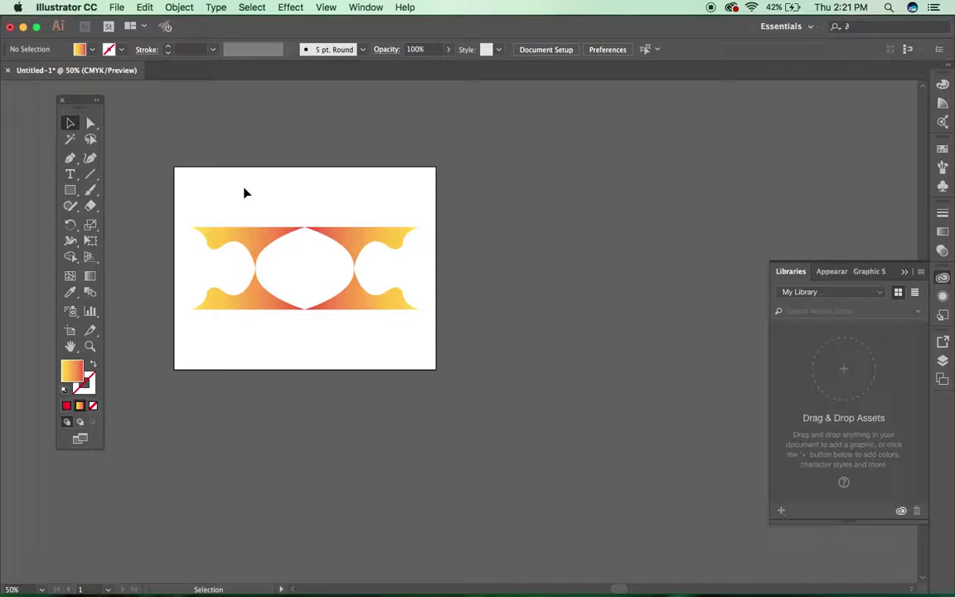
pyautogui.click(71, 331)
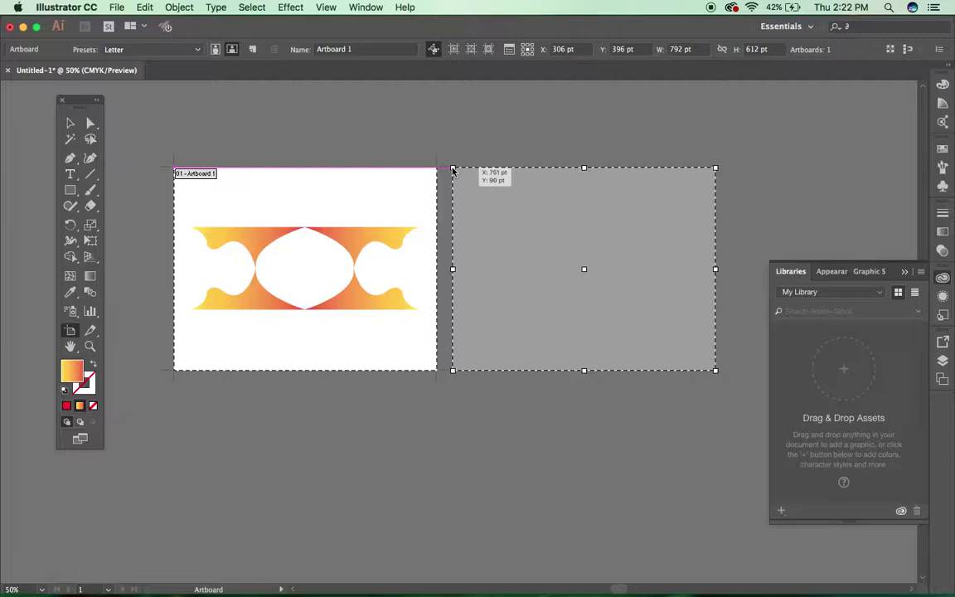
pyautogui.click(452, 170)
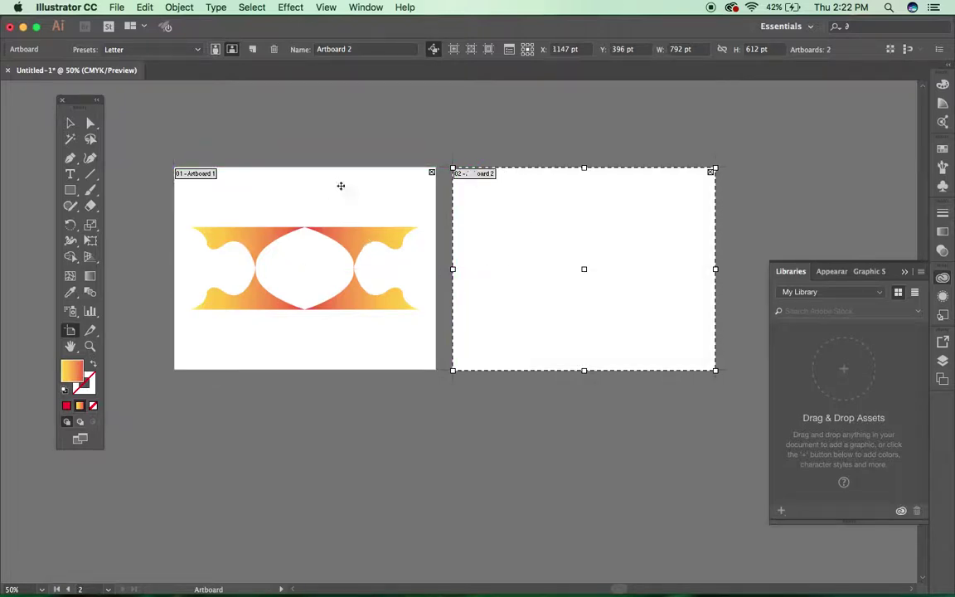
pyautogui.click(71, 124)
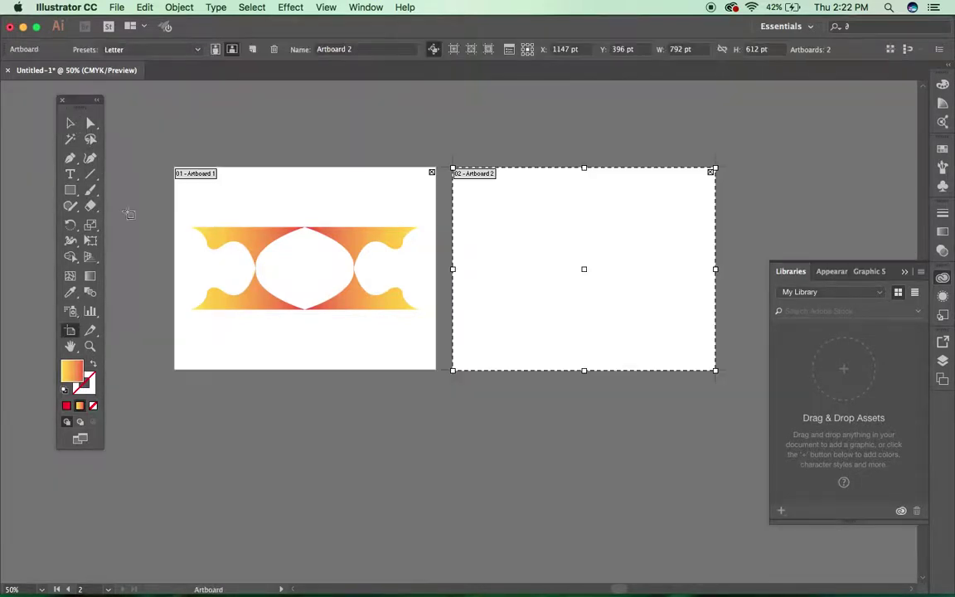
# Step: Delete that artboard and add a new 792 × 612 pt artboard beside Artboard 1
pyautogui.click(69, 329)
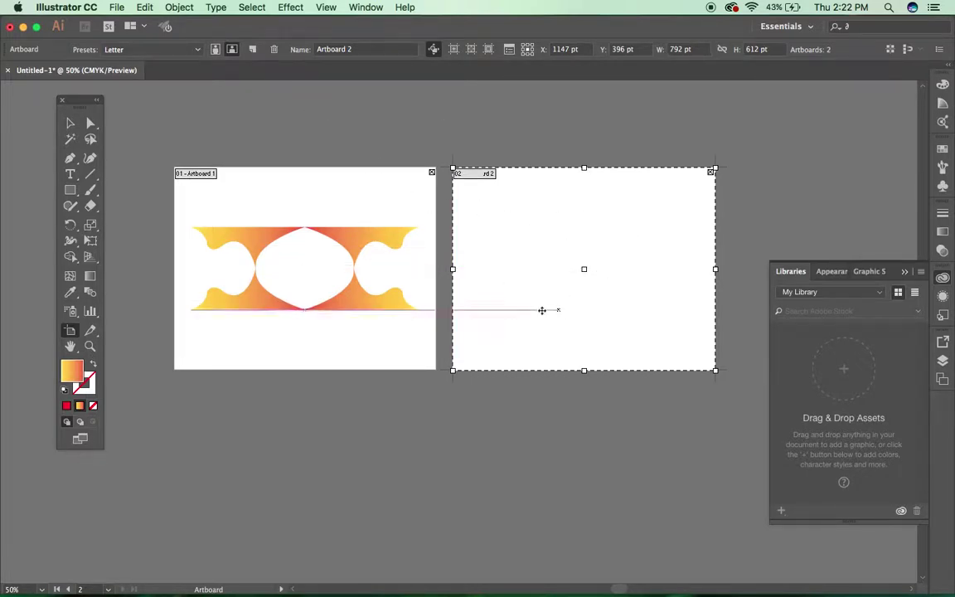
pyautogui.click(275, 55)
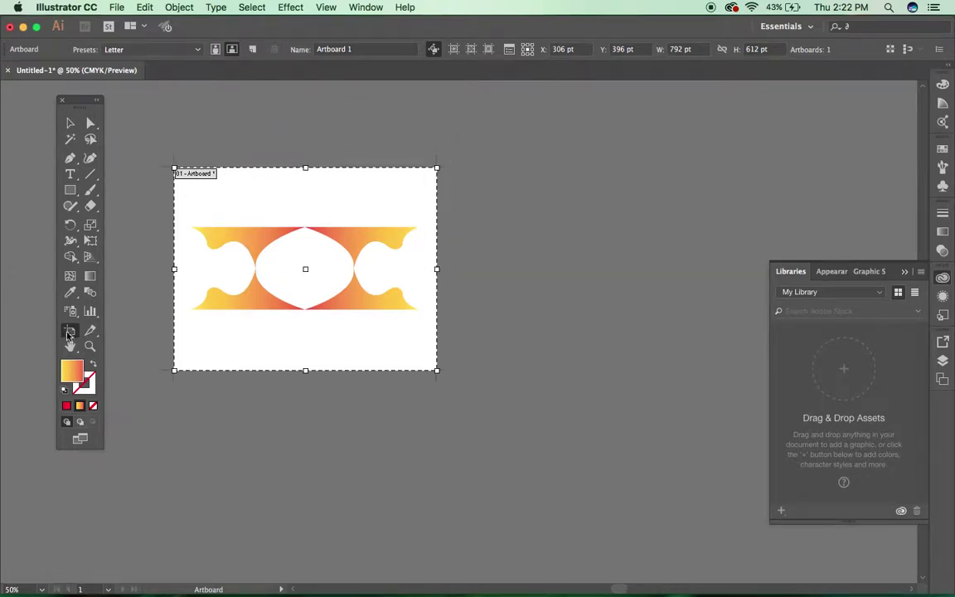
pyautogui.click(255, 51)
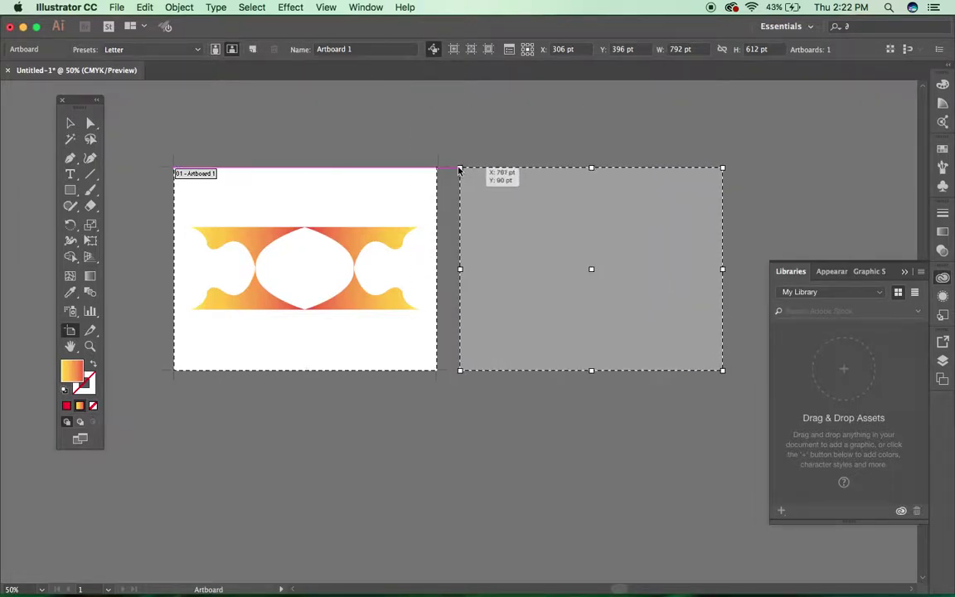
pyautogui.click(452, 170)
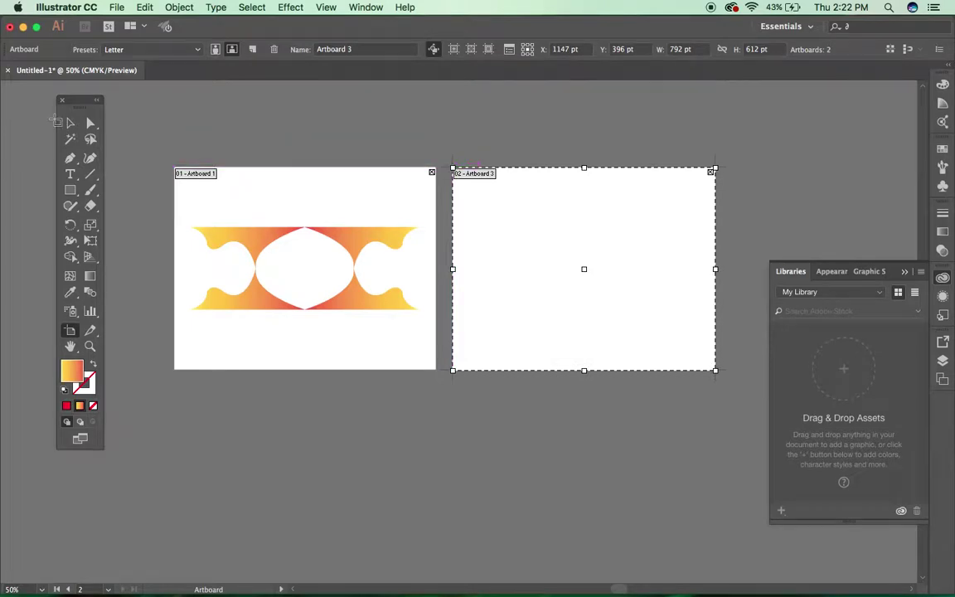
pyautogui.click(71, 123)
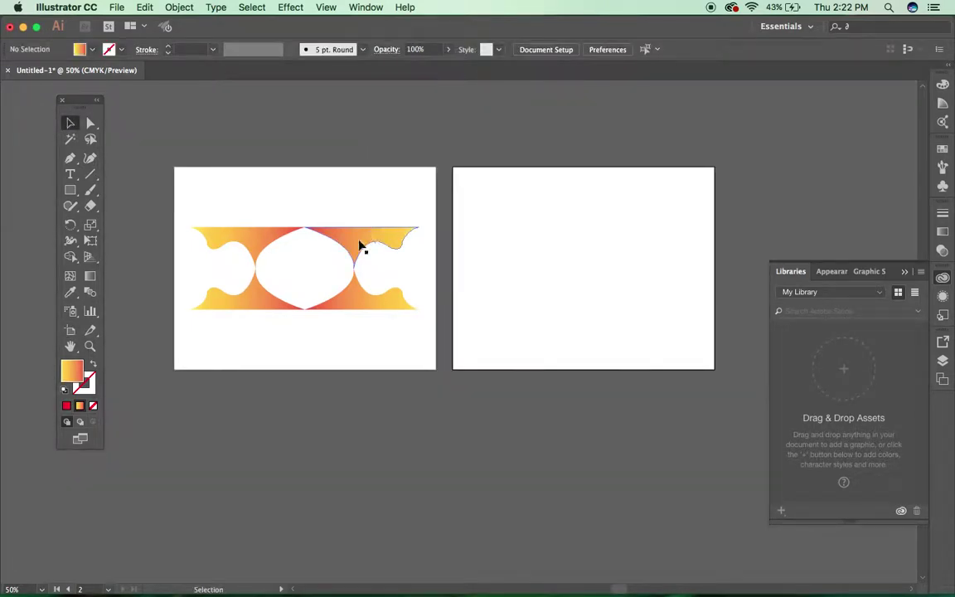
# Step: Move the top-left gradient corner piece onto the second artboard and zoom in on it
pyautogui.moveTo(359, 245); pyautogui.dragTo(561, 232)
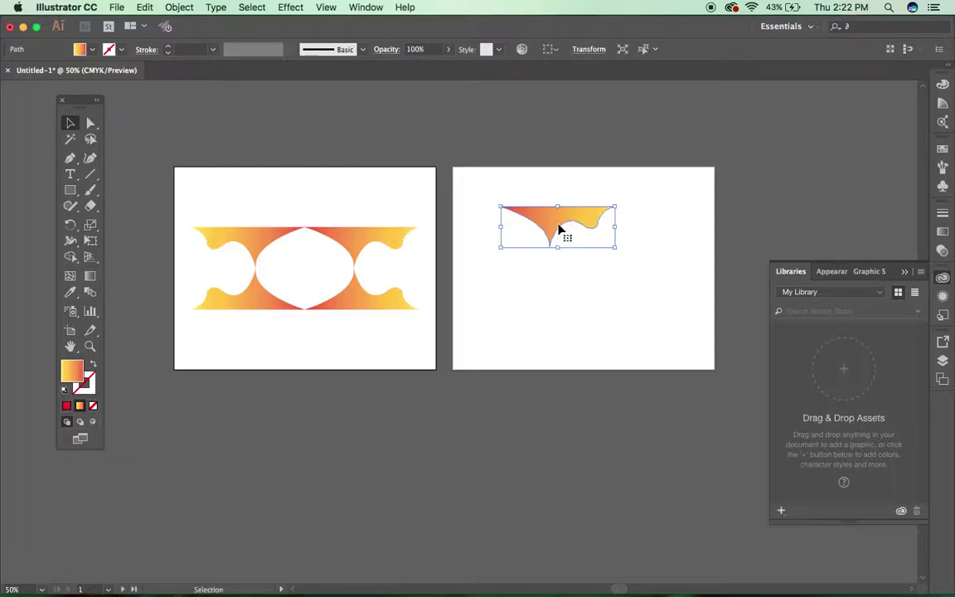
pyautogui.press('super+z')
pyautogui.click(260, 242)
pyautogui.moveTo(259, 242); pyautogui.dragTo(580, 257)
pyautogui.press('a')
pyautogui.press('super+equal')
pyautogui.press('super+equal')
pyautogui.press('super+equal')
pyautogui.press('super+equal')
pyautogui.moveTo(419, 235); pyautogui.dragTo(474, 222)
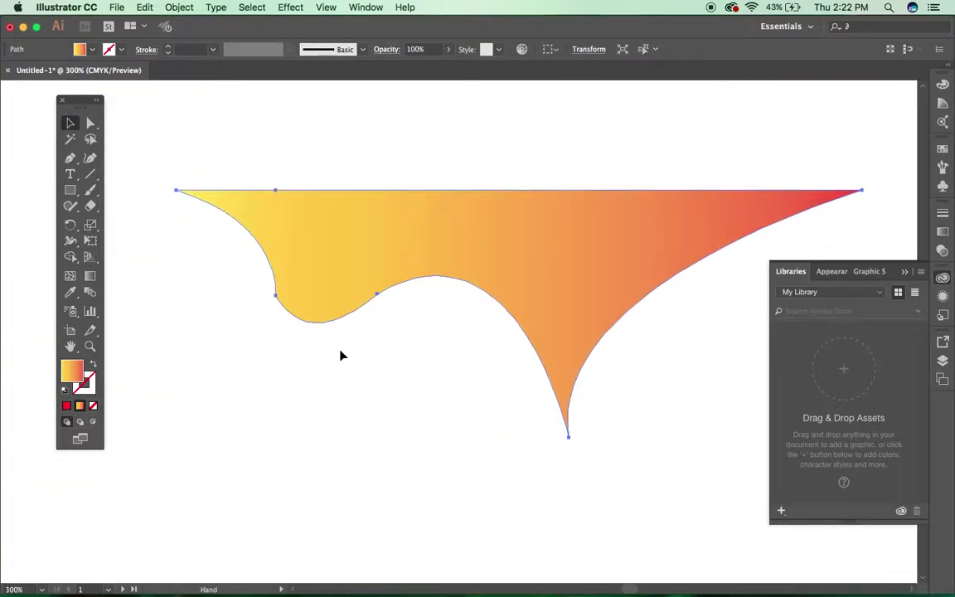
pyautogui.click(320, 362)
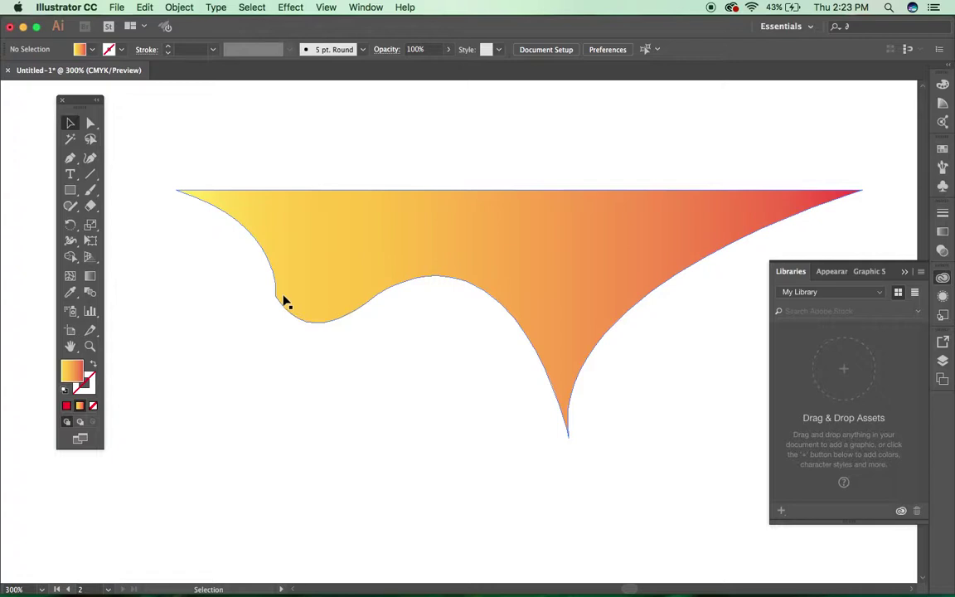
# Step: Select the corner piece and smooth the hump of its lower curve with the Smooth Tool
pyautogui.click(362, 251)
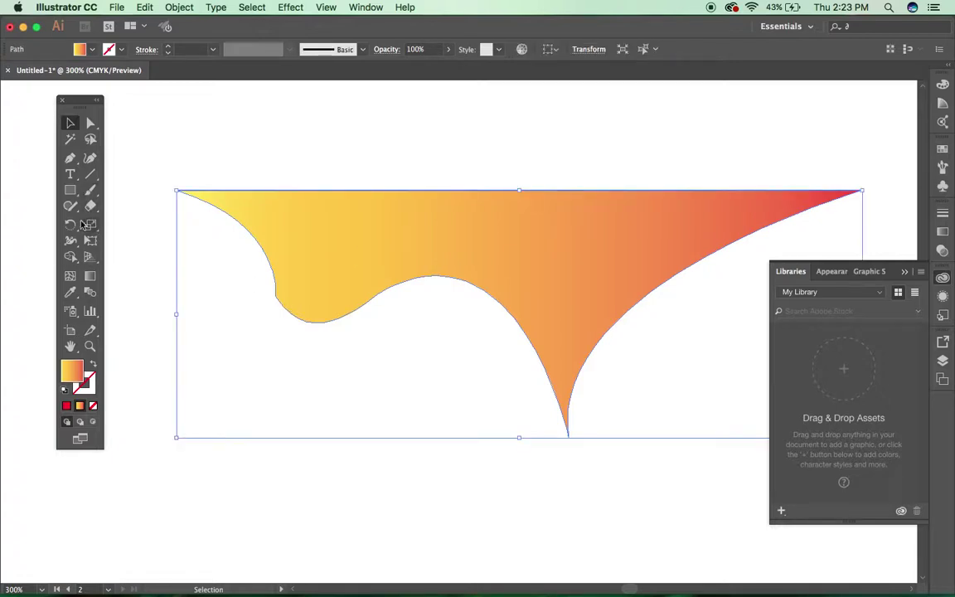
pyautogui.click(74, 210)
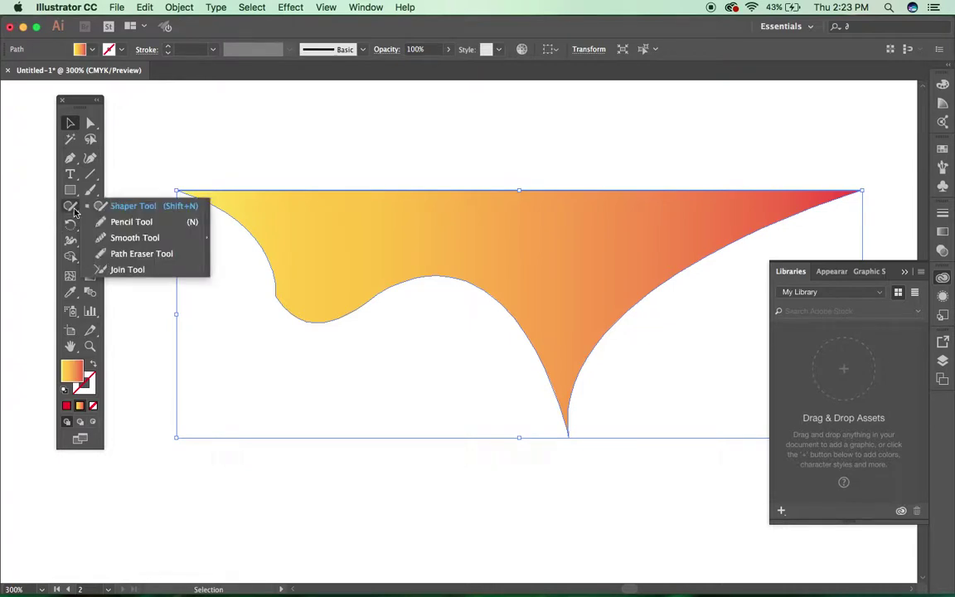
pyautogui.click(132, 237)
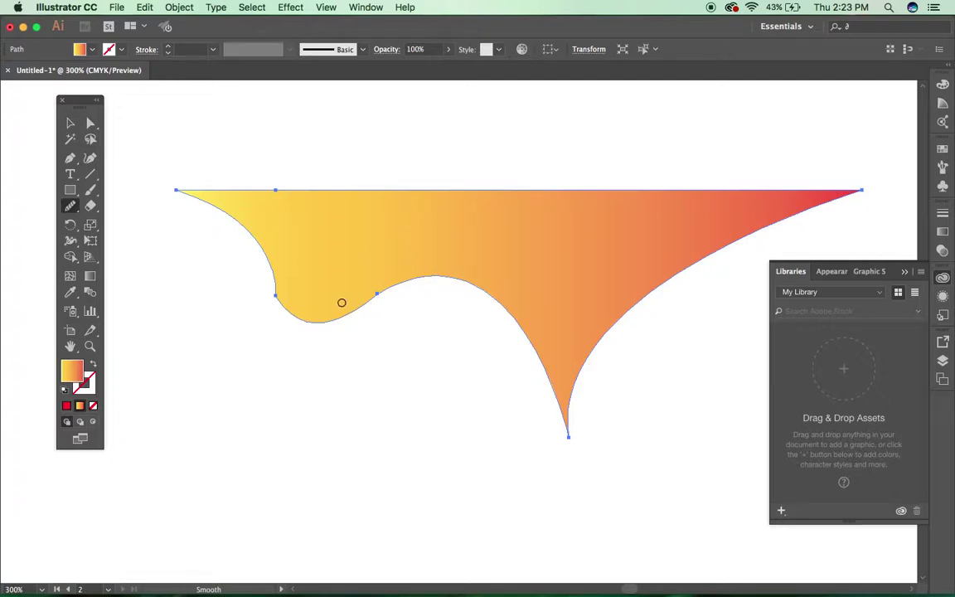
pyautogui.click(71, 205)
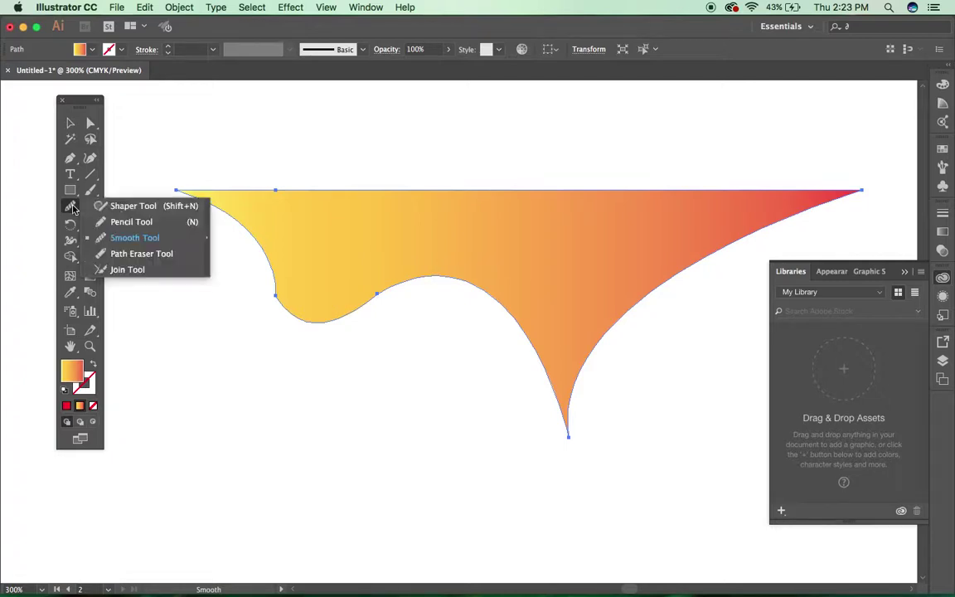
pyautogui.click(146, 241)
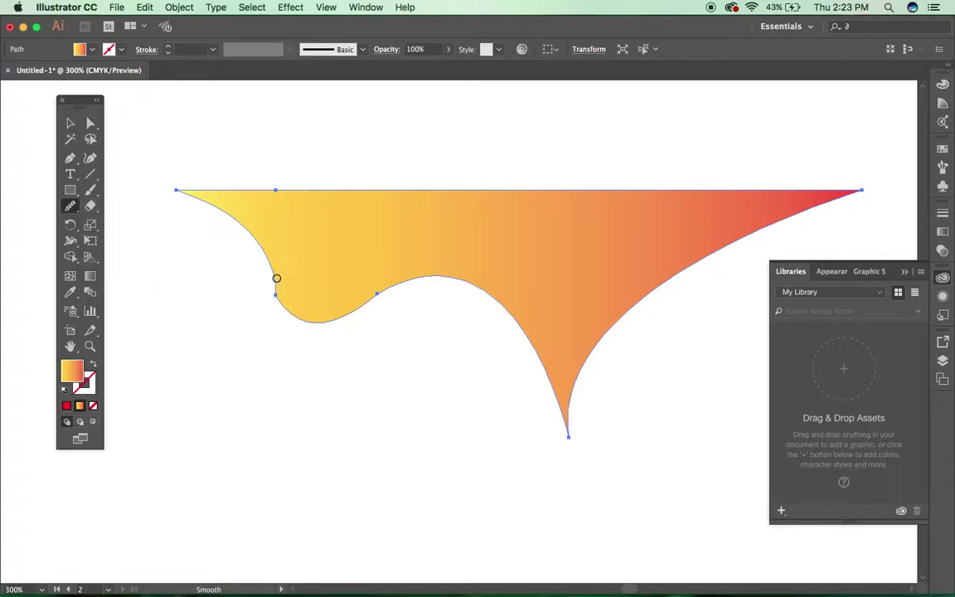
pyautogui.press('super+equal')
pyautogui.press('super+equal')
pyautogui.press('super+equal')
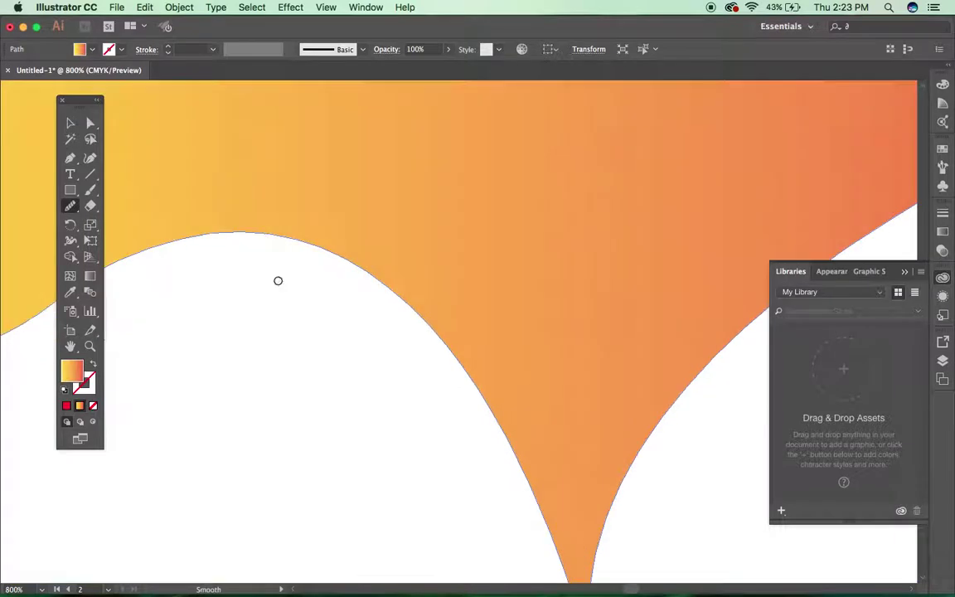
pyautogui.moveTo(253, 270)
pyautogui.mouseDown()
pyautogui.moveTo(390, 264)
pyautogui.moveTo(282, 266)
pyautogui.moveTo(354, 275)
pyautogui.mouseUp()
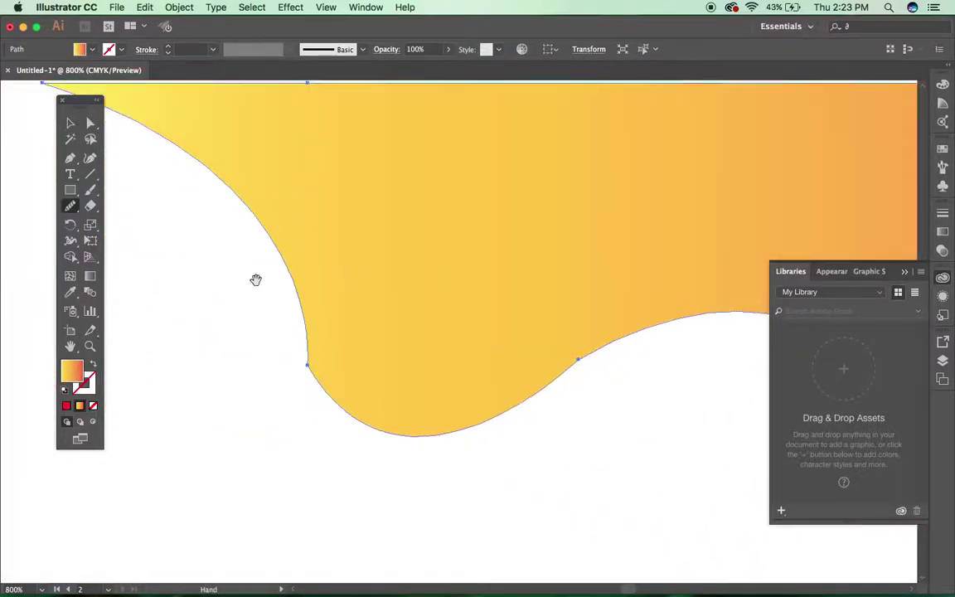
# Step: Zoom into the curve's lower bend and repeatedly smooth its left edge
pyautogui.click(90, 347)
pyautogui.moveTo(249, 291); pyautogui.dragTo(410, 444)
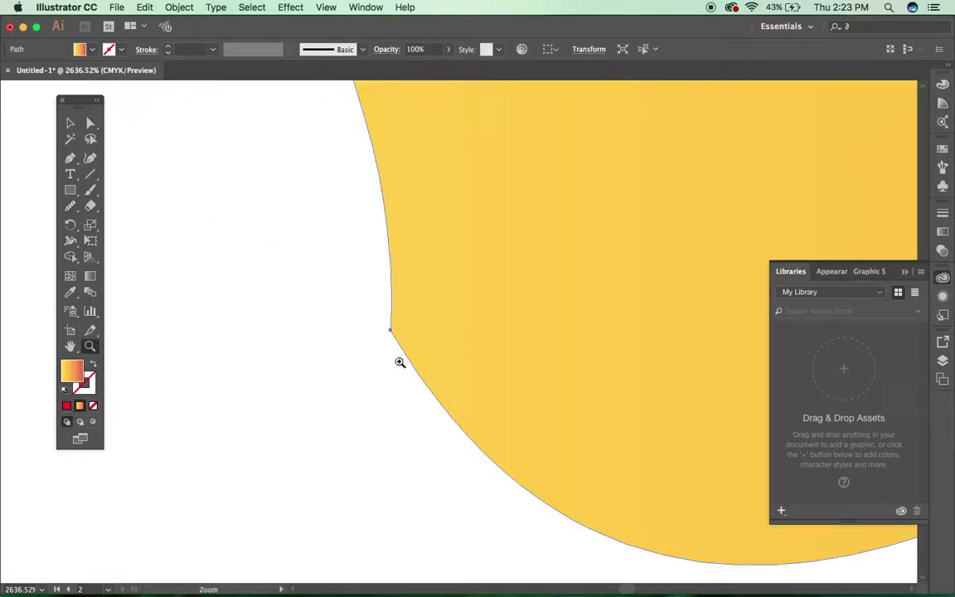
pyautogui.moveTo(70, 205); pyautogui.dragTo(129, 232)
pyautogui.moveTo(394, 283)
pyautogui.mouseDown()
pyautogui.moveTo(396, 342)
pyautogui.moveTo(447, 403)
pyautogui.mouseUp()
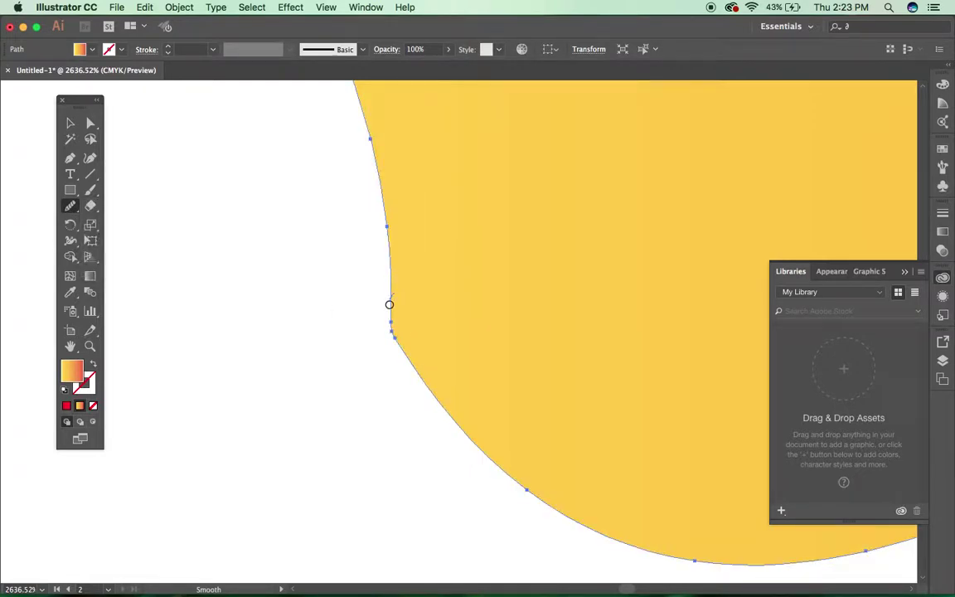
pyautogui.moveTo(388, 303)
pyautogui.mouseDown()
pyautogui.moveTo(397, 351)
pyautogui.moveTo(459, 420)
pyautogui.moveTo(389, 322)
pyautogui.moveTo(443, 406)
pyautogui.mouseUp()
pyautogui.moveTo(396, 284)
pyautogui.mouseDown()
pyautogui.moveTo(396, 346)
pyautogui.moveTo(403, 316)
pyautogui.moveTo(388, 283)
pyautogui.moveTo(414, 361)
pyautogui.moveTo(439, 392)
pyautogui.moveTo(450, 378)
pyautogui.mouseUp()
pyautogui.moveTo(397, 293)
pyautogui.mouseDown()
pyautogui.moveTo(386, 237)
pyautogui.moveTo(414, 367)
pyautogui.moveTo(475, 428)
pyautogui.mouseUp()
pyautogui.moveTo(402, 250)
pyautogui.mouseDown()
pyautogui.moveTo(384, 251)
pyautogui.moveTo(424, 388)
pyautogui.moveTo(521, 466)
pyautogui.mouseUp()
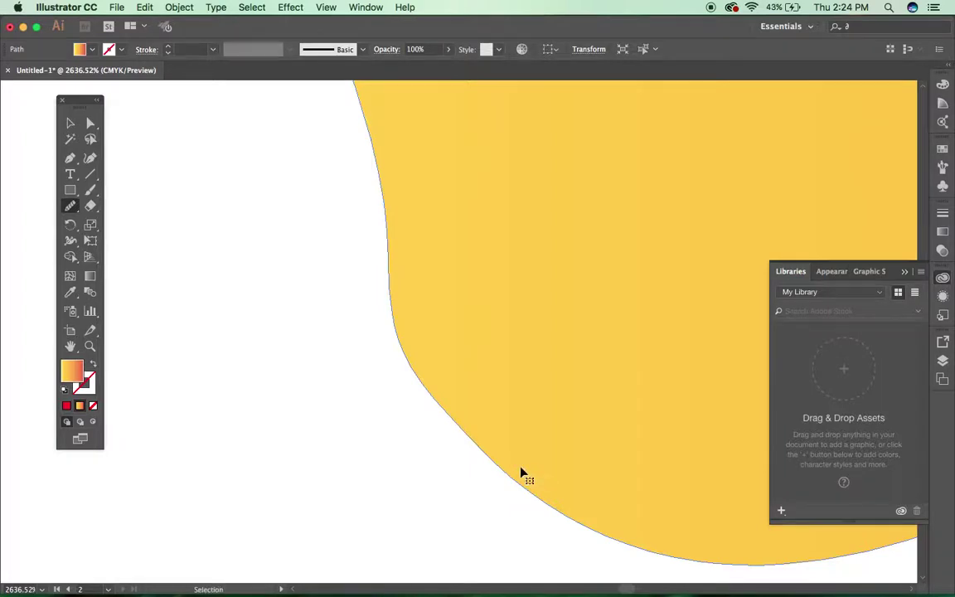
# Step: Smooth the lower-left curve of the corner piece and deselect to check it
pyautogui.scroll(-3, 521, 473)
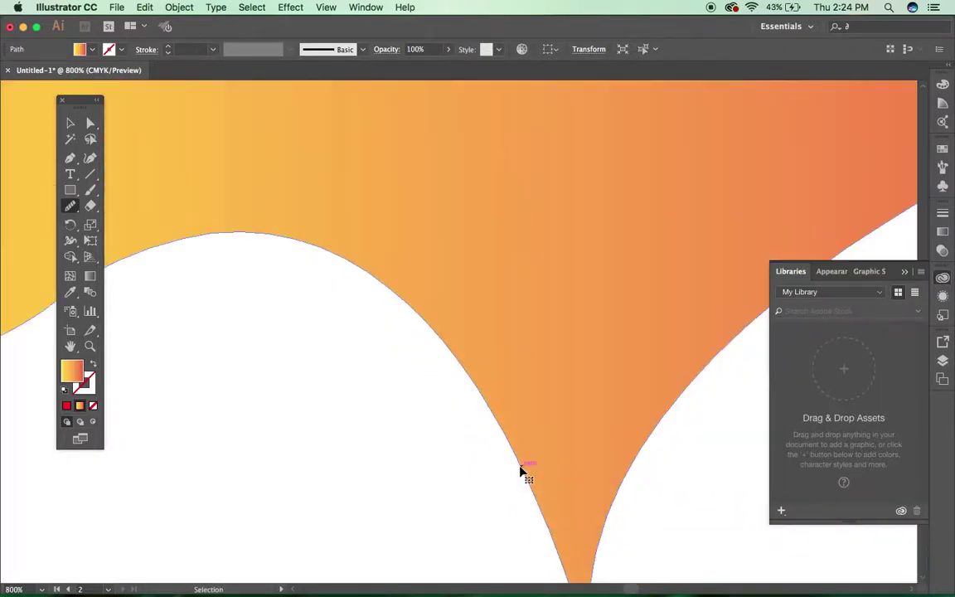
pyautogui.scroll(-2, 520, 473)
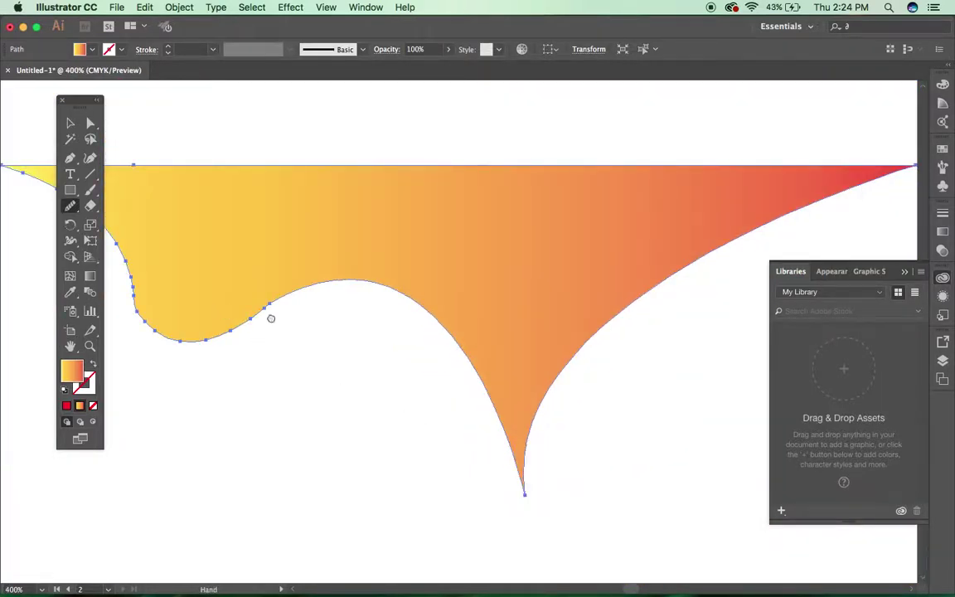
pyautogui.hscroll(-3, 270, 319)
pyautogui.moveTo(270, 318)
pyautogui.mouseDown()
pyautogui.moveTo(257, 315)
pyautogui.moveTo(279, 335)
pyautogui.moveTo(253, 305)
pyautogui.mouseUp()
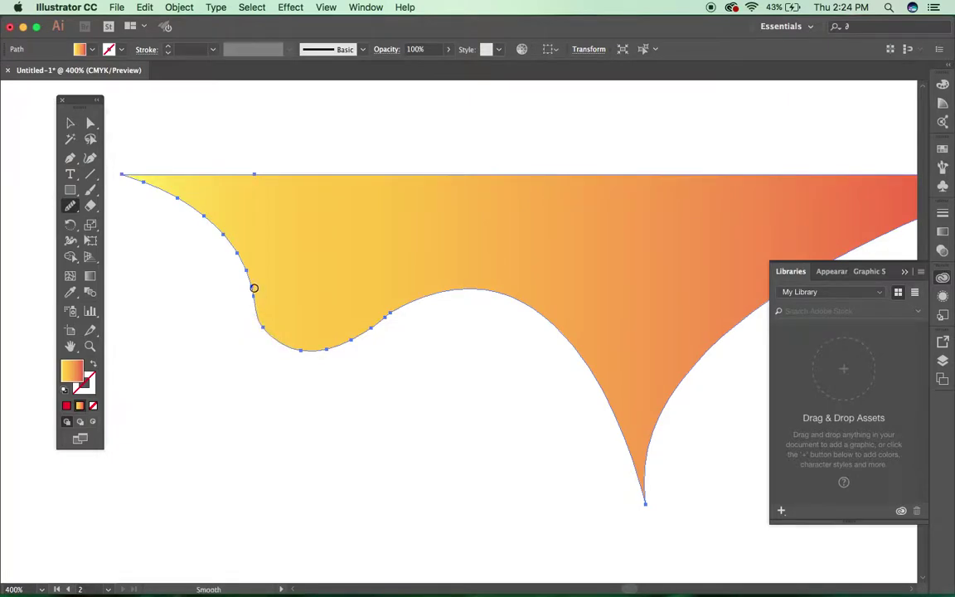
pyautogui.click(70, 123)
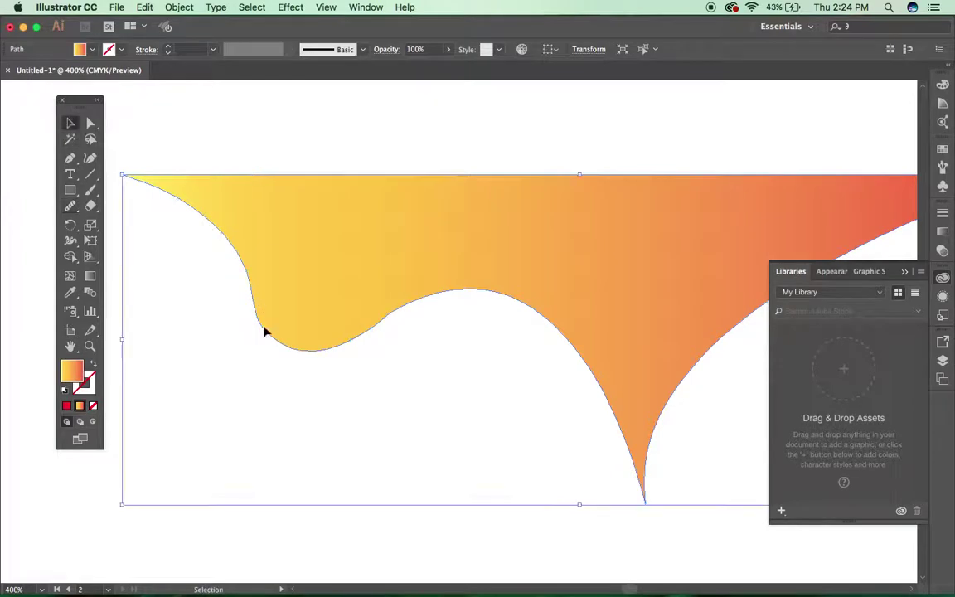
pyautogui.click(315, 501)
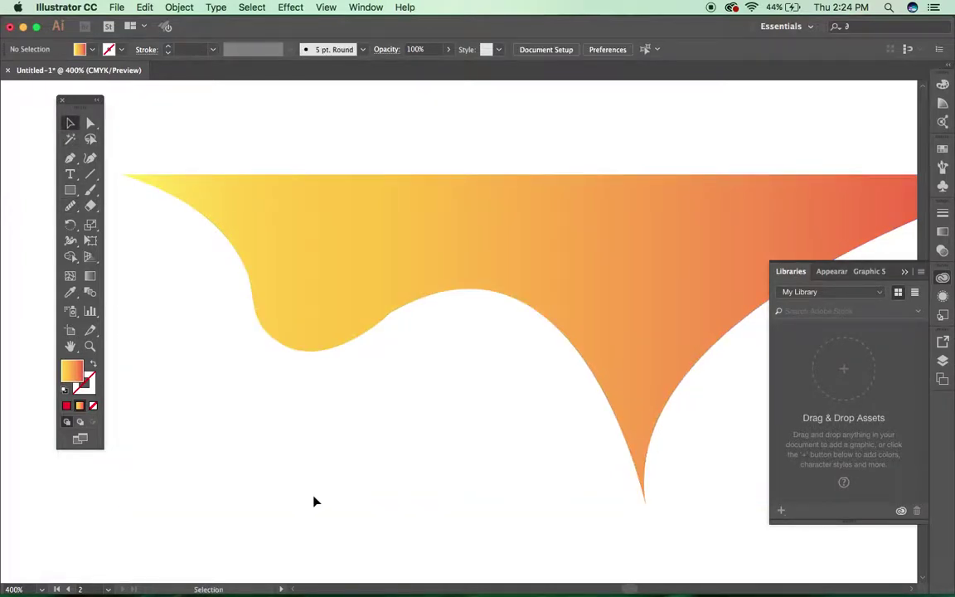
# Step: Smooth the lower edge again with fewer anchor points, then review the whole shape
pyautogui.click(386, 319)
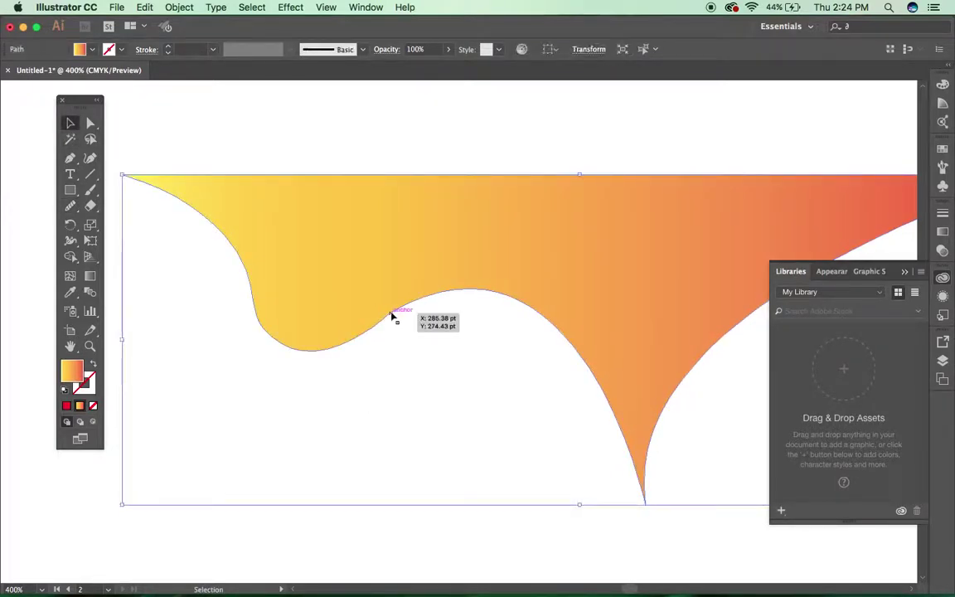
pyautogui.click(70, 204)
pyautogui.moveTo(333, 308)
pyautogui.mouseDown()
pyautogui.moveTo(390, 319)
pyautogui.moveTo(399, 311)
pyautogui.moveTo(367, 327)
pyautogui.moveTo(400, 311)
pyautogui.mouseUp()
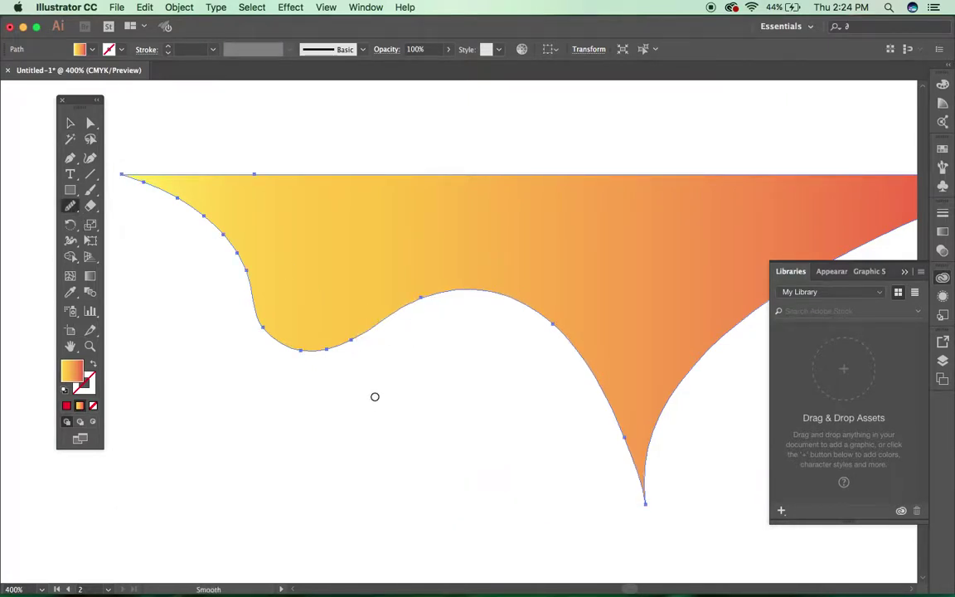
pyautogui.click(71, 124)
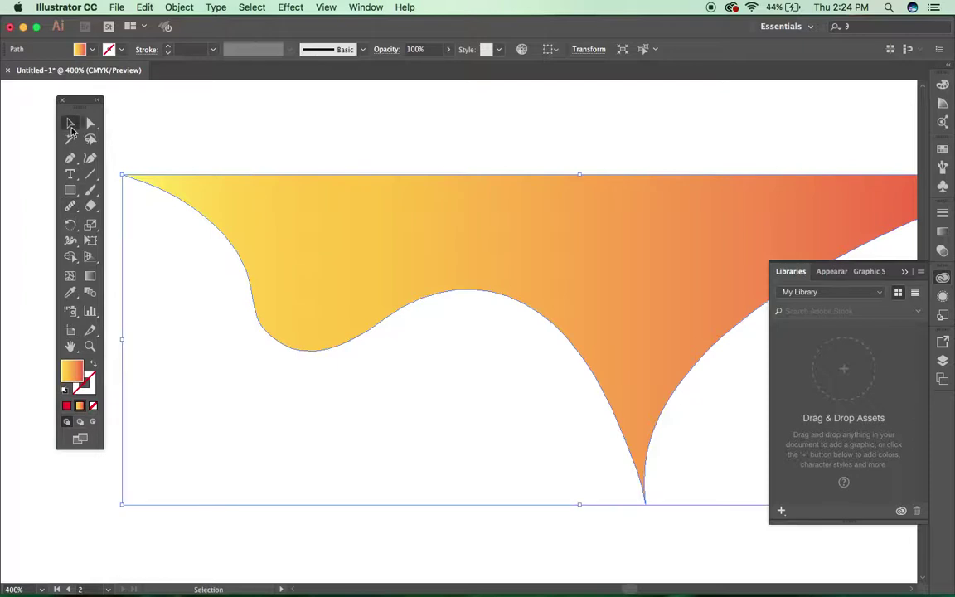
pyautogui.click(146, 102)
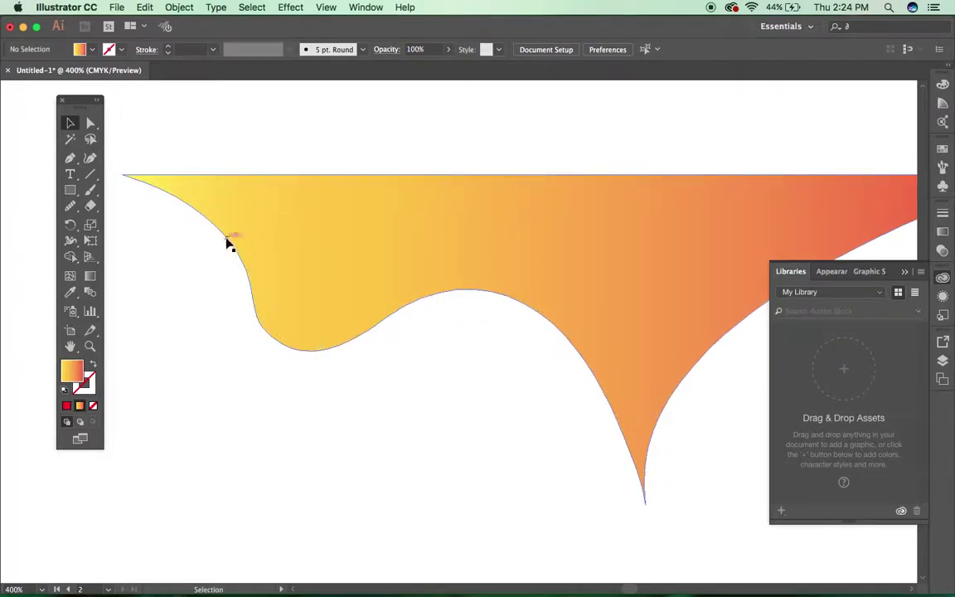
pyautogui.press('super+minus')
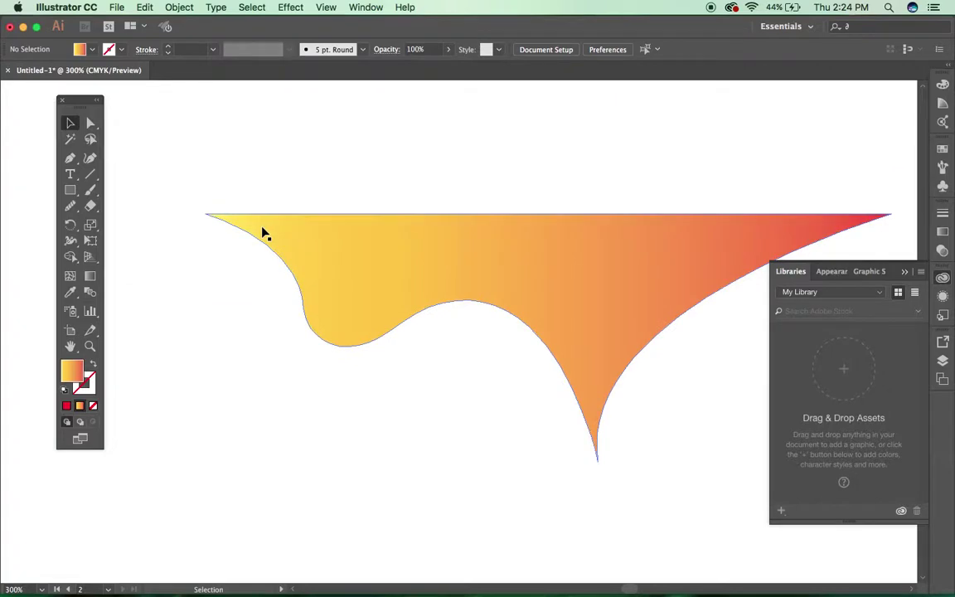
pyautogui.moveTo(545, 266); pyautogui.dragTo(501, 260)
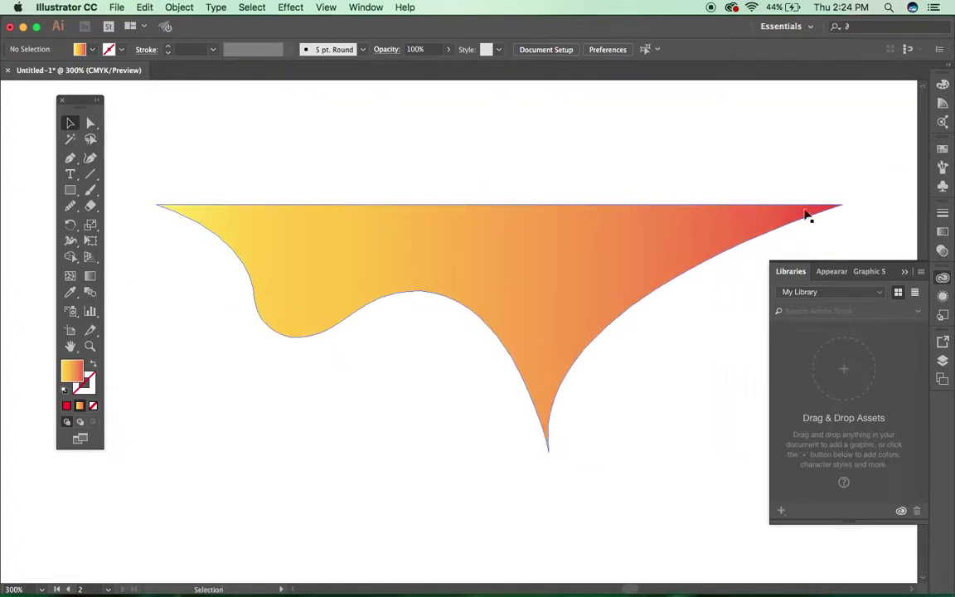
pyautogui.click(69, 158)
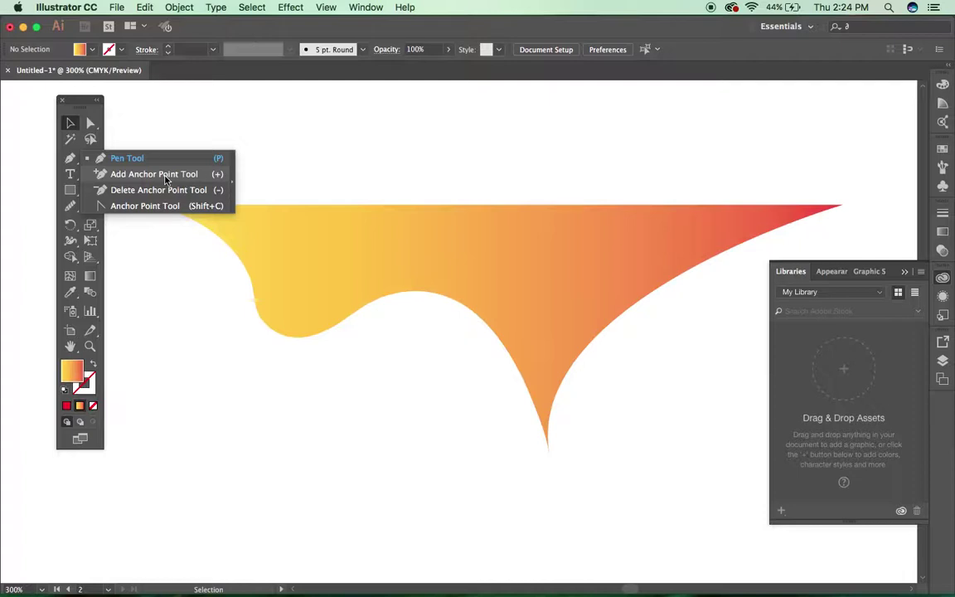
# Step: Add an anchor on the top edge, test raising it and the top-left anchor, then undo both
pyautogui.click(71, 162)
pyautogui.click(165, 178)
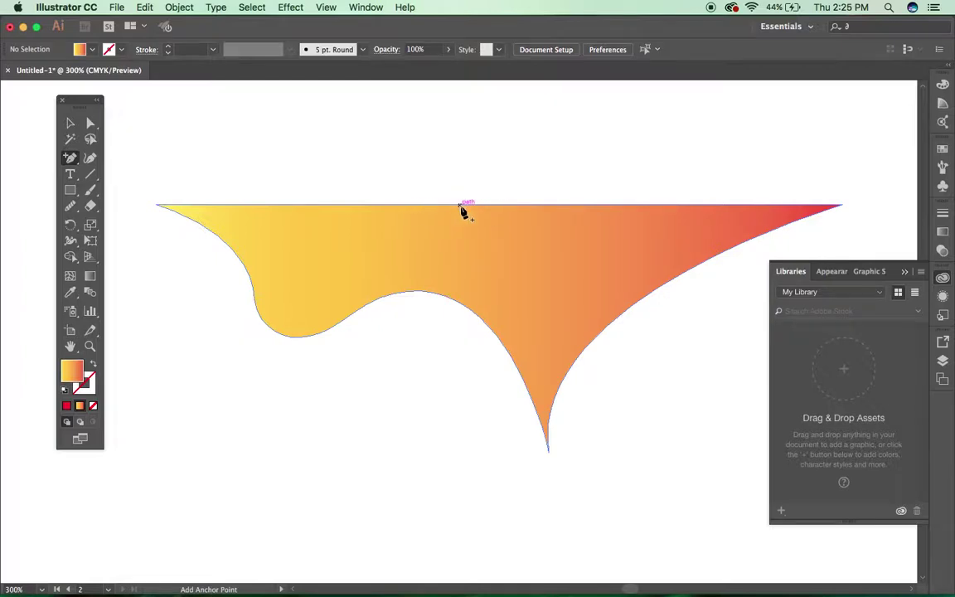
pyautogui.click(500, 205)
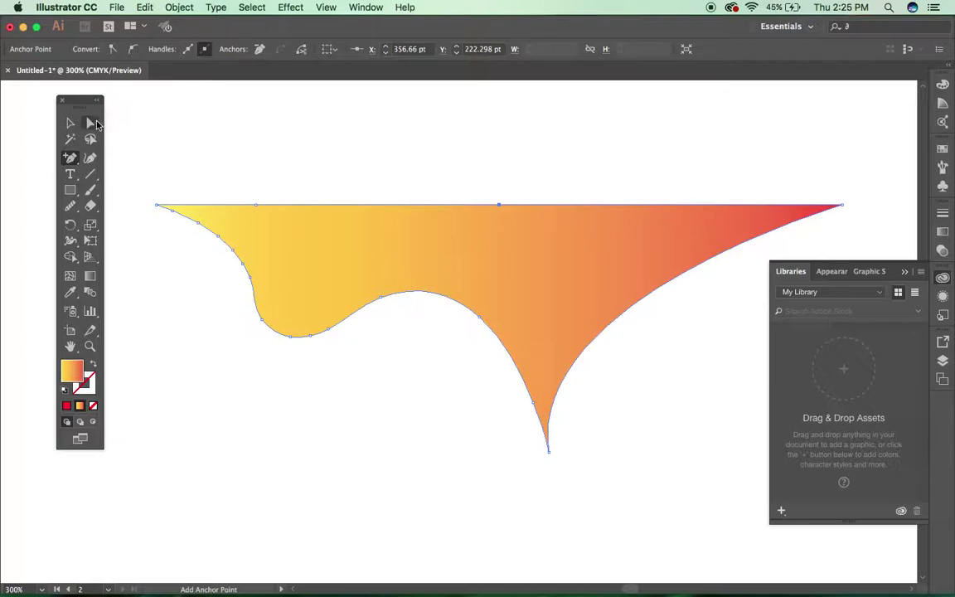
pyautogui.click(92, 124)
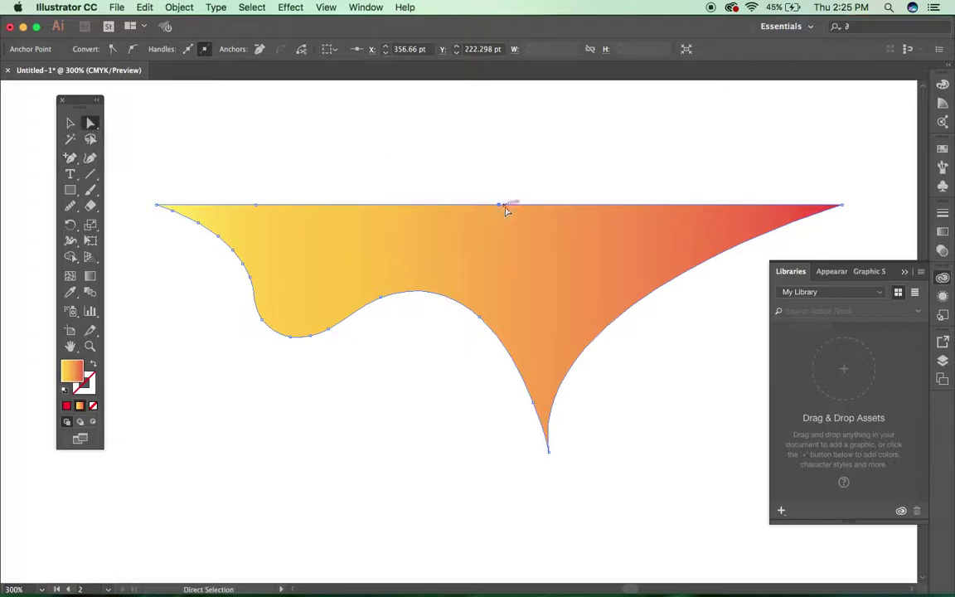
pyautogui.moveTo(500, 207); pyautogui.dragTo(495, 151)
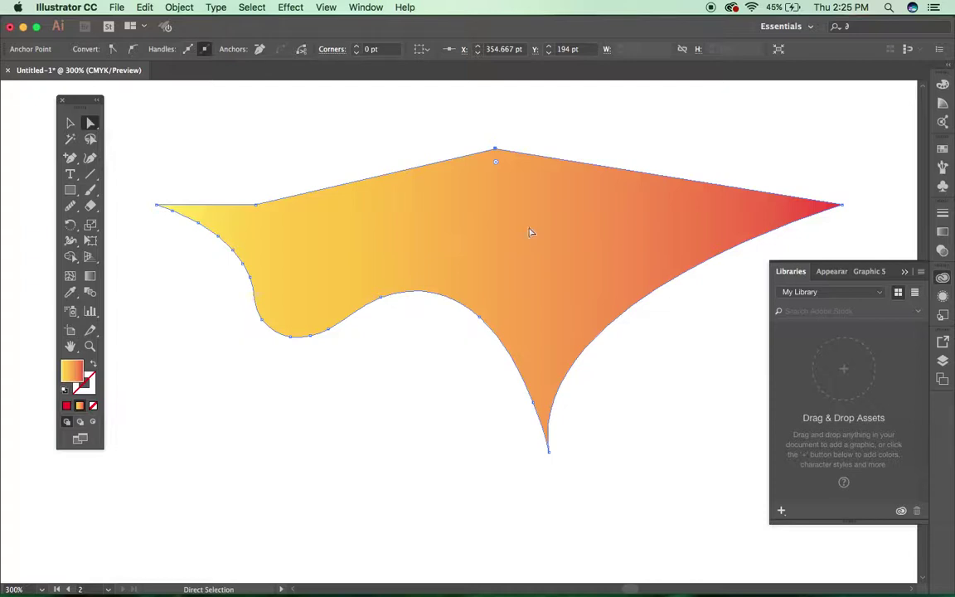
pyautogui.press('super+z')
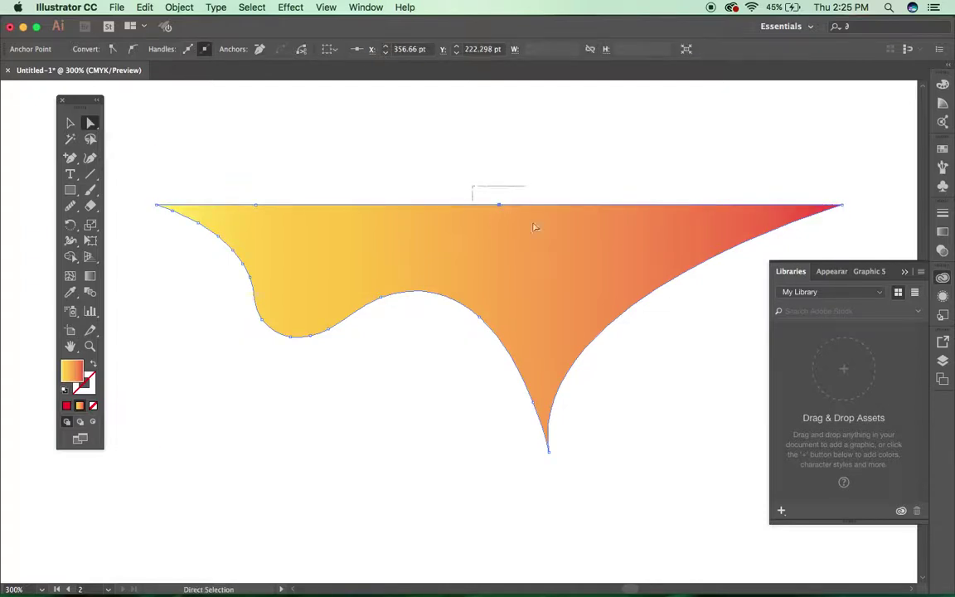
pyautogui.moveTo(256, 204); pyautogui.dragTo(257, 160)
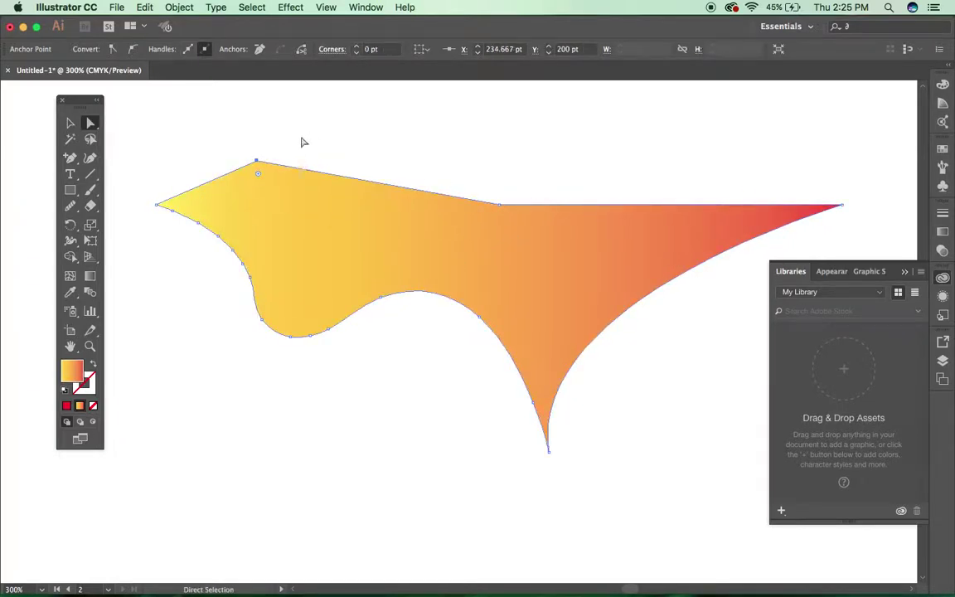
pyautogui.press('super+z')
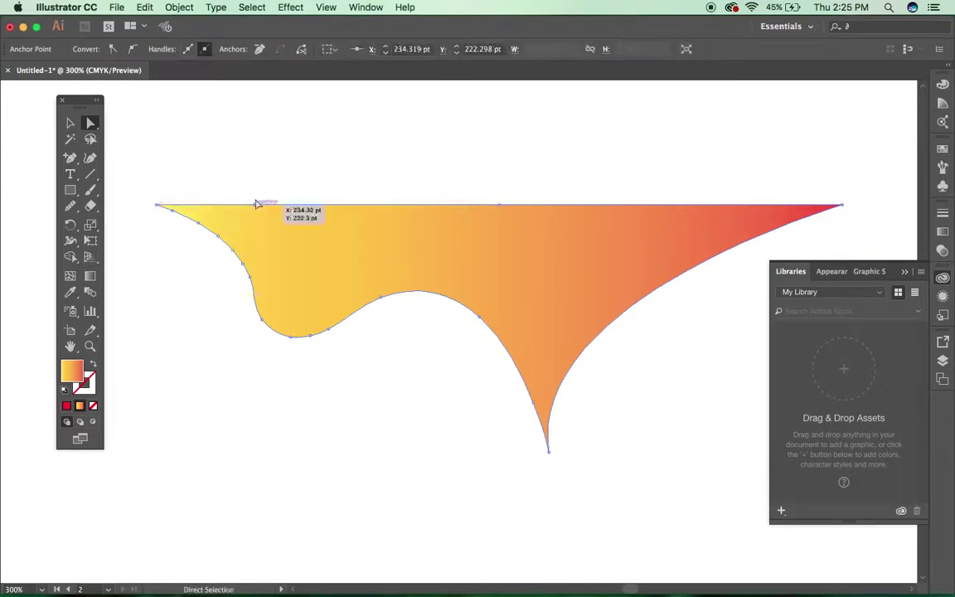
# Step: Try adding a point on the top edge's existing middle anchor, triggering the path-segment warning
pyautogui.moveTo(70, 157); pyautogui.dragTo(124, 176)
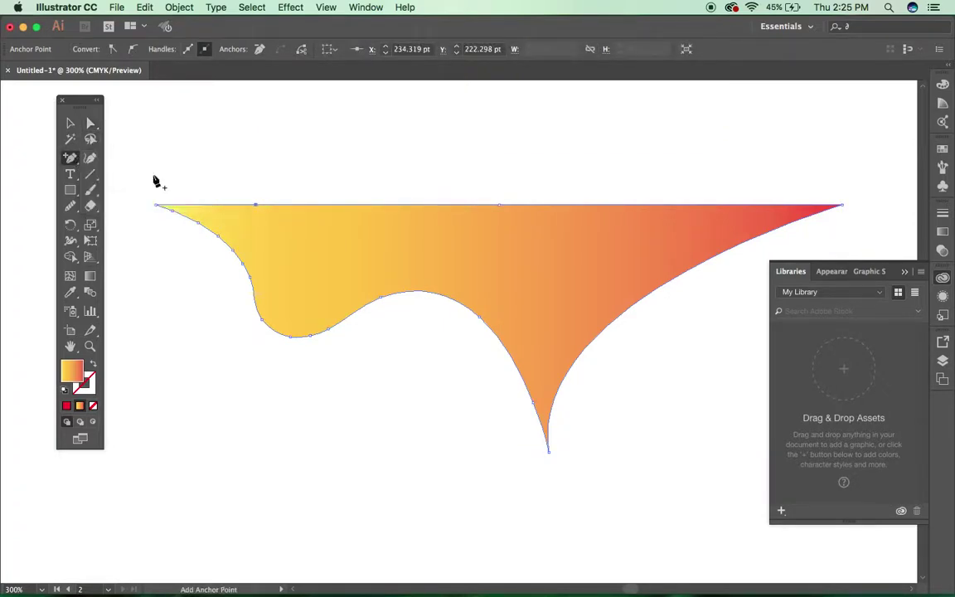
pyautogui.click(499, 205)
pyautogui.click(585, 328)
pyautogui.click(500, 205)
pyautogui.click(579, 330)
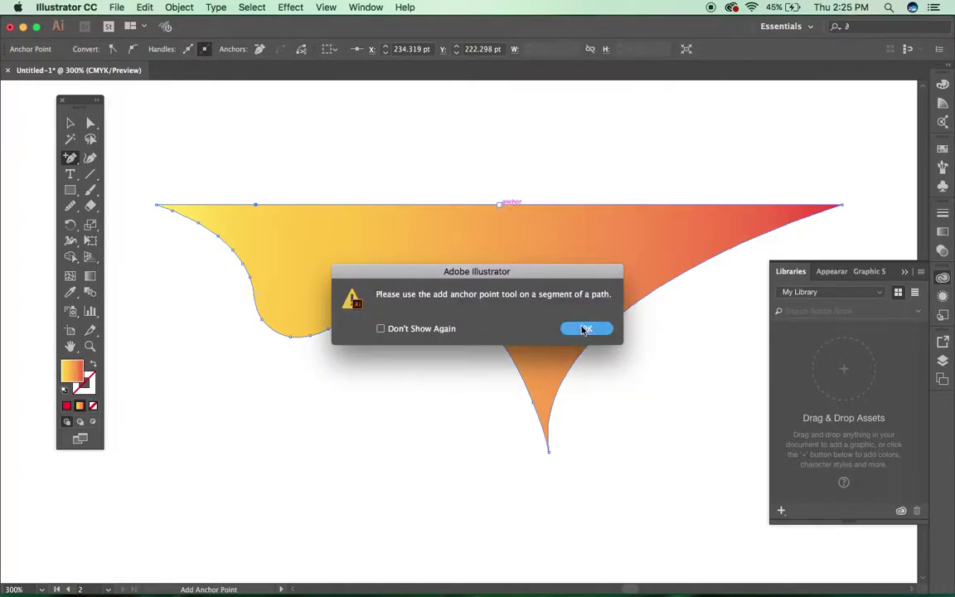
pyautogui.click(501, 207)
# Step: Dismiss the warning, test raising the top-edge middle anchor into a peak, then undo
pyautogui.click(602, 329)
pyautogui.click(91, 123)
pyautogui.moveTo(479, 180); pyautogui.dragTo(494, 144)
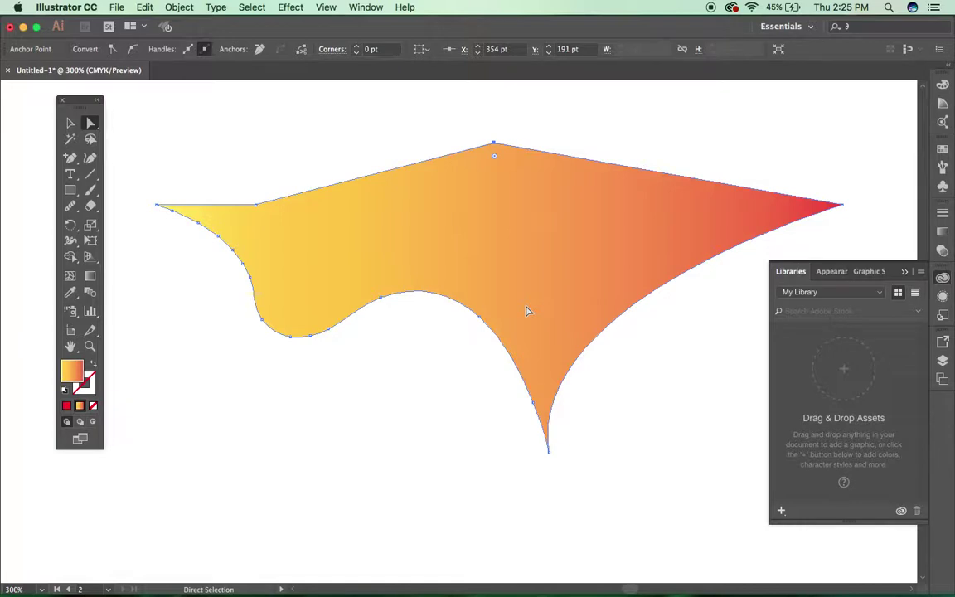
pyautogui.press('super+z')
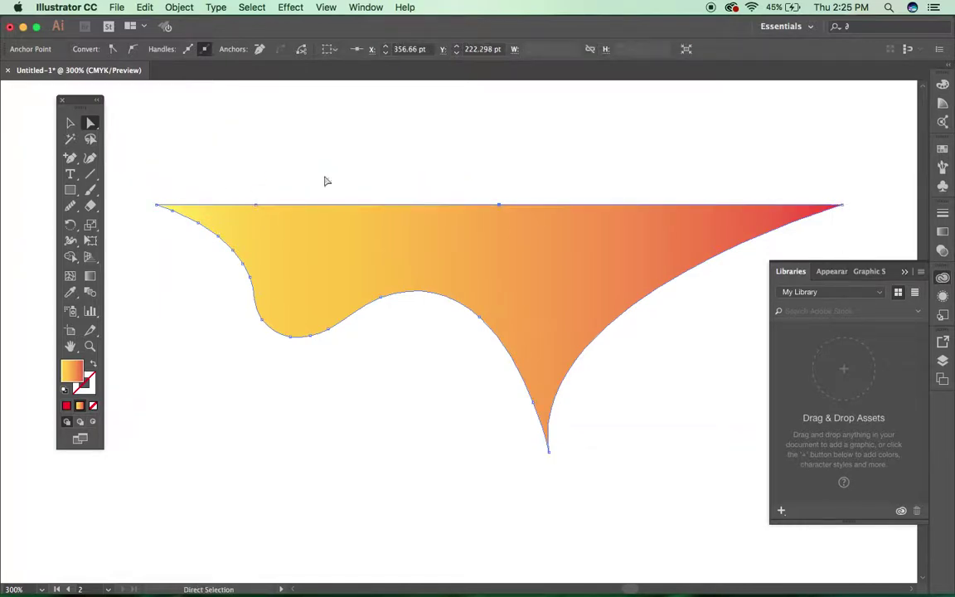
# Step: Add a new top-edge anchor, pull it up into a peak, then delete it to straighten the edge
pyautogui.click(71, 158)
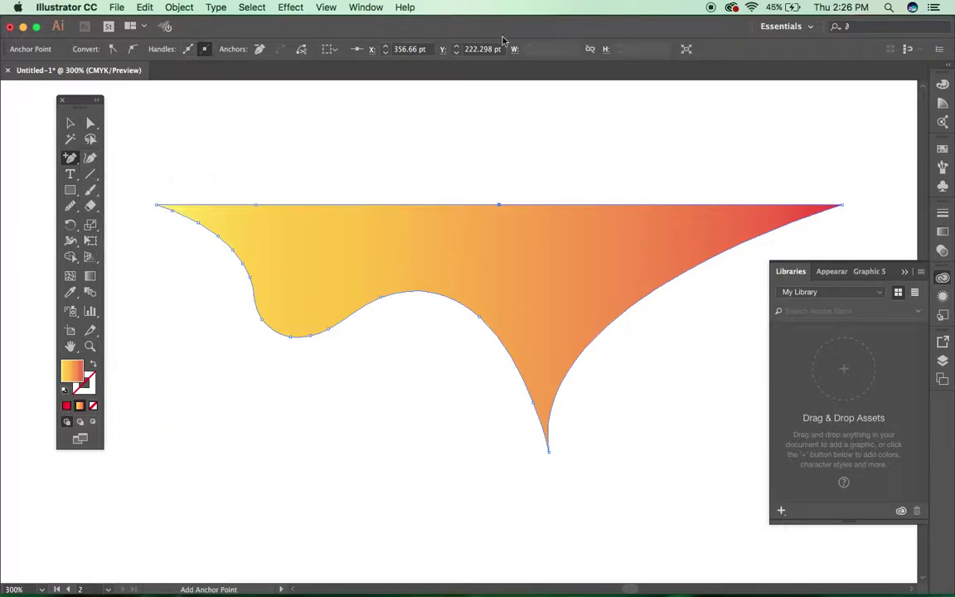
pyautogui.press('super+shift+a')
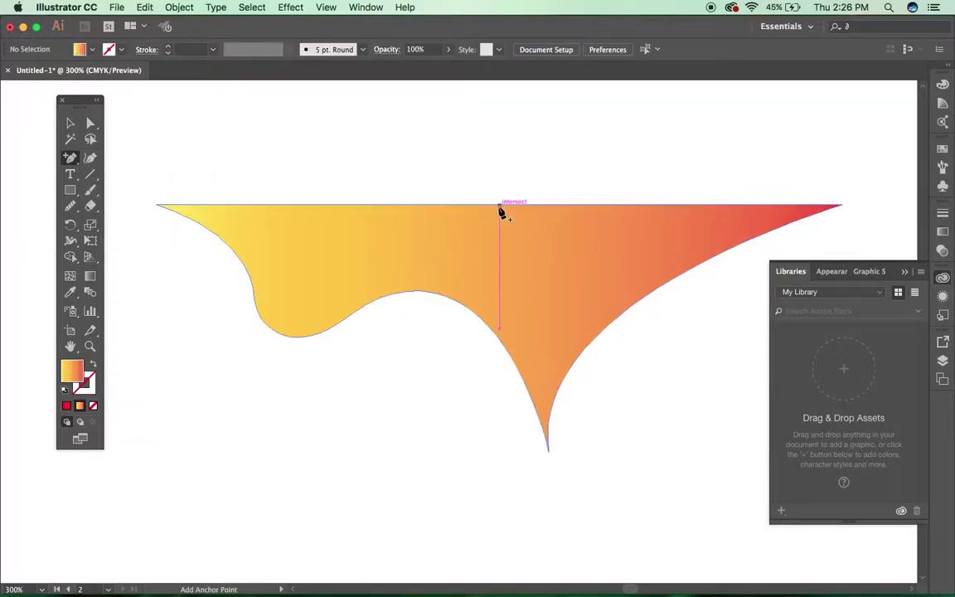
pyautogui.click(499, 205)
pyautogui.click(92, 123)
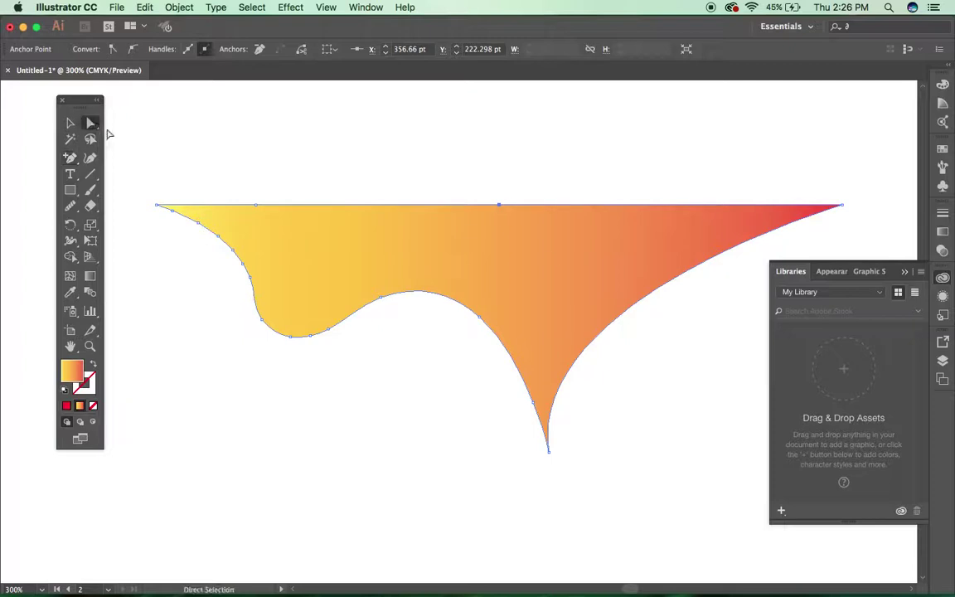
pyautogui.moveTo(498, 204); pyautogui.dragTo(498, 132)
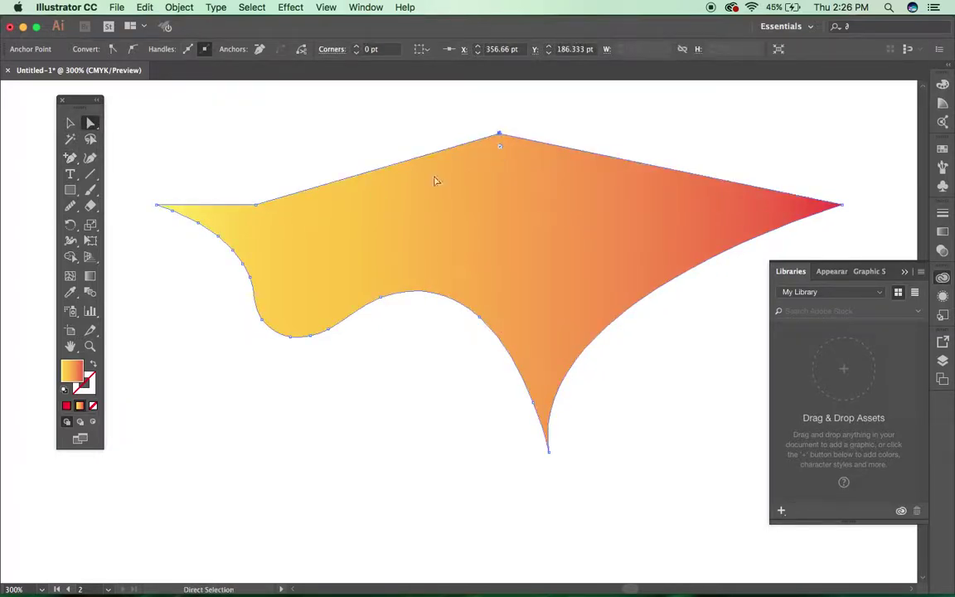
pyautogui.moveTo(70, 157); pyautogui.dragTo(163, 193)
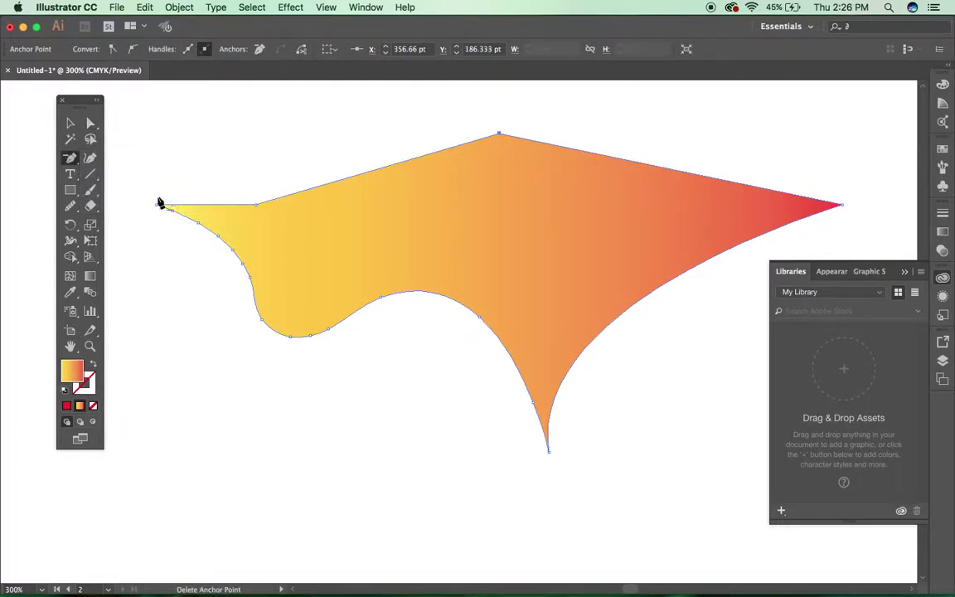
pyautogui.click(500, 134)
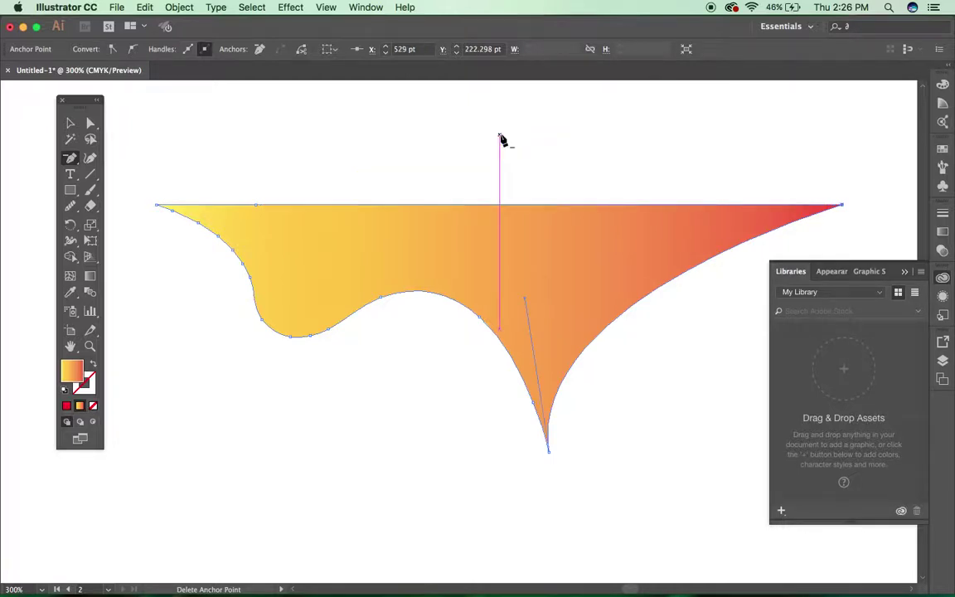
pyautogui.click(69, 122)
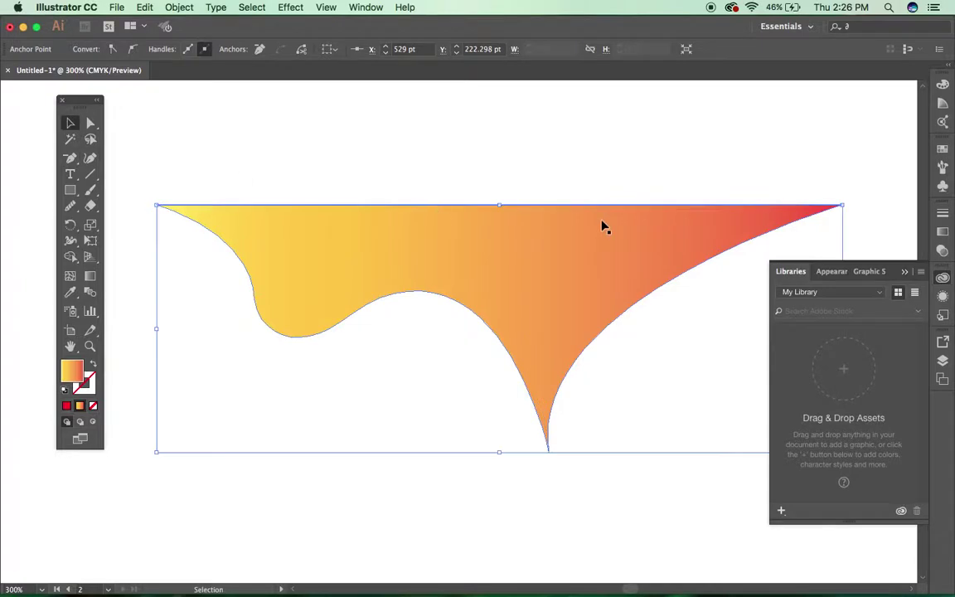
pyautogui.click(510, 186)
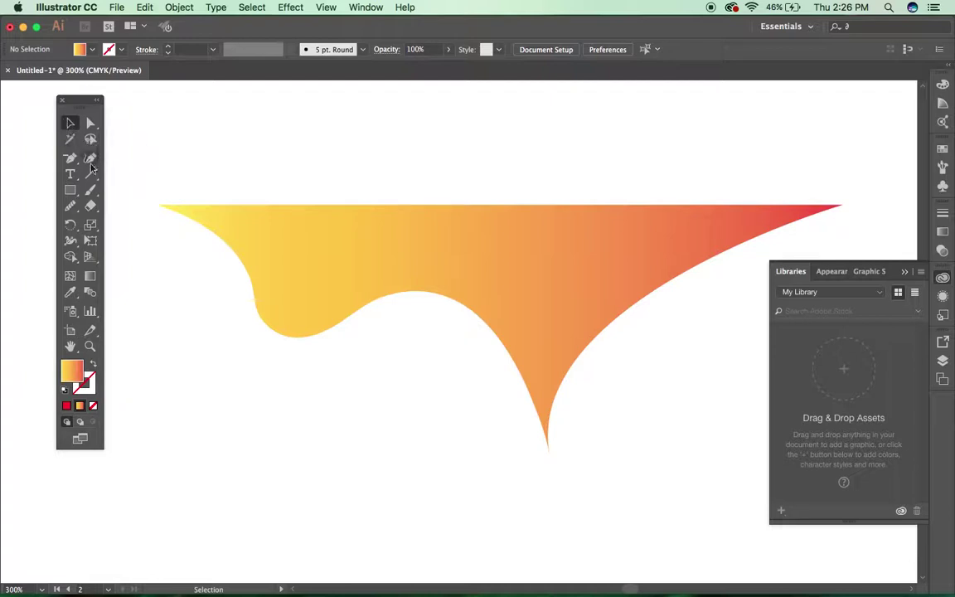
# Step: Add a third blank 792 × 612 pt artboard right of the gradient-piece artboard and fit it to the window
pyautogui.moveTo(89, 190); pyautogui.dragTo(164, 195)
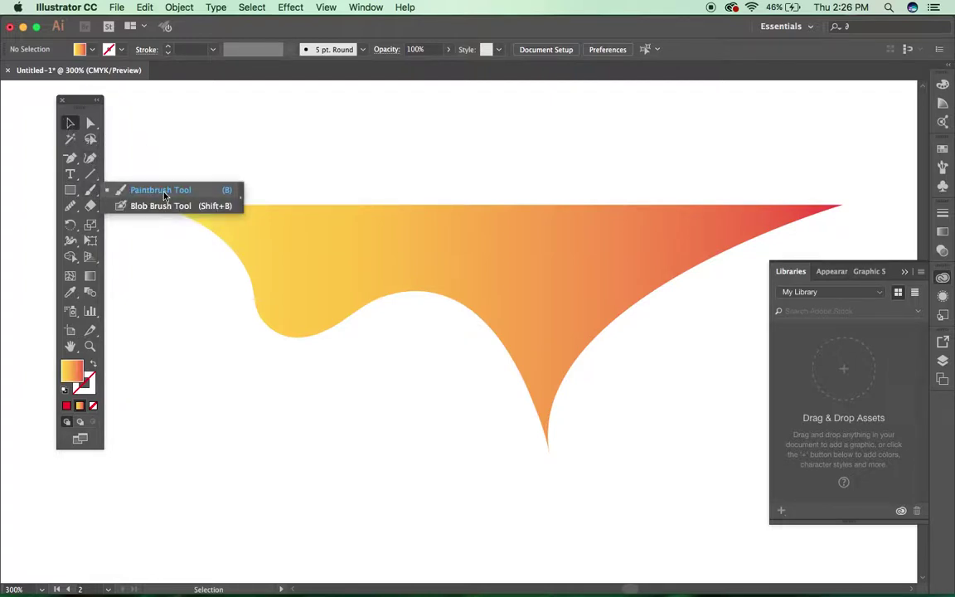
pyautogui.moveTo(164, 196)
pyautogui.mouseDown()
pyautogui.moveTo(64, 169)
pyautogui.moveTo(74, 125)
pyautogui.mouseUp()
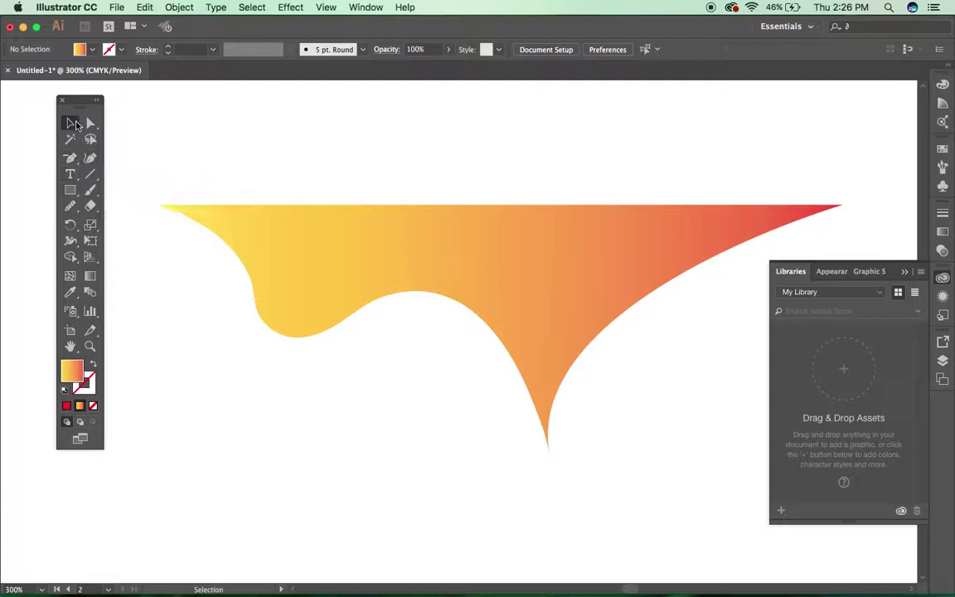
pyautogui.click(72, 125)
pyautogui.press('super+minus')
pyautogui.press('super+minus')
pyautogui.press('super+minus')
pyautogui.press('super+minus')
pyautogui.press('super+minus')
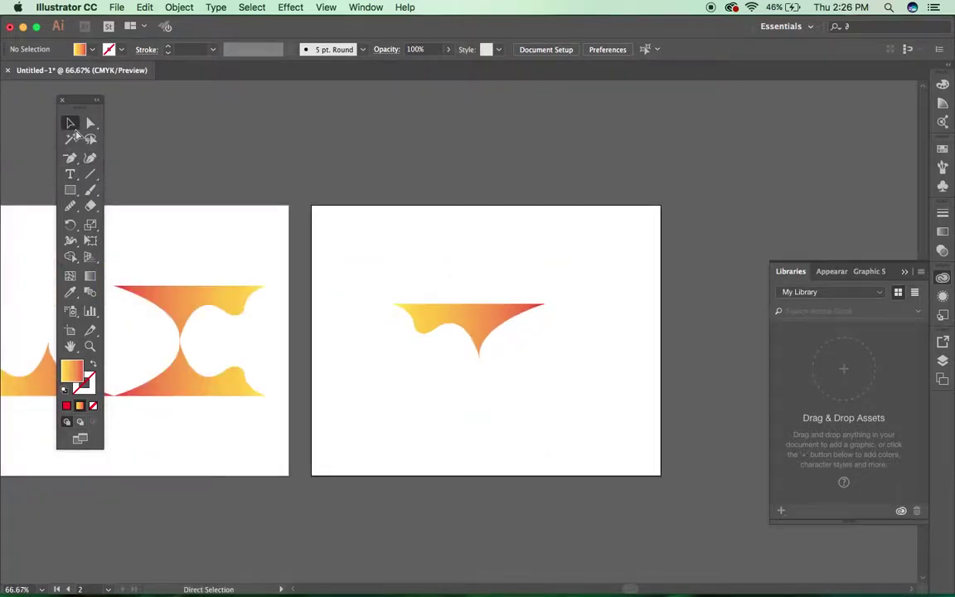
pyautogui.moveTo(411, 265); pyautogui.dragTo(129, 298)
pyautogui.click(70, 329)
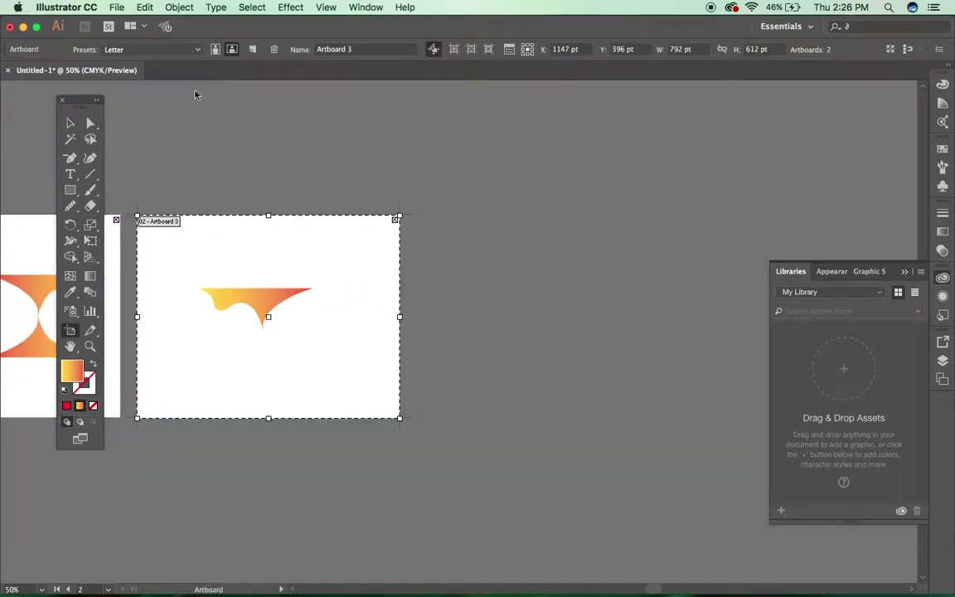
pyautogui.click(254, 53)
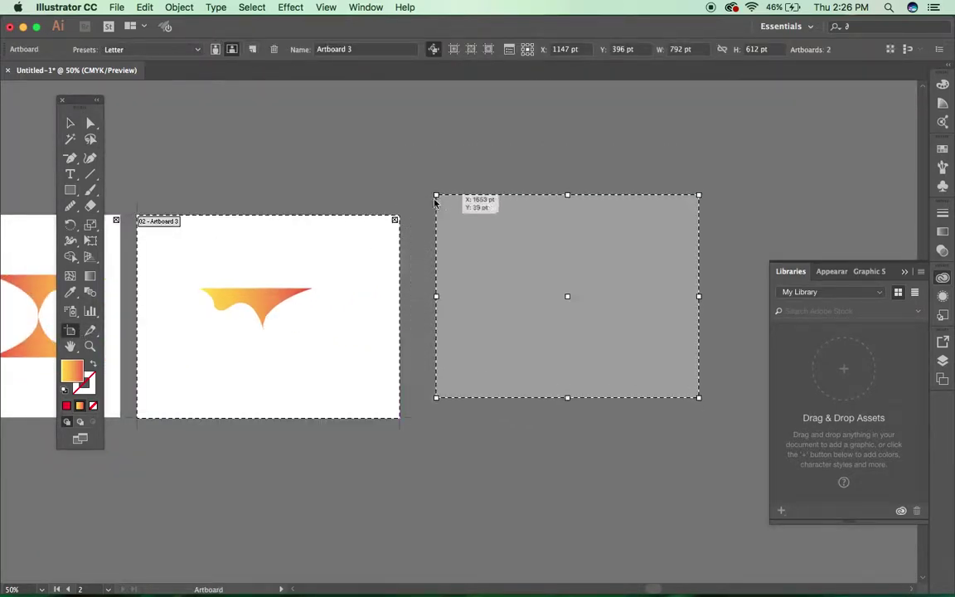
pyautogui.click(417, 218)
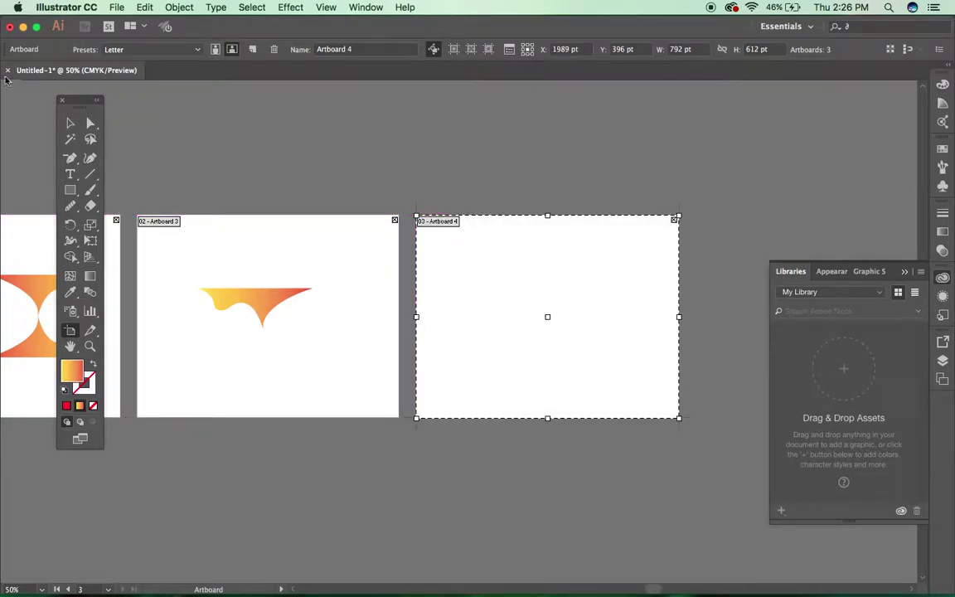
pyautogui.click(71, 124)
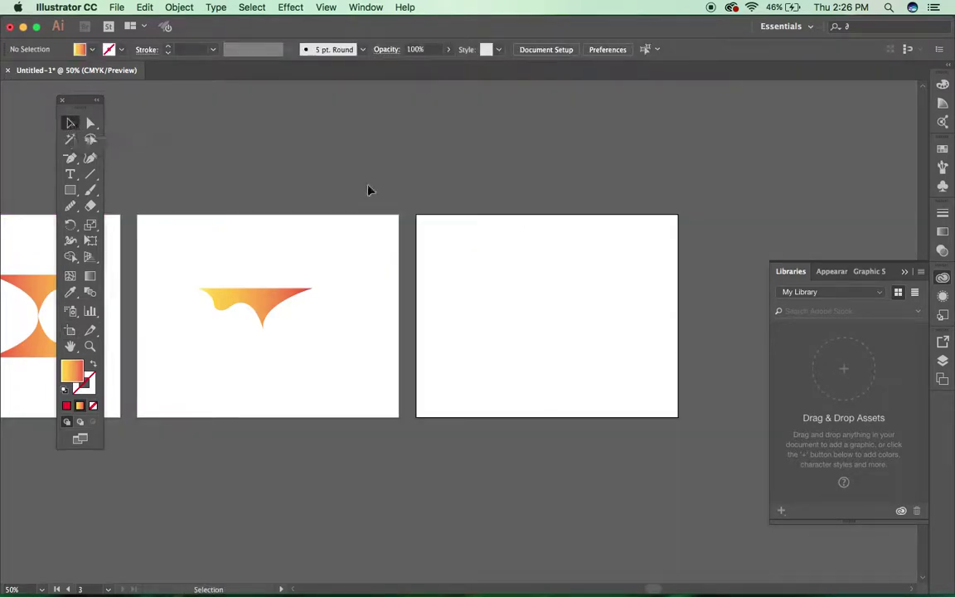
pyautogui.press('super+0')
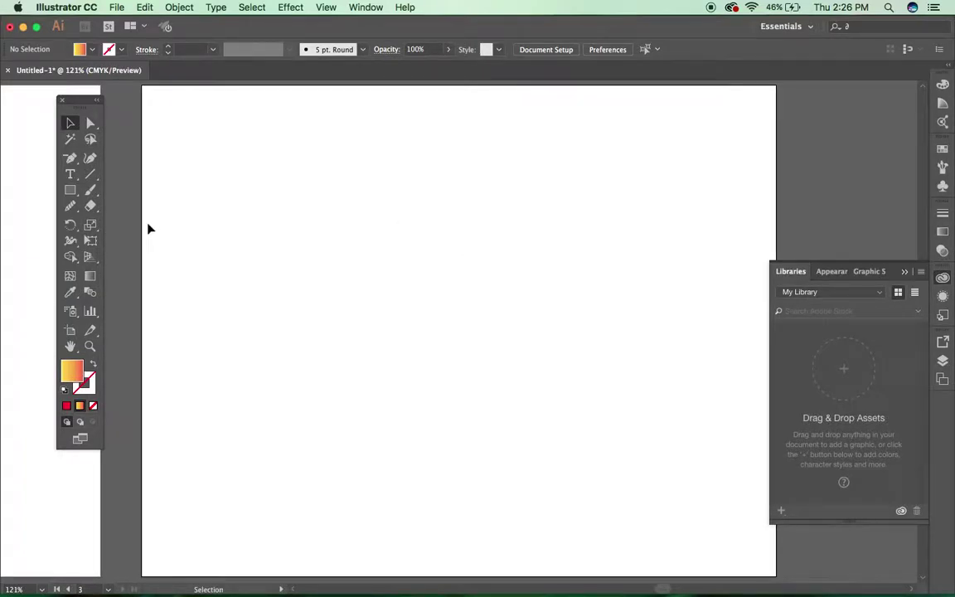
pyautogui.click(91, 190)
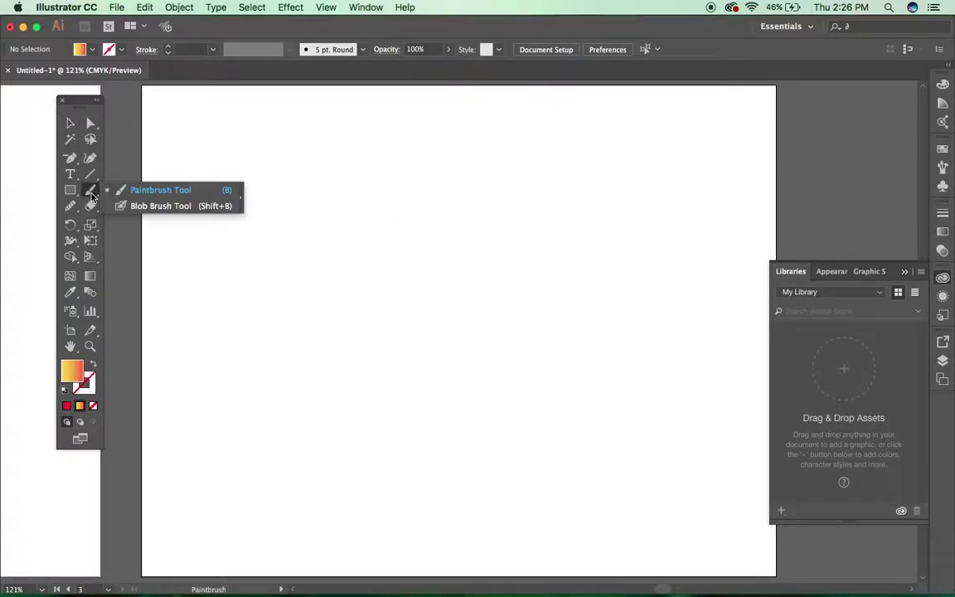
pyautogui.click(160, 191)
pyautogui.click(83, 48)
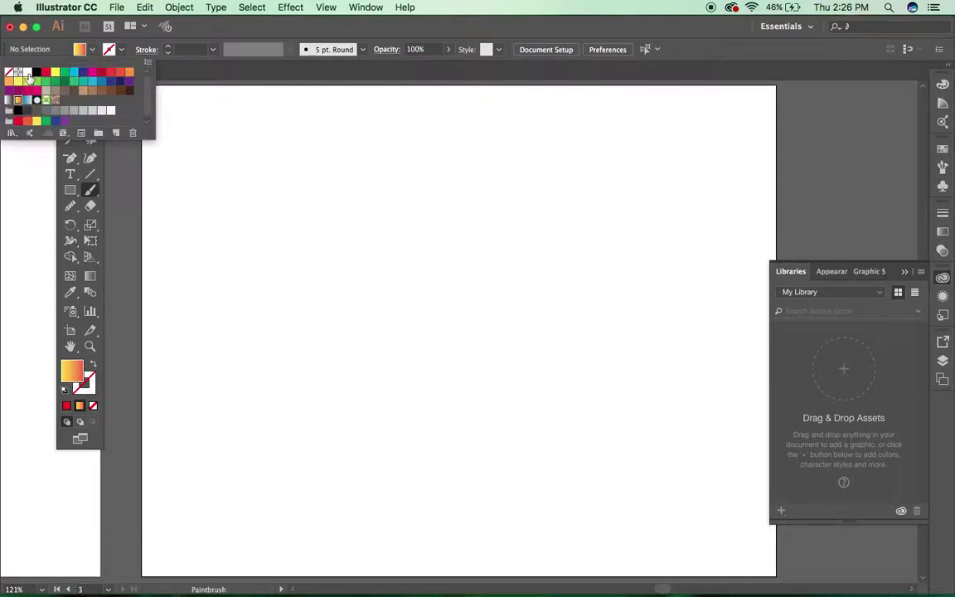
pyautogui.click(8, 73)
pyautogui.click(105, 48)
pyautogui.click(106, 48)
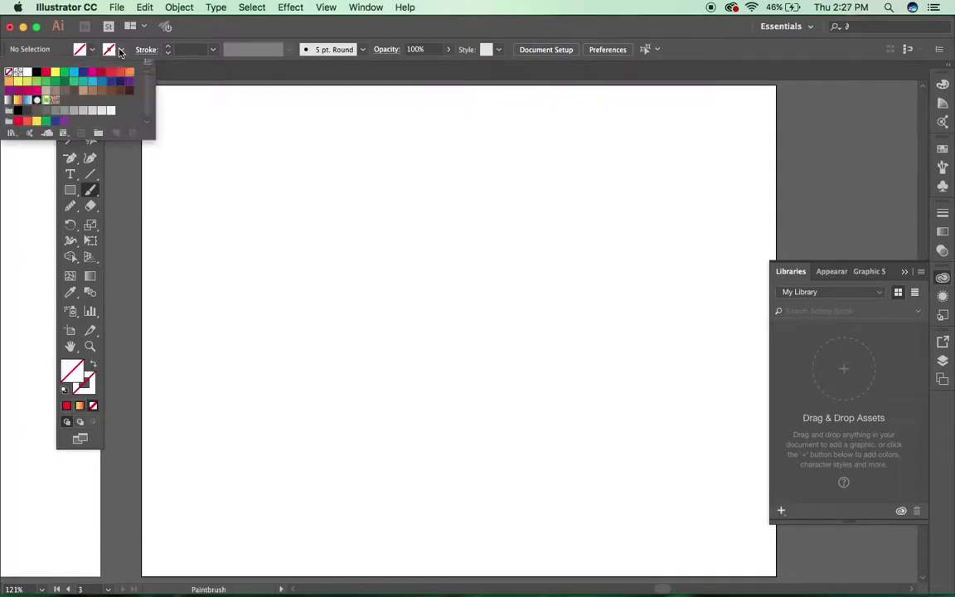
pyautogui.click(37, 74)
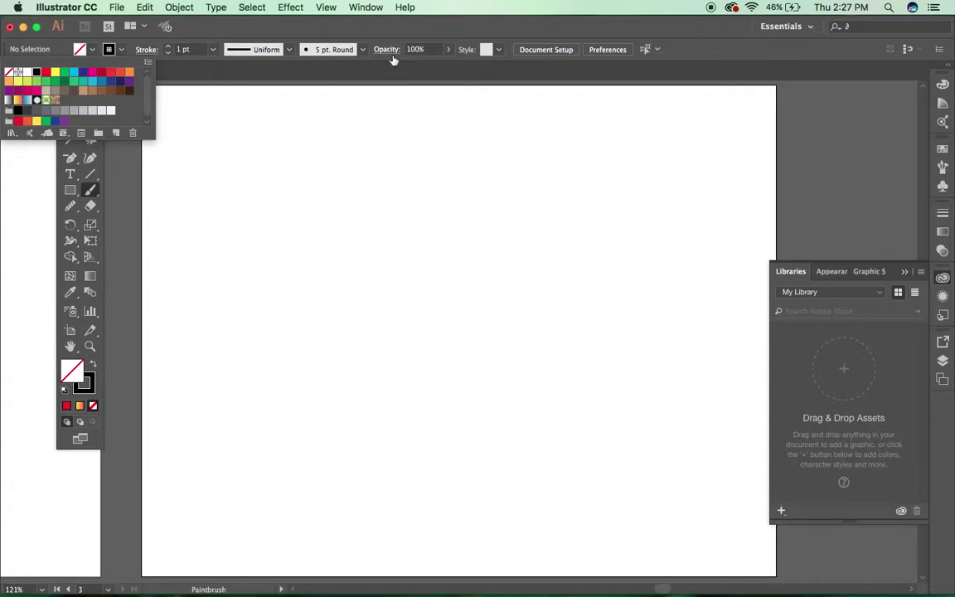
pyautogui.click(345, 43)
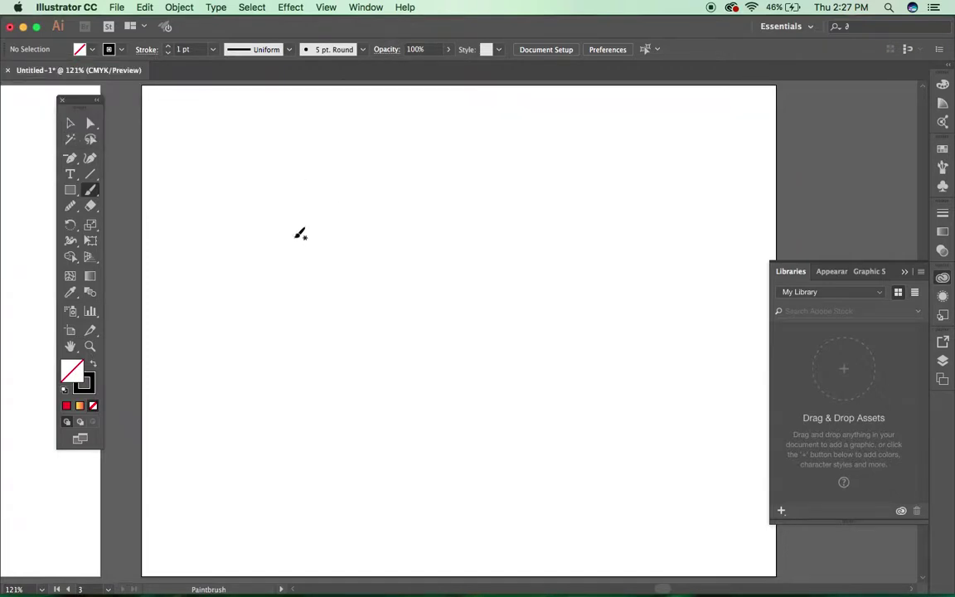
pyautogui.moveTo(237, 256)
pyautogui.mouseDown()
pyautogui.moveTo(275, 242)
pyautogui.moveTo(314, 262)
pyautogui.moveTo(357, 264)
pyautogui.moveTo(438, 235)
pyautogui.moveTo(509, 264)
pyautogui.moveTo(621, 226)
pyautogui.mouseUp()
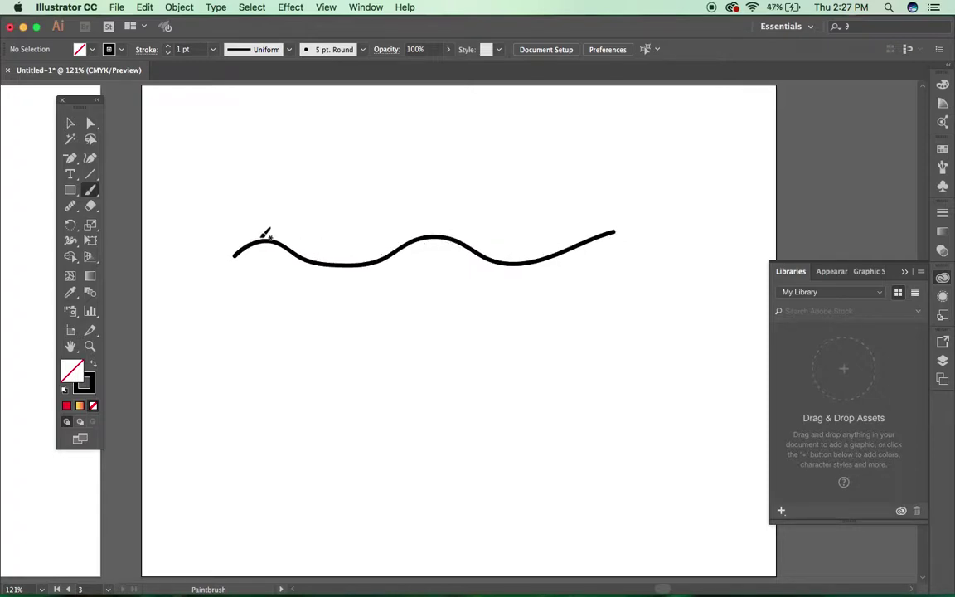
pyautogui.press('super+z')
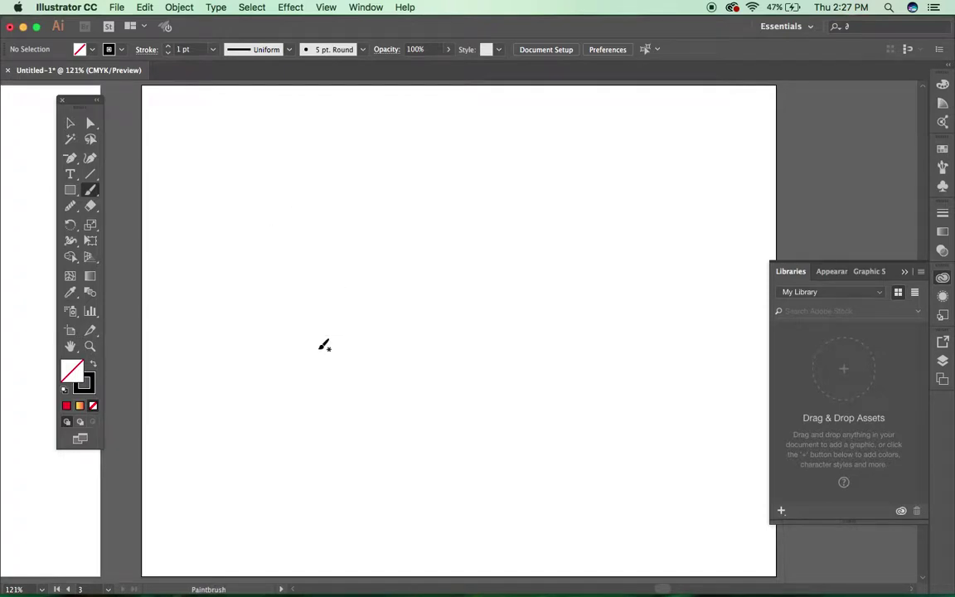
pyautogui.moveTo(452, 252)
pyautogui.mouseDown()
pyautogui.moveTo(408, 218)
pyautogui.moveTo(367, 248)
pyautogui.moveTo(373, 271)
pyautogui.moveTo(402, 285)
pyautogui.moveTo(476, 292)
pyautogui.moveTo(500, 321)
pyautogui.moveTo(493, 360)
pyautogui.moveTo(435, 365)
pyautogui.moveTo(382, 320)
pyautogui.moveTo(329, 309)
pyautogui.moveTo(300, 329)
pyautogui.mouseUp()
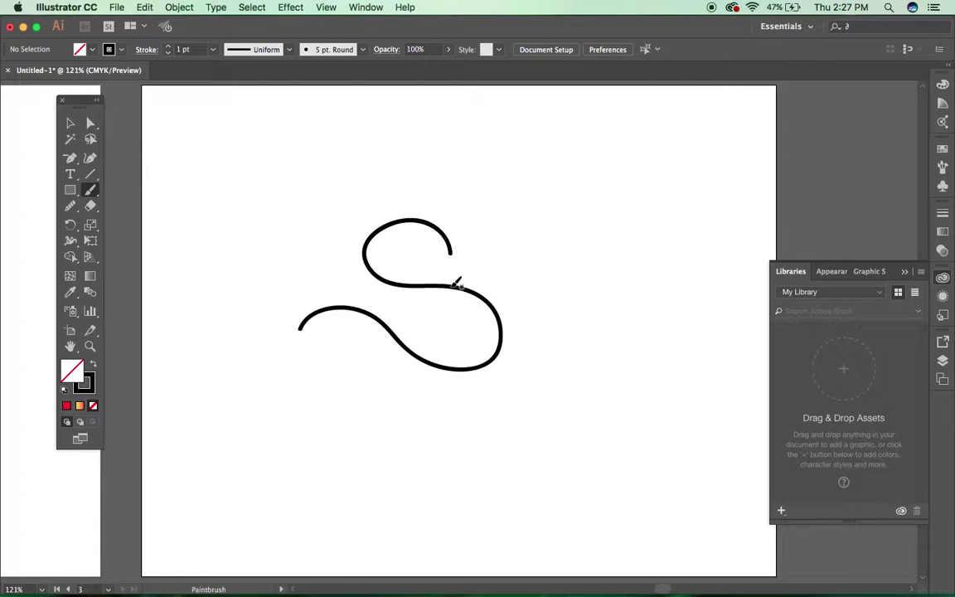
pyautogui.press('super+z')
pyautogui.press('super+z')
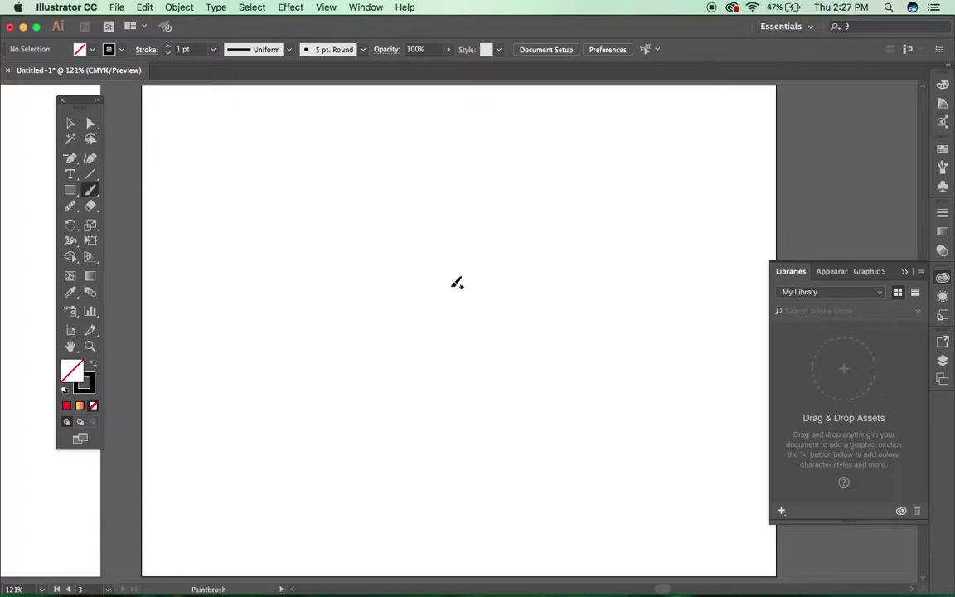
pyautogui.click(363, 10)
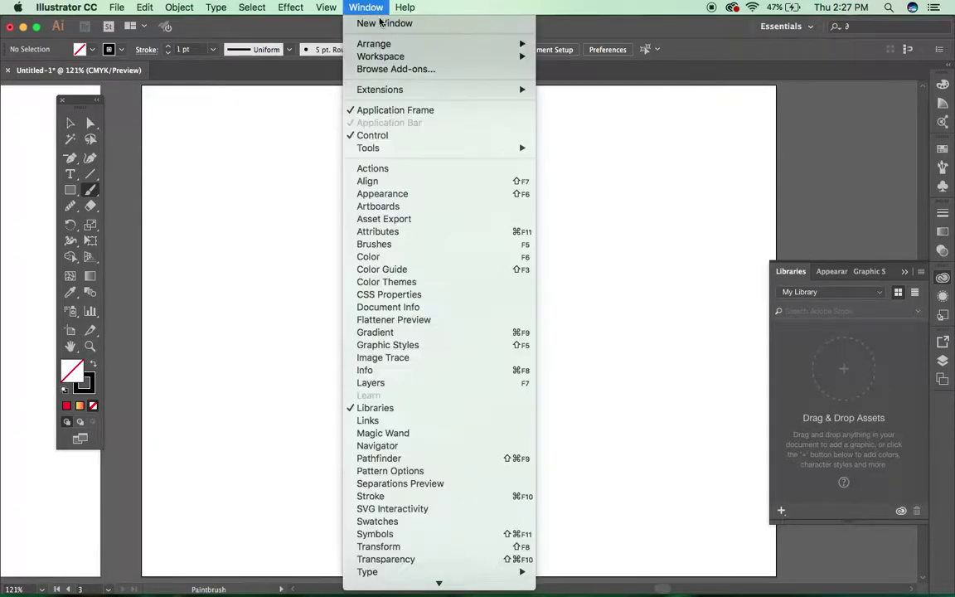
# Step: Open and enlarge the Brushes panel, then test and remove 15 pt. Round and 5 pt. Oval strokes
pyautogui.click(401, 247)
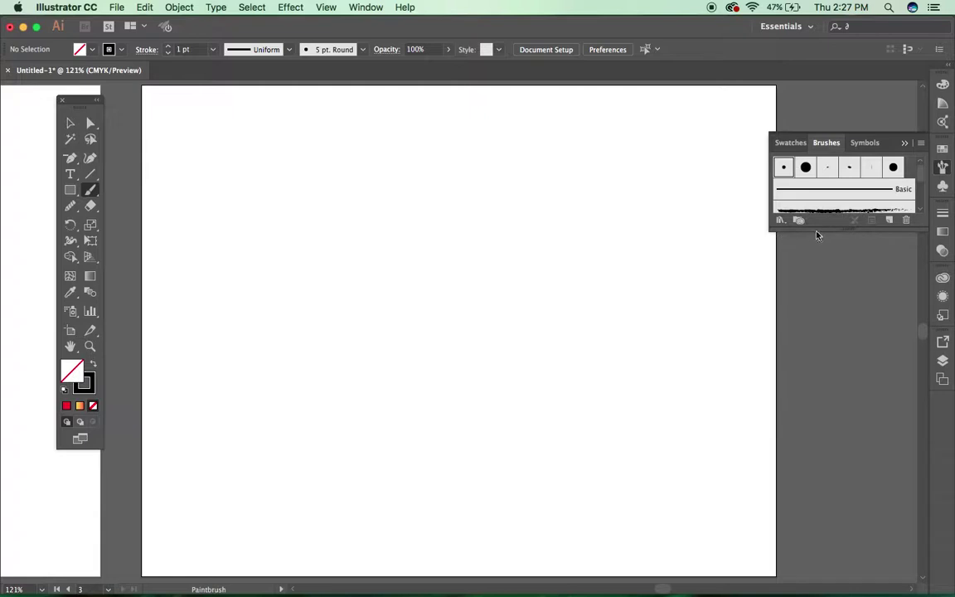
pyautogui.moveTo(847, 238)
pyautogui.mouseDown()
pyautogui.moveTo(854, 313)
pyautogui.moveTo(873, 312)
pyautogui.mouseUp()
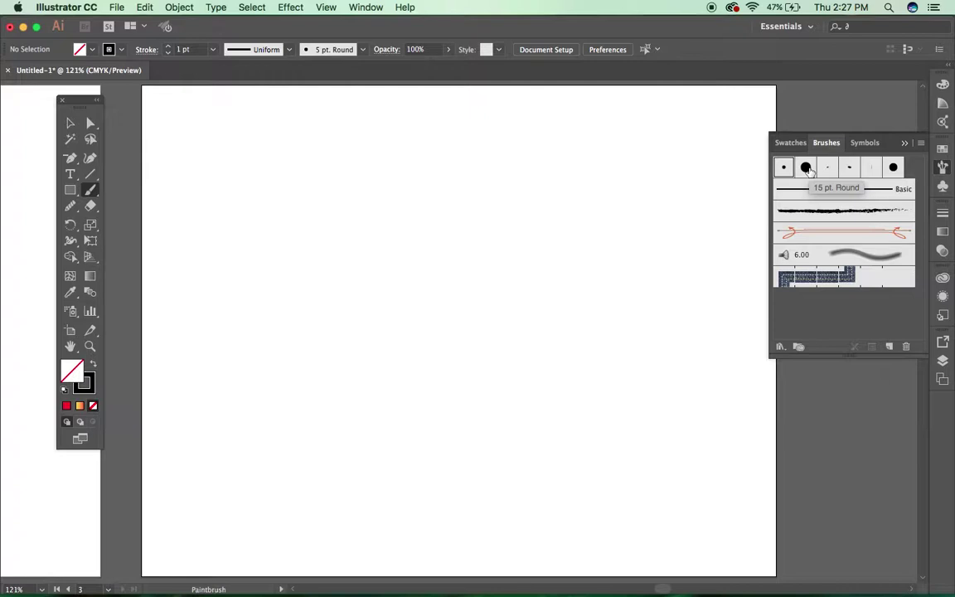
pyautogui.click(807, 168)
pyautogui.moveTo(497, 219)
pyautogui.mouseDown()
pyautogui.moveTo(449, 196)
pyautogui.moveTo(411, 212)
pyautogui.moveTo(406, 251)
pyautogui.moveTo(512, 315)
pyautogui.moveTo(541, 395)
pyautogui.moveTo(439, 374)
pyautogui.moveTo(308, 301)
pyautogui.moveTo(277, 319)
pyautogui.mouseUp()
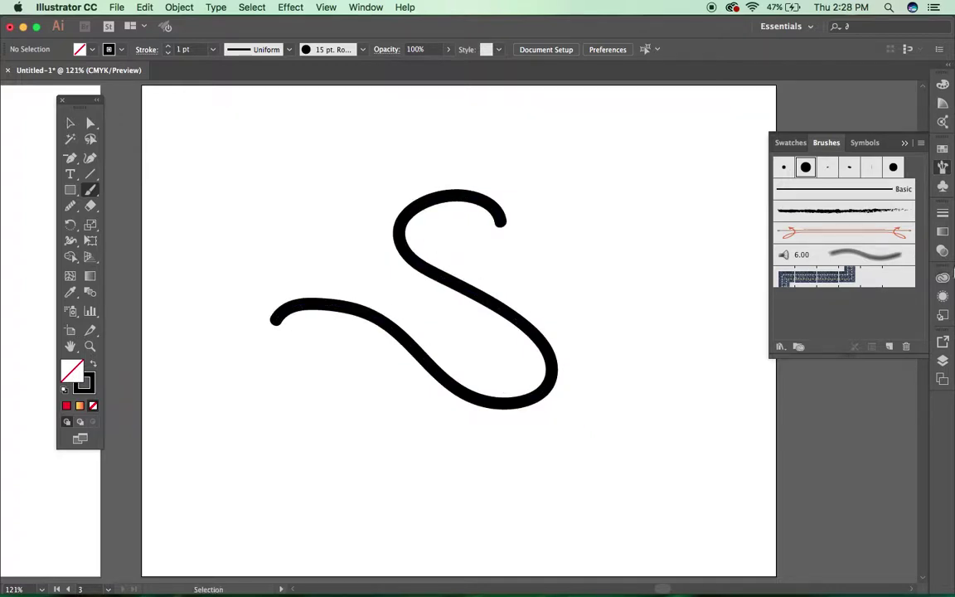
pyautogui.press('Delete')
pyautogui.click(849, 167)
pyautogui.moveTo(510, 221)
pyautogui.mouseDown()
pyautogui.moveTo(432, 187)
pyautogui.moveTo(385, 247)
pyautogui.moveTo(541, 306)
pyautogui.moveTo(395, 386)
pyautogui.moveTo(322, 331)
pyautogui.mouseUp()
pyautogui.press('super+z')
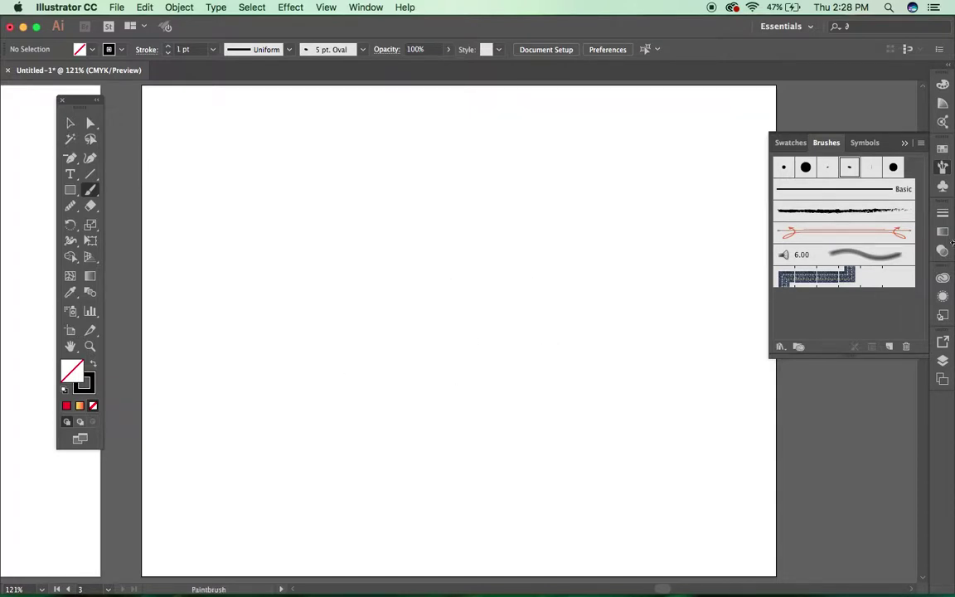
# Step: Test and undo strokes with the calligraphic and Divider brushes
pyautogui.click(893, 166)
pyautogui.moveTo(527, 242)
pyautogui.mouseDown()
pyautogui.moveTo(442, 226)
pyautogui.moveTo(524, 276)
pyautogui.moveTo(541, 311)
pyautogui.moveTo(407, 297)
pyautogui.moveTo(429, 352)
pyautogui.moveTo(557, 381)
pyautogui.mouseUp()
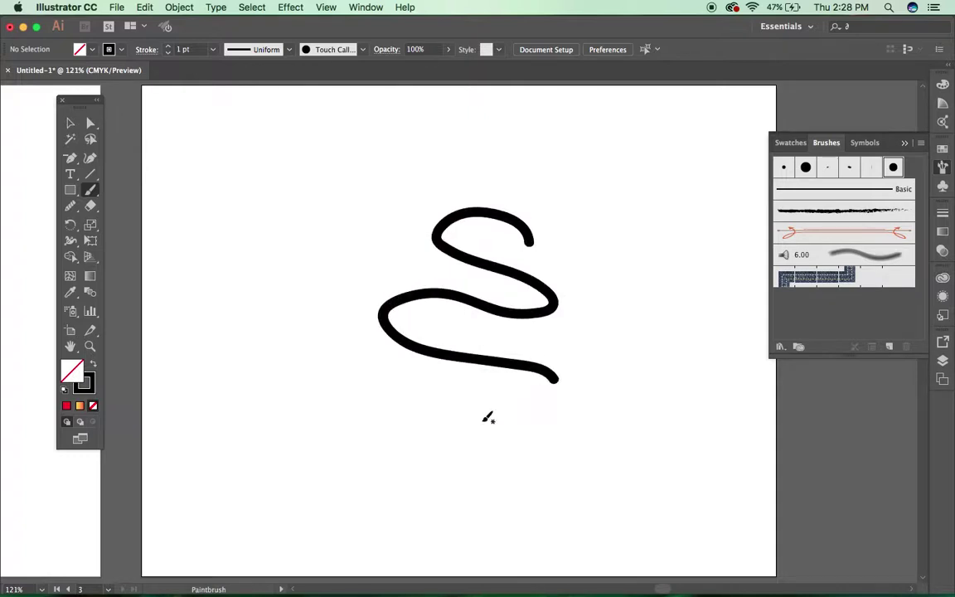
pyautogui.press('super+z')
pyautogui.click(862, 233)
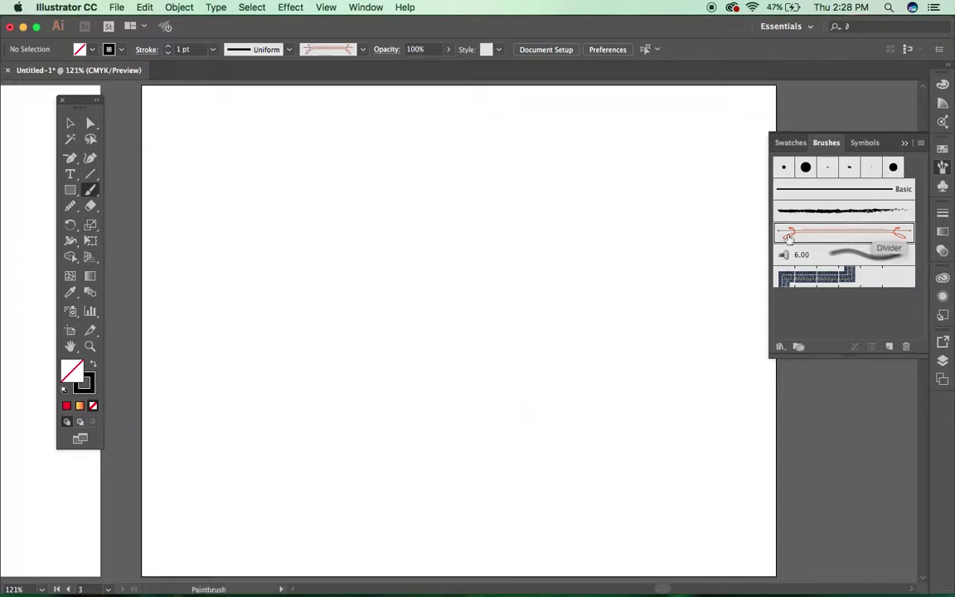
pyautogui.moveTo(507, 228)
pyautogui.mouseDown()
pyautogui.moveTo(493, 202)
pyautogui.moveTo(435, 196)
pyautogui.moveTo(460, 252)
pyautogui.mouseUp()
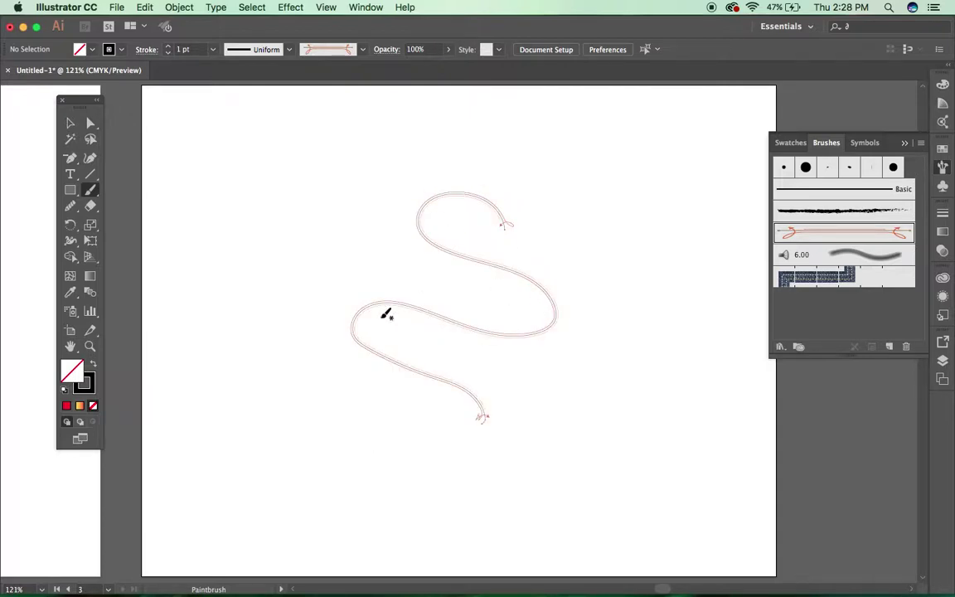
pyautogui.press('super+z')
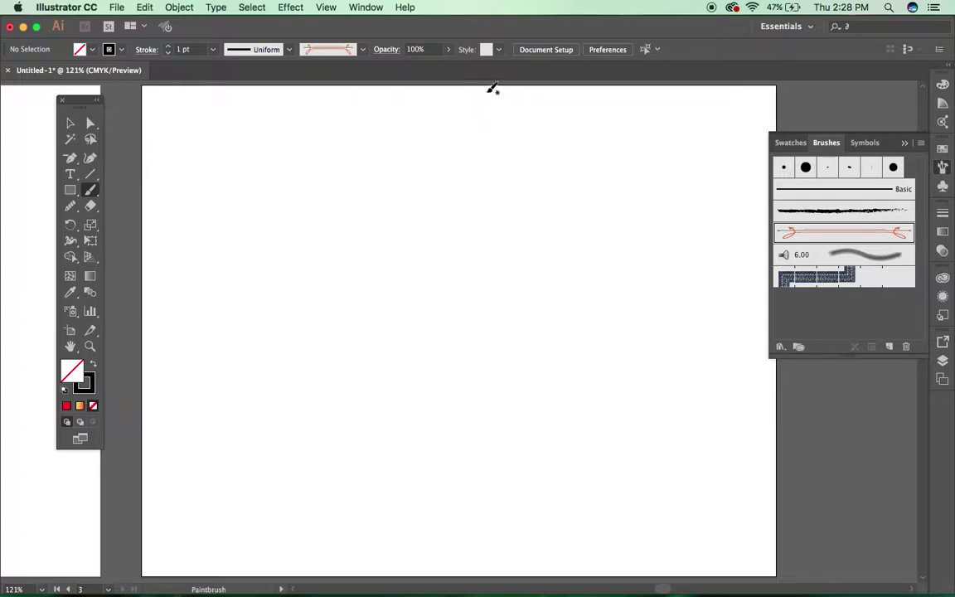
# Step: Draw a large rectangle with no stroke that nearly fills the third artboard
pyautogui.click(71, 189)
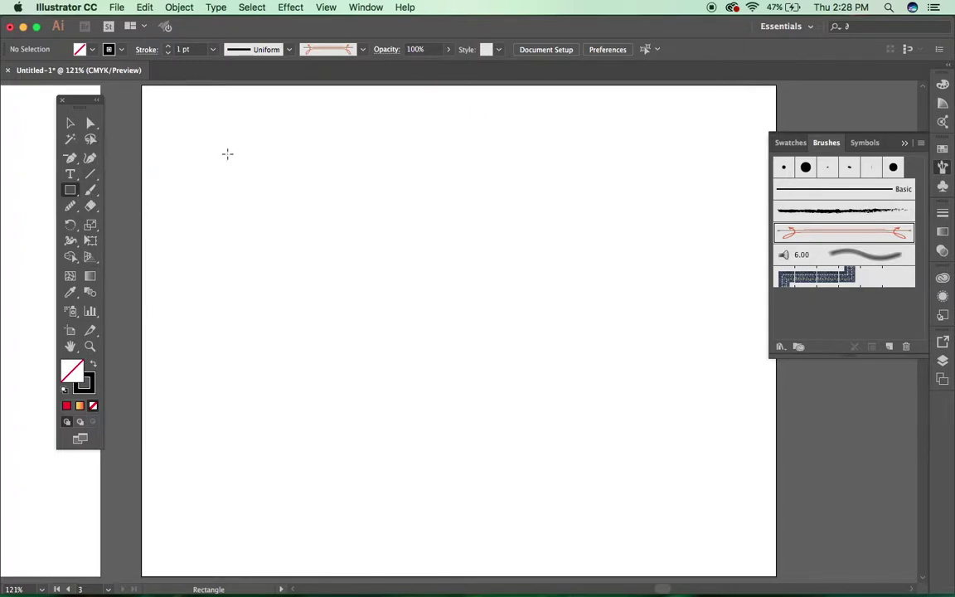
pyautogui.click(109, 49)
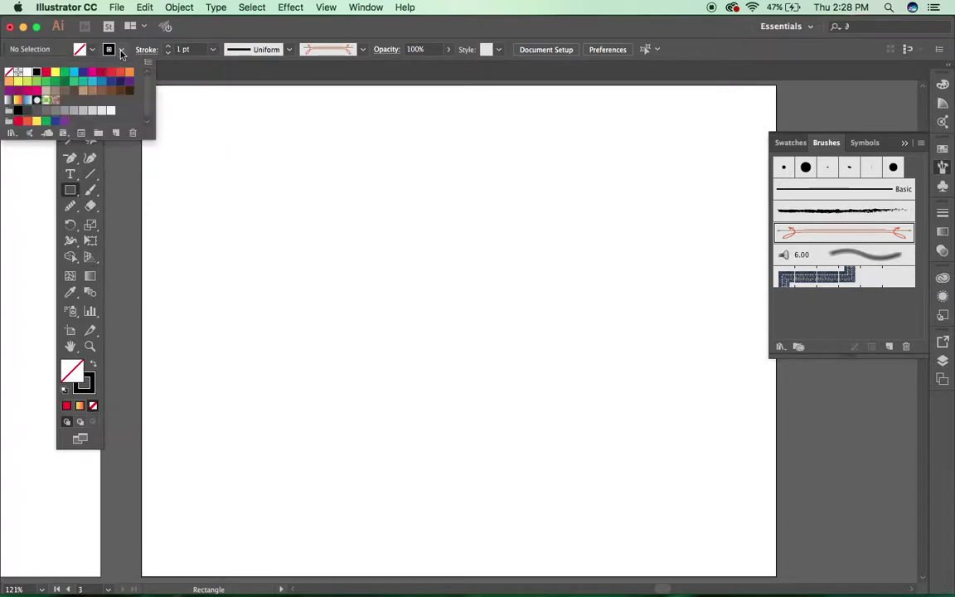
pyautogui.click(9, 74)
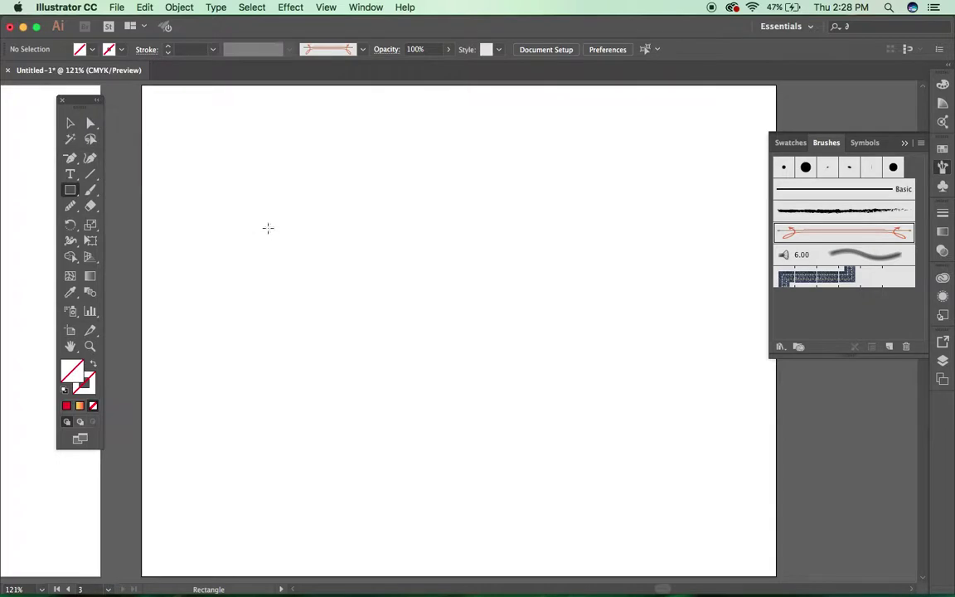
pyautogui.moveTo(163, 100); pyautogui.dragTo(756, 564)
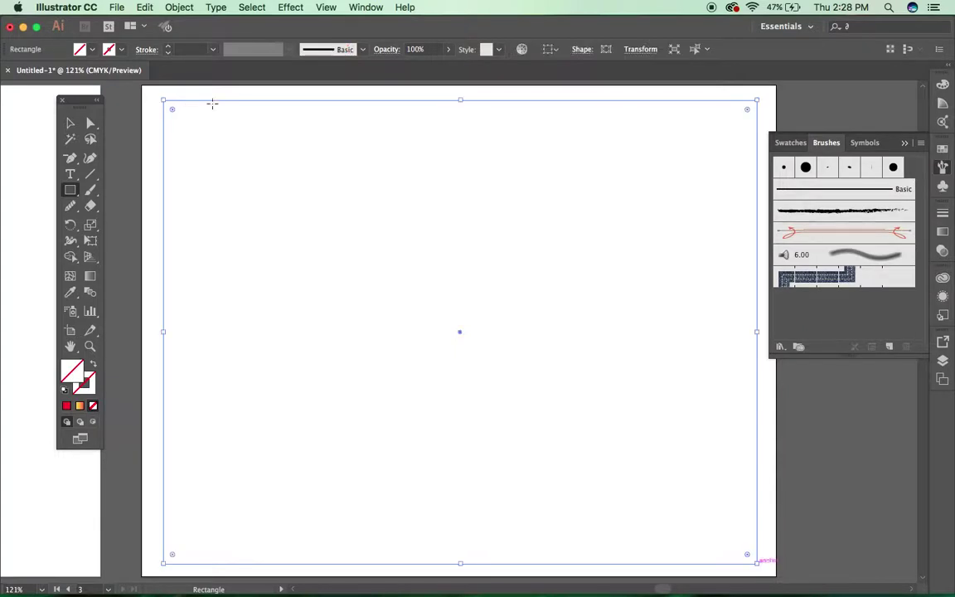
# Step: Try the red Divider and navy pattern brushes on the rectangle, then undo them
pyautogui.click(71, 123)
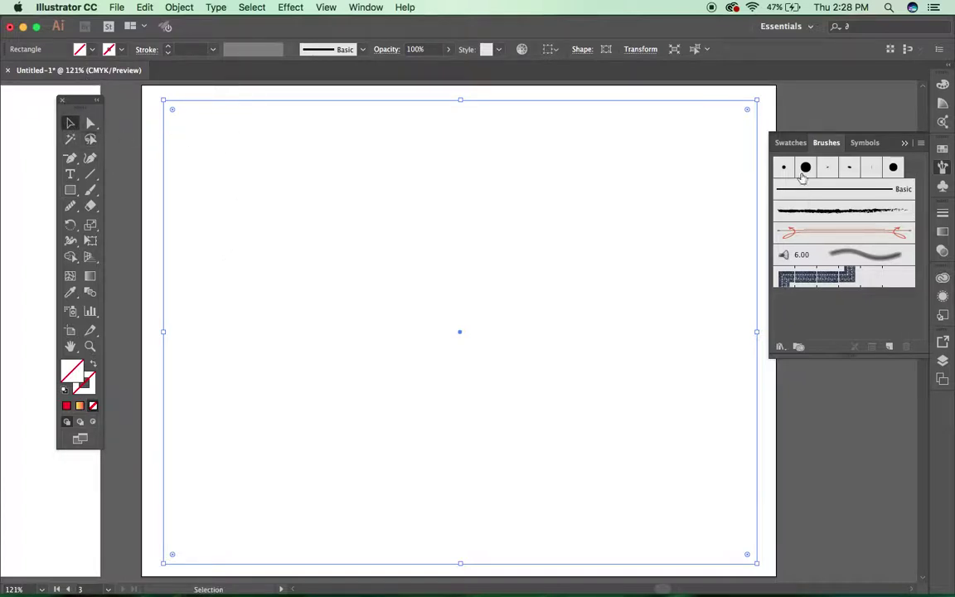
pyautogui.click(837, 232)
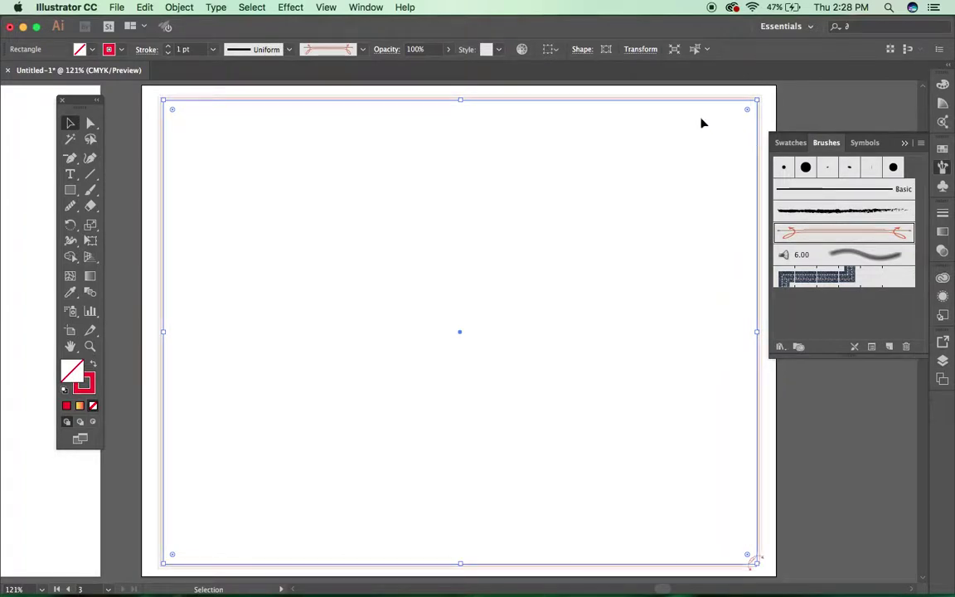
pyautogui.click(160, 155)
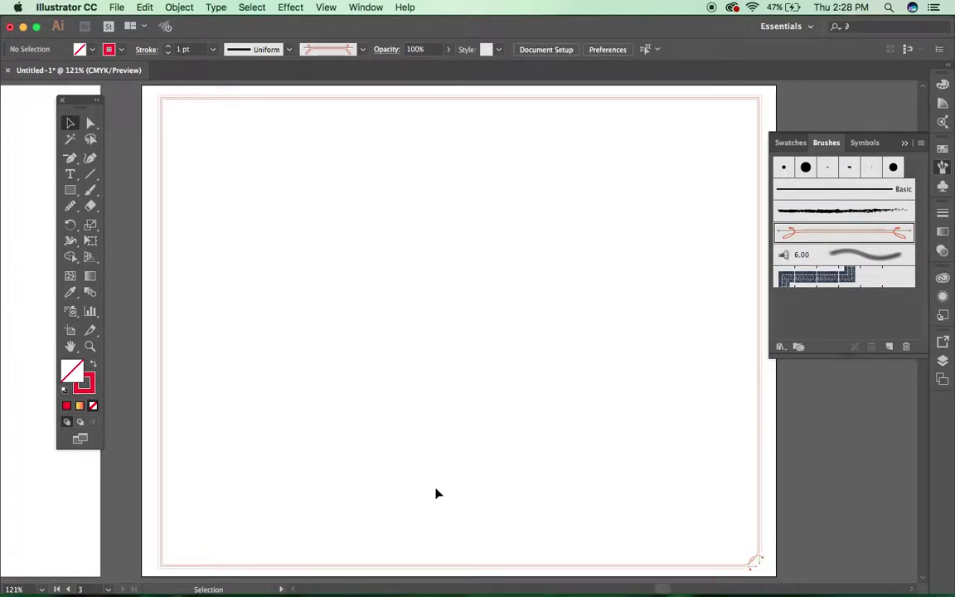
pyautogui.press('super+a')
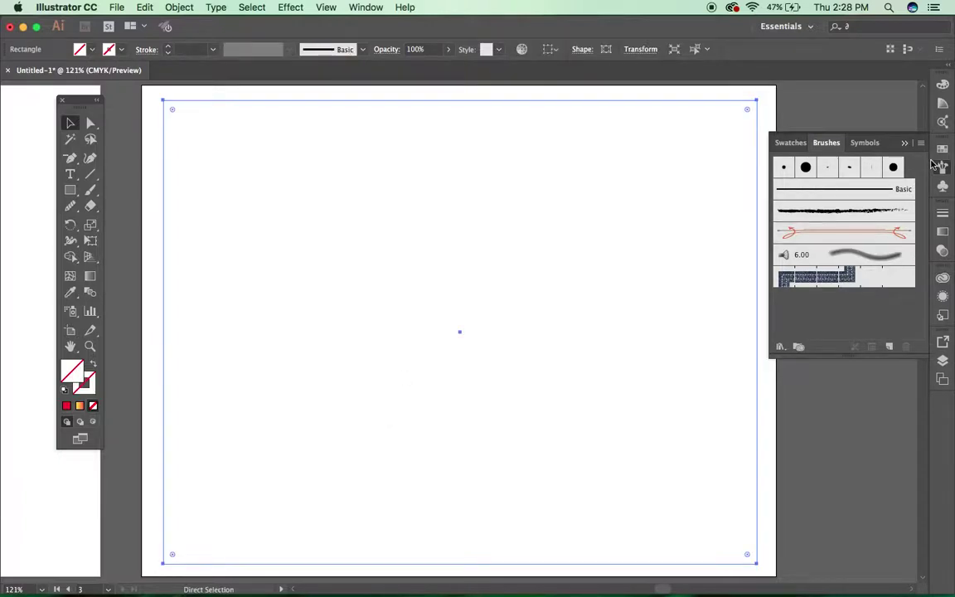
pyautogui.click(817, 276)
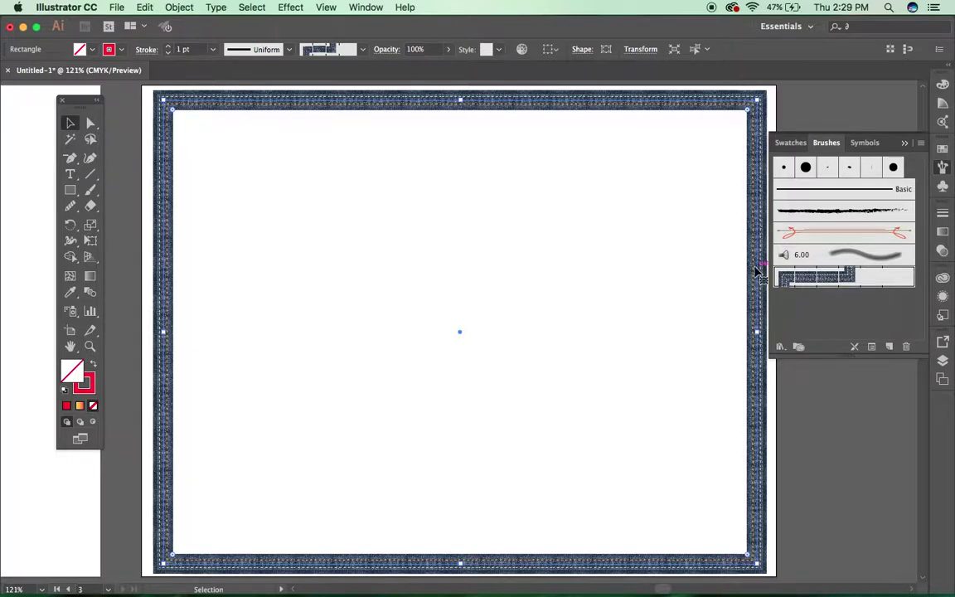
pyautogui.press('super+z')
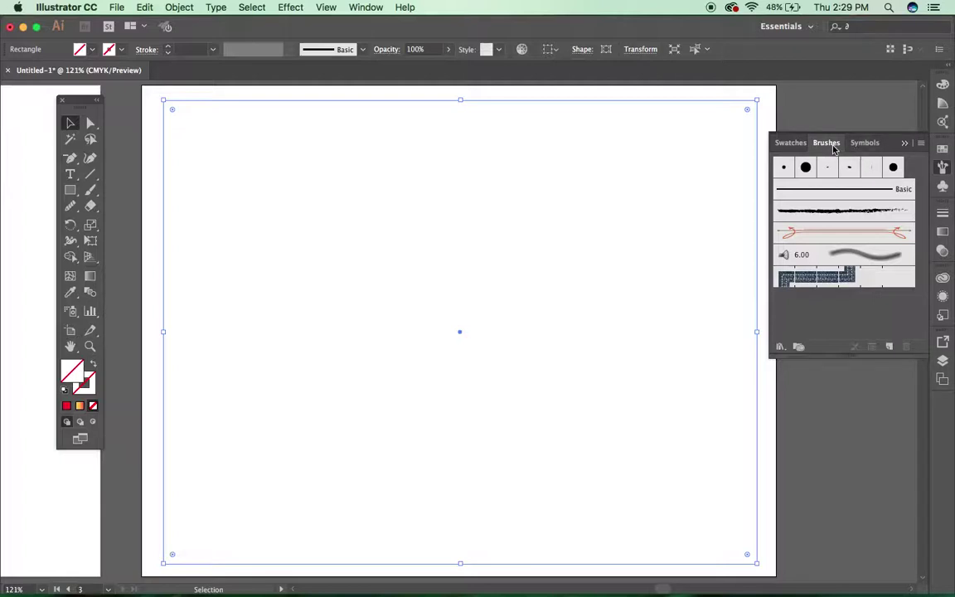
# Step: From the Brushes panel menu, open Brush Library > Borders > Borders_Decorative
pyautogui.click(922, 144)
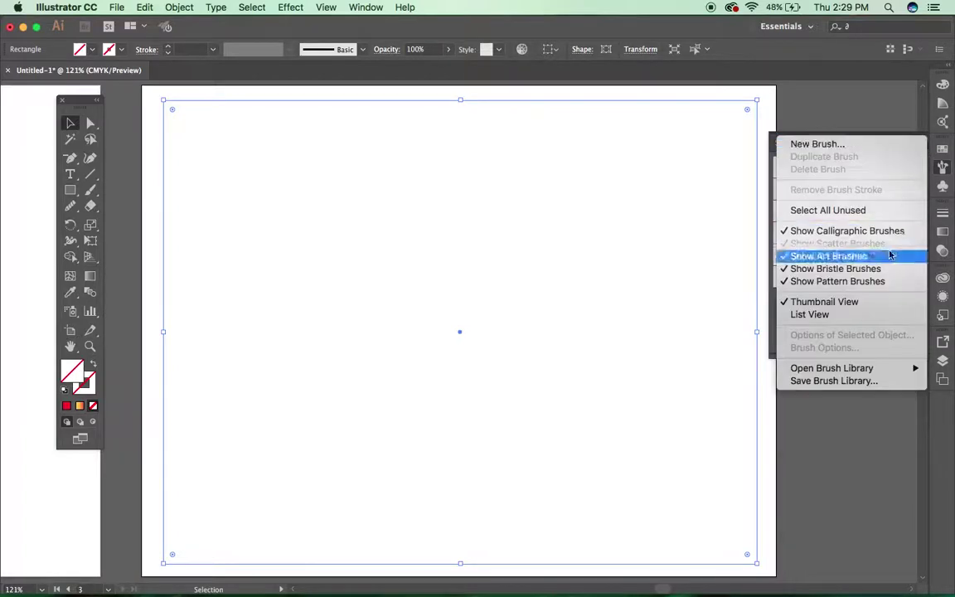
pyautogui.moveTo(847, 372)
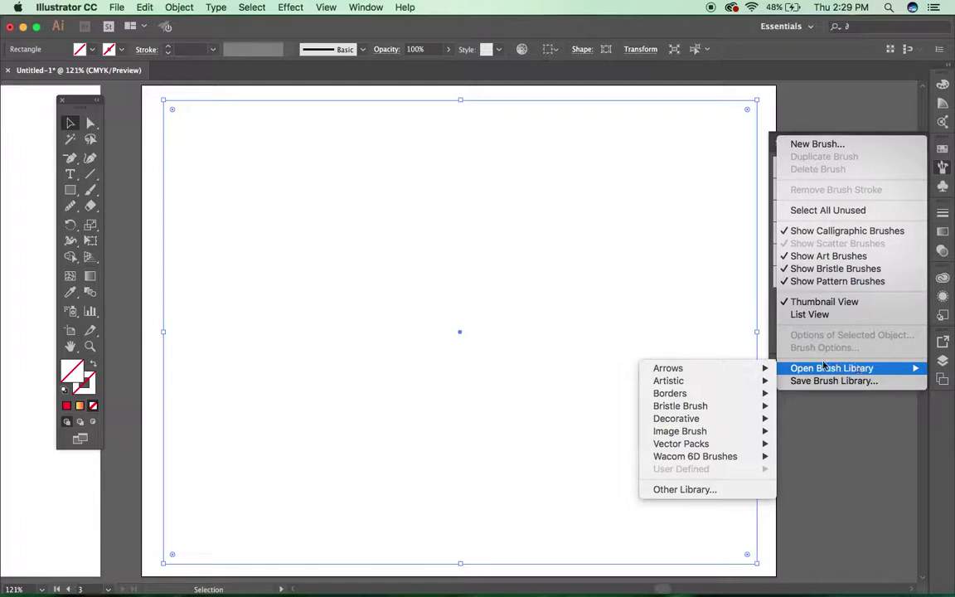
pyautogui.moveTo(756, 368)
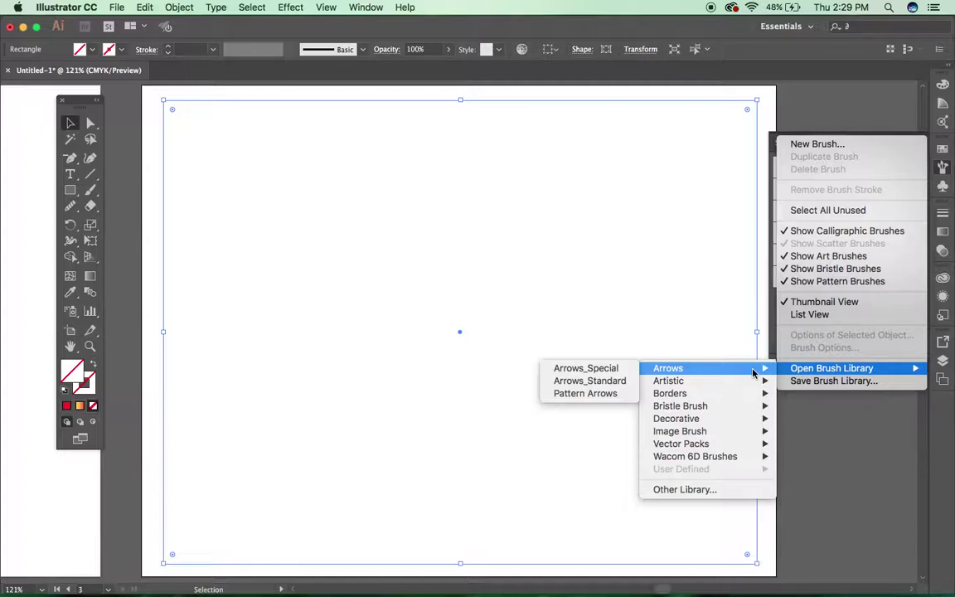
pyautogui.moveTo(716, 382)
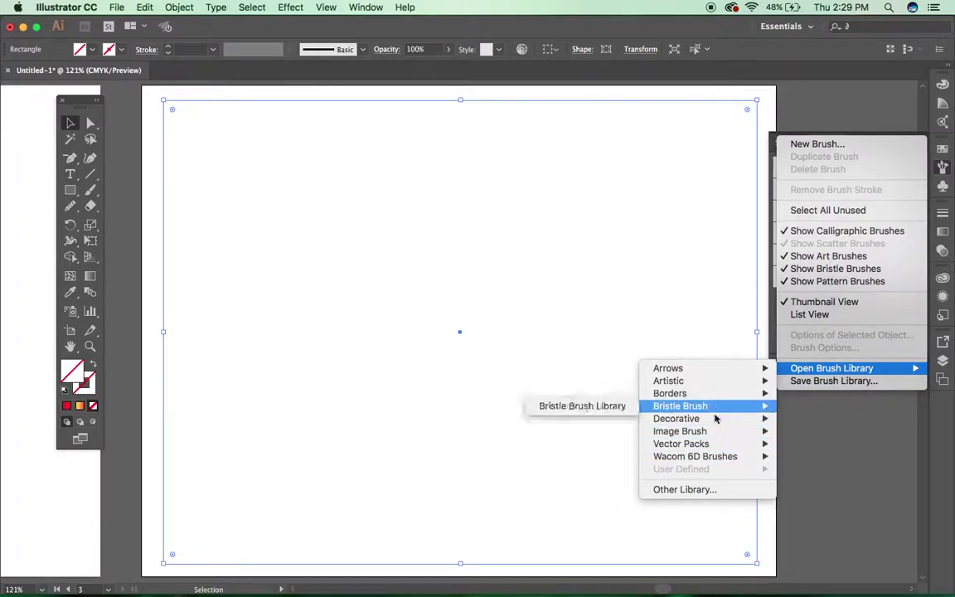
pyautogui.moveTo(709, 418)
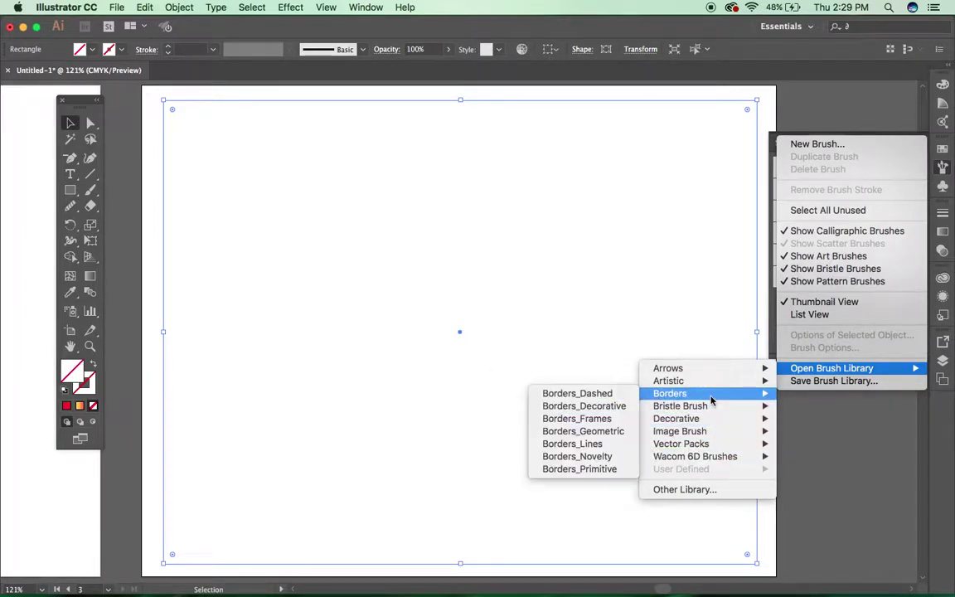
pyautogui.click(605, 418)
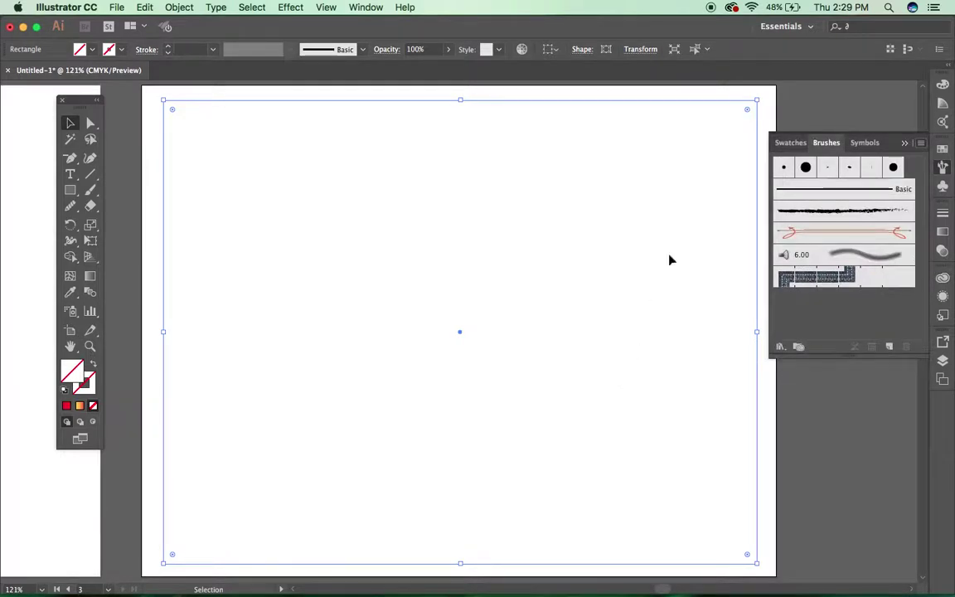
# Step: Try several decorative borders on the frame, keep the orange-and-red Deco Triangles, and close the library
pyautogui.moveTo(479, 370); pyautogui.dragTo(477, 495)
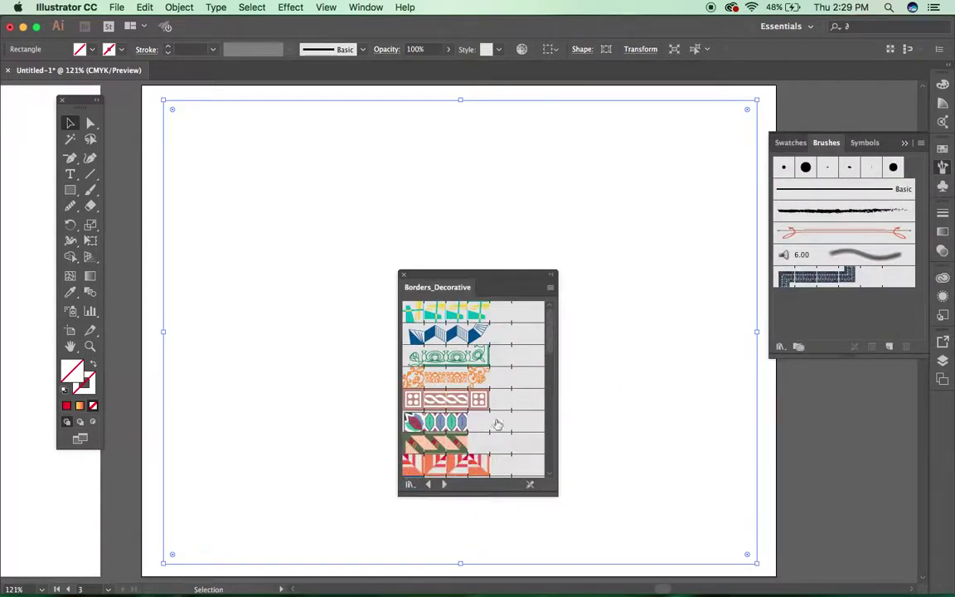
pyautogui.click(448, 312)
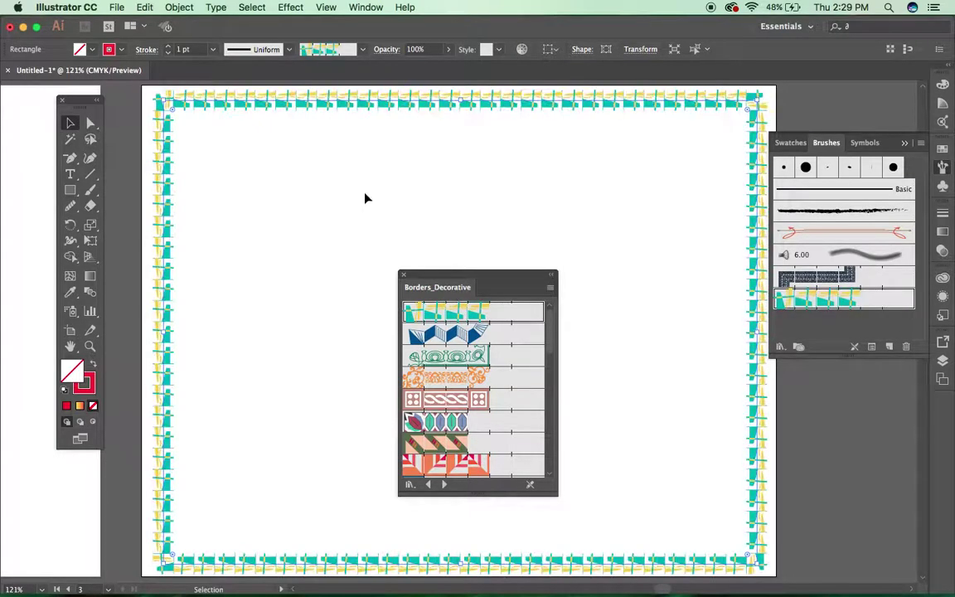
pyautogui.click(477, 337)
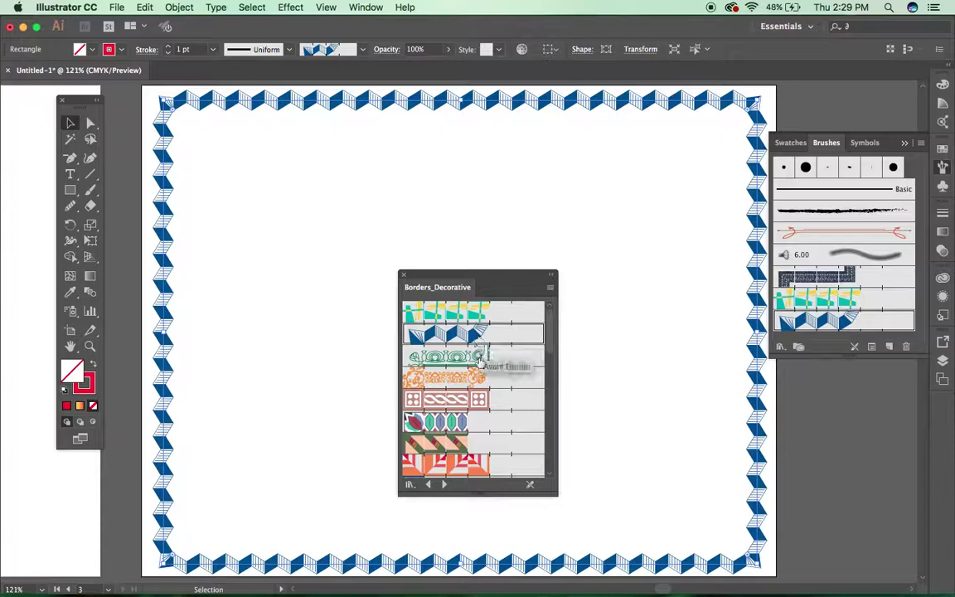
pyautogui.click(461, 357)
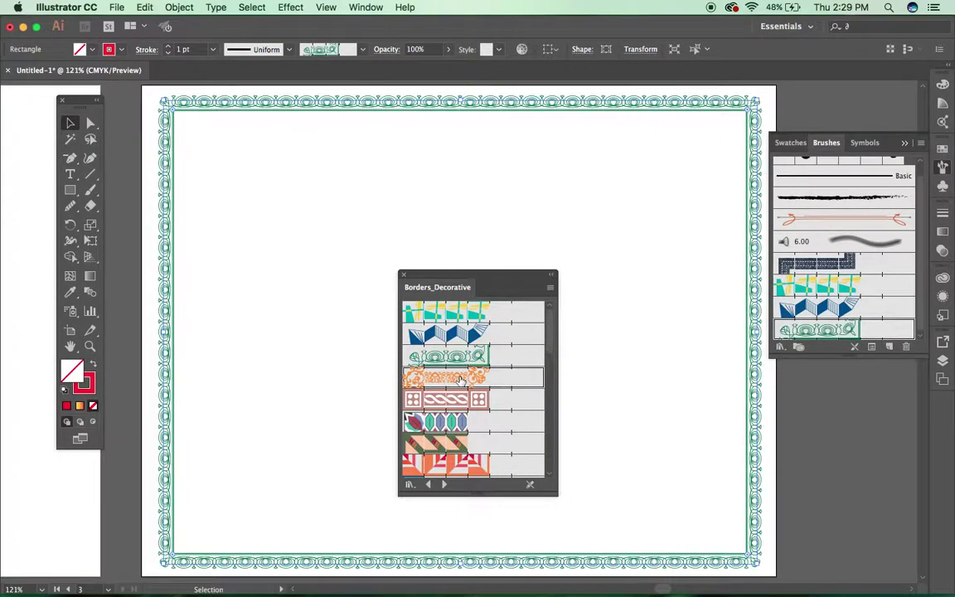
pyautogui.click(461, 377)
pyautogui.click(454, 400)
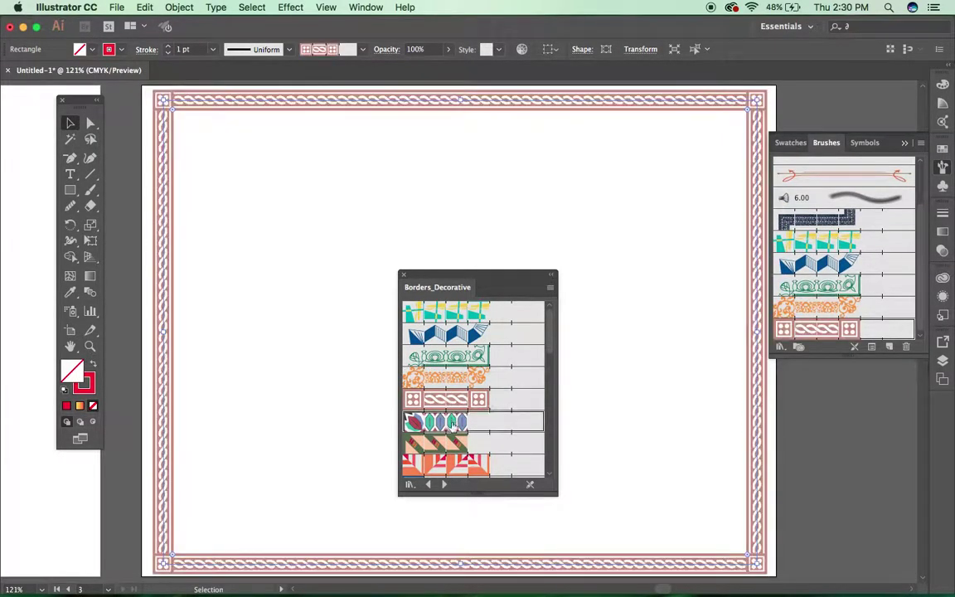
pyautogui.click(455, 421)
pyautogui.click(450, 446)
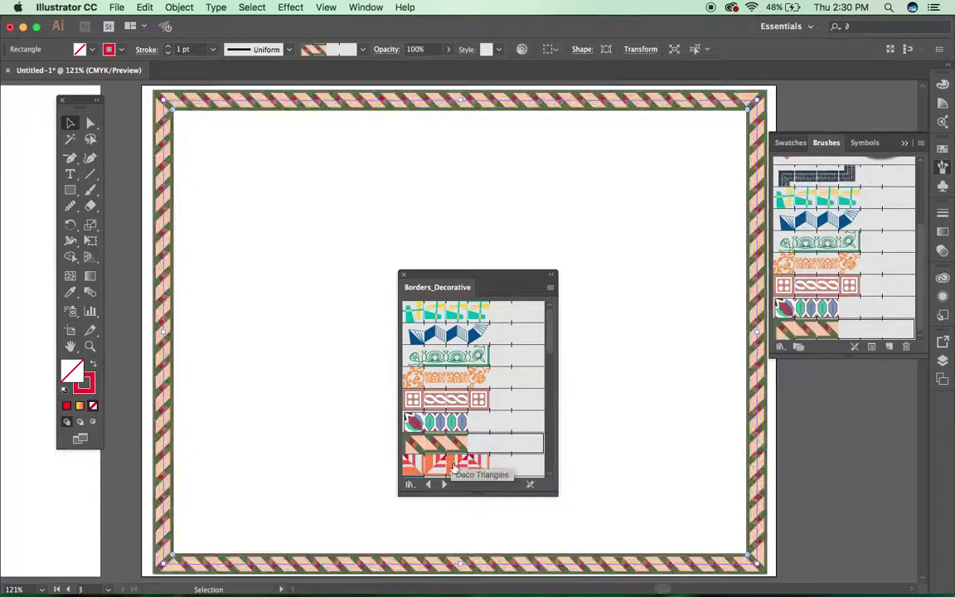
pyautogui.click(454, 465)
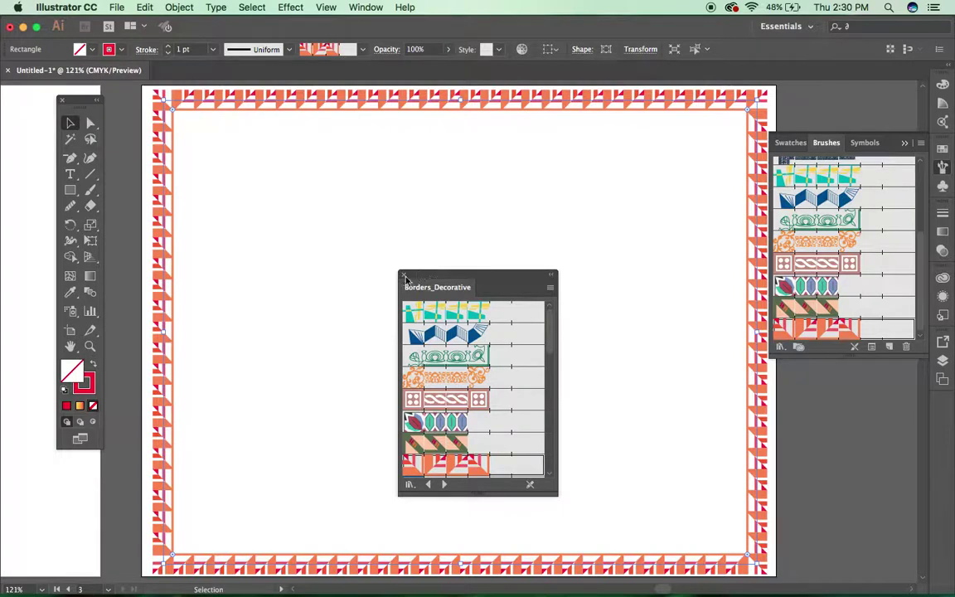
pyautogui.click(402, 274)
pyautogui.click(920, 143)
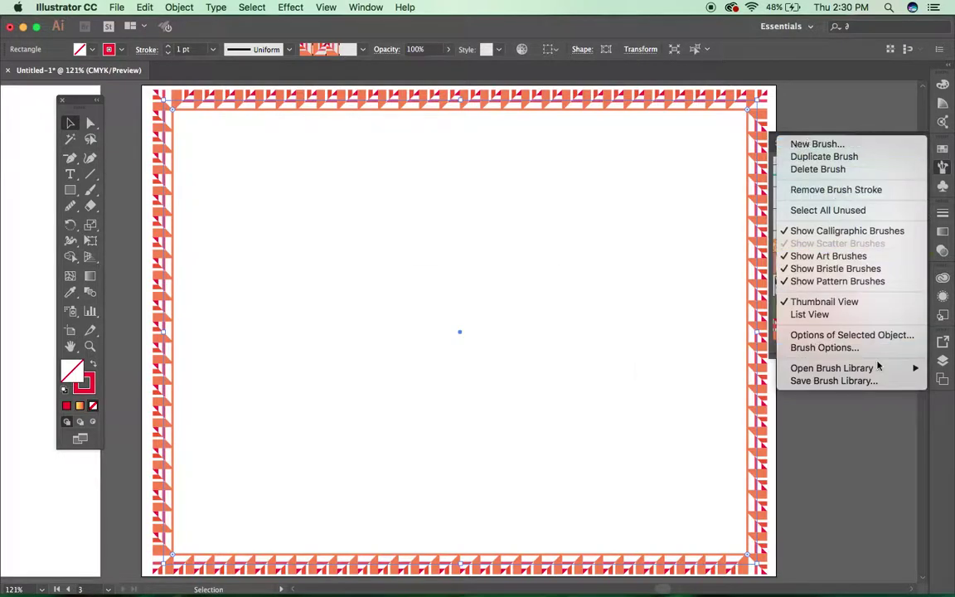
# Step: Open the Borders_Dashed library, enlarge its panel, and try a few dashed borders on the frame
pyautogui.moveTo(680, 392)
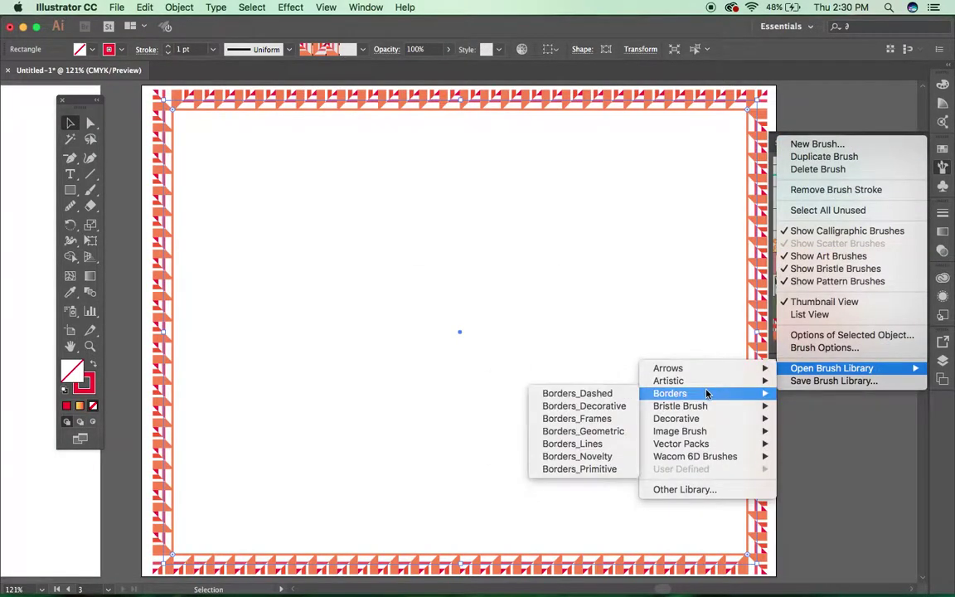
pyautogui.click(598, 394)
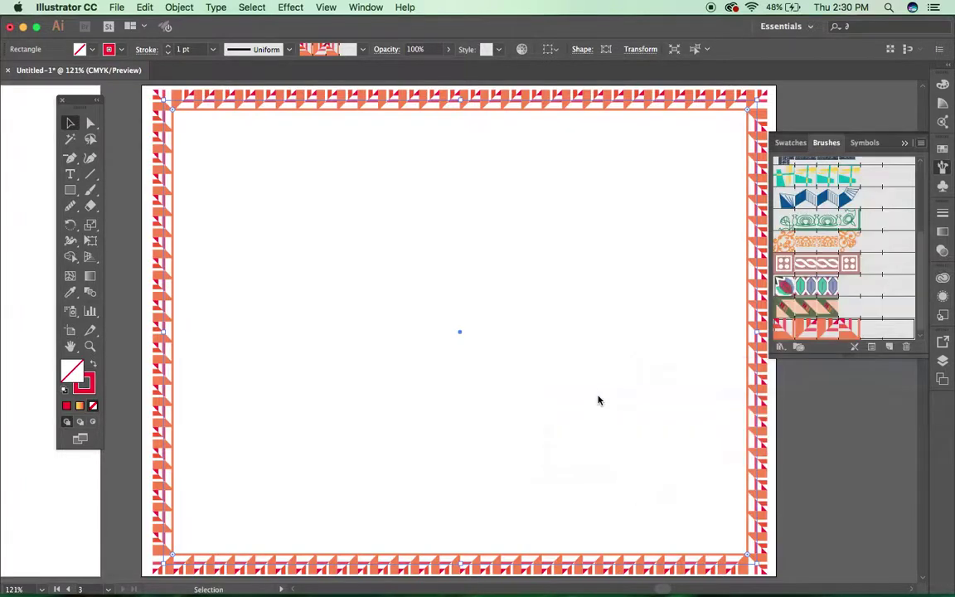
pyautogui.moveTo(481, 372); pyautogui.dragTo(466, 510)
pyautogui.click(464, 398)
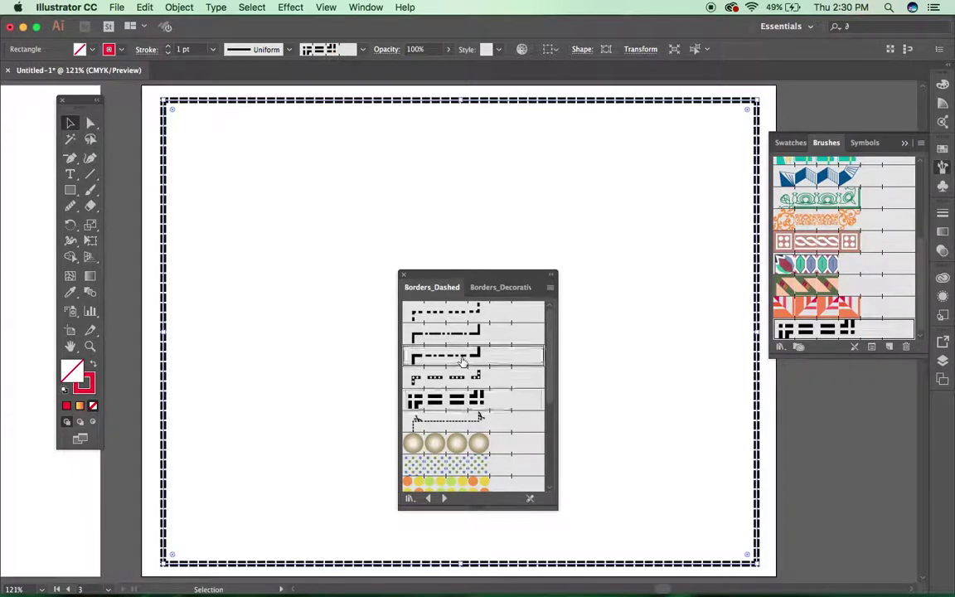
pyautogui.click(459, 354)
pyautogui.click(465, 314)
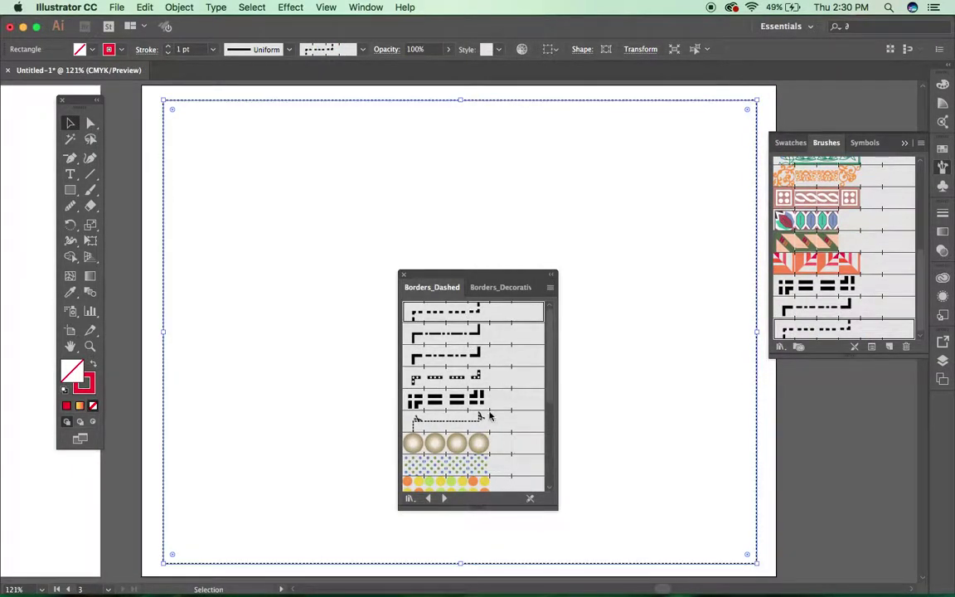
# Step: Try the gold circles, green dotted and Dashed Circles borders, ending with red Dashed Squares
pyautogui.moveTo(553, 336); pyautogui.dragTo(553, 383)
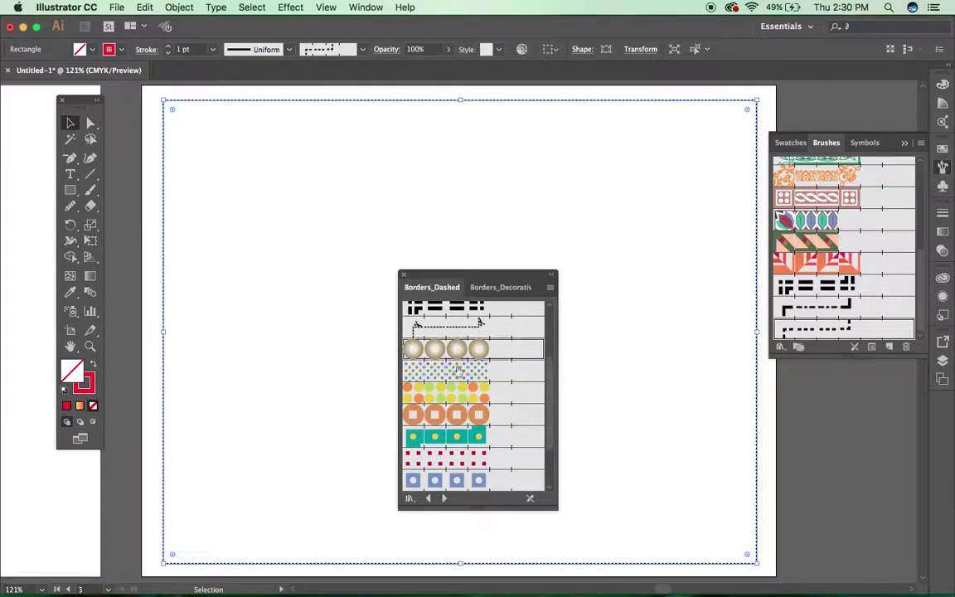
pyautogui.click(452, 348)
pyautogui.click(457, 373)
pyautogui.click(454, 392)
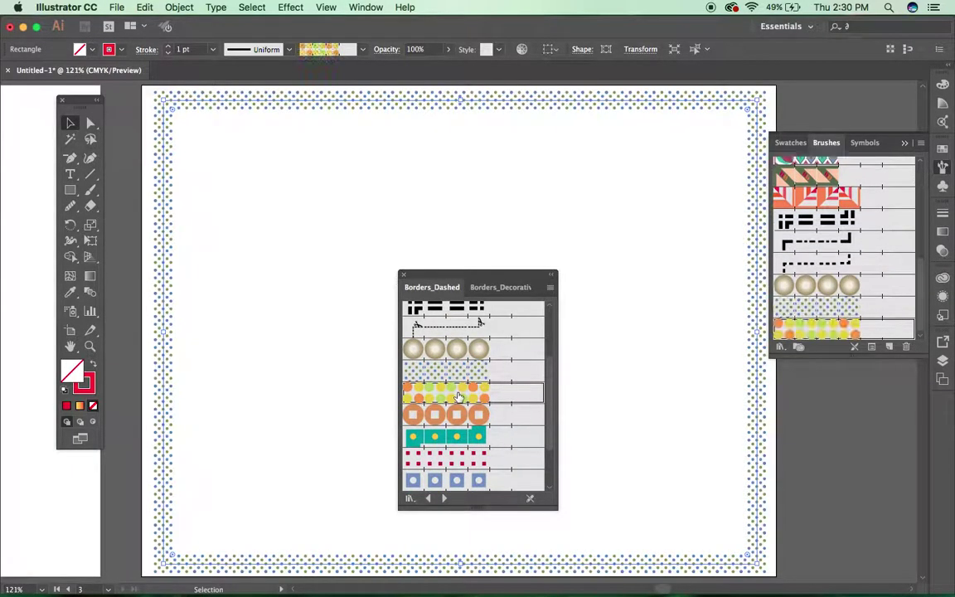
pyautogui.click(457, 414)
pyautogui.click(457, 436)
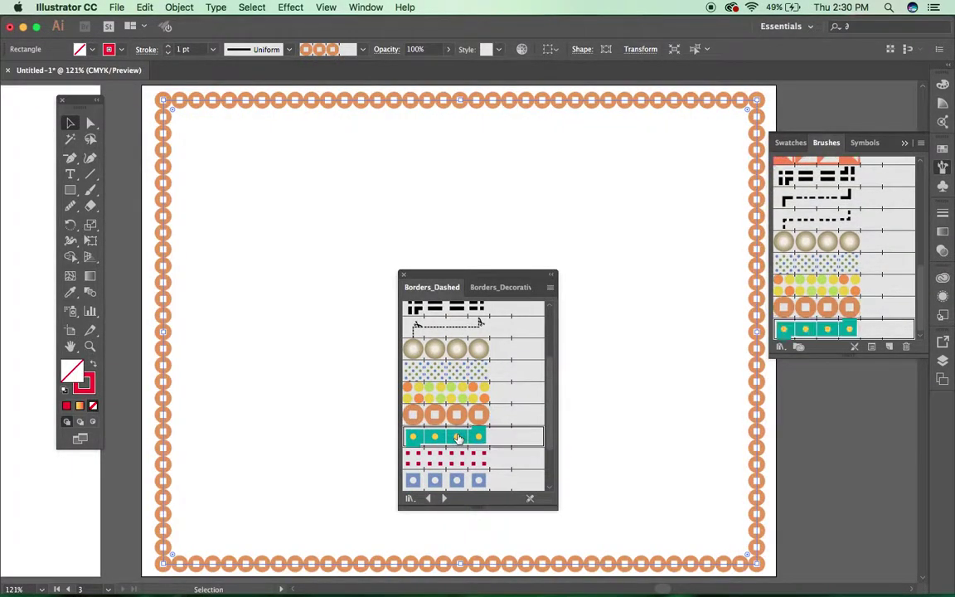
pyautogui.click(459, 456)
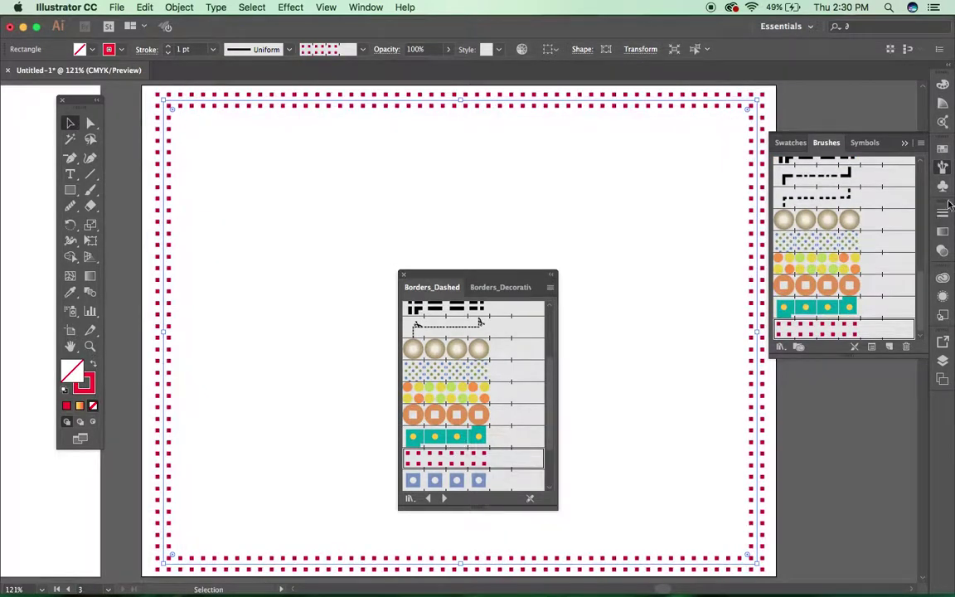
pyautogui.click(920, 143)
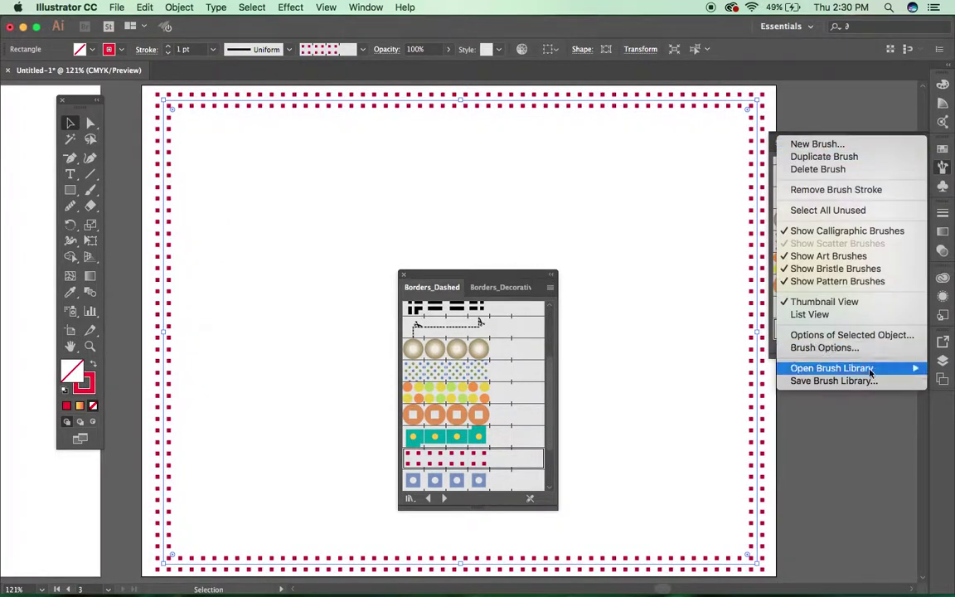
# Step: Open Borders_Frames and try the olive, cream and orange frames, ending with dark brown wood
pyautogui.moveTo(795, 368)
pyautogui.moveTo(687, 393)
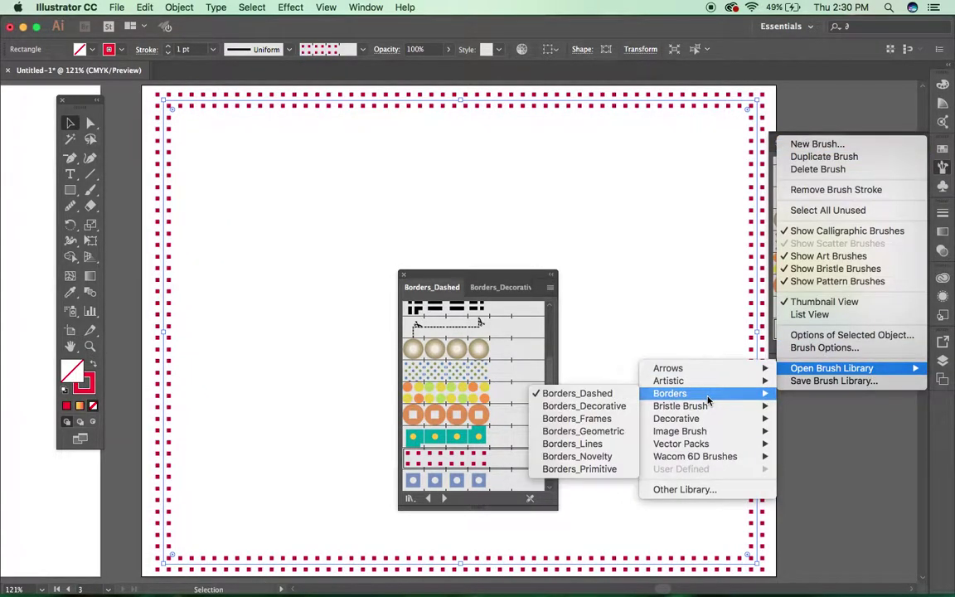
pyautogui.click(597, 421)
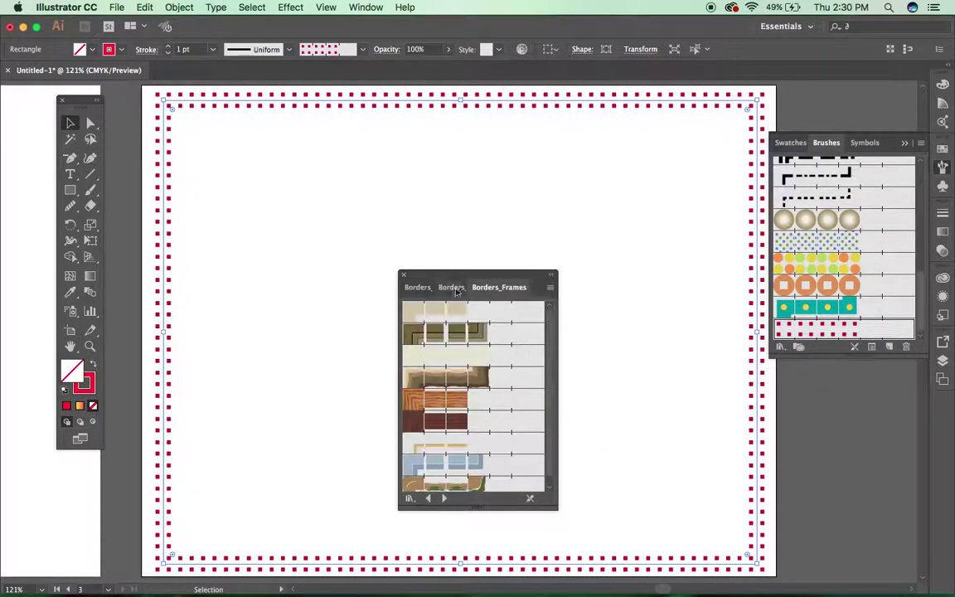
pyautogui.click(461, 333)
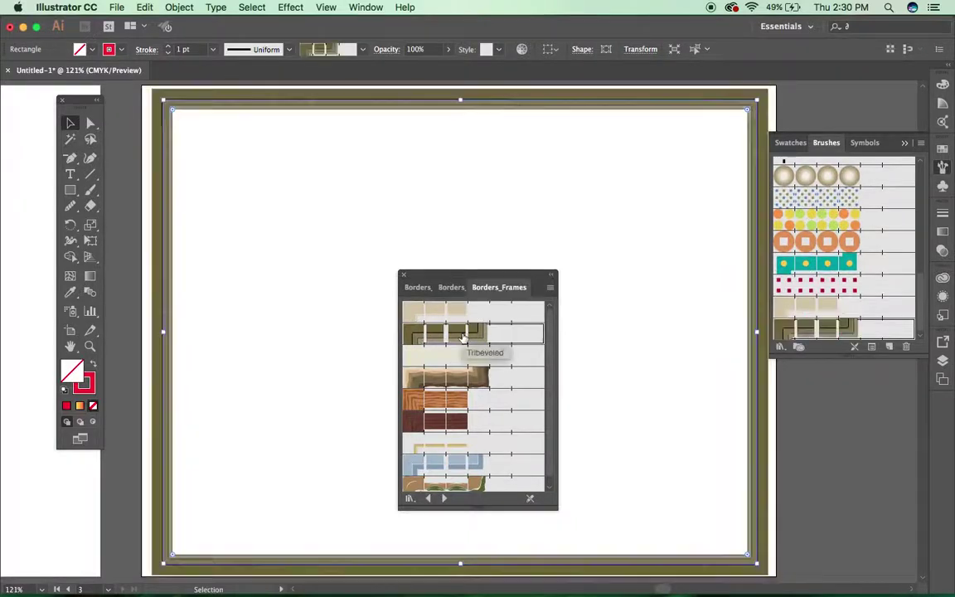
pyautogui.click(466, 358)
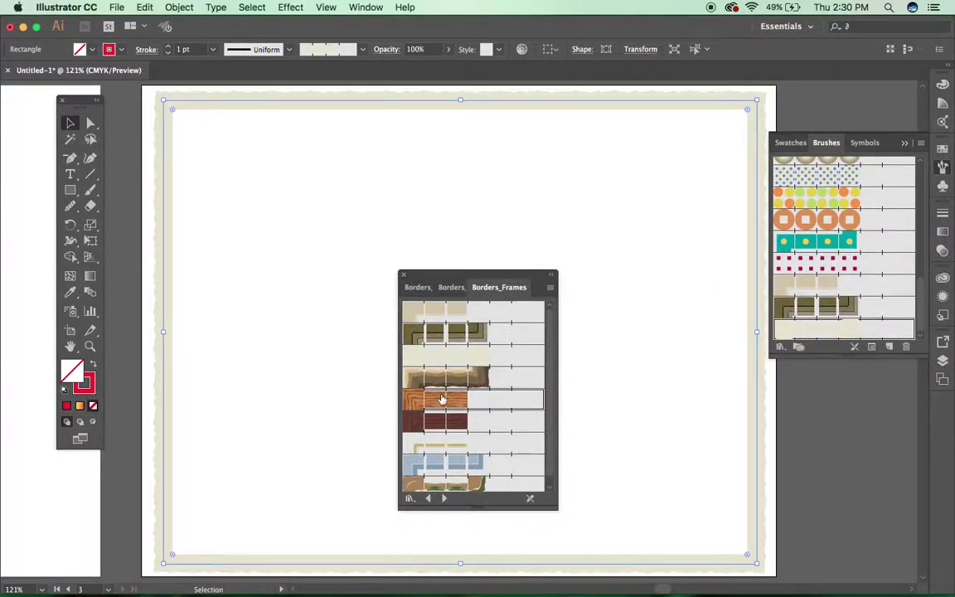
pyautogui.click(441, 401)
pyautogui.click(437, 427)
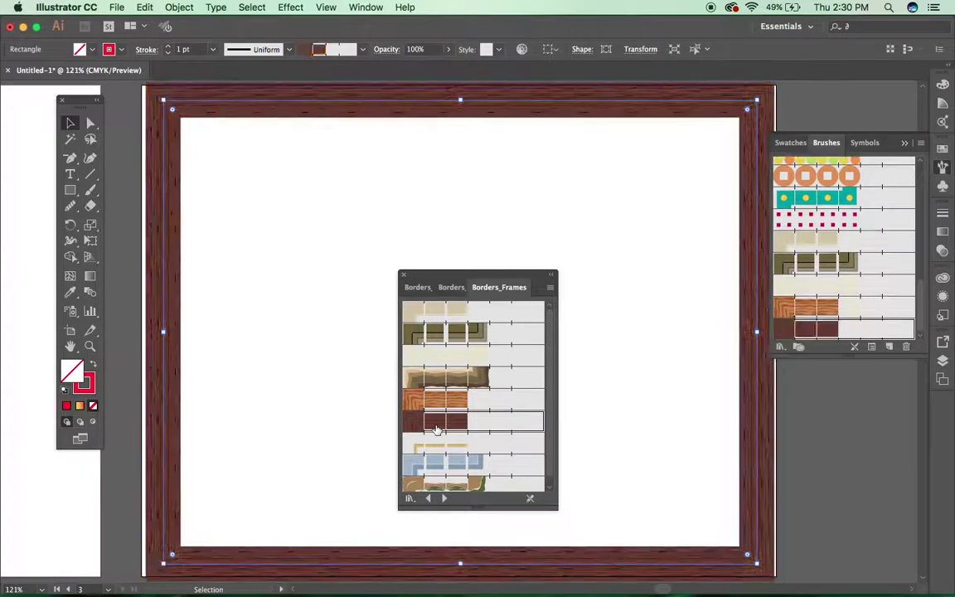
pyautogui.click(920, 143)
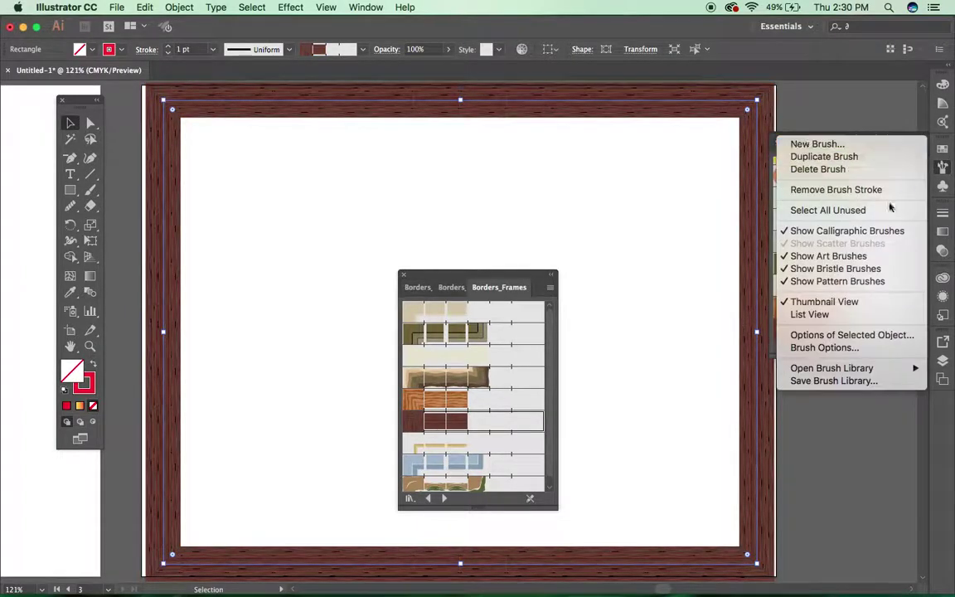
# Step: Open Borders_Lines, try the thin and magenta lines, then apply the green double-line border
pyautogui.moveTo(911, 370)
pyautogui.moveTo(684, 398)
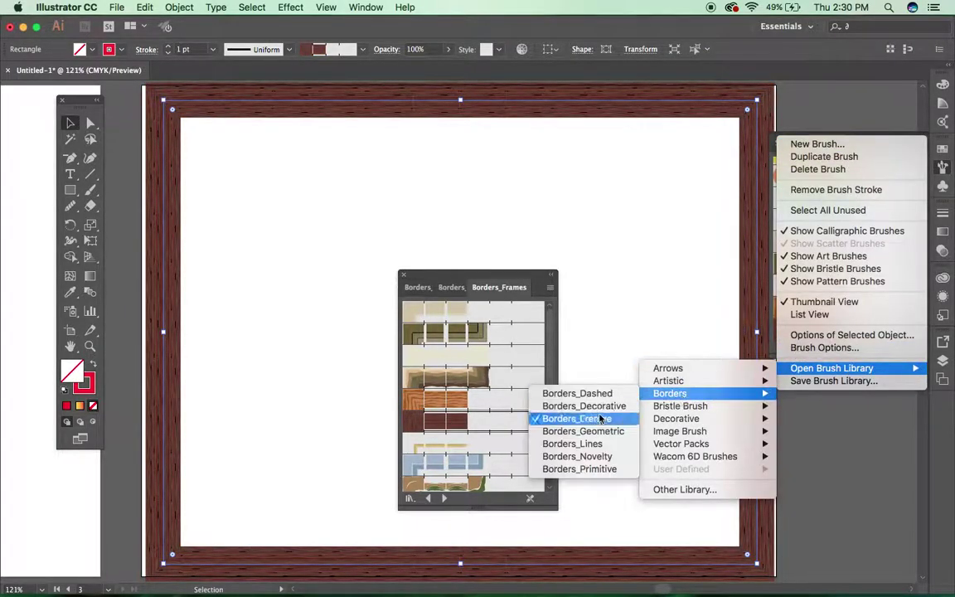
pyautogui.click(593, 444)
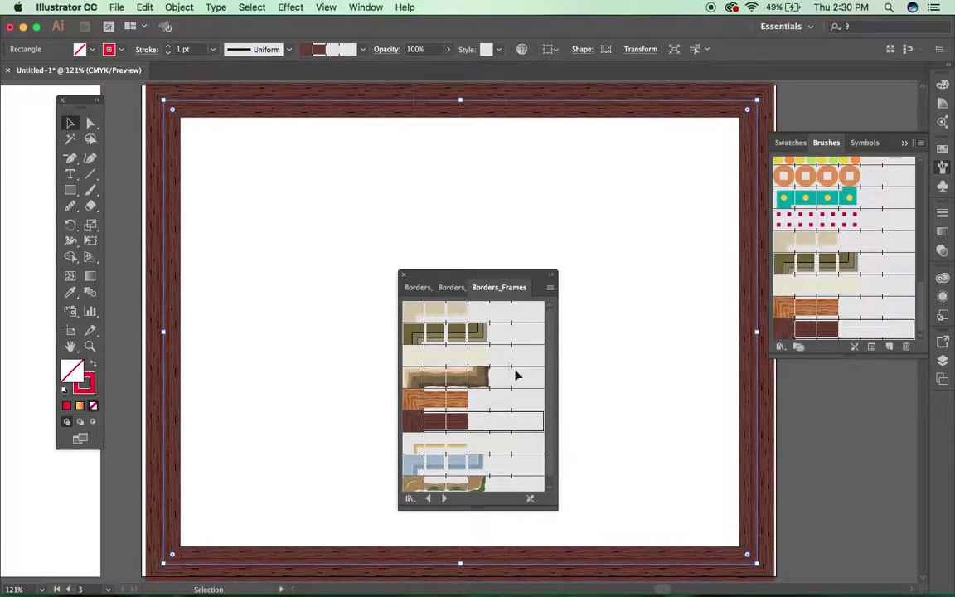
pyautogui.click(439, 312)
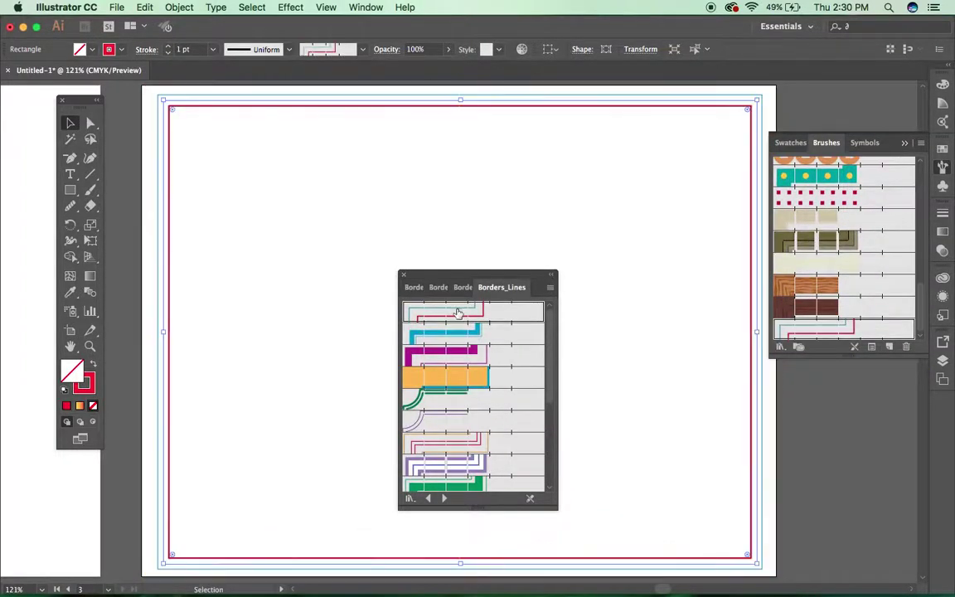
pyautogui.click(464, 358)
pyautogui.click(427, 399)
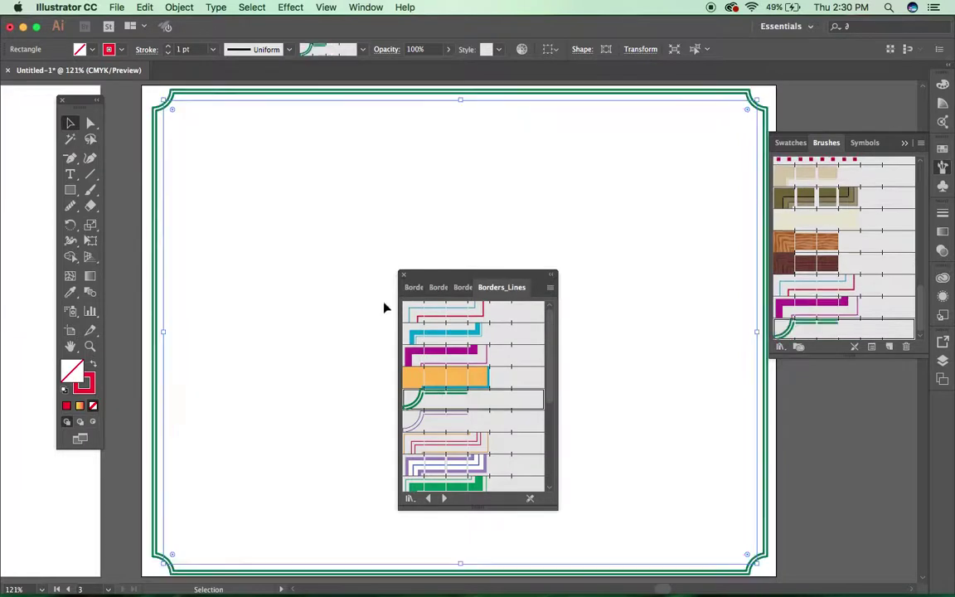
pyautogui.click(312, 235)
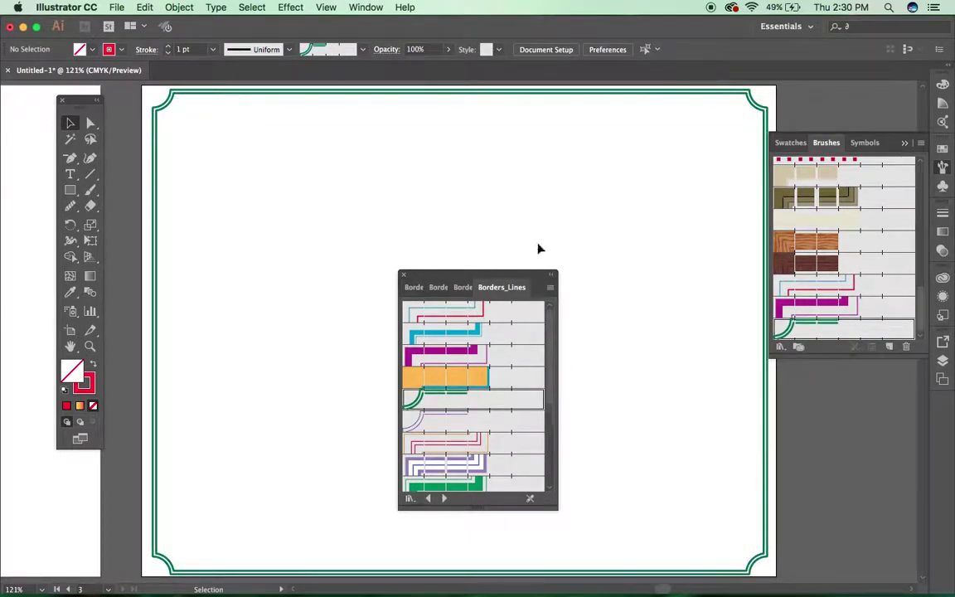
pyautogui.click(697, 94)
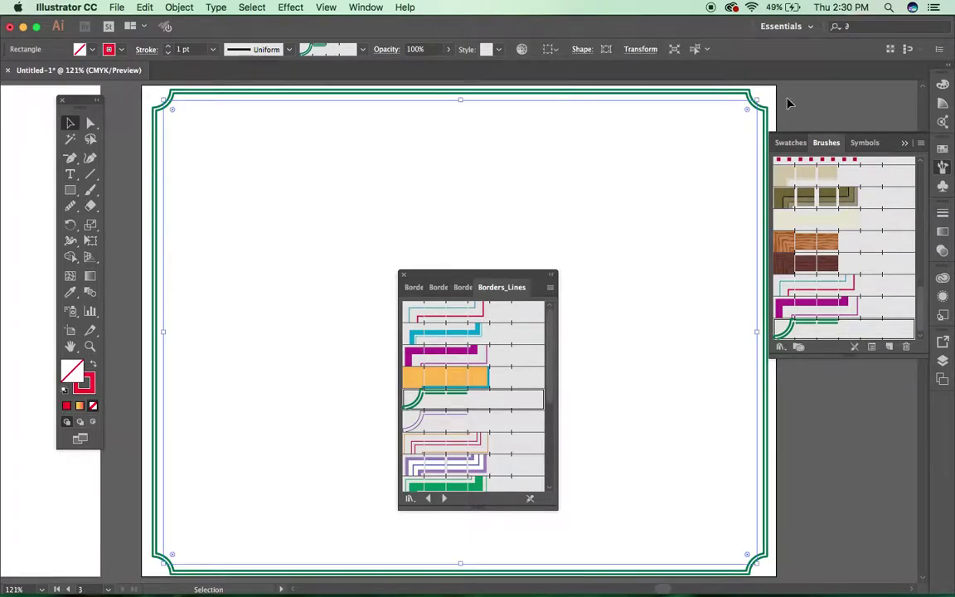
# Step: Alt-drag a corner to scale the green frame inward about its centre, then reselect it
pyautogui.moveTo(757, 100); pyautogui.dragTo(750, 117)
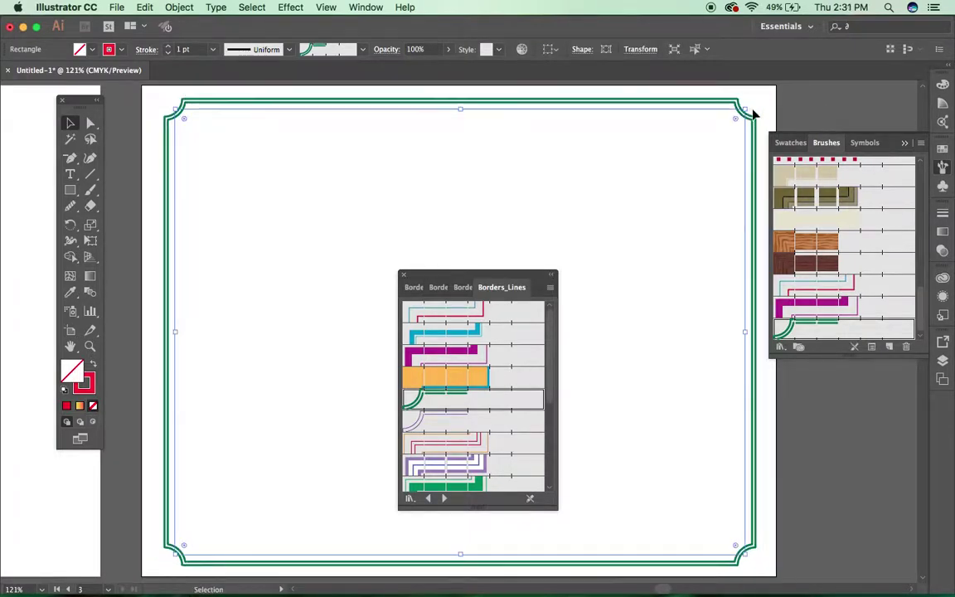
pyautogui.click(594, 274)
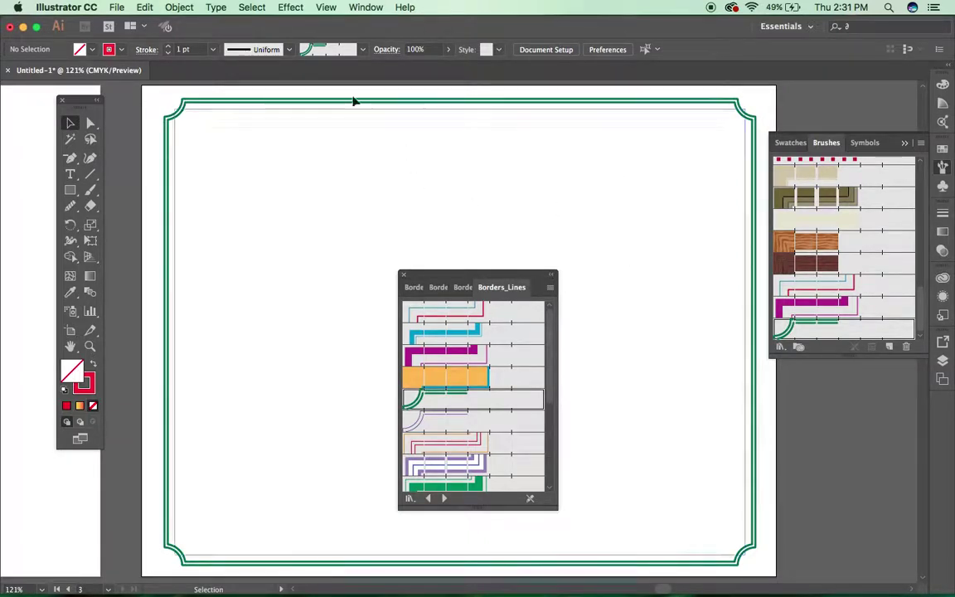
pyautogui.click(434, 106)
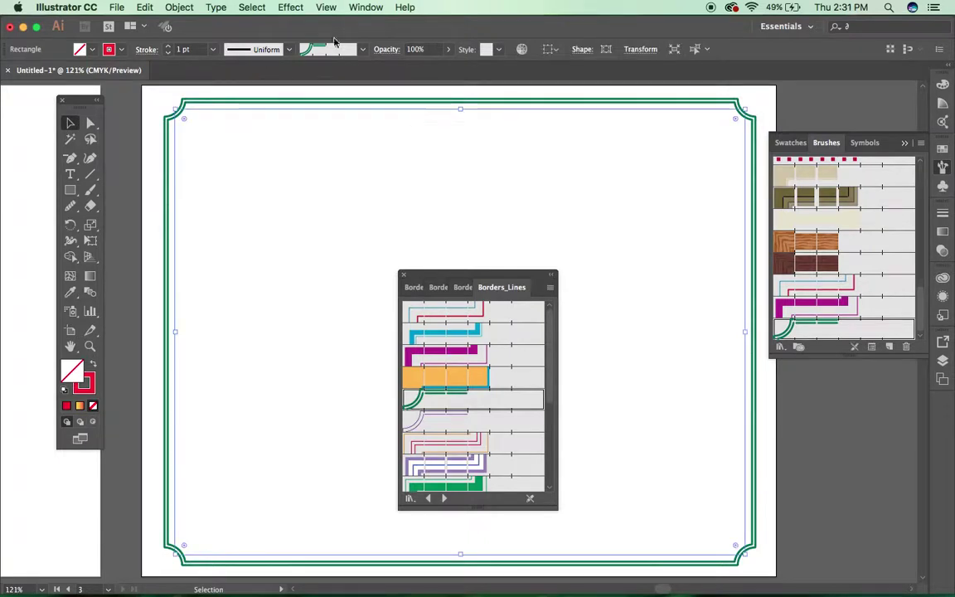
pyautogui.click(366, 8)
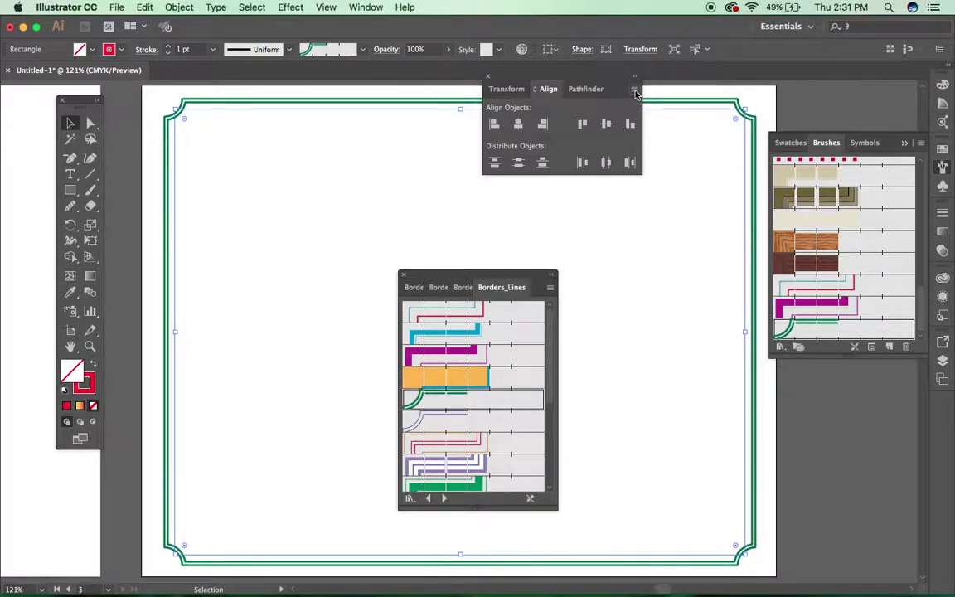
# Step: In the Align panel, set Align To Artboard and apply Horizontal and Vertical Align Center
pyautogui.click(634, 91)
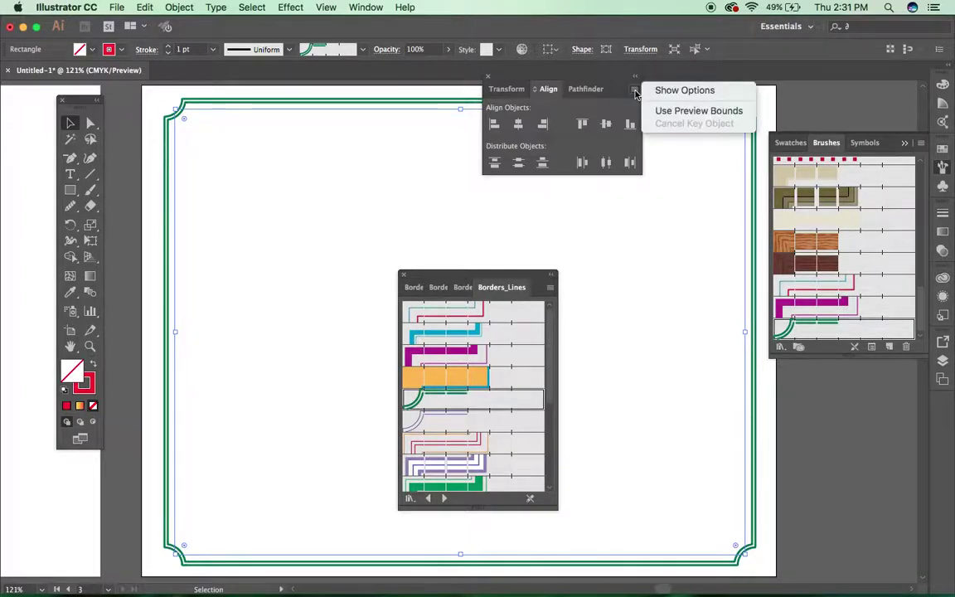
pyautogui.click(686, 91)
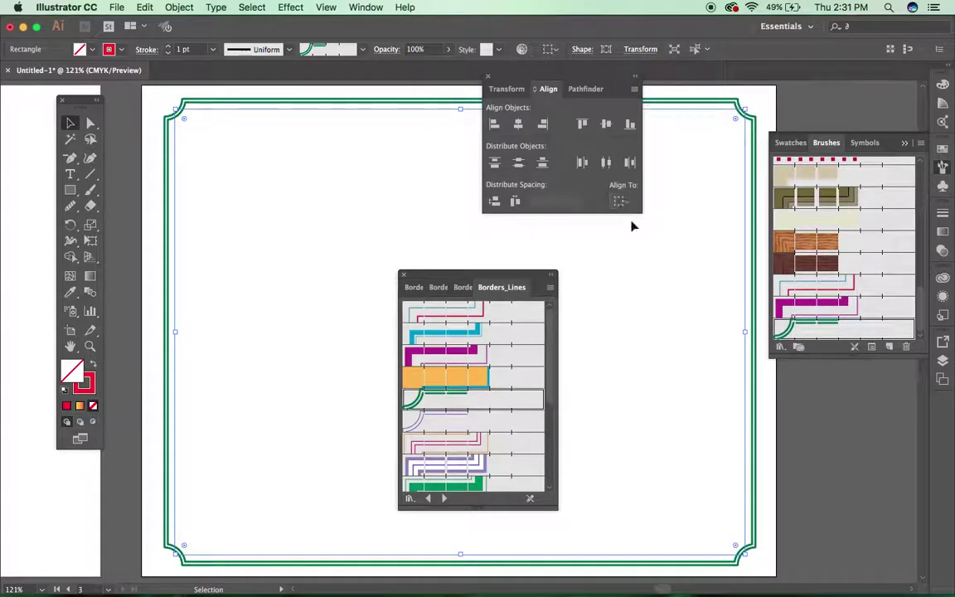
pyautogui.click(626, 204)
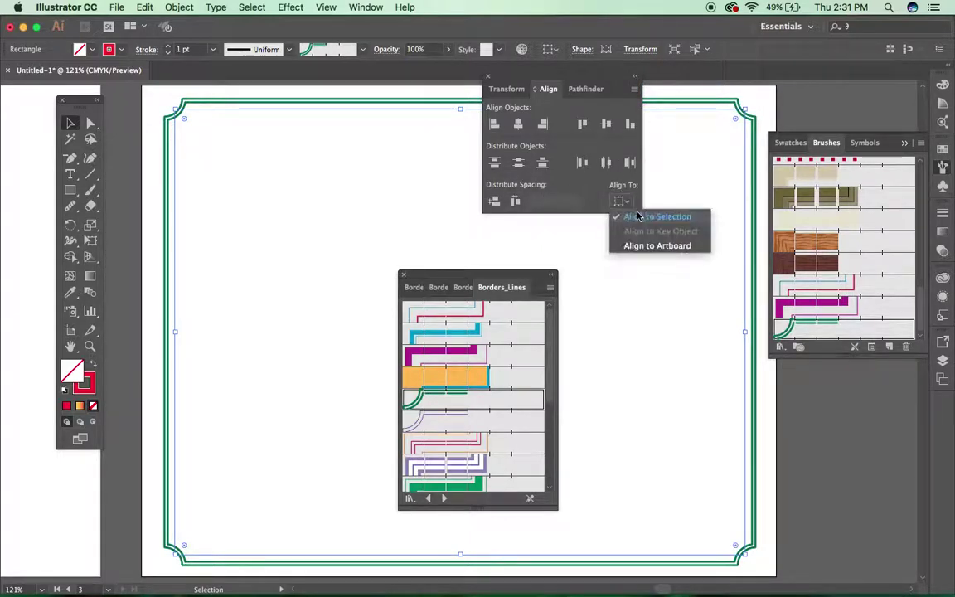
pyautogui.click(677, 247)
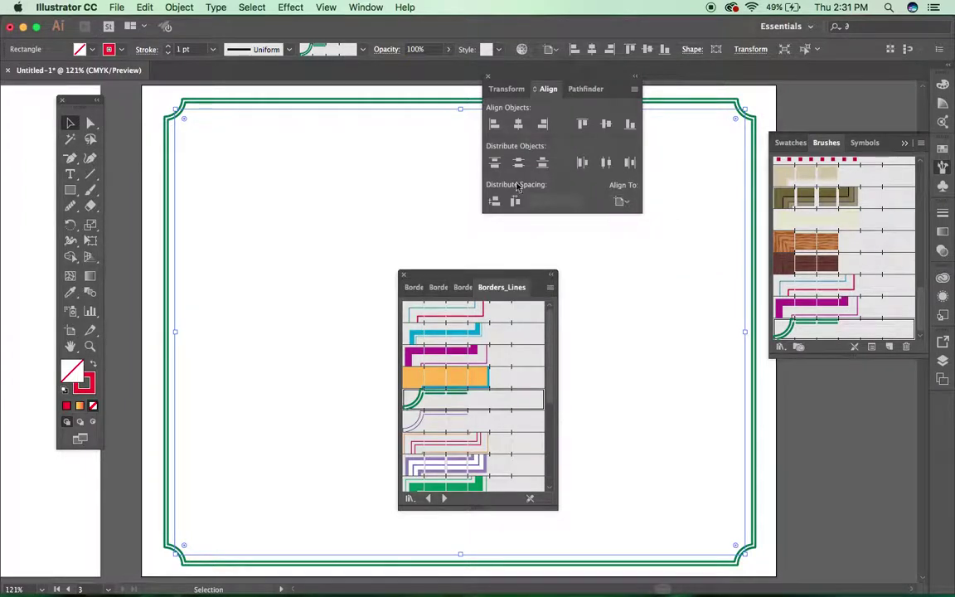
pyautogui.click(518, 126)
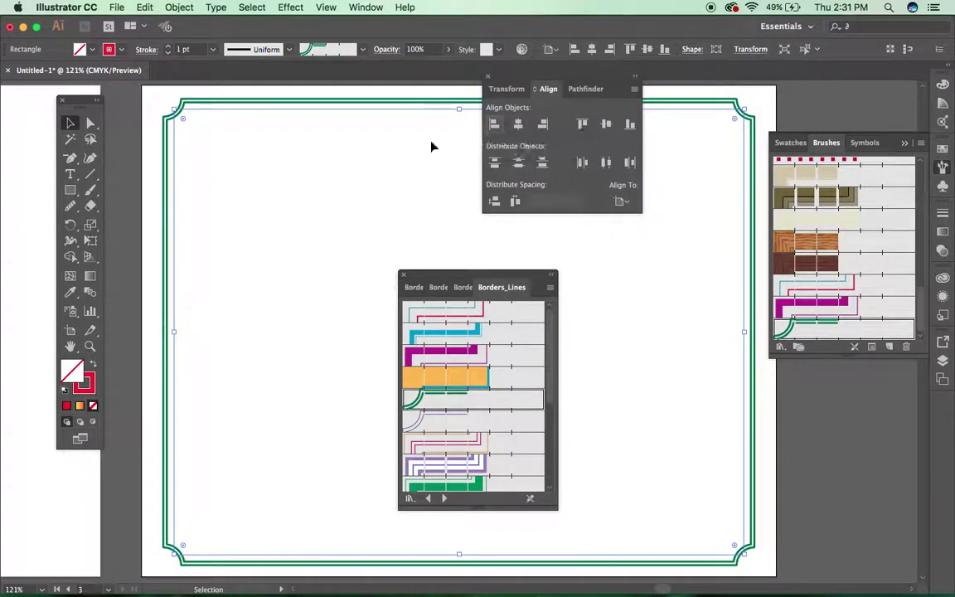
pyautogui.click(605, 125)
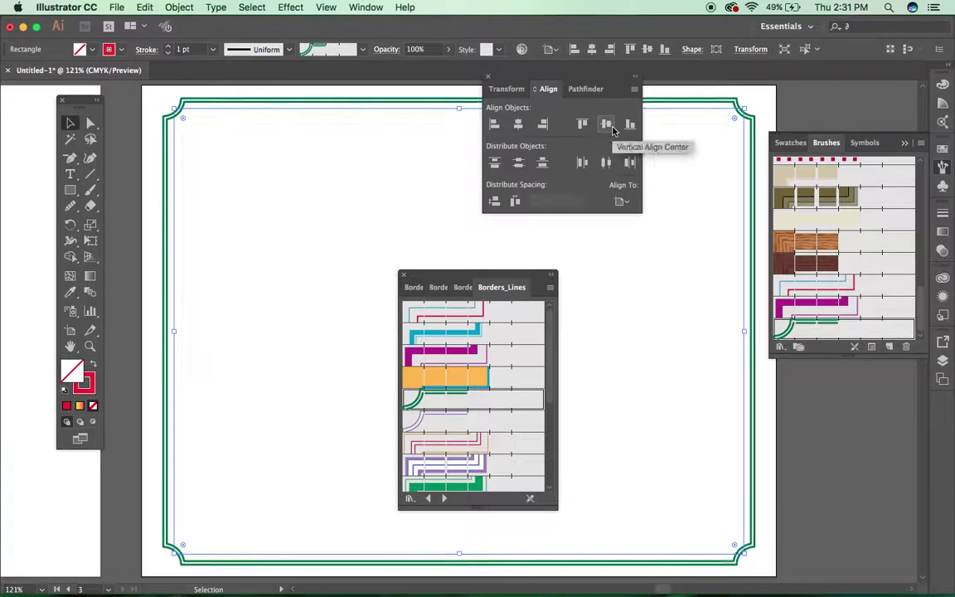
pyautogui.click(191, 138)
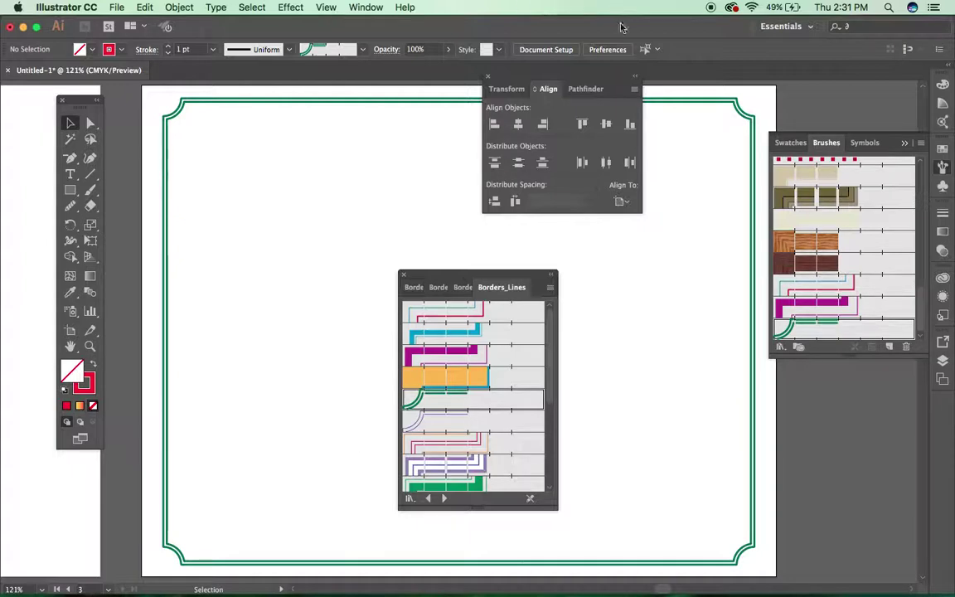
pyautogui.click(635, 77)
# Step: Open the Borders_Geometric brush library from the Brushes panel menu
pyautogui.scroll(3, 869, 279)
pyautogui.scroll(-2, 868, 278)
pyautogui.scroll(-3, 869, 278)
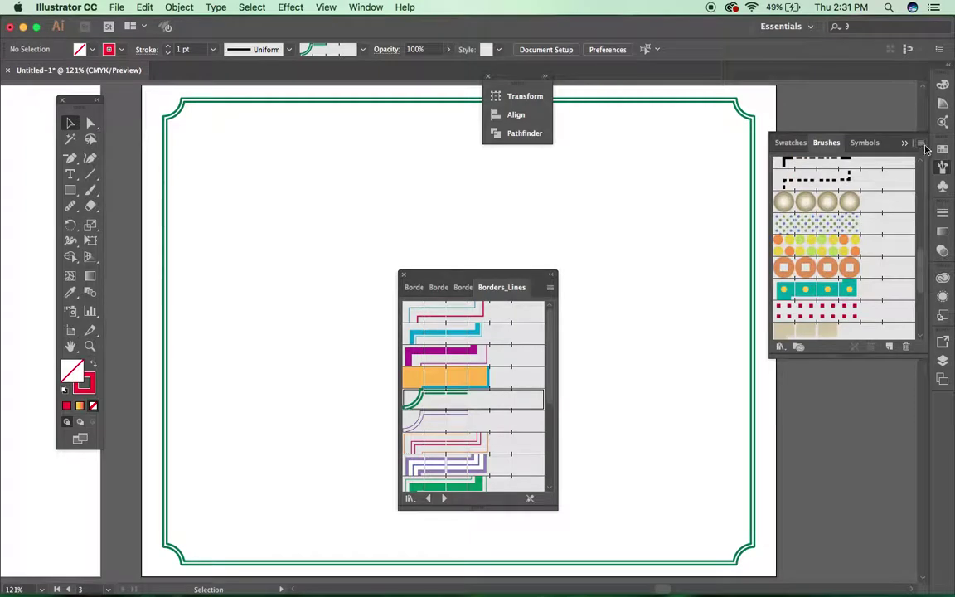
pyautogui.click(920, 142)
pyautogui.moveTo(882, 367)
pyautogui.moveTo(671, 392)
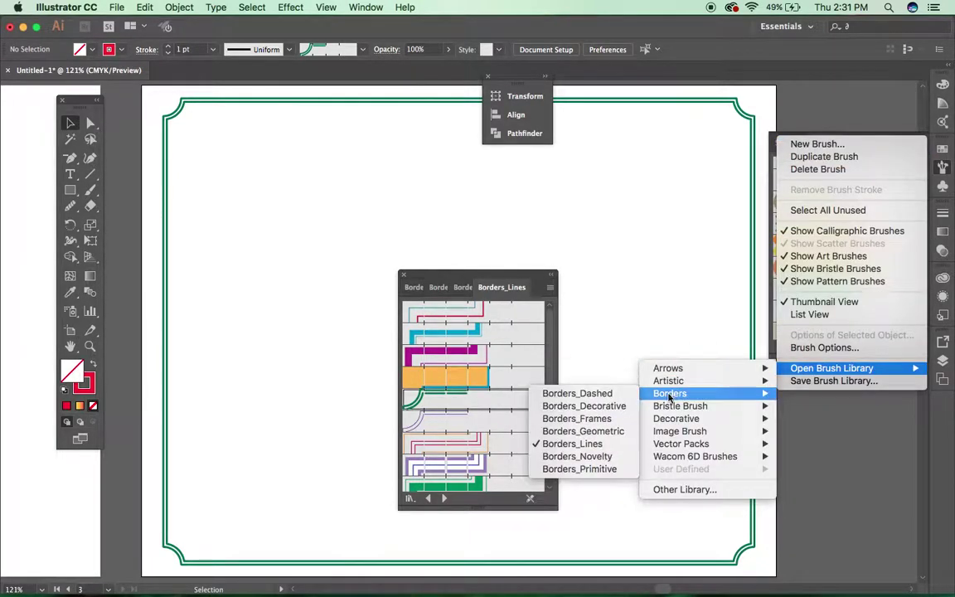
pyautogui.click(597, 431)
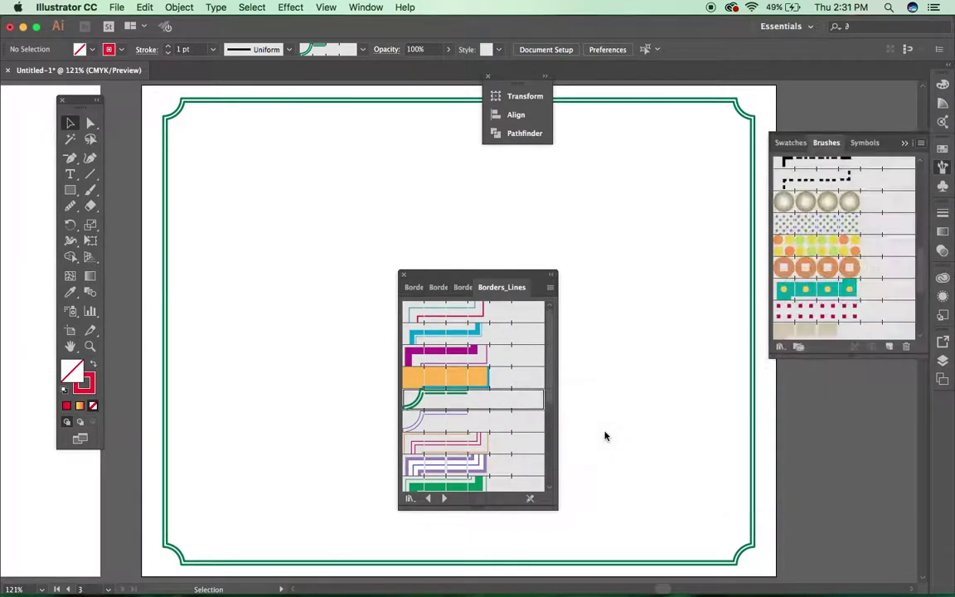
# Step: Select the frame and try the diamond and triangle brushes, ending with the orange-and-purple triangles
pyautogui.click(456, 317)
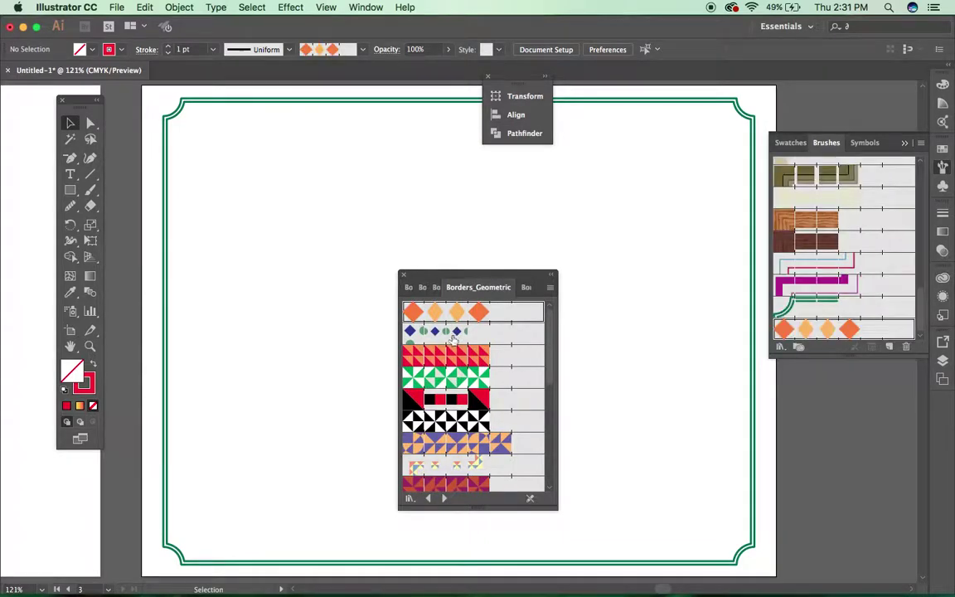
pyautogui.click(313, 101)
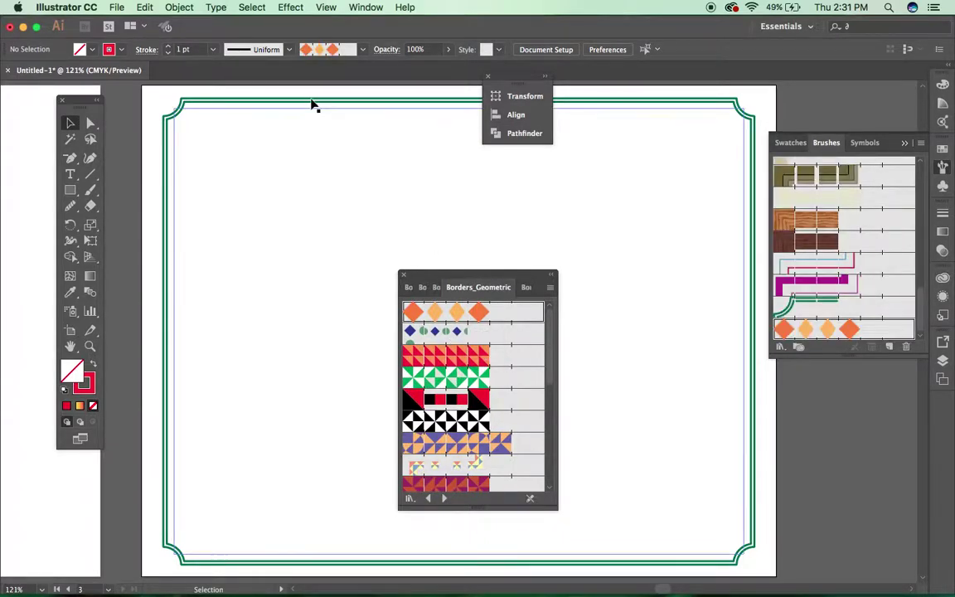
pyautogui.click(444, 319)
pyautogui.click(444, 331)
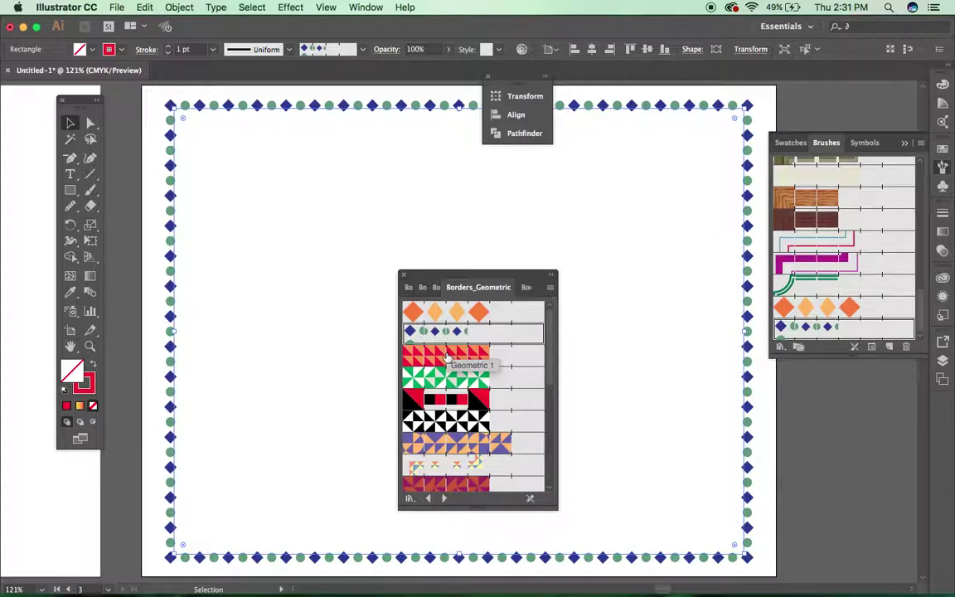
pyautogui.click(445, 356)
pyautogui.click(445, 377)
pyautogui.click(446, 399)
pyautogui.click(447, 423)
pyautogui.click(448, 443)
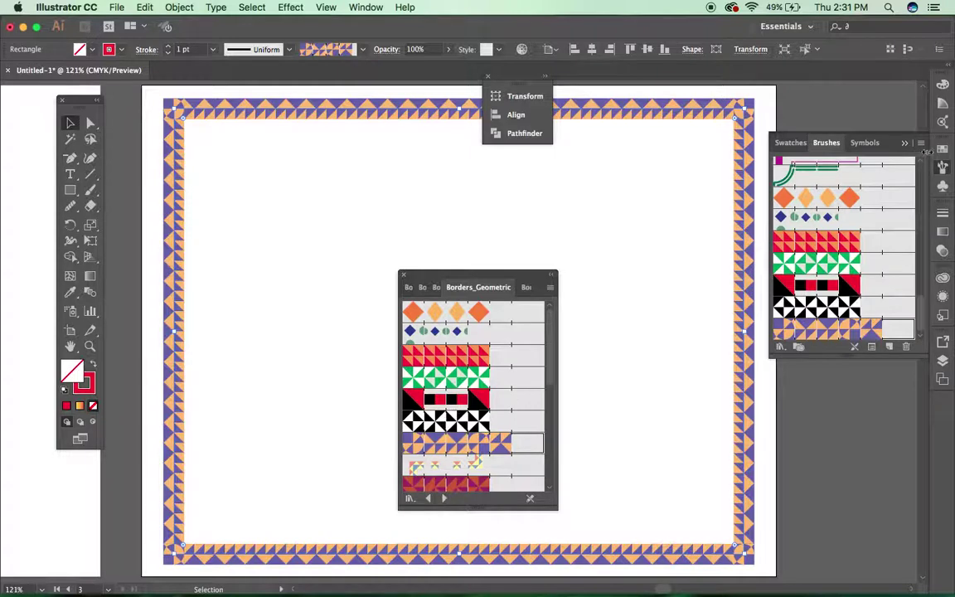
pyautogui.click(920, 143)
# Step: Open Borders_Novelty and try the ants, arrow, atom and leaves brushes on the frame
pyautogui.moveTo(870, 368)
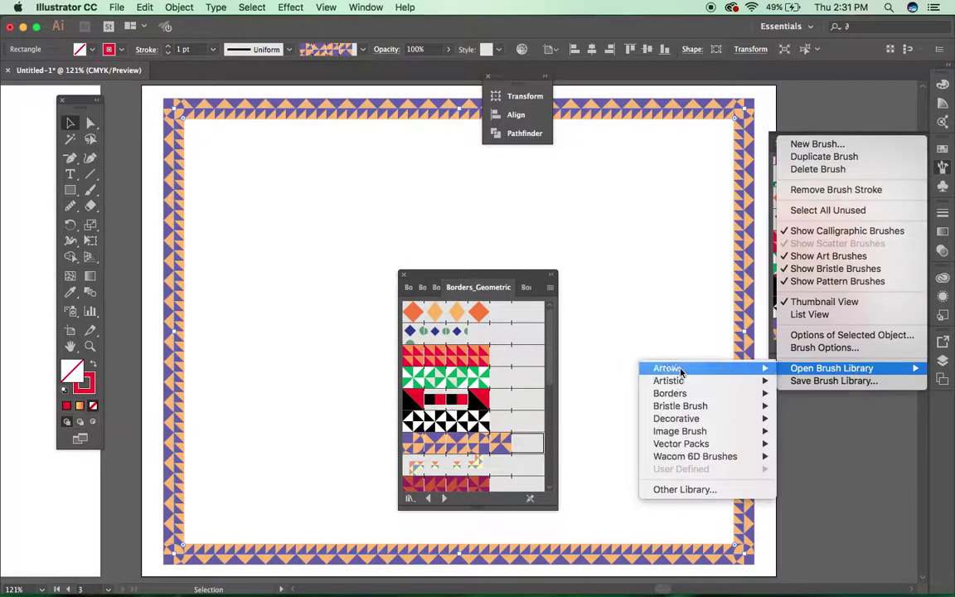
pyautogui.moveTo(696, 392)
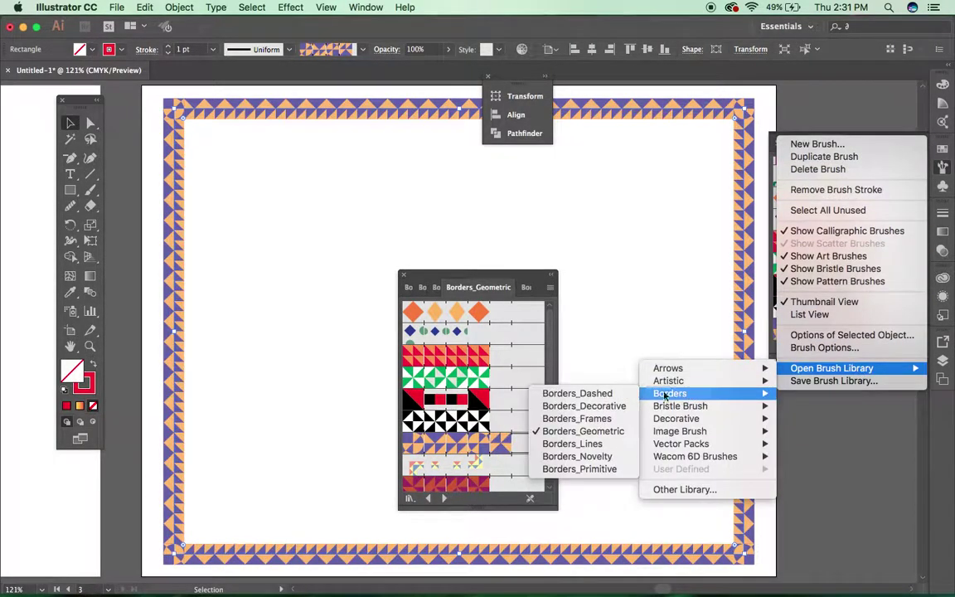
pyautogui.click(602, 458)
pyautogui.click(447, 312)
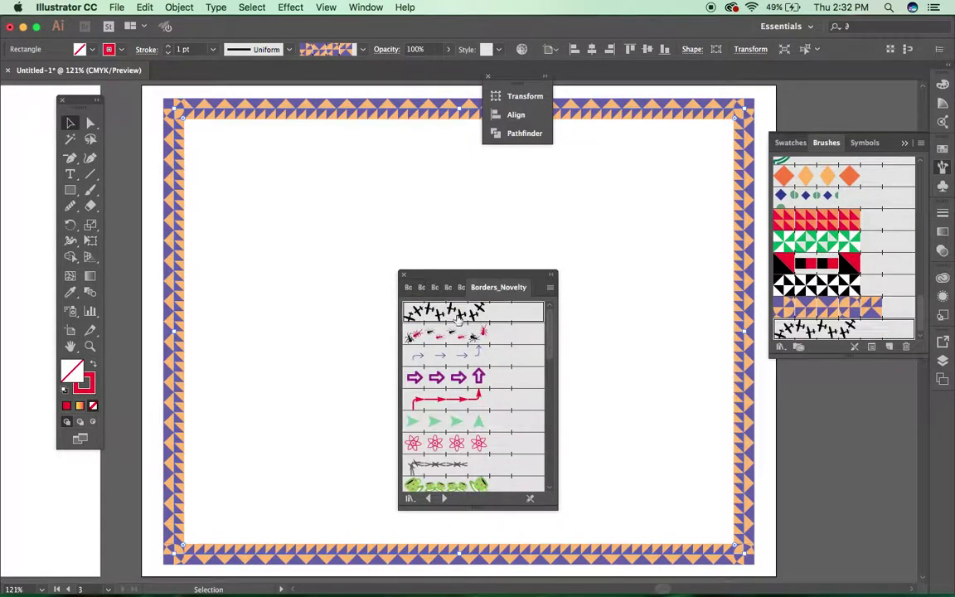
pyautogui.click(470, 338)
pyautogui.click(464, 354)
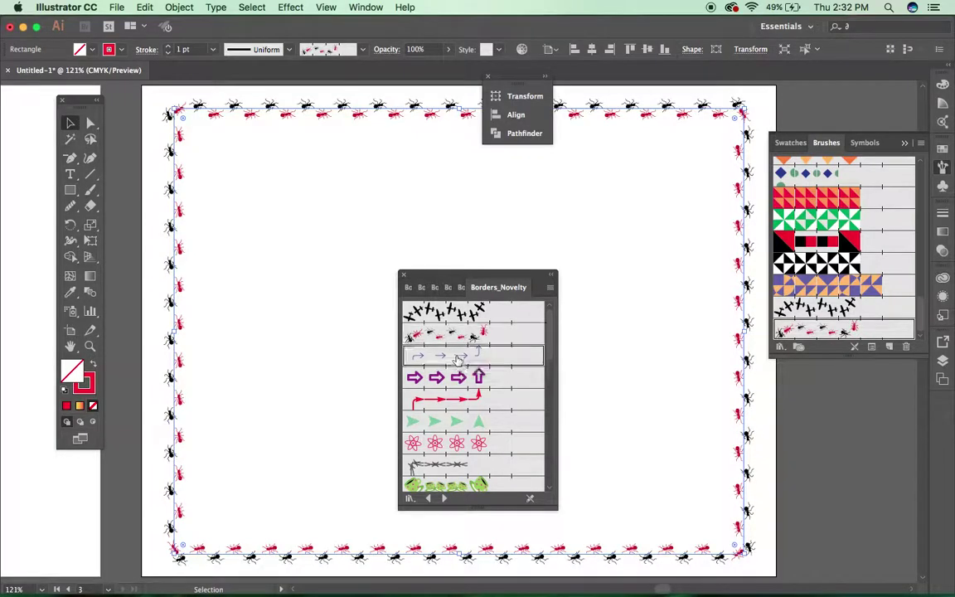
pyautogui.click(461, 380)
pyautogui.click(460, 401)
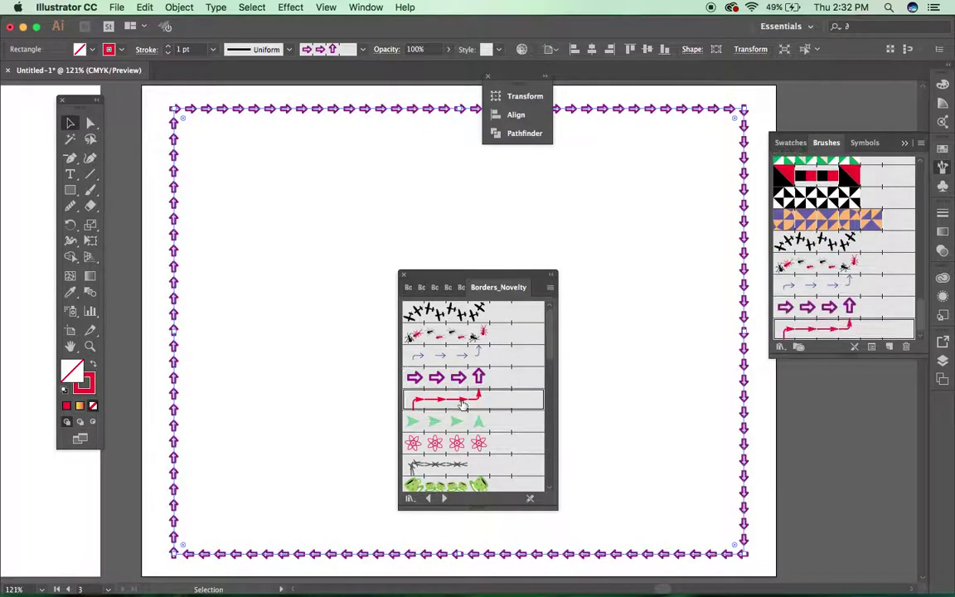
pyautogui.click(458, 423)
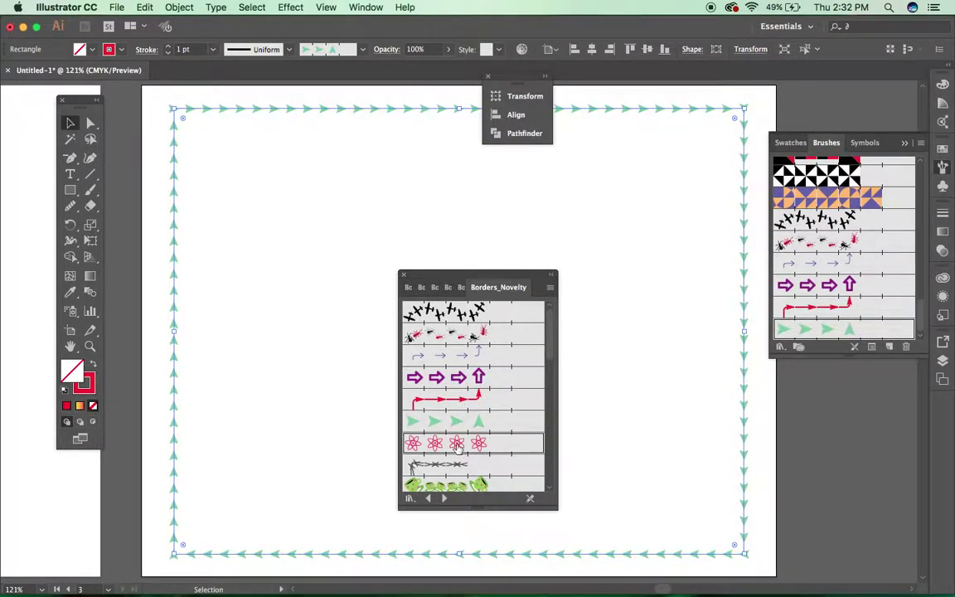
pyautogui.click(458, 445)
pyautogui.click(456, 484)
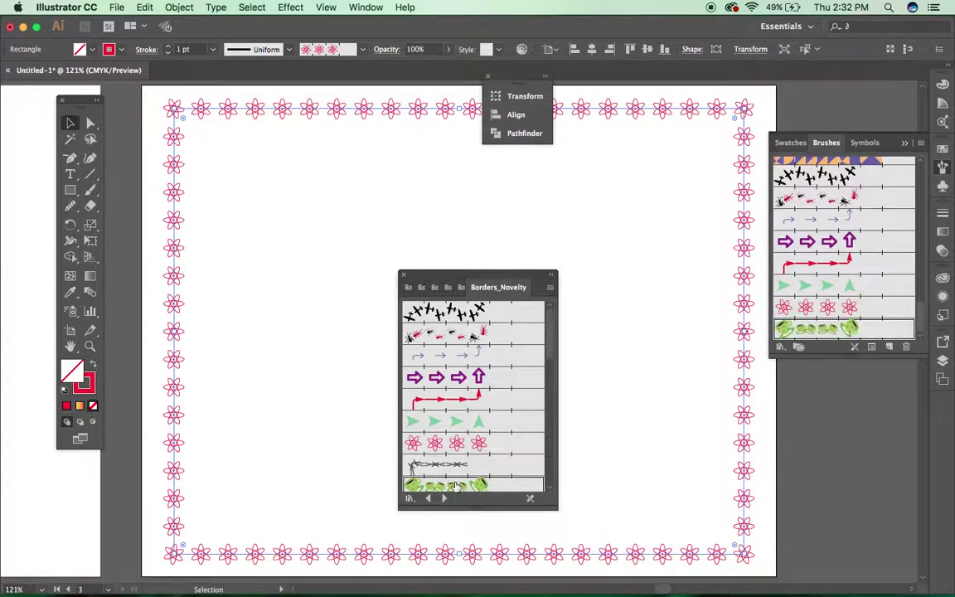
# Step: Try the flower, hearts and grass brushes, then apply the wavy green-and-purple ribbon
pyautogui.scroll(-5, 550, 377)
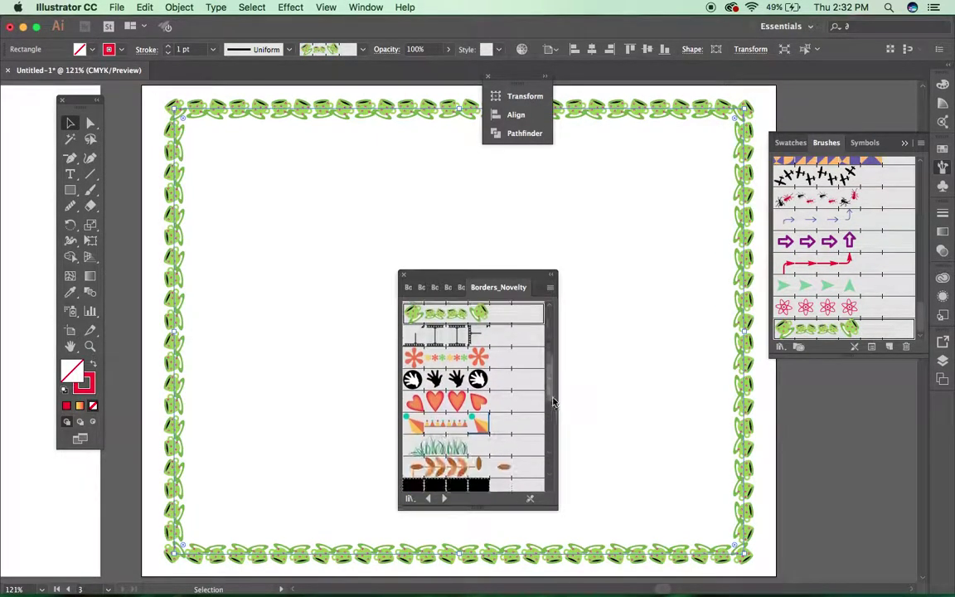
pyautogui.click(456, 349)
pyautogui.click(469, 391)
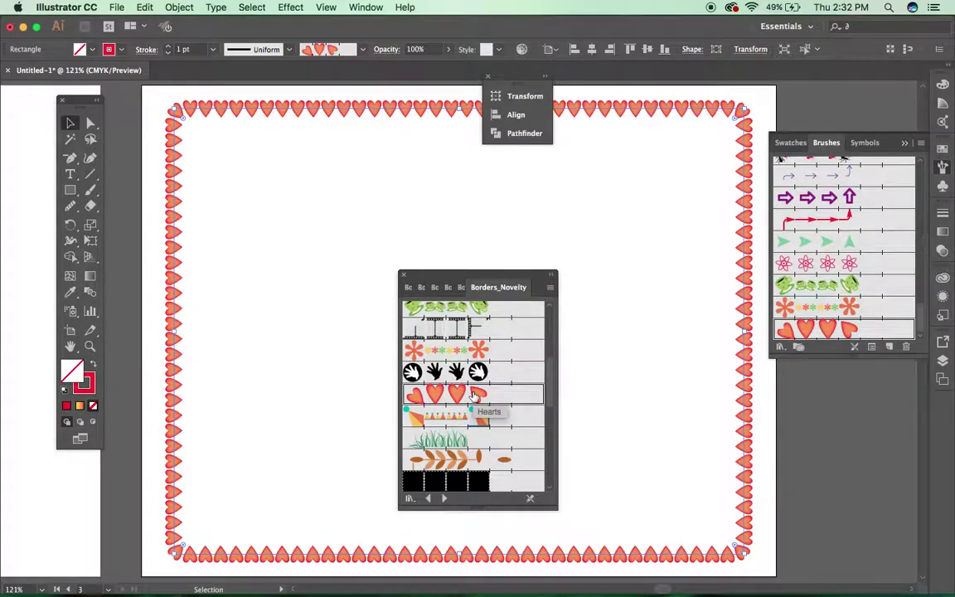
pyautogui.click(458, 441)
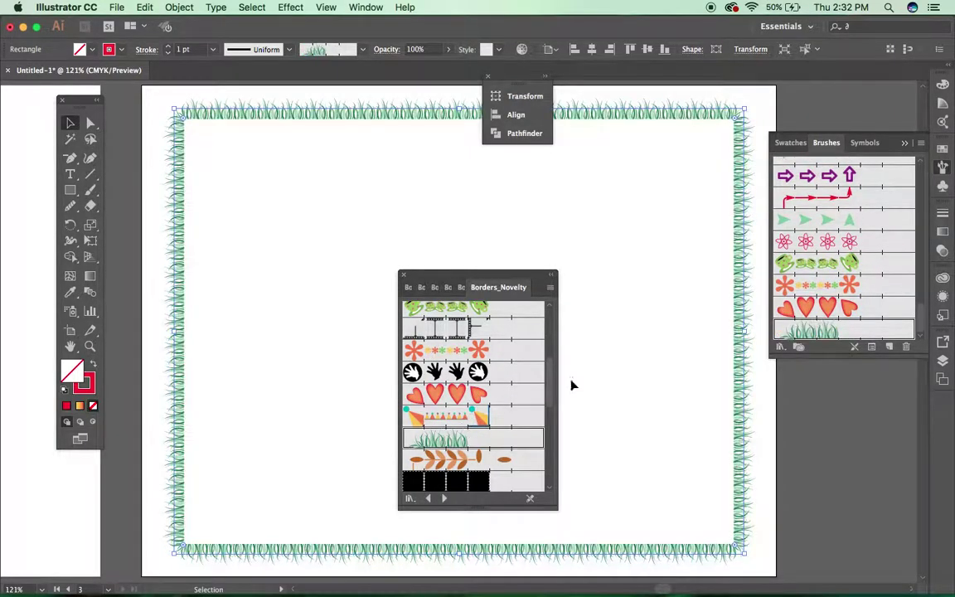
pyautogui.scroll(-10, 552, 364)
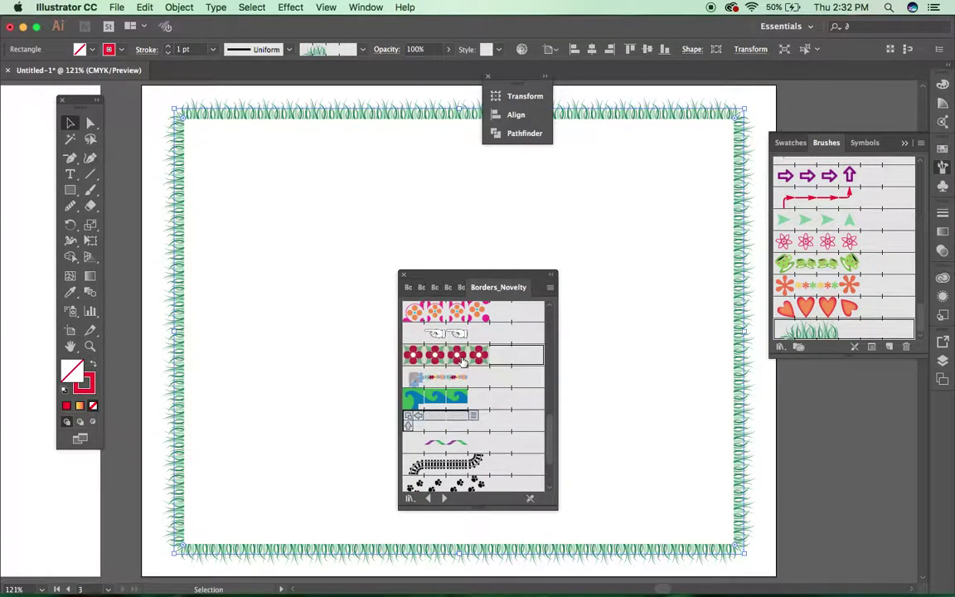
pyautogui.click(462, 357)
pyautogui.click(475, 434)
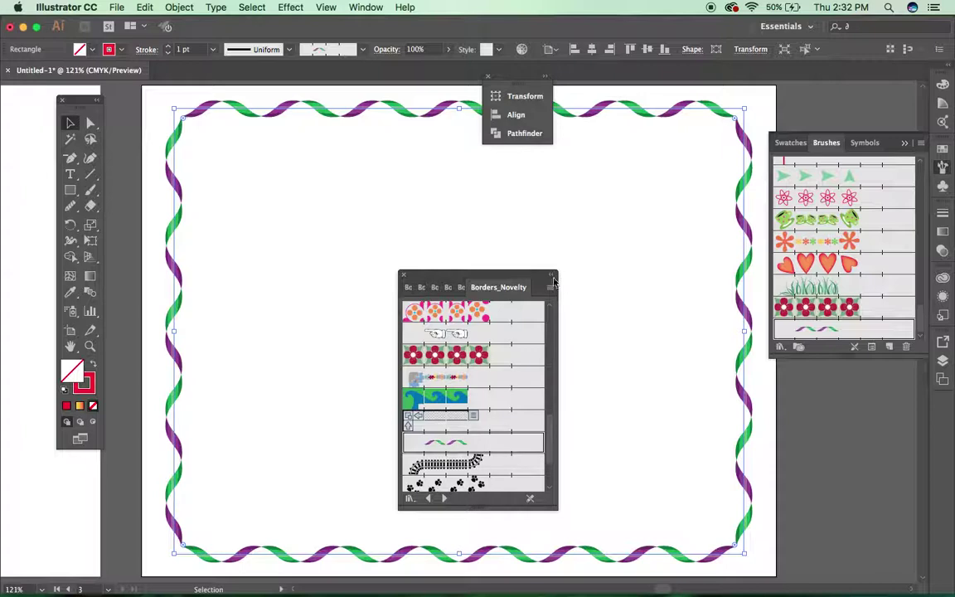
# Step: Lock the selected ribbon border with Object > Lock > Selection
pyautogui.click(179, 7)
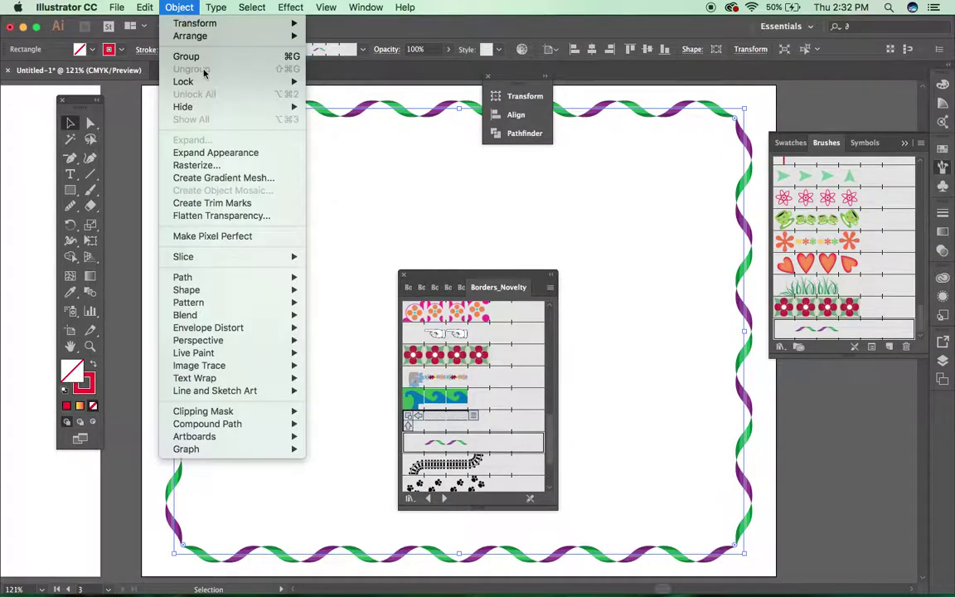
pyautogui.moveTo(245, 81)
pyautogui.click(328, 82)
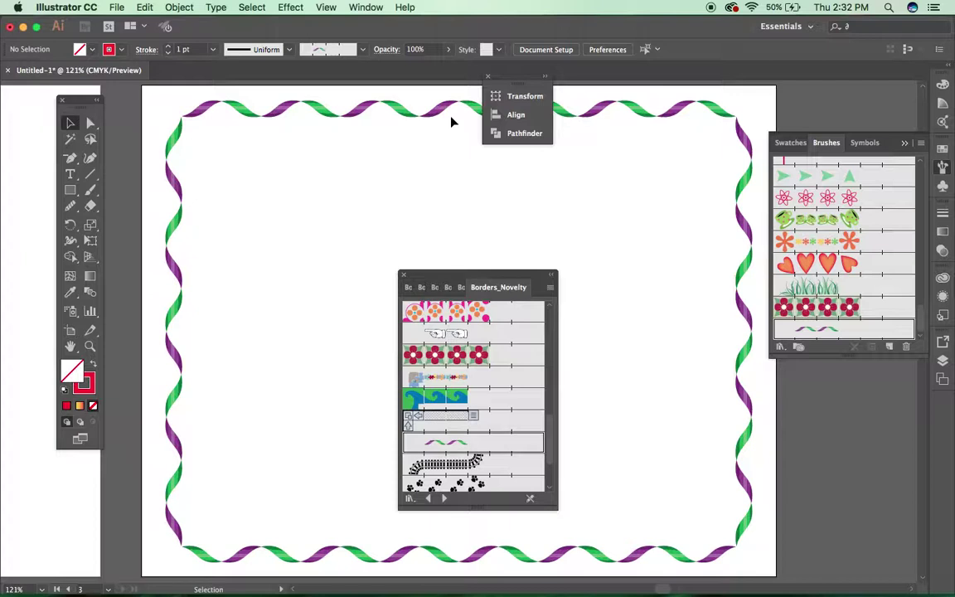
pyautogui.click(91, 191)
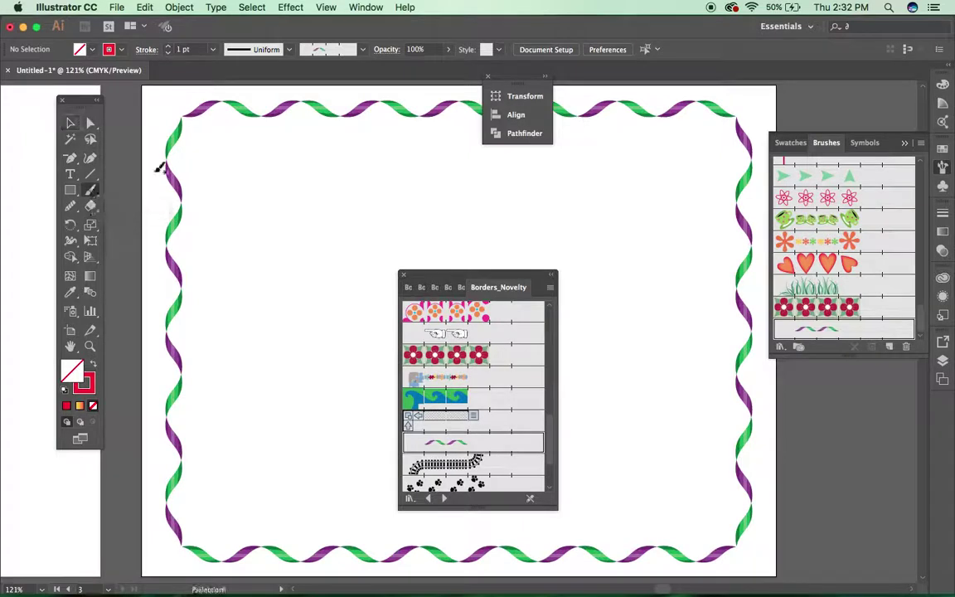
# Step: Open the Arrows_Special brush library from the Brushes panel menu
pyautogui.click(920, 142)
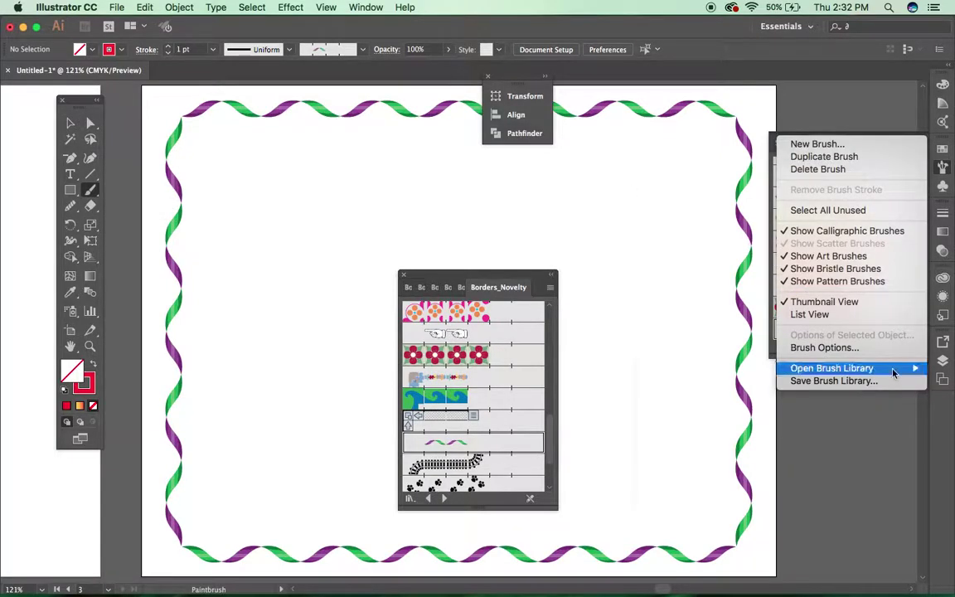
pyautogui.moveTo(862, 367)
pyautogui.moveTo(754, 369)
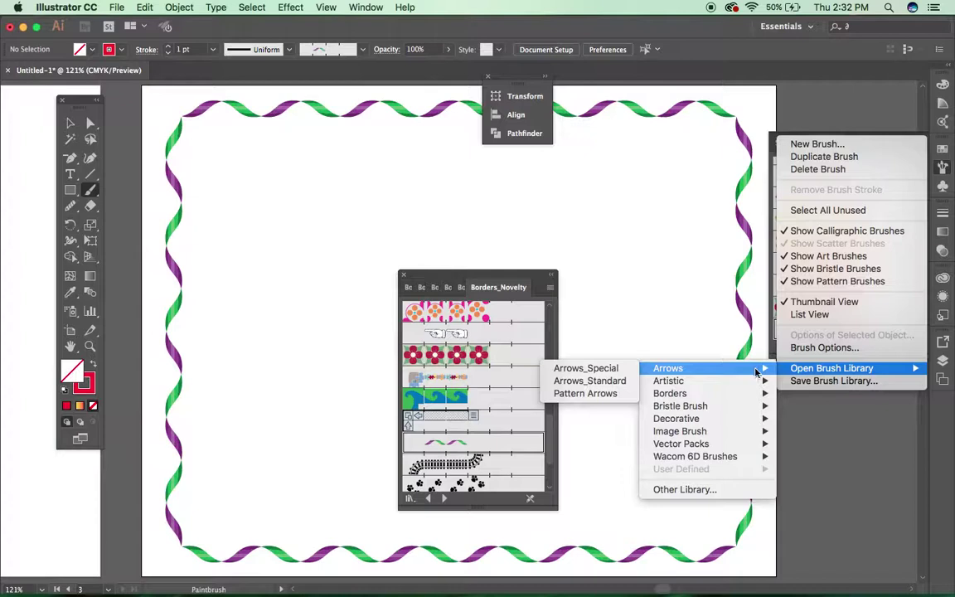
pyautogui.click(598, 373)
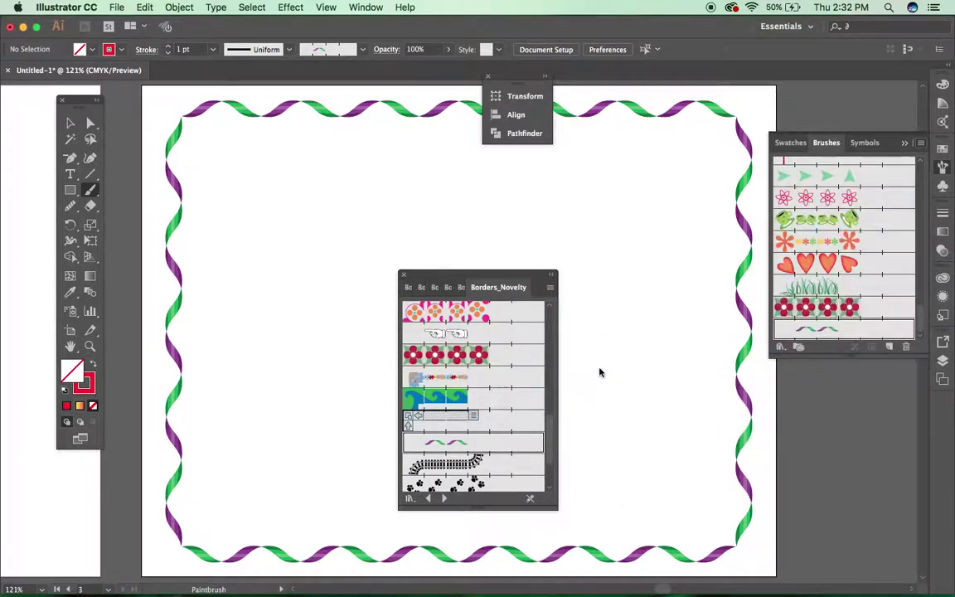
pyautogui.scroll(-10, 510, 331)
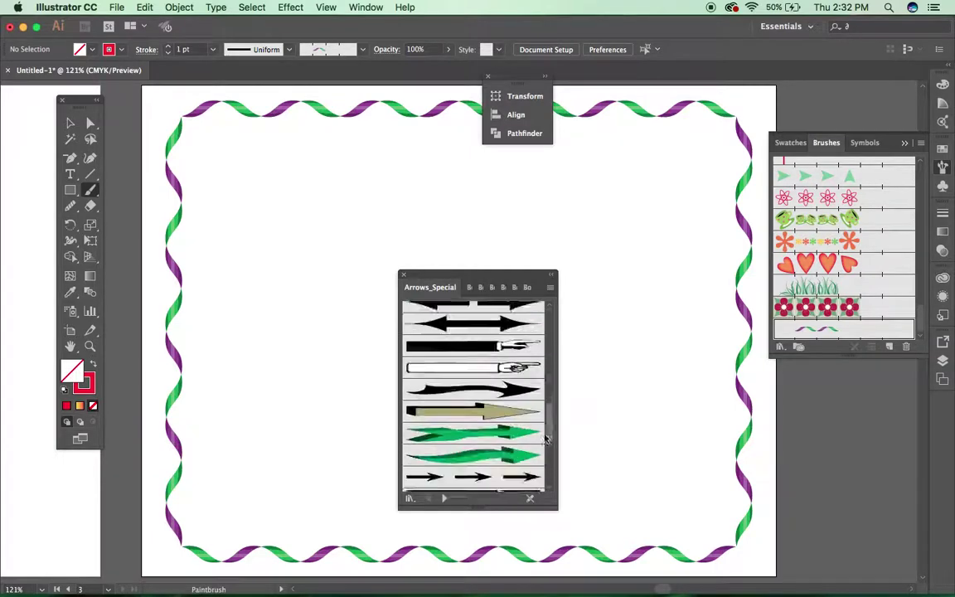
pyautogui.moveTo(547, 396); pyautogui.dragTo(549, 324)
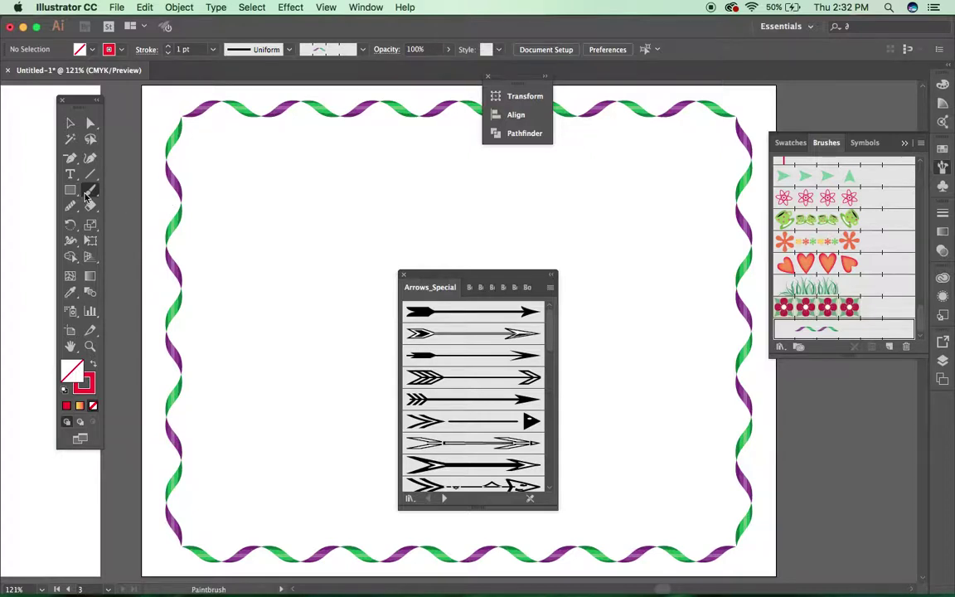
# Step: Drag the first Arrows_Special arrow onto the page, then widen and rotate it clockwise
pyautogui.moveTo(418, 312); pyautogui.dragTo(300, 197)
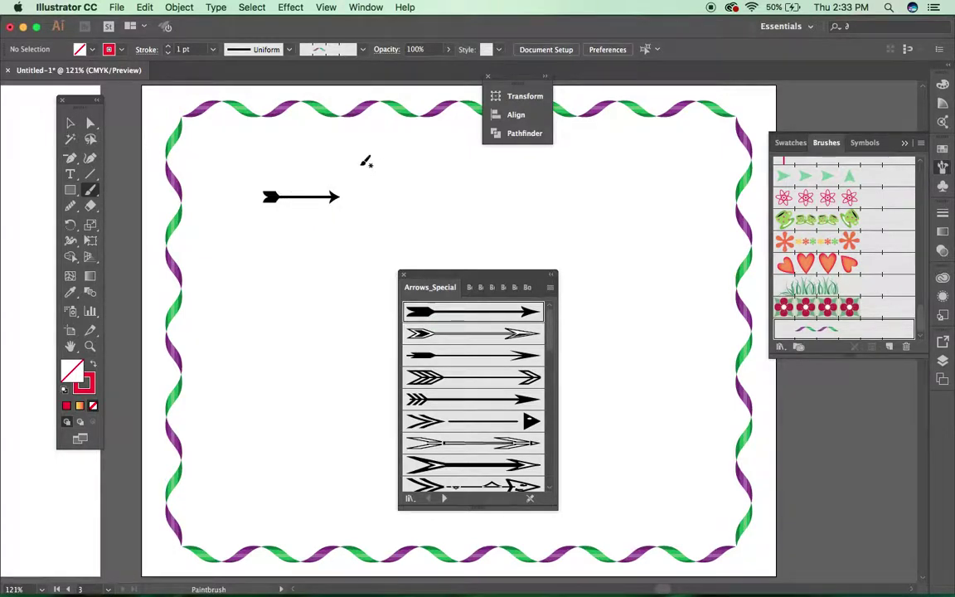
pyautogui.click(70, 123)
pyautogui.click(271, 197)
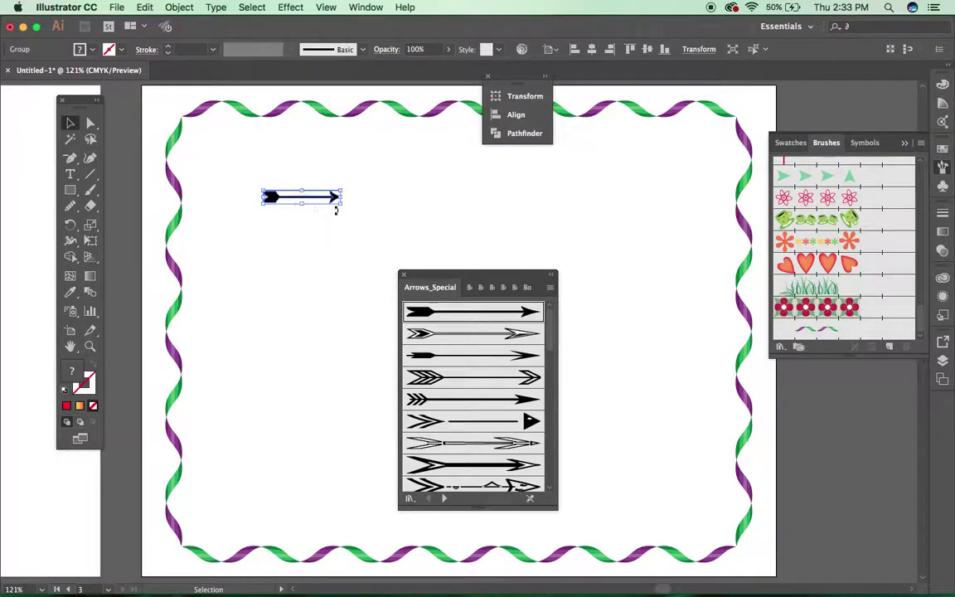
pyautogui.moveTo(341, 203); pyautogui.dragTo(413, 257)
pyautogui.moveTo(415, 177); pyautogui.dragTo(421, 228)
pyautogui.click(257, 230)
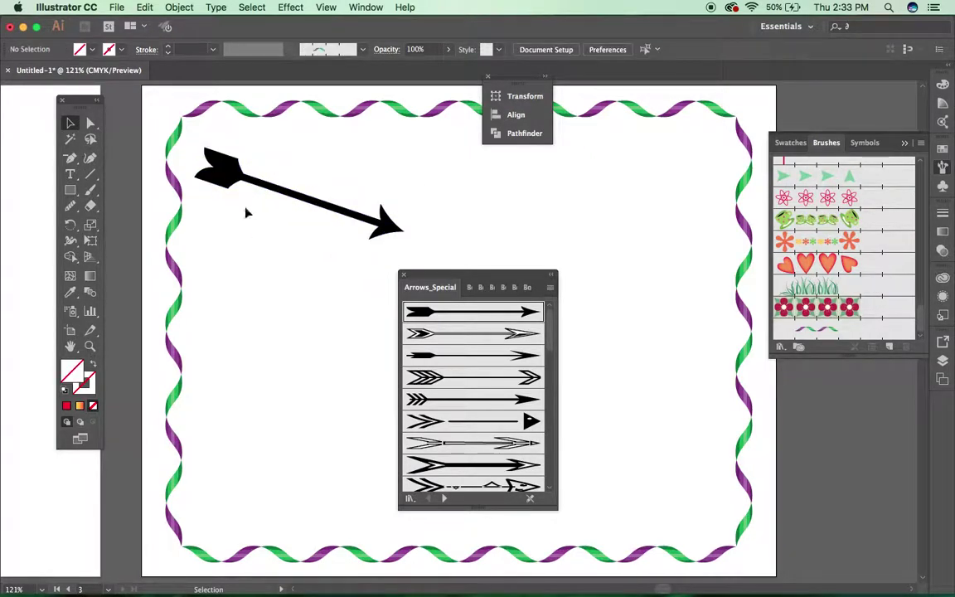
# Step: Delete the test arrow and make the first arrow the active Paintbrush brush
pyautogui.click(398, 234)
pyautogui.press('Delete')
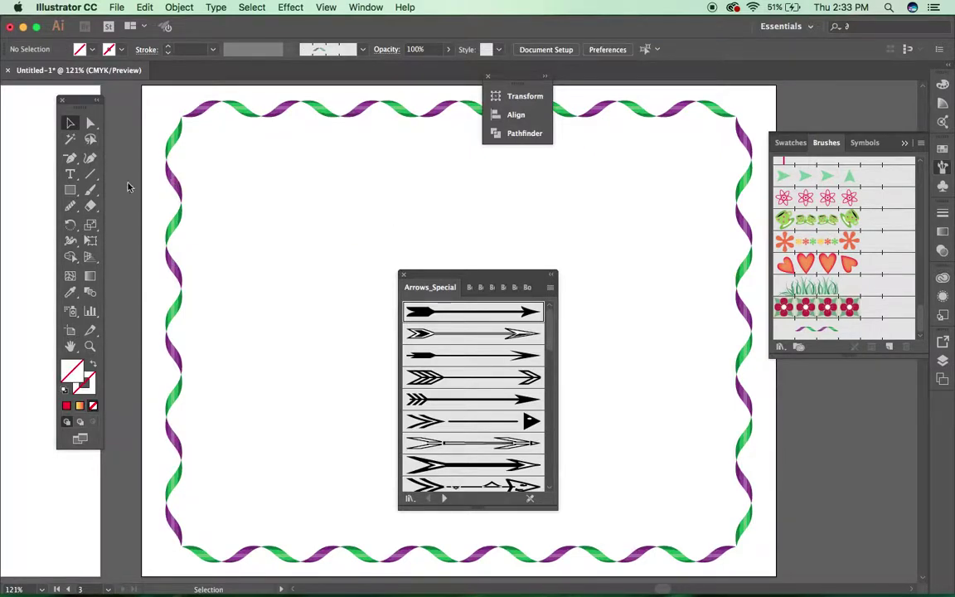
pyautogui.press('b')
pyautogui.click(448, 318)
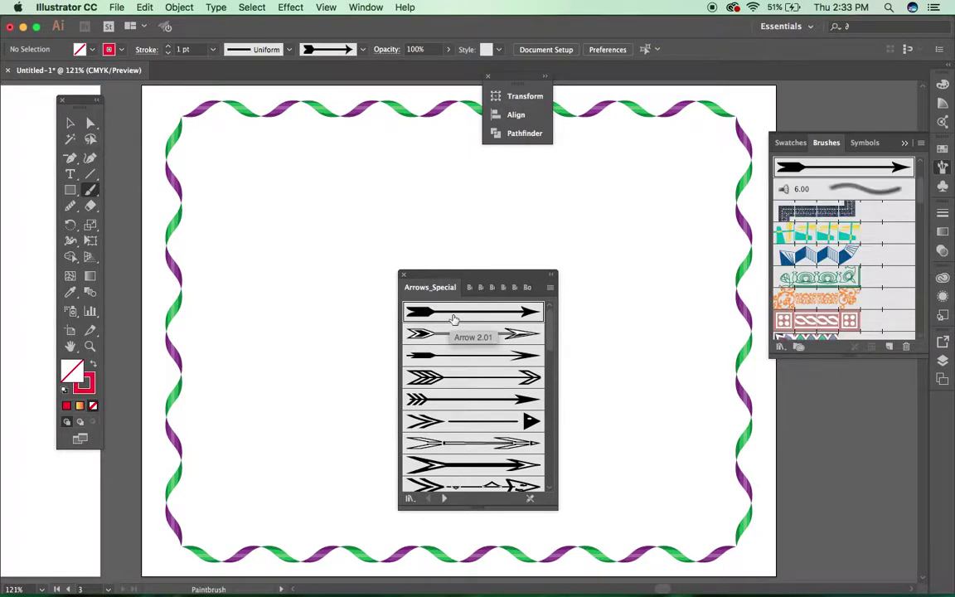
# Step: Paint a curving test arrow stroke on the left of the page, then delete it
pyautogui.moveTo(323, 164)
pyautogui.mouseDown()
pyautogui.moveTo(281, 196)
pyautogui.moveTo(286, 232)
pyautogui.moveTo(326, 286)
pyautogui.moveTo(275, 454)
pyautogui.mouseUp()
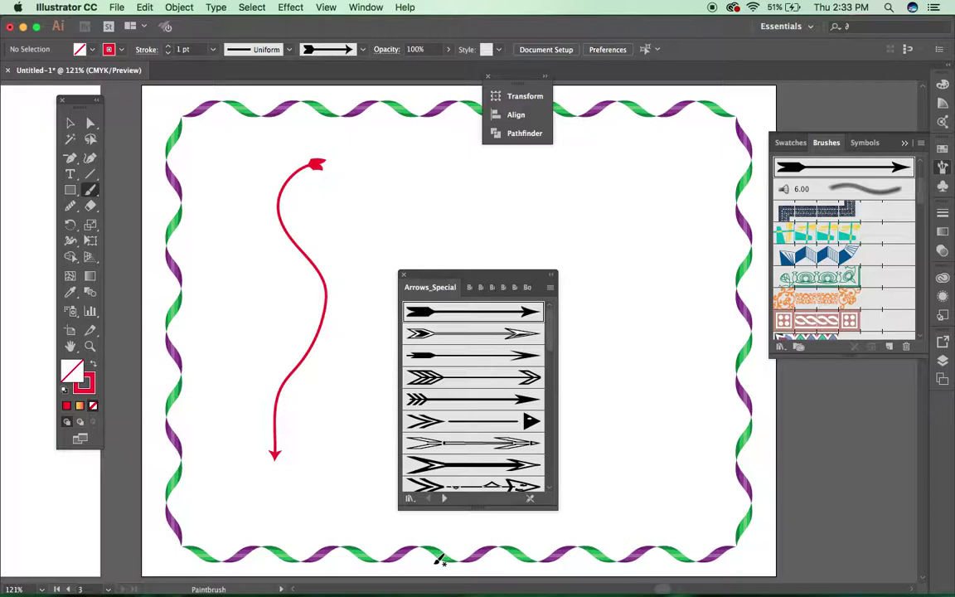
pyautogui.click(70, 122)
pyautogui.click(319, 172)
pyautogui.press('Delete')
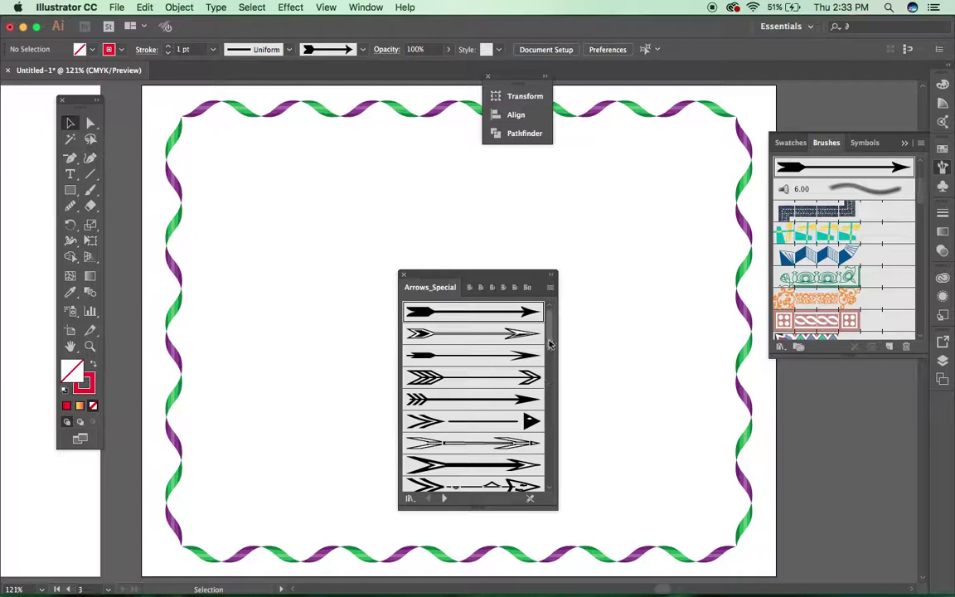
# Step: Paint a straight green arrow stroke across the top, then delete it
pyautogui.scroll(-6, 538, 394)
pyautogui.click(473, 386)
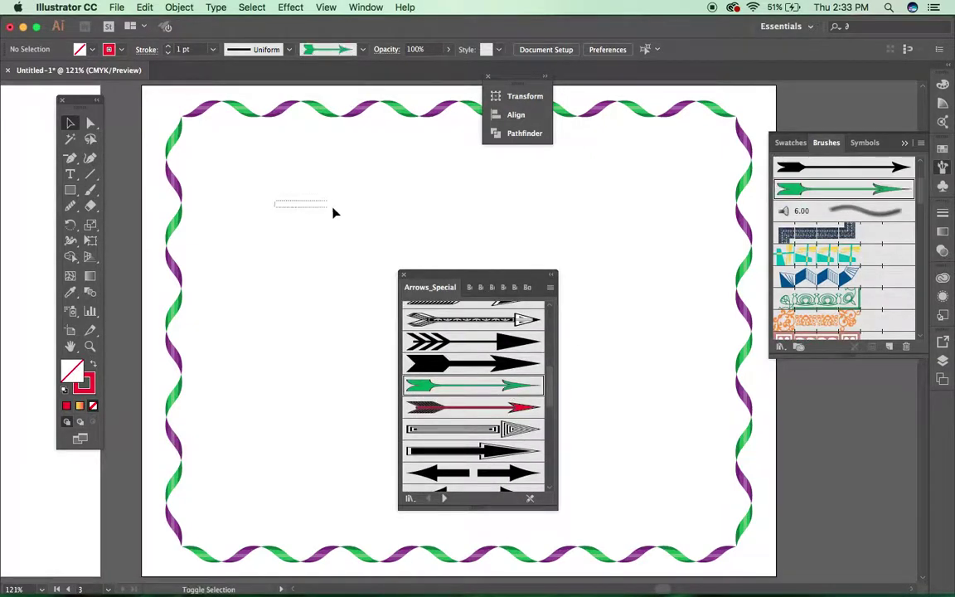
pyautogui.click(90, 189)
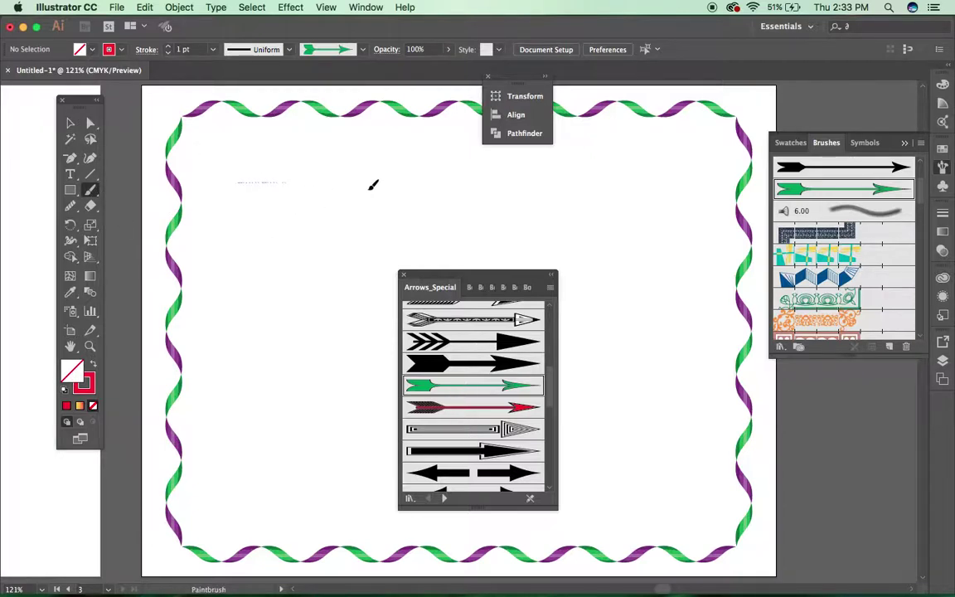
pyautogui.moveTo(611, 190); pyautogui.dragTo(701, 190)
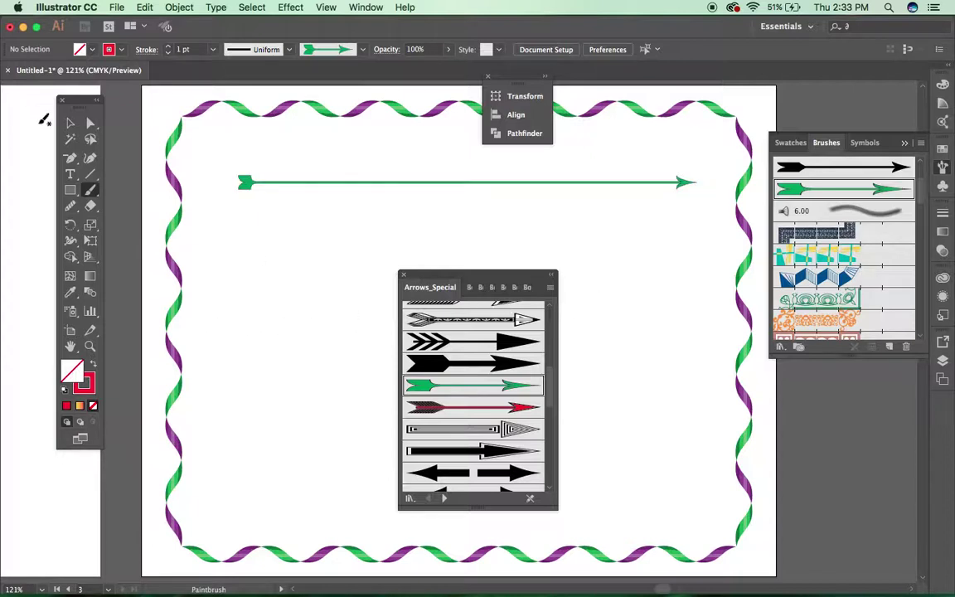
pyautogui.click(69, 126)
pyautogui.click(365, 184)
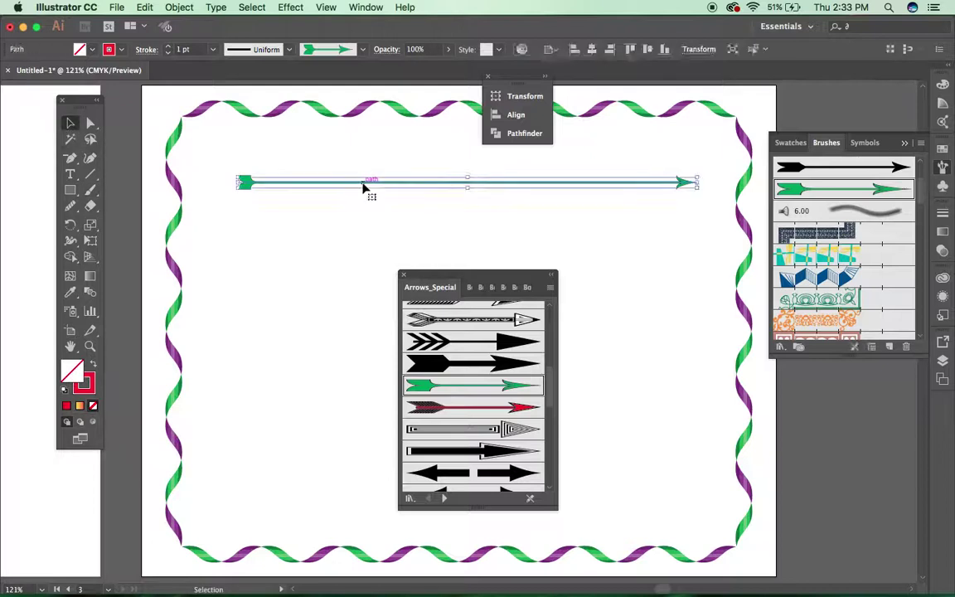
pyautogui.press('Delete')
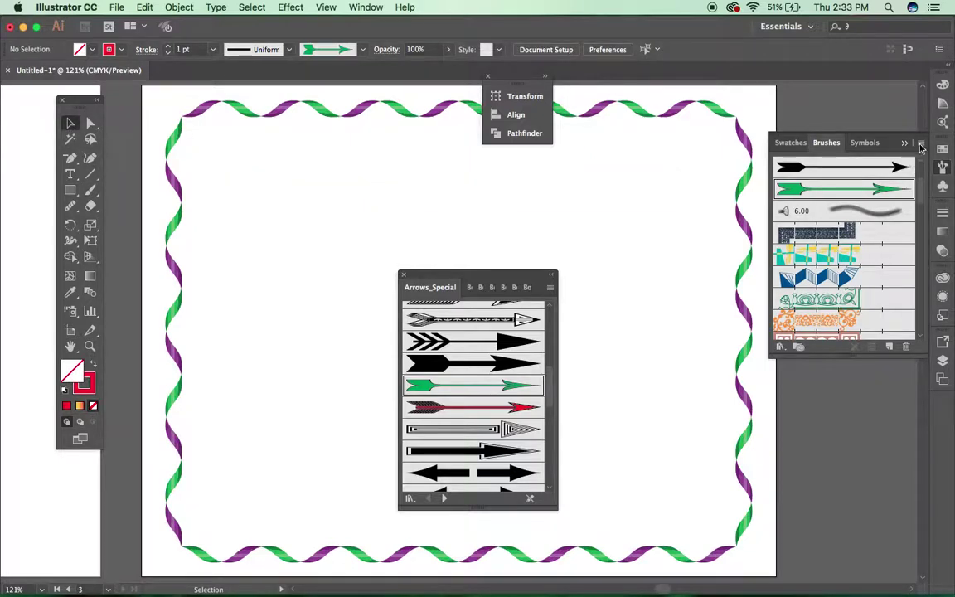
# Step: Undo the deletion to restore the straight green arrow, then deselect it
pyautogui.click(920, 142)
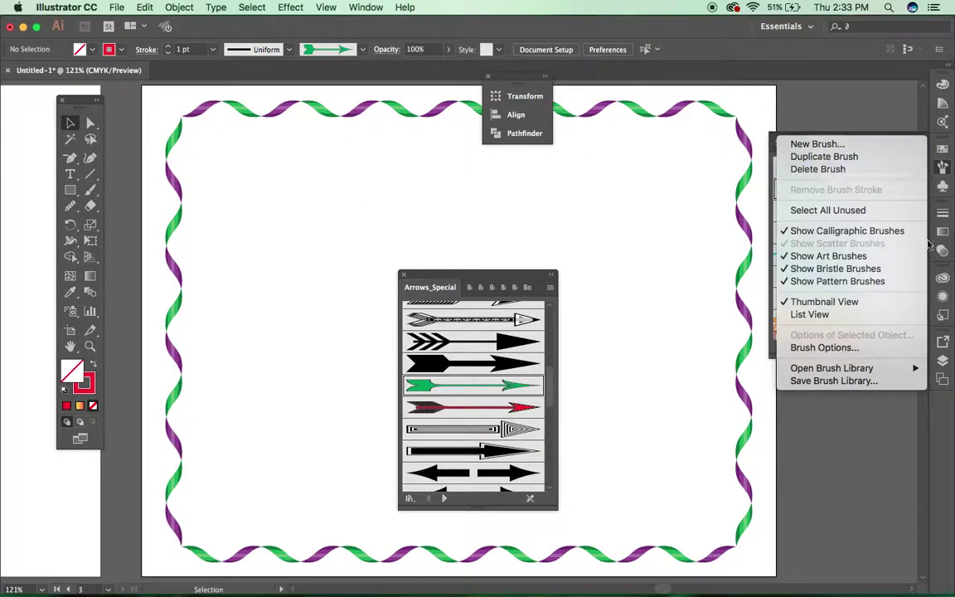
pyautogui.click(397, 94)
pyautogui.hotkey('ctrl', 'z')
pyautogui.click(398, 231)
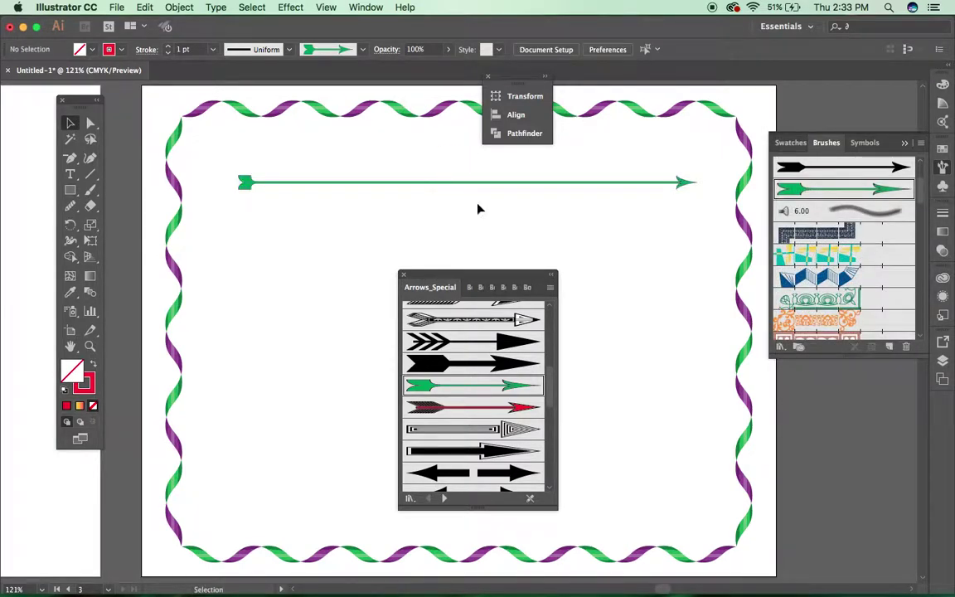
pyautogui.click(447, 183)
pyautogui.press('a')
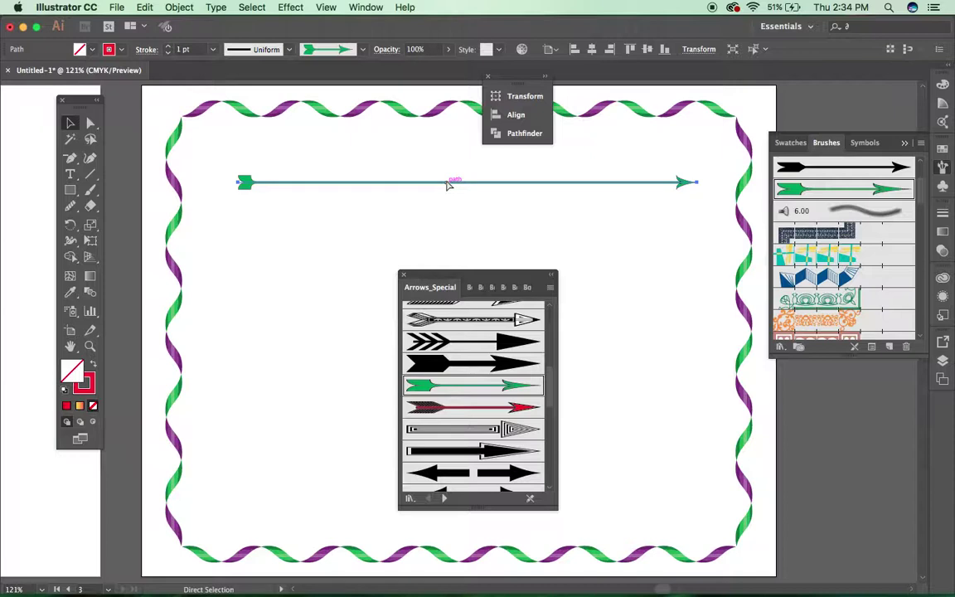
pyautogui.press('super+shift+a')
pyautogui.press('v')
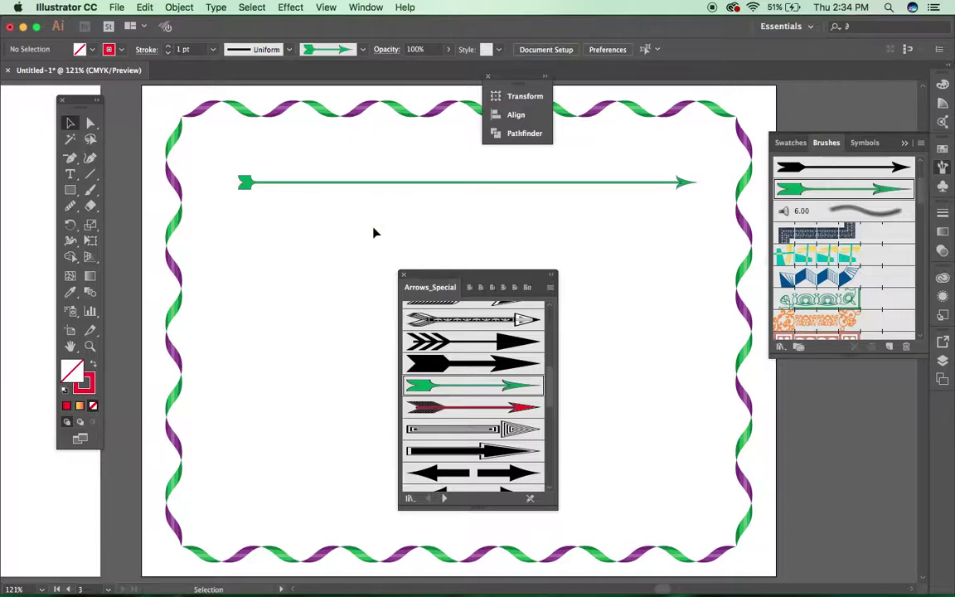
# Step: Open the Arrows_Standard brush library
pyautogui.click(922, 144)
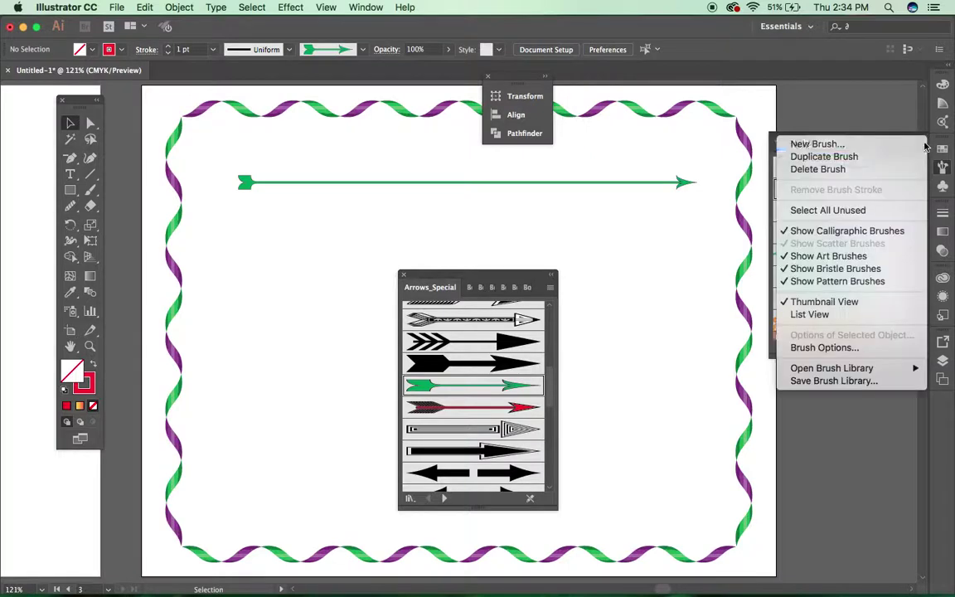
pyautogui.moveTo(783, 368)
pyautogui.moveTo(722, 373)
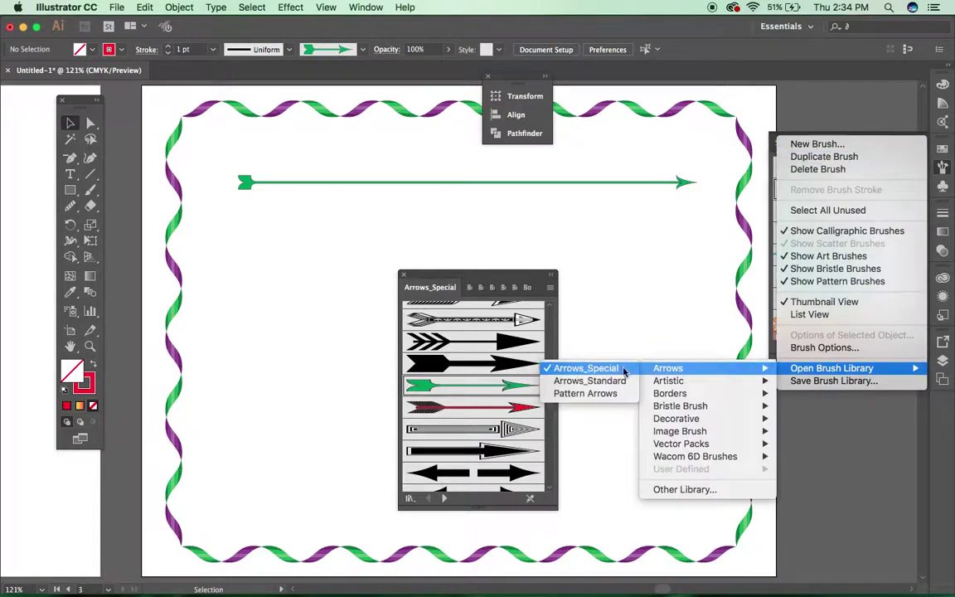
pyautogui.click(603, 383)
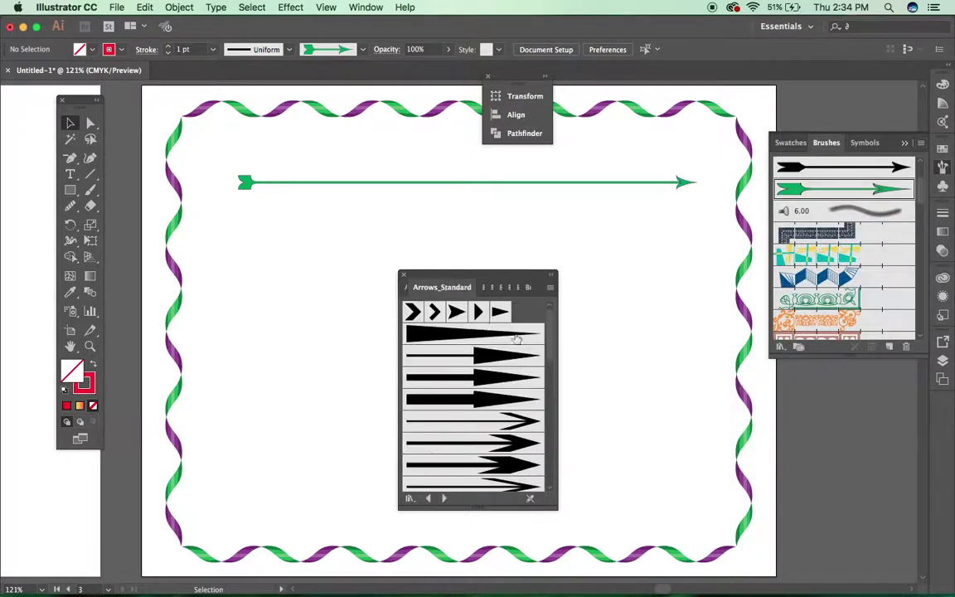
pyautogui.moveTo(547, 340); pyautogui.dragTo(549, 475)
# Step: Open the Decorative_Banners and Seals brush library
pyautogui.click(919, 143)
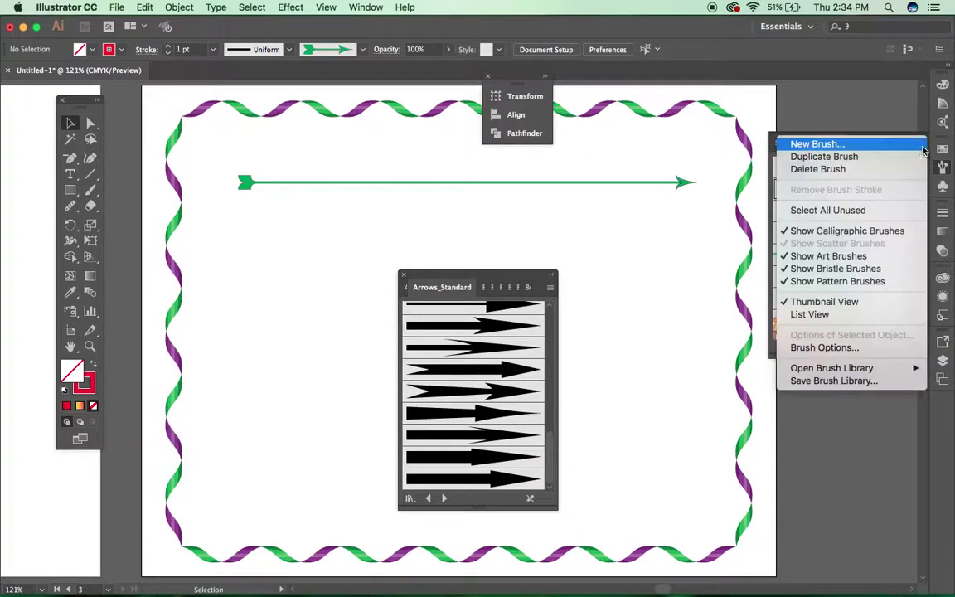
pyautogui.moveTo(867, 375)
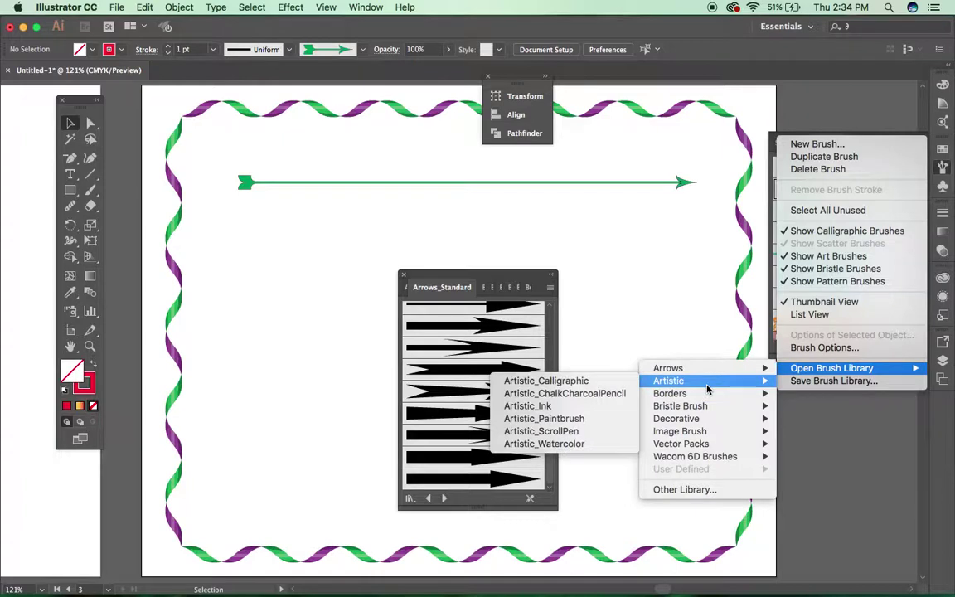
pyautogui.moveTo(707, 395)
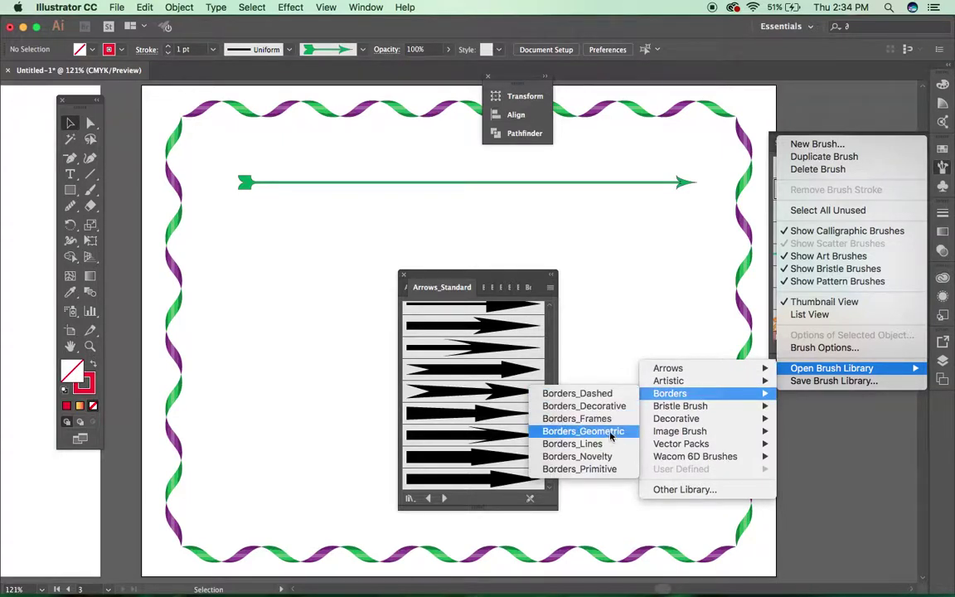
pyautogui.moveTo(685, 419)
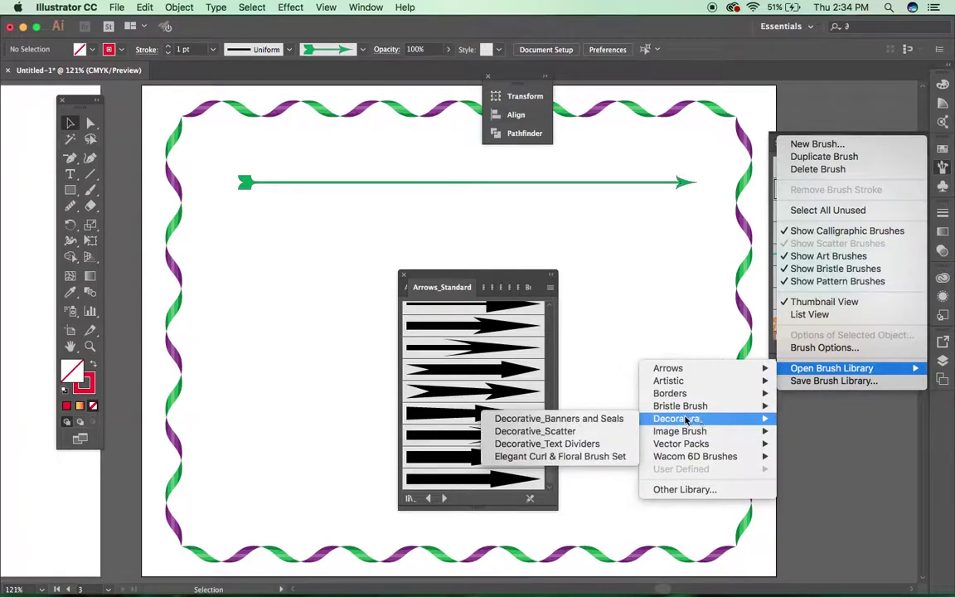
pyautogui.click(606, 422)
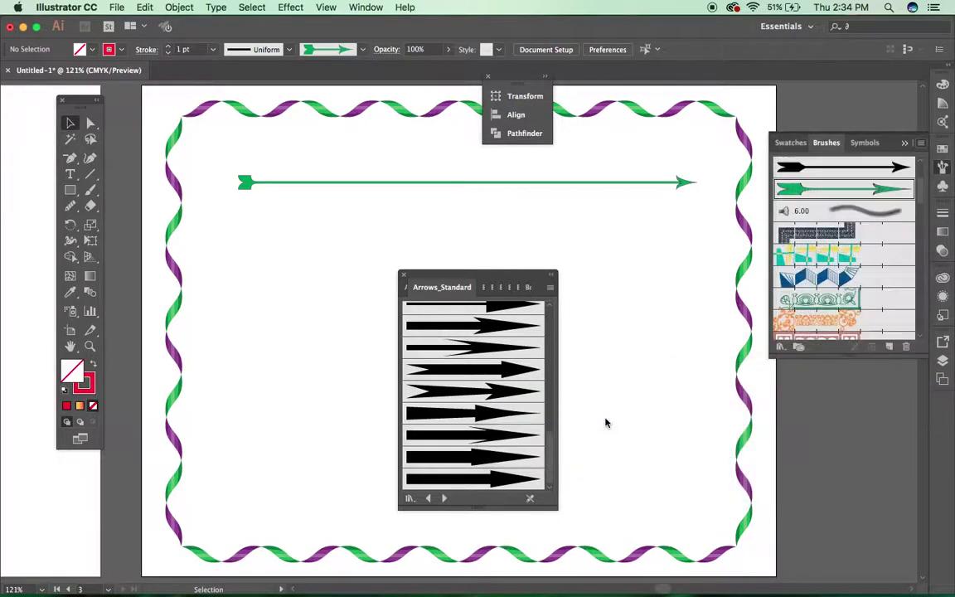
pyautogui.moveTo(470, 311); pyautogui.dragTo(452, 186)
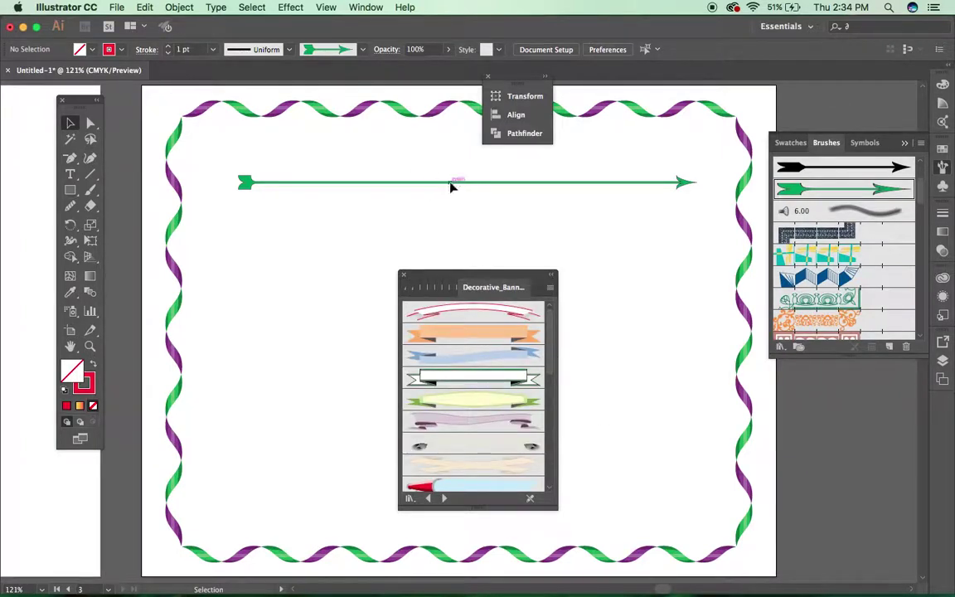
# Step: Paint a banner stroke below the green arrow, enlarge it from the centre and nudge right
pyautogui.click(91, 190)
pyautogui.moveTo(458, 336)
pyautogui.mouseDown()
pyautogui.moveTo(431, 307)
pyautogui.moveTo(454, 256)
pyautogui.moveTo(455, 228)
pyautogui.mouseUp()
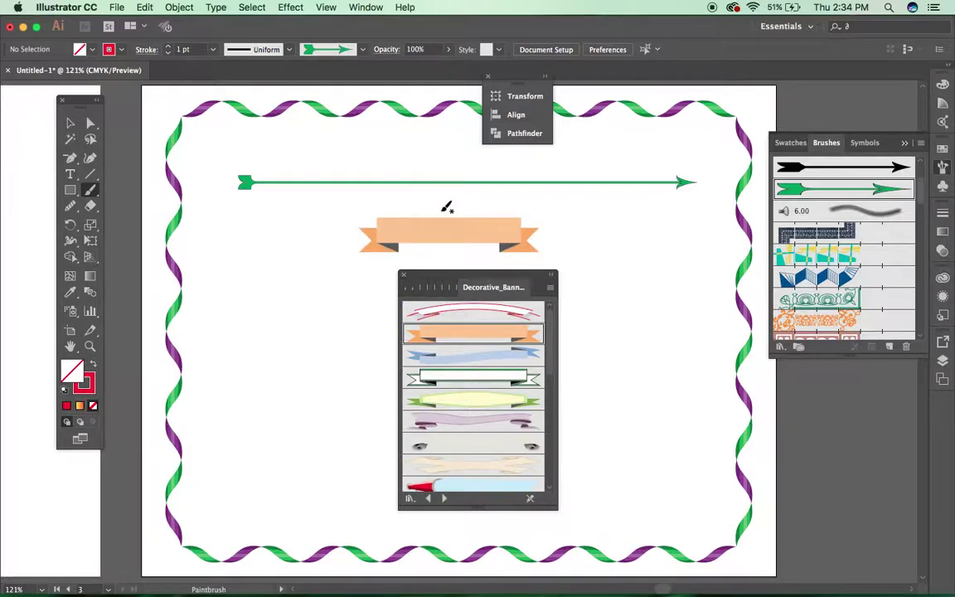
pyautogui.click(70, 122)
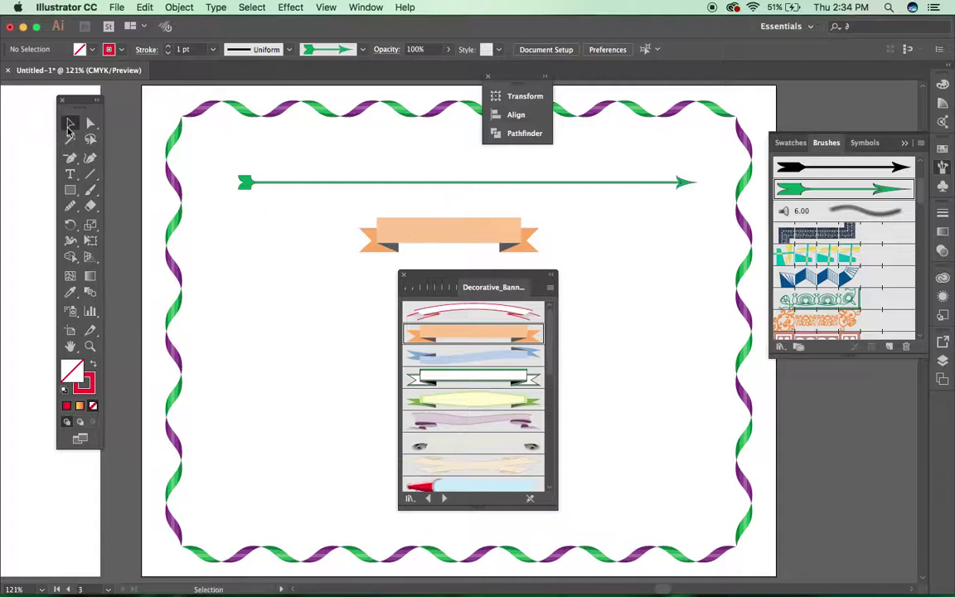
pyautogui.click(482, 236)
pyautogui.moveTo(540, 253); pyautogui.dragTo(639, 273)
pyautogui.moveTo(523, 237); pyautogui.dragTo(533, 237)
pyautogui.click(631, 315)
# Step: Apply the orange ribbon brush from Decorative_Banners to the selected banner path
pyautogui.moveTo(537, 296); pyautogui.dragTo(782, 348)
pyautogui.click(497, 223)
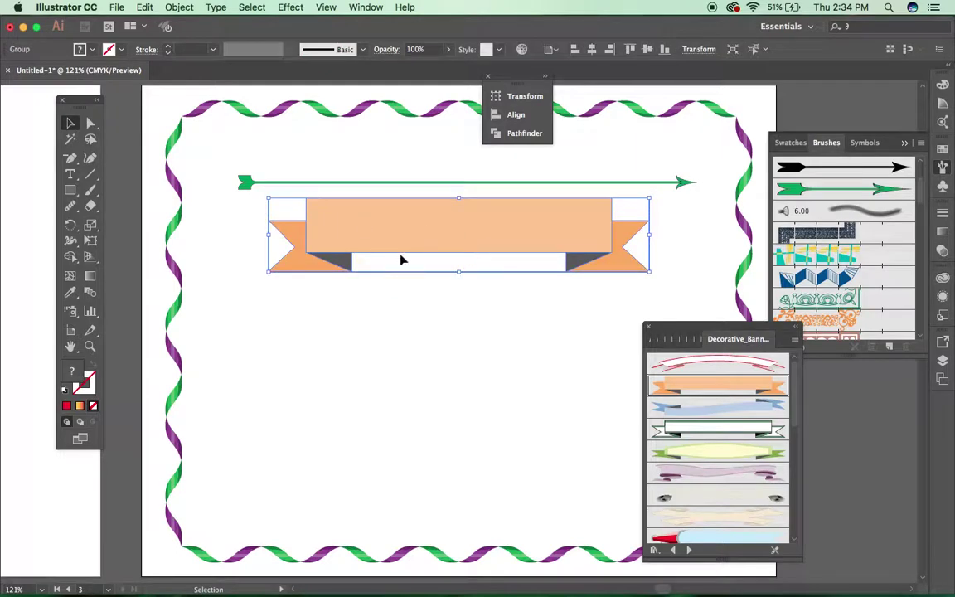
pyautogui.click(92, 191)
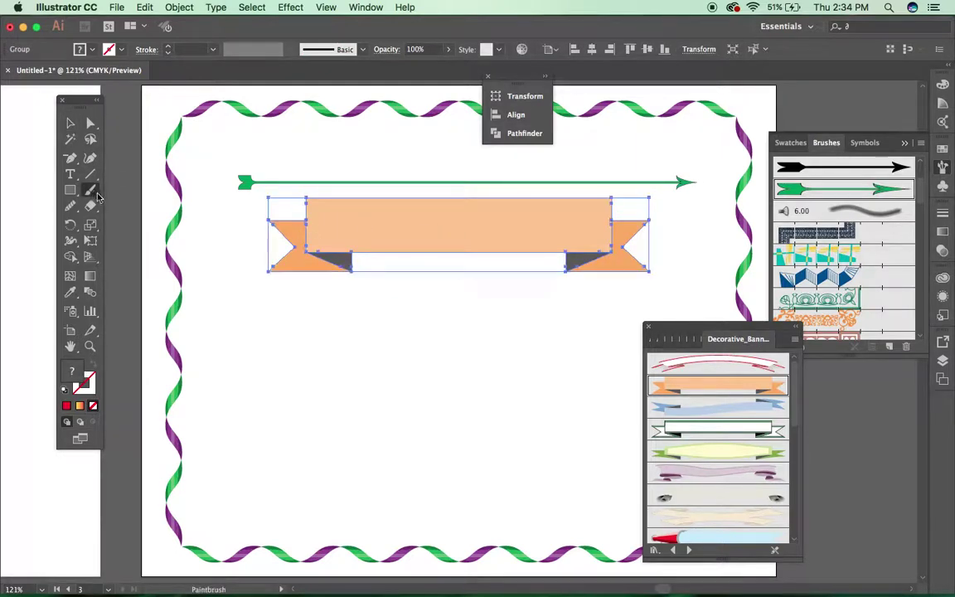
pyautogui.click(717, 384)
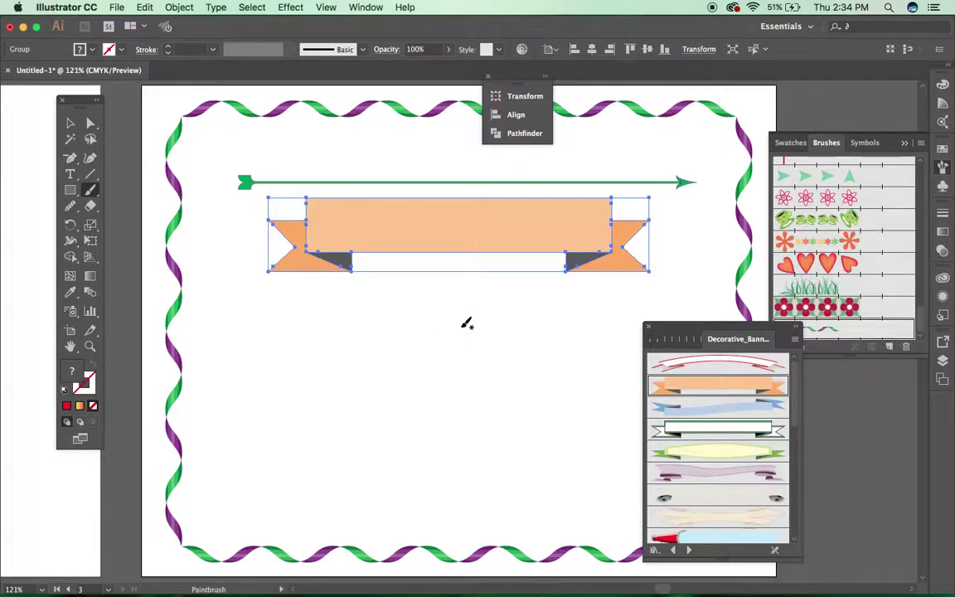
pyautogui.click(70, 123)
pyautogui.click(393, 294)
pyautogui.click(414, 238)
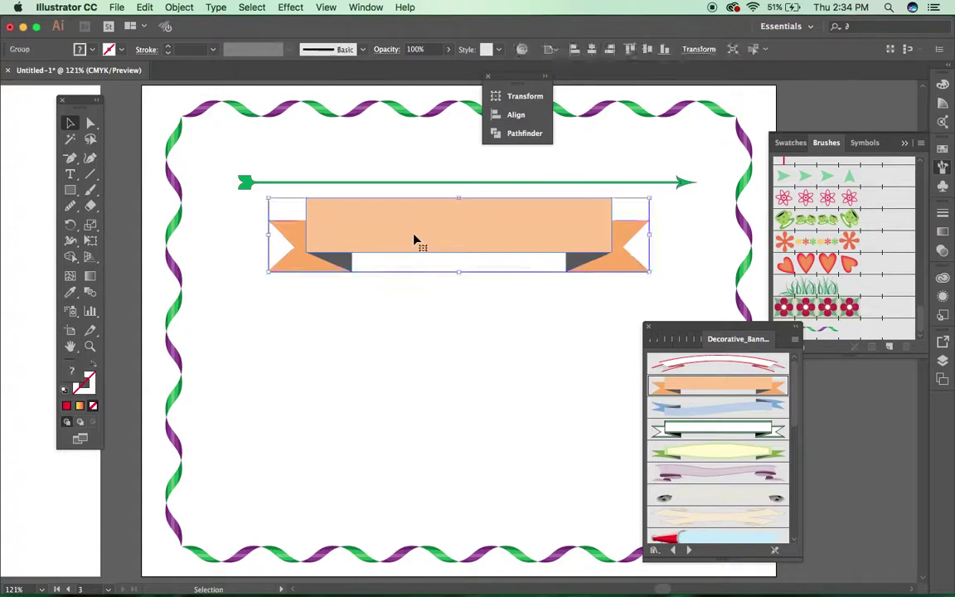
pyautogui.click(406, 379)
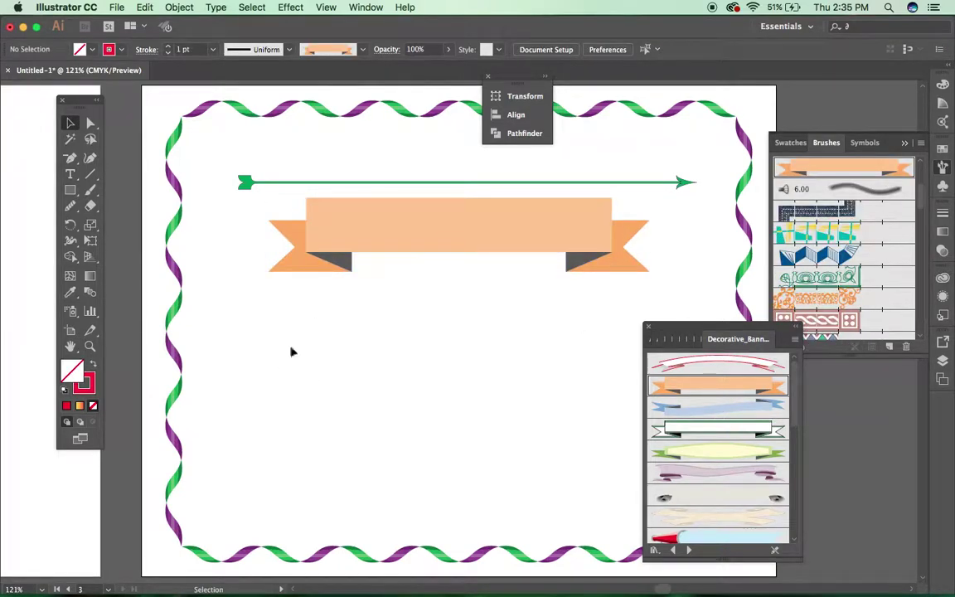
pyautogui.press('b')
pyautogui.moveTo(289, 408)
pyautogui.mouseDown()
pyautogui.moveTo(354, 377)
pyautogui.moveTo(557, 369)
pyautogui.mouseUp()
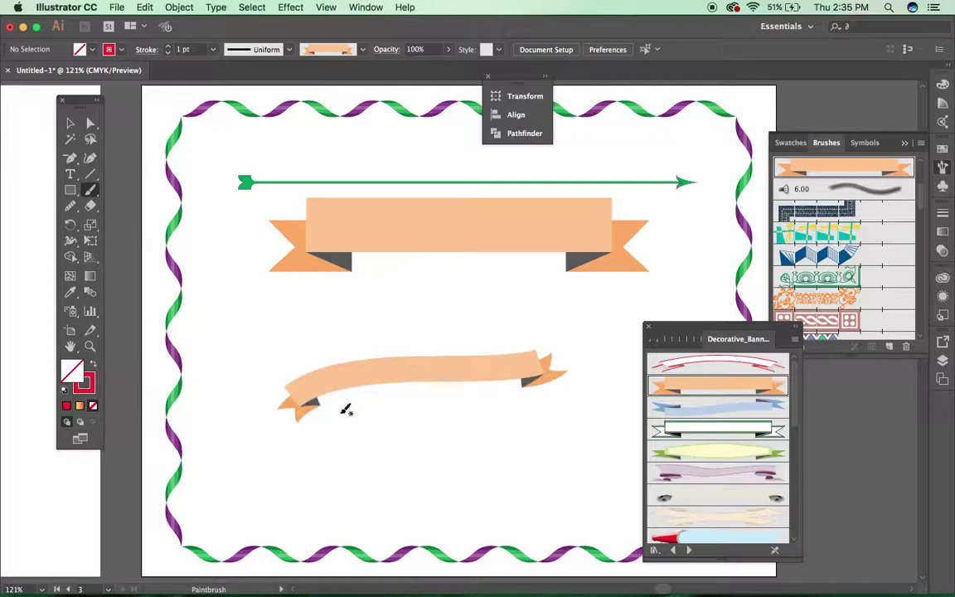
pyautogui.press('super+z')
pyautogui.click(71, 122)
pyautogui.click(464, 224)
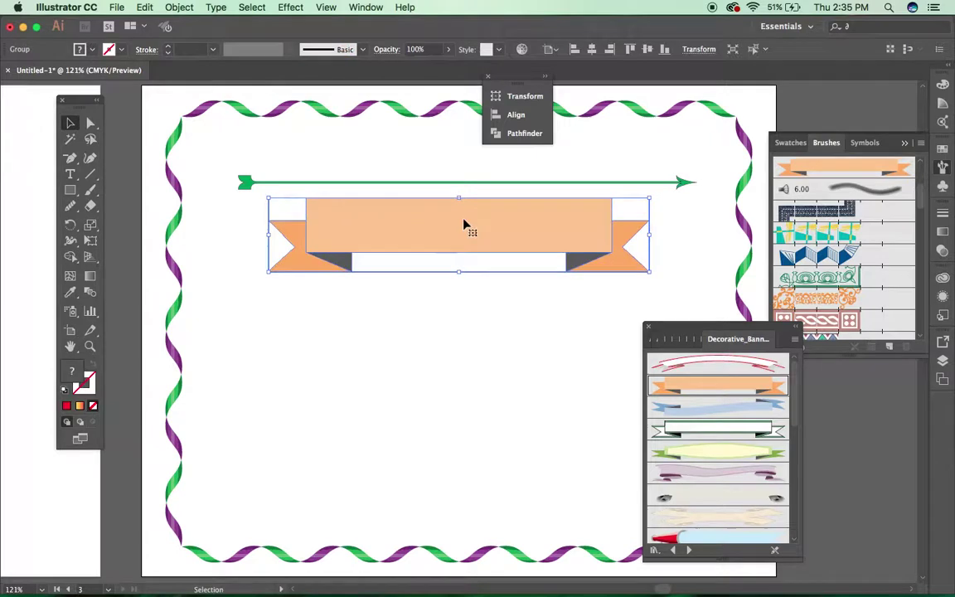
# Step: Select the banner's left fold with Direct Selection and fill it blue
pyautogui.click(93, 131)
pyautogui.click(362, 271)
pyautogui.click(328, 251)
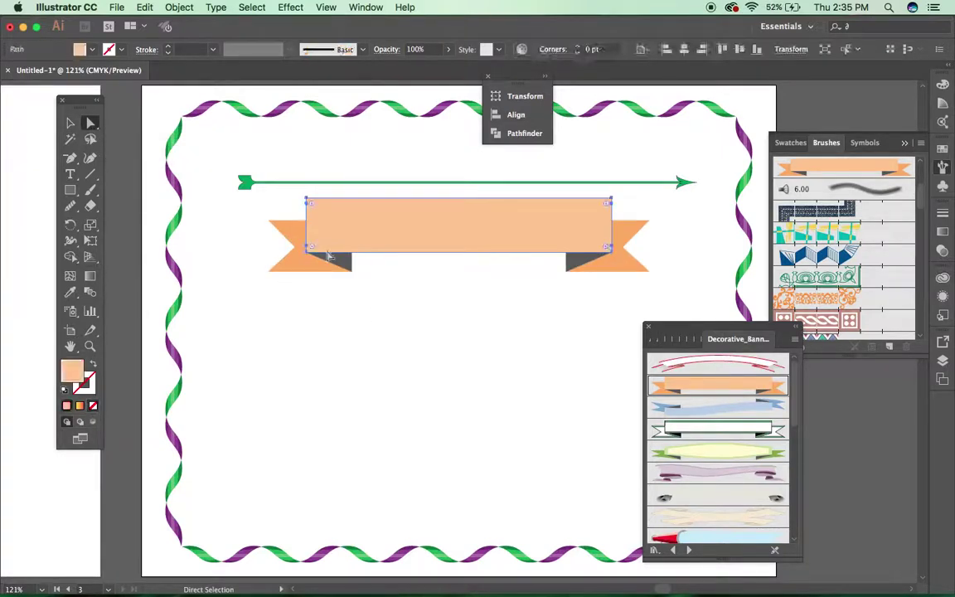
pyautogui.click(305, 276)
pyautogui.click(336, 264)
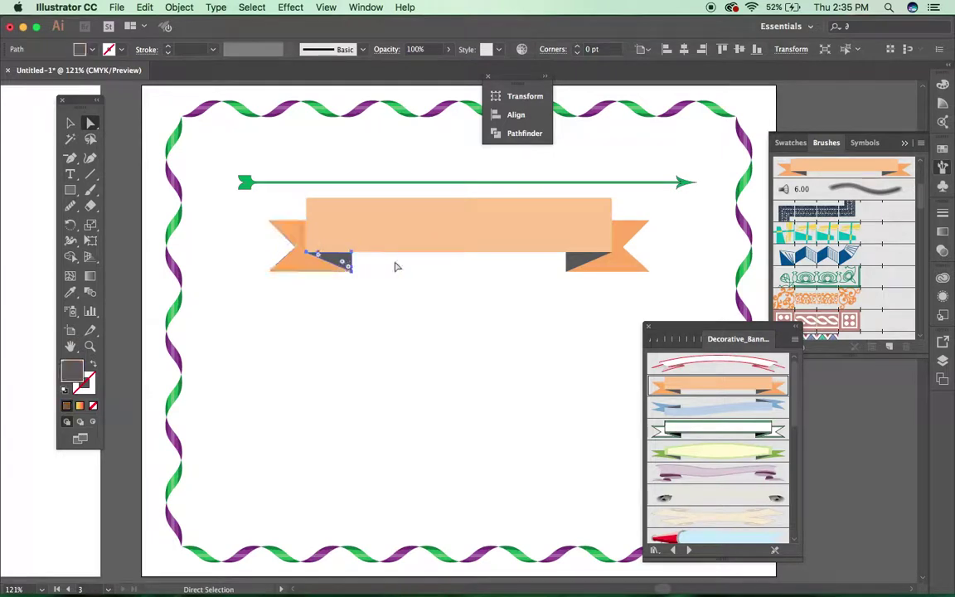
pyautogui.click(580, 264)
pyautogui.click(608, 259)
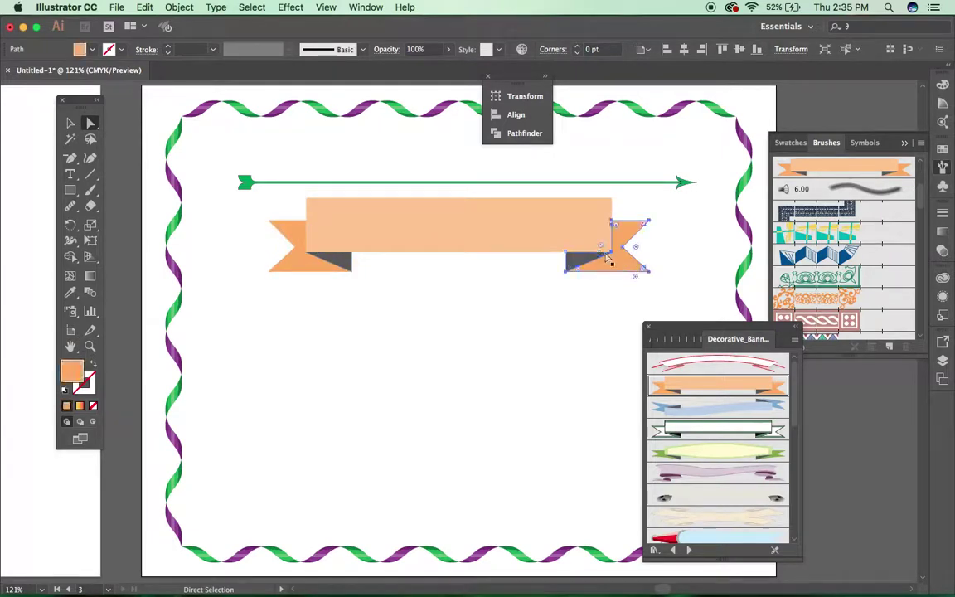
pyautogui.click(335, 267)
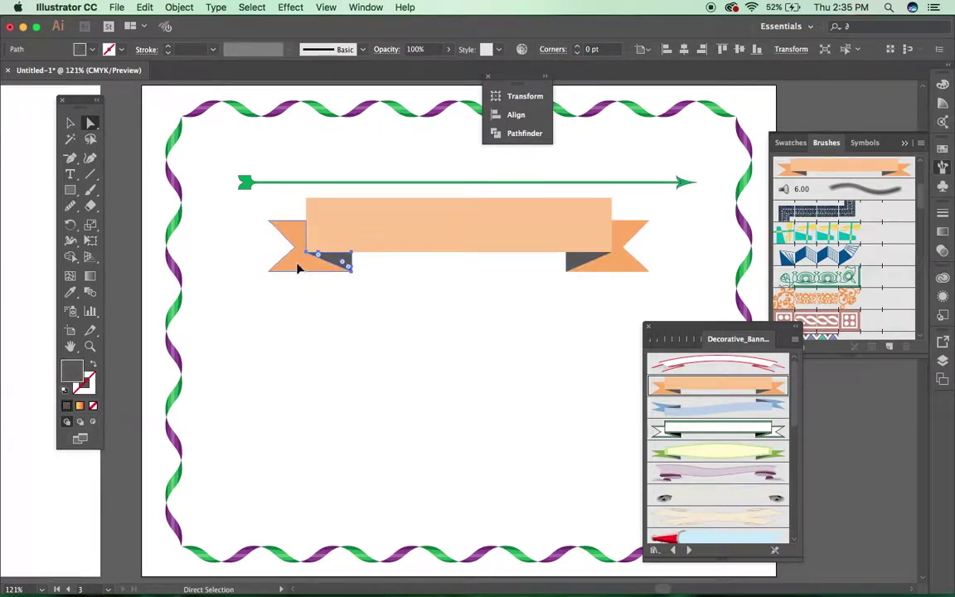
pyautogui.click(298, 267)
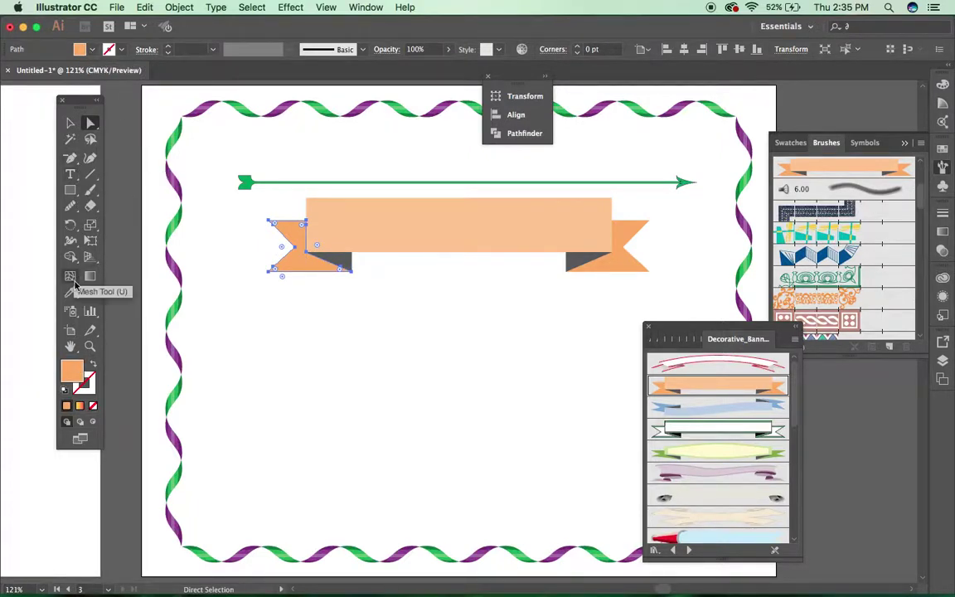
pyautogui.click(348, 263)
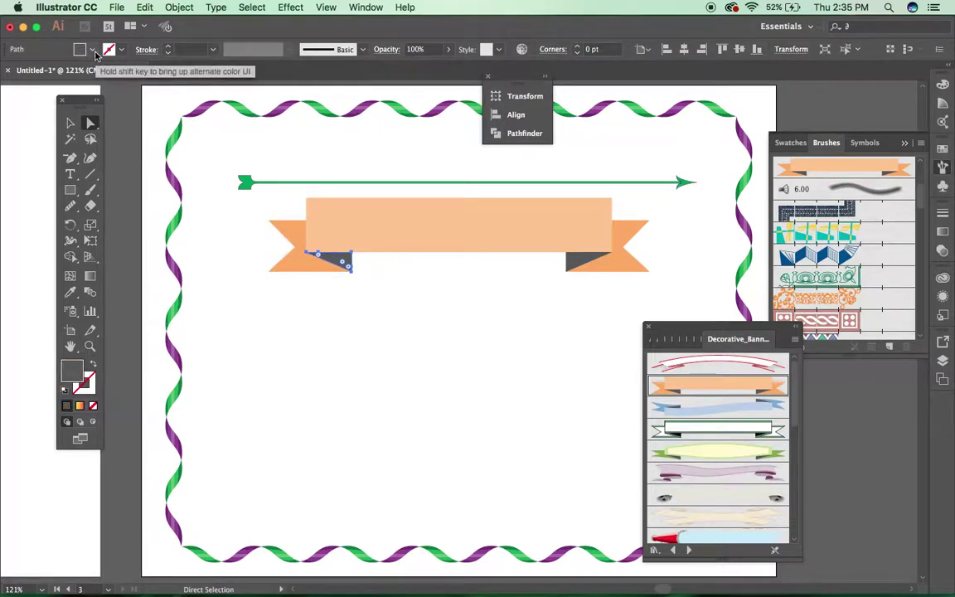
pyautogui.click(92, 50)
pyautogui.click(103, 84)
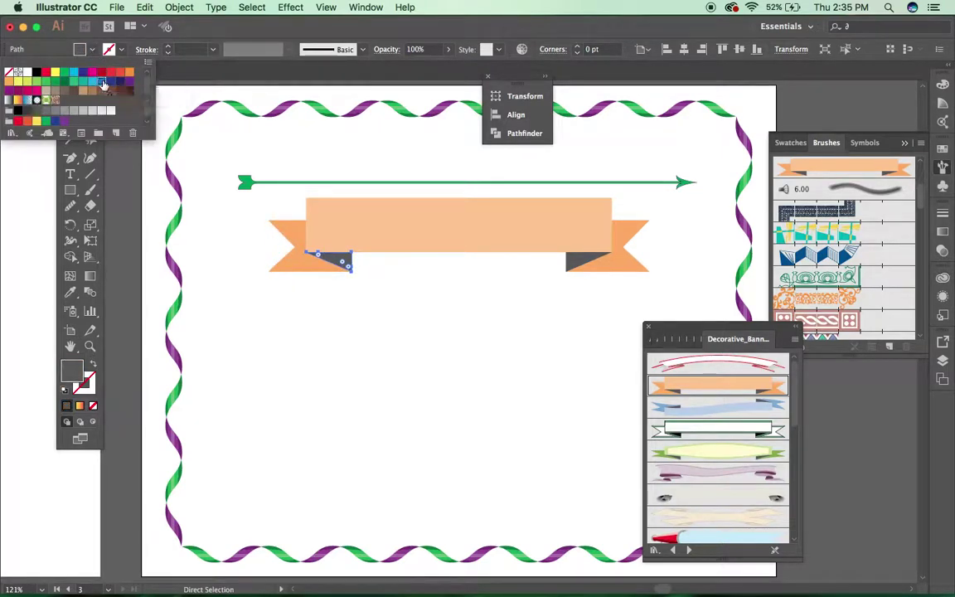
# Step: Fill the centre rectangle navy and the right fold blue
pyautogui.click(362, 221)
pyautogui.click(356, 226)
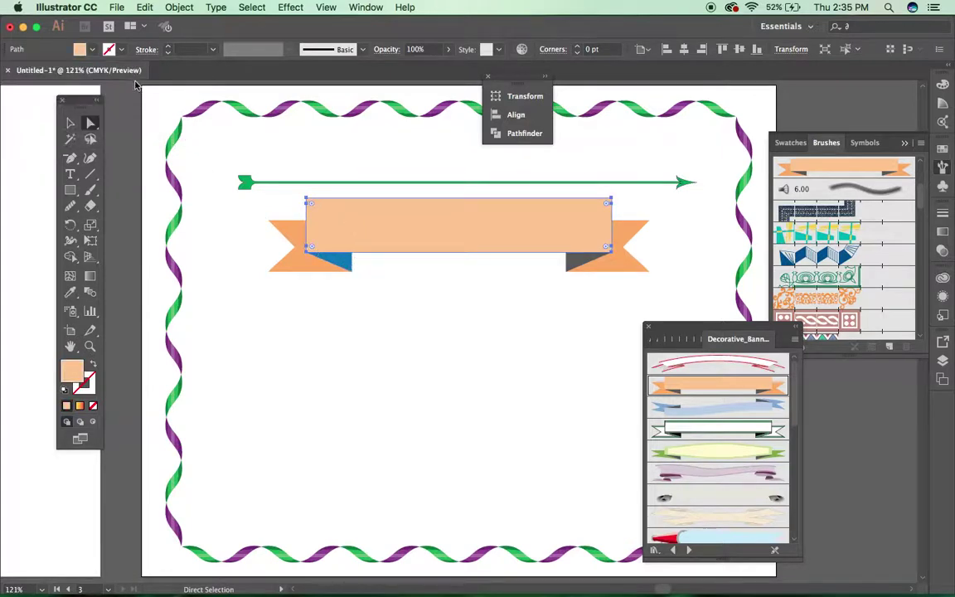
pyautogui.click(92, 50)
pyautogui.click(111, 84)
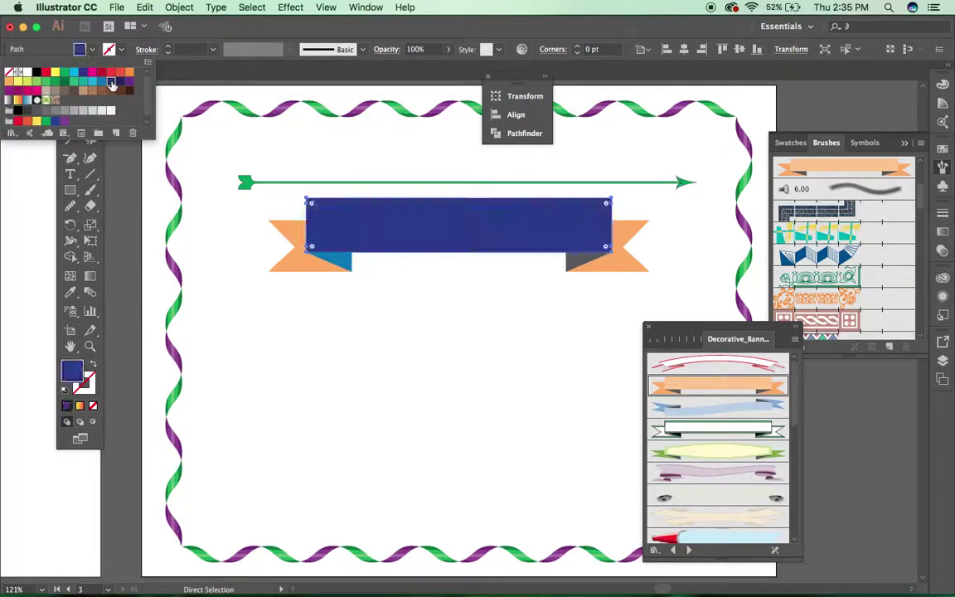
pyautogui.click(572, 265)
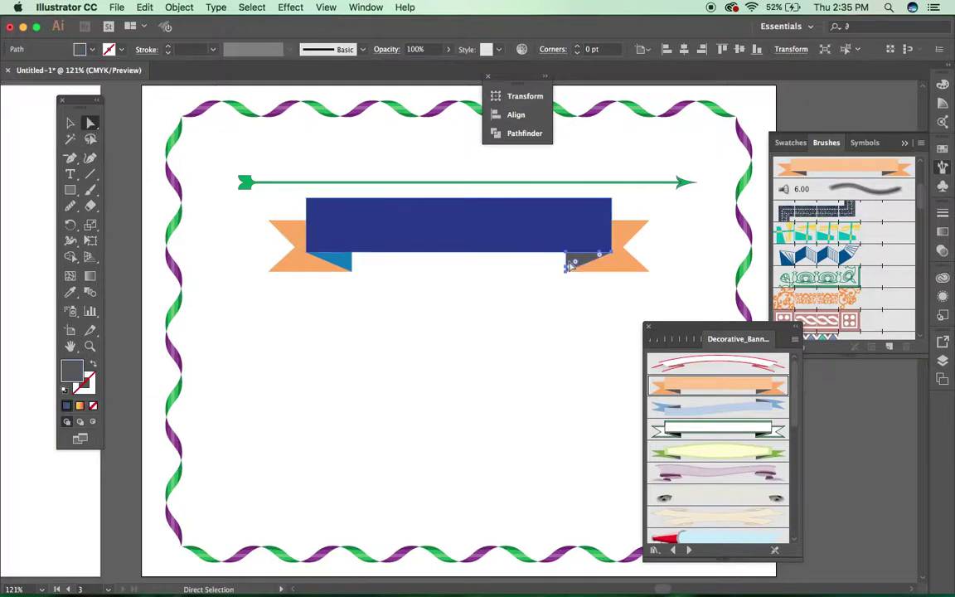
pyautogui.click(88, 50)
pyautogui.click(102, 83)
# Step: Fill both the right and left banner tails brown, then deselect
pyautogui.click(531, 294)
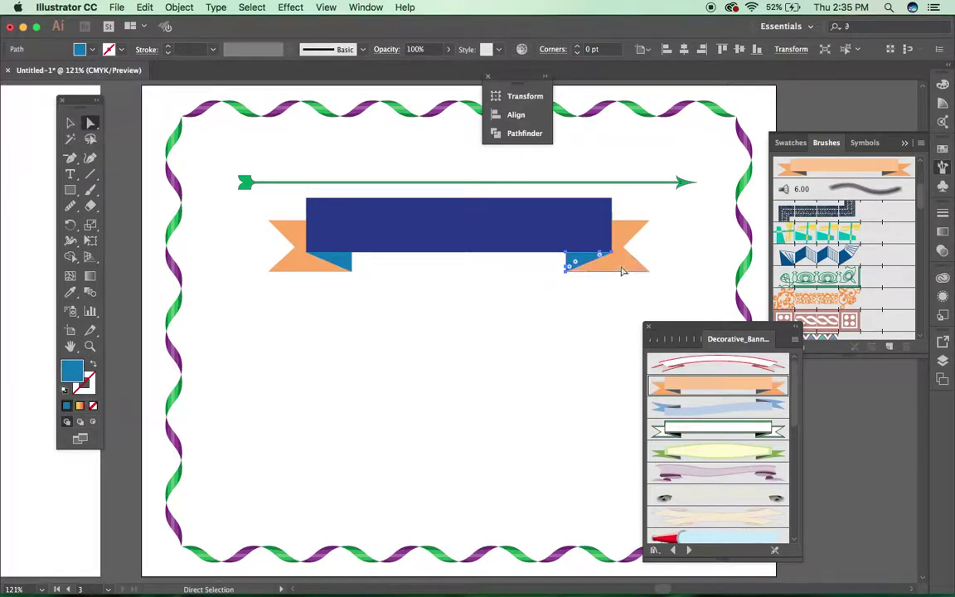
pyautogui.click(622, 266)
pyautogui.click(88, 50)
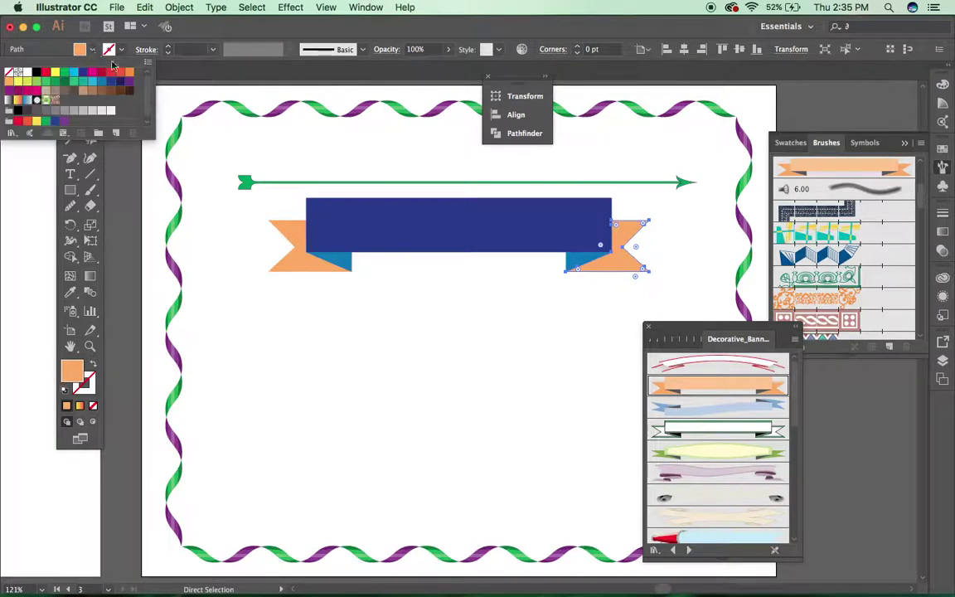
pyautogui.click(101, 92)
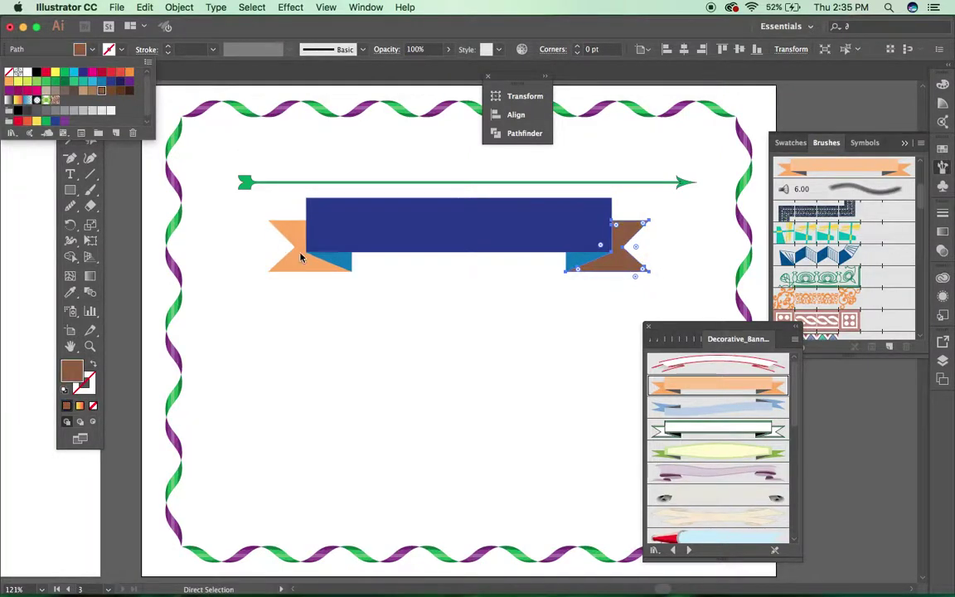
pyautogui.click(269, 226)
pyautogui.click(275, 239)
pyautogui.click(89, 51)
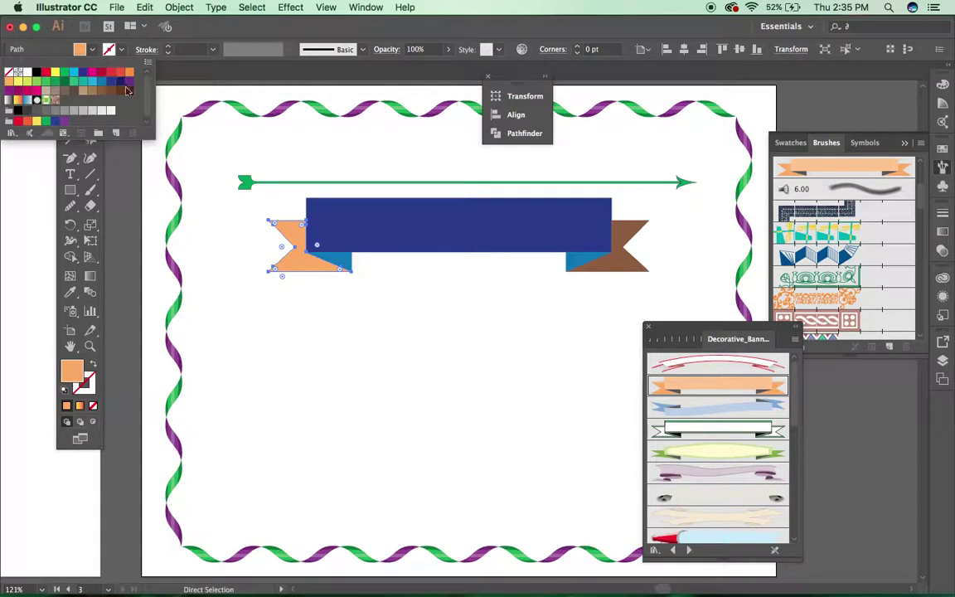
pyautogui.click(112, 94)
pyautogui.click(345, 294)
pyautogui.click(343, 300)
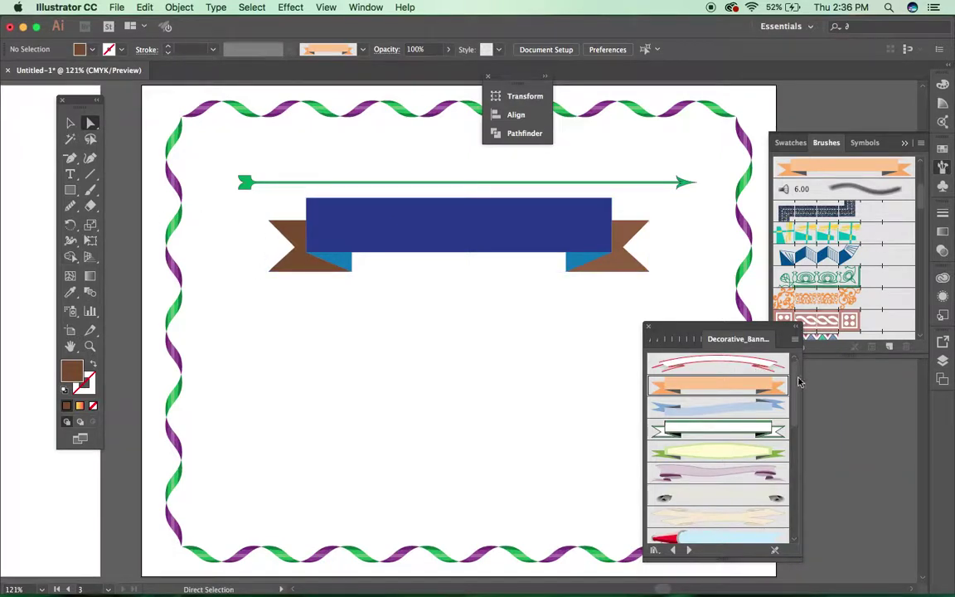
# Step: Paint a stroke with the yellow-green banner brush across the page's left side
pyautogui.moveTo(793, 408); pyautogui.dragTo(790, 515)
pyautogui.scroll(10, 790, 516)
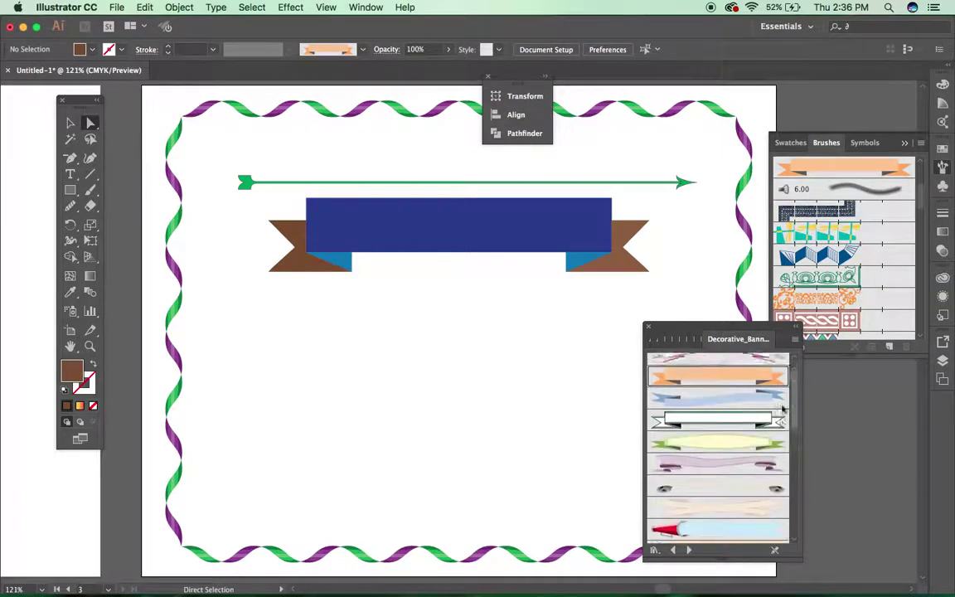
pyautogui.click(91, 190)
pyautogui.moveTo(711, 454)
pyautogui.mouseDown()
pyautogui.moveTo(642, 443)
pyautogui.moveTo(303, 336)
pyautogui.mouseUp()
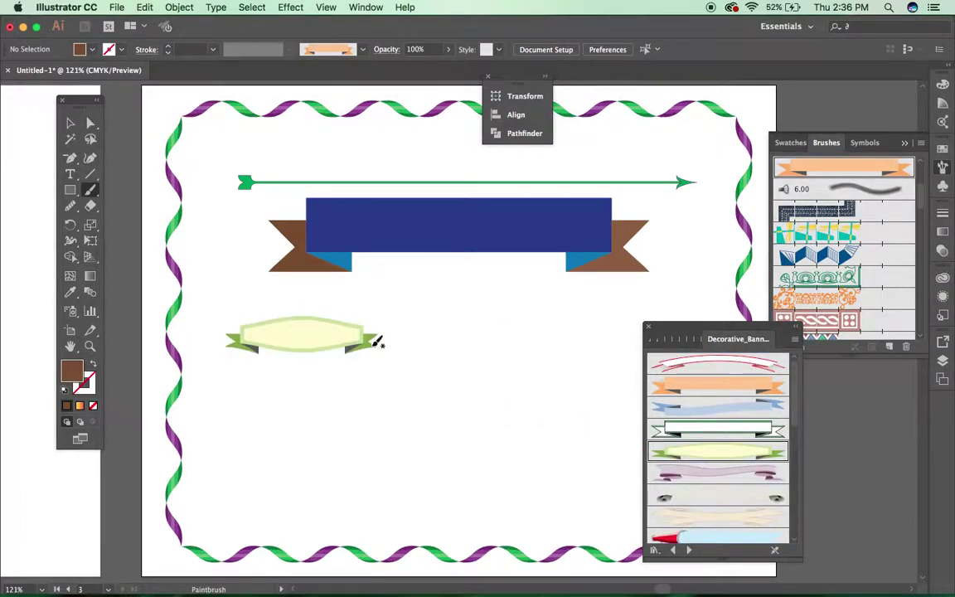
pyautogui.click(71, 123)
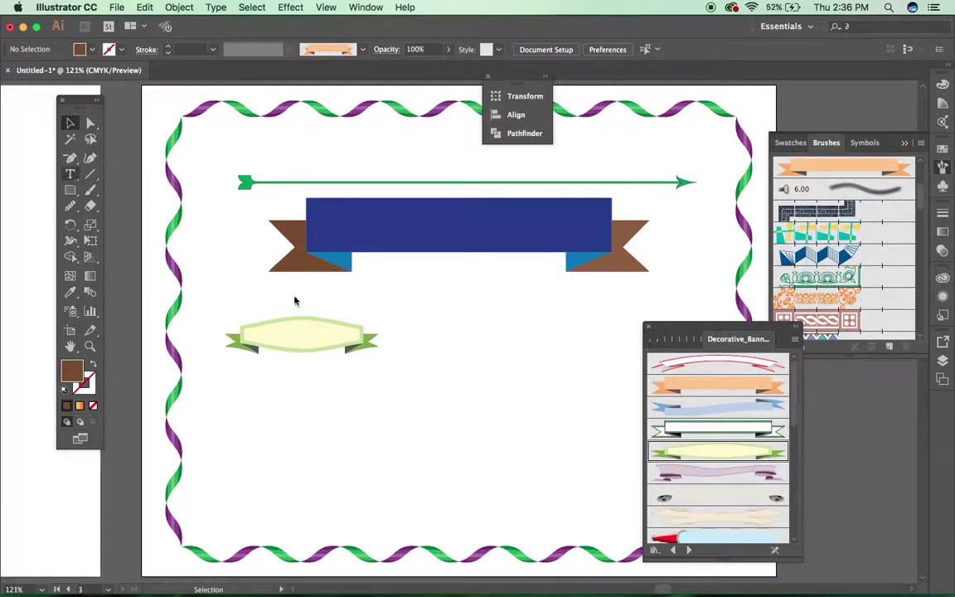
pyautogui.click(71, 174)
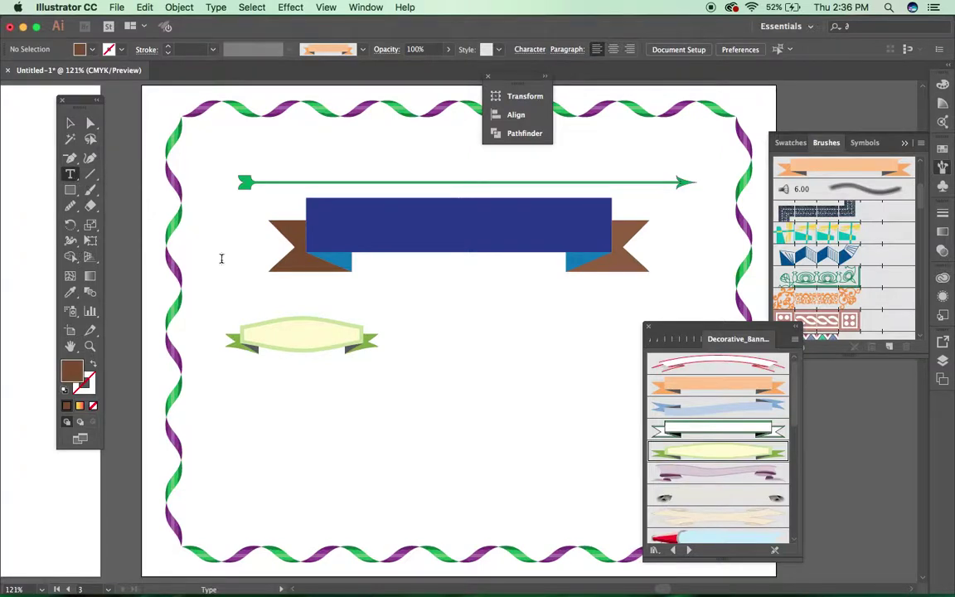
# Step: Type 'Certificate' low on the page and scale the text up
pyautogui.click(295, 429)
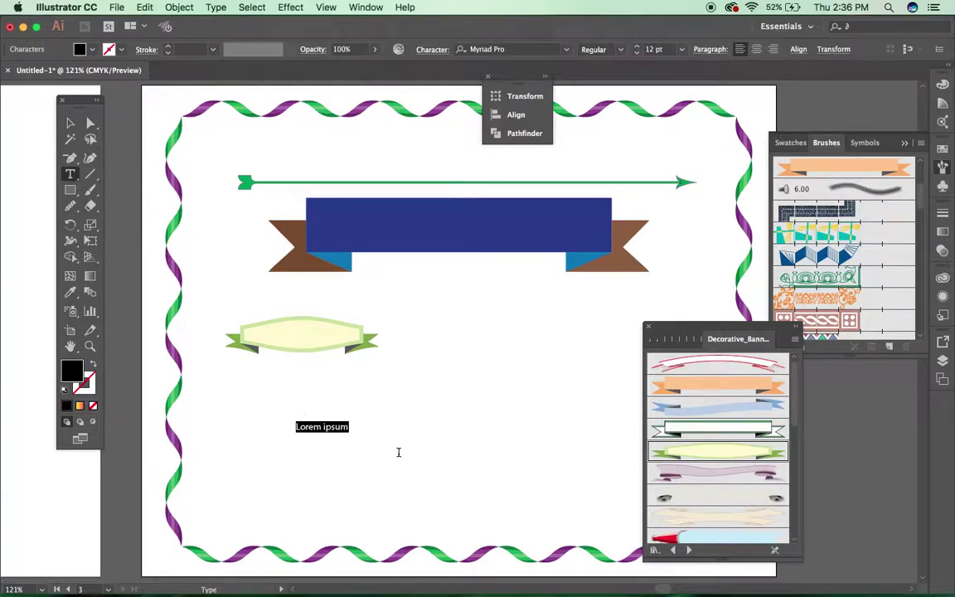
pyautogui.write('Certificate')
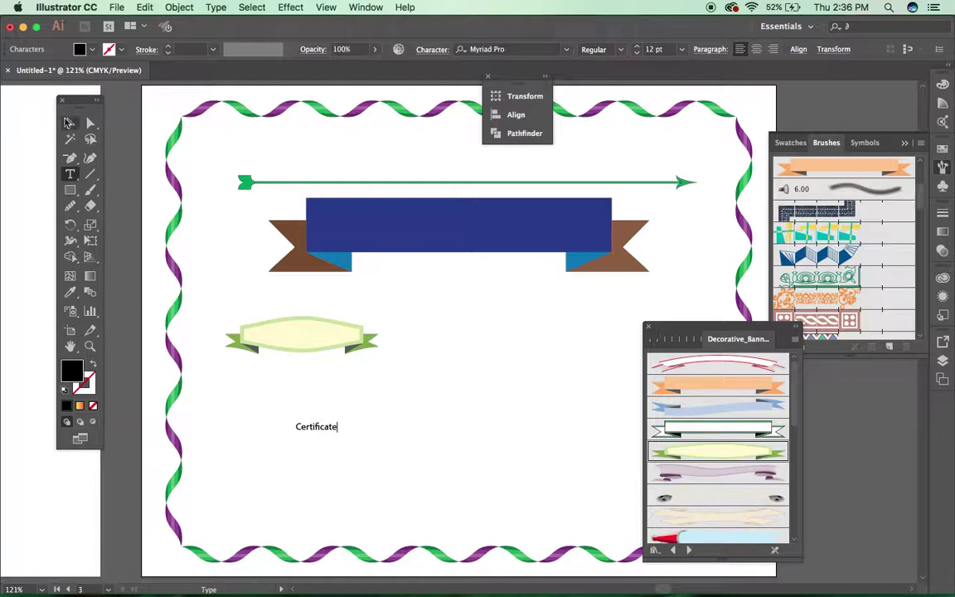
pyautogui.click(69, 123)
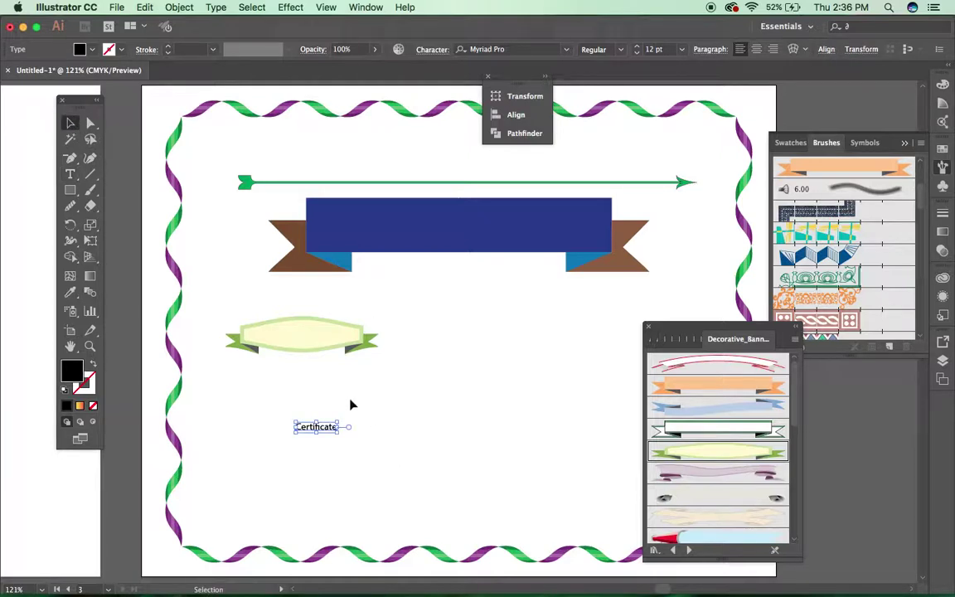
pyautogui.moveTo(338, 431); pyautogui.dragTo(398, 471)
# Step: Set the Certificate text's font to Calibri Bold Italic
pyautogui.click(531, 51)
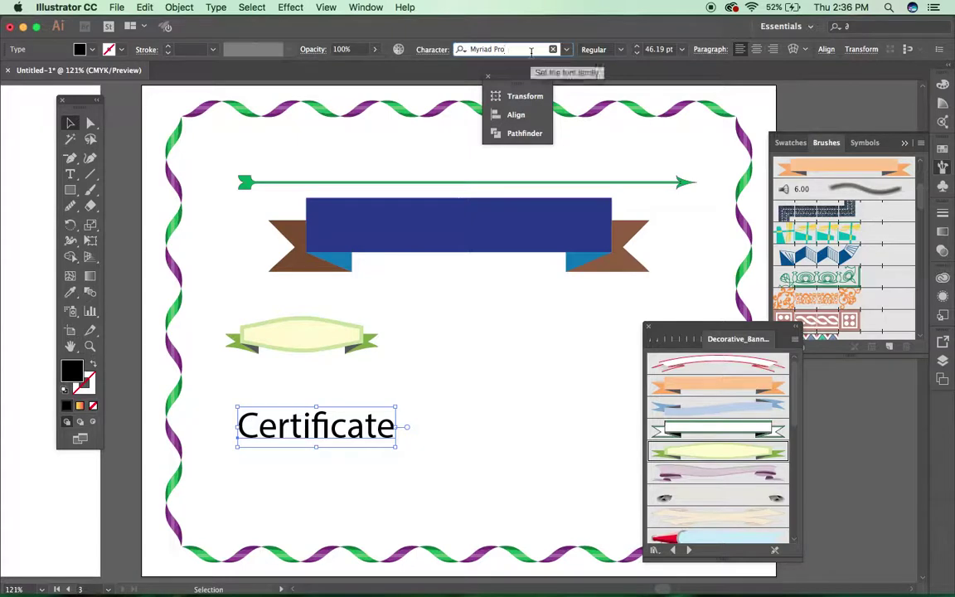
pyautogui.press('BackSpace')
pyautogui.press('BackSpace')
pyautogui.press('BackSpace')
pyautogui.press('BackSpace')
pyautogui.press('BackSpace')
pyautogui.press('BackSpace')
pyautogui.press('BackSpace')
pyautogui.press('BackSpace')
pyautogui.press('BackSpace')
pyautogui.press('BackSpace')
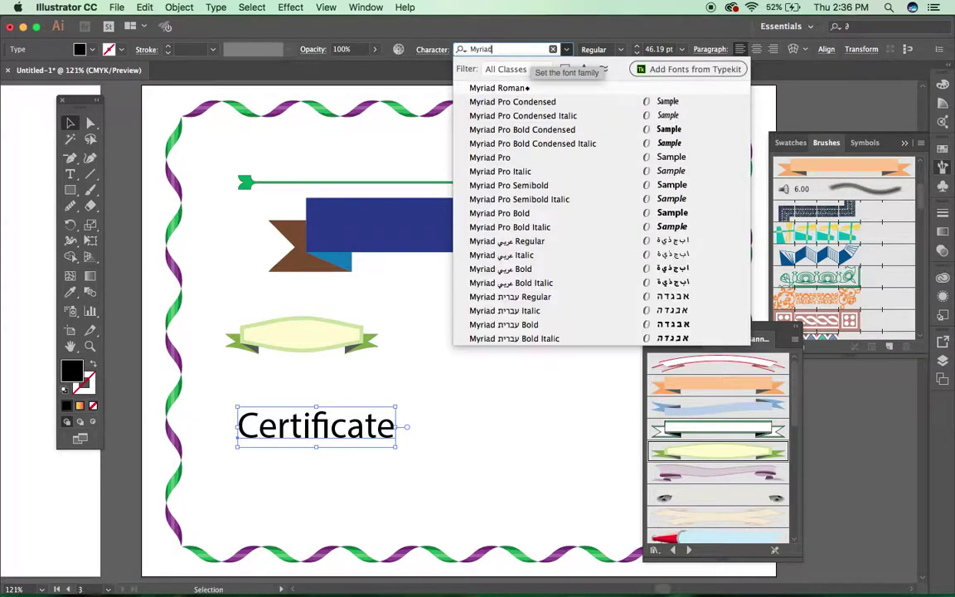
pyautogui.write('calib')
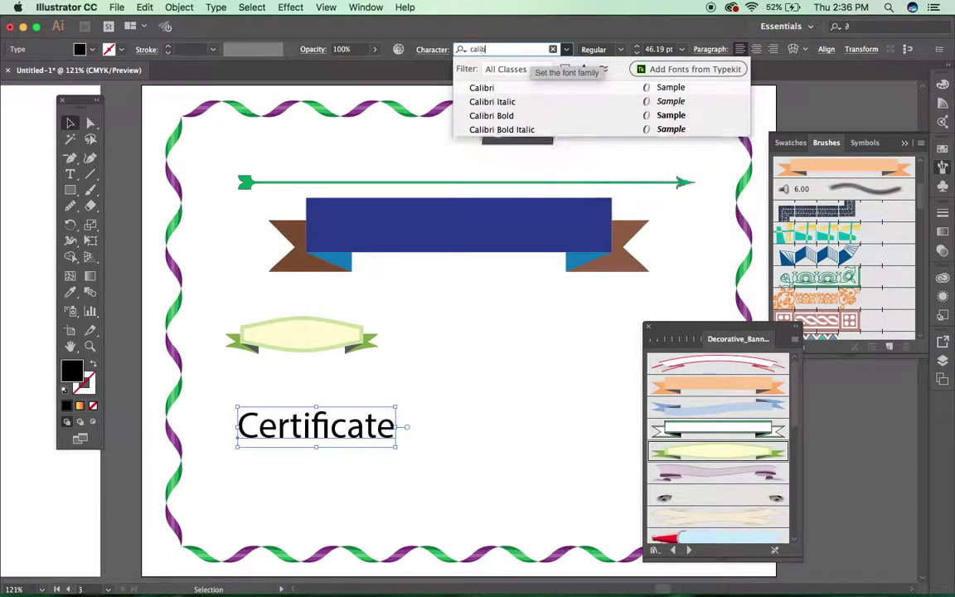
pyautogui.press('Down')
pyautogui.press('Down')
pyautogui.press('Down')
pyautogui.press('Return')
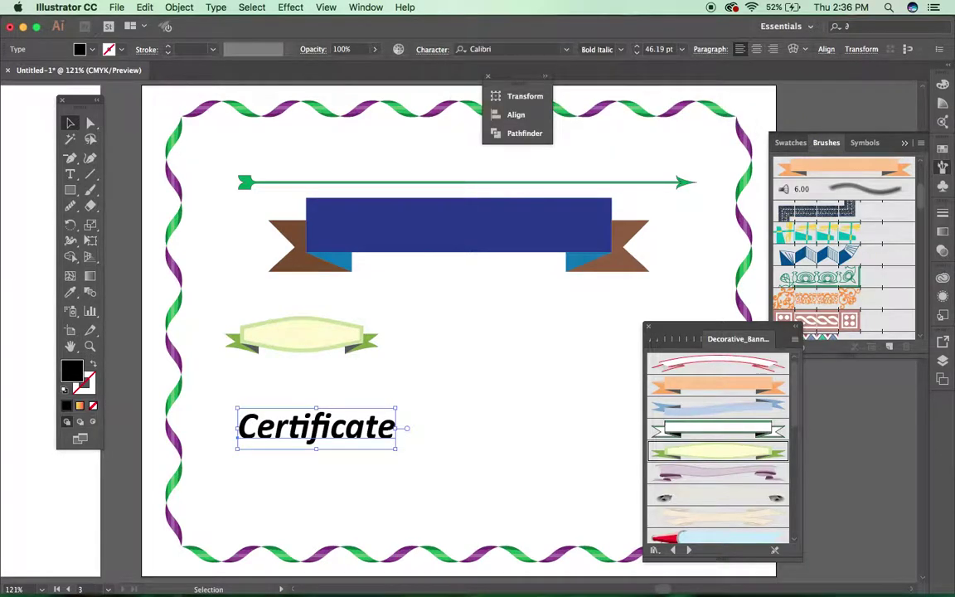
# Step: Fill the text white and move it onto the navy banner
pyautogui.click(86, 50)
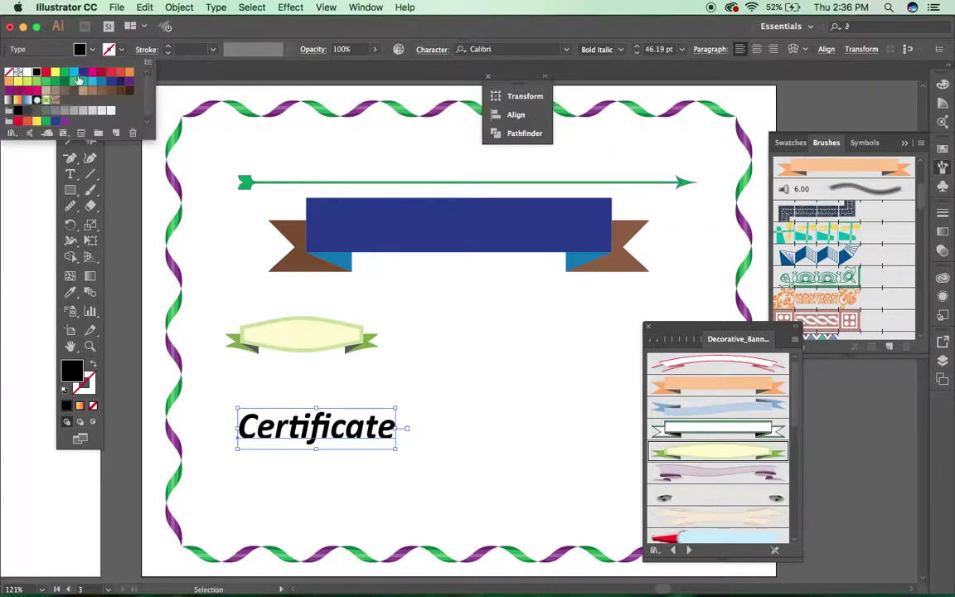
pyautogui.click(29, 72)
pyautogui.click(330, 398)
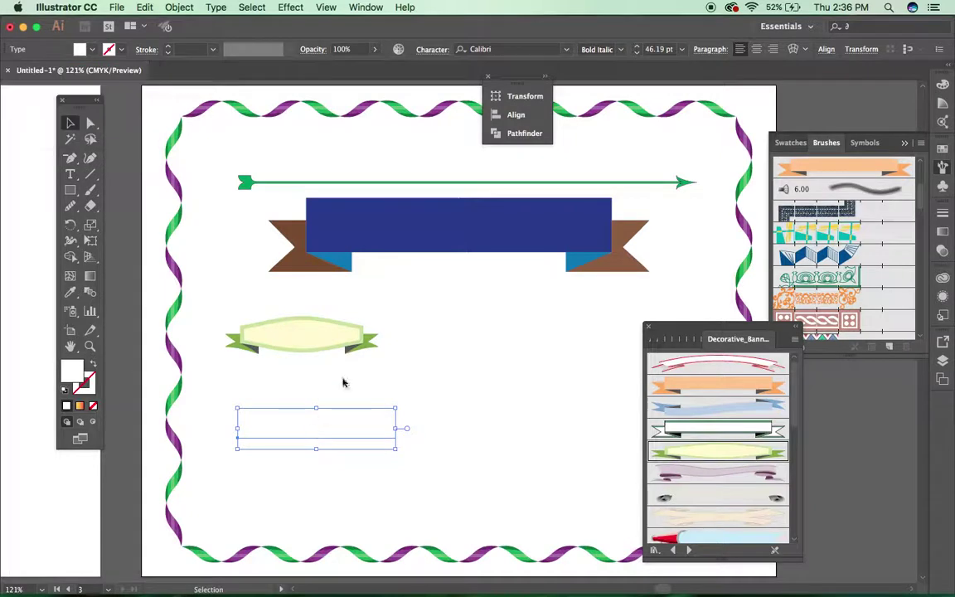
pyautogui.moveTo(329, 415); pyautogui.dragTo(464, 218)
pyautogui.click(479, 315)
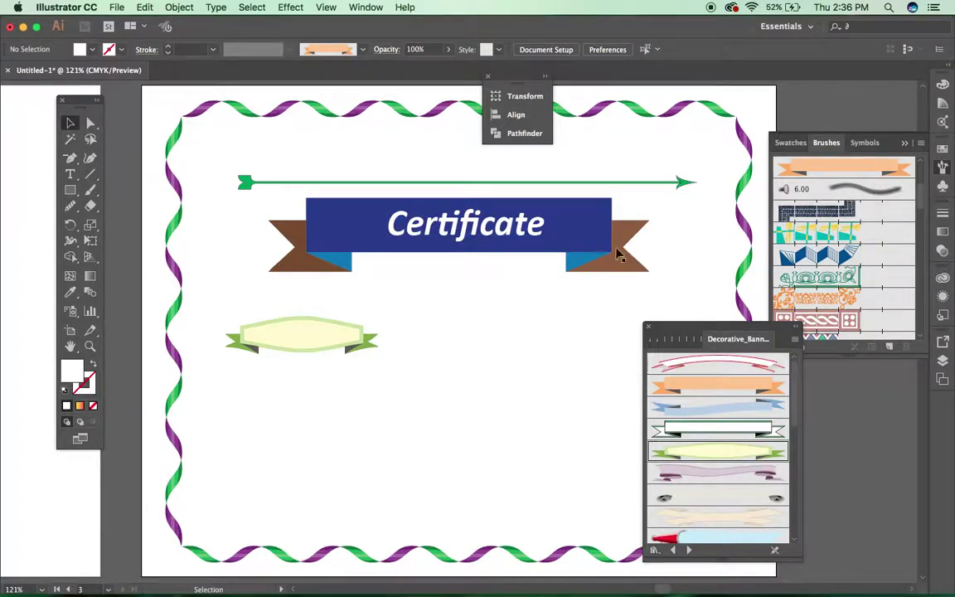
pyautogui.click(922, 143)
# Step: Close the floating Decorative Banners brush library panel
pyautogui.moveTo(903, 369)
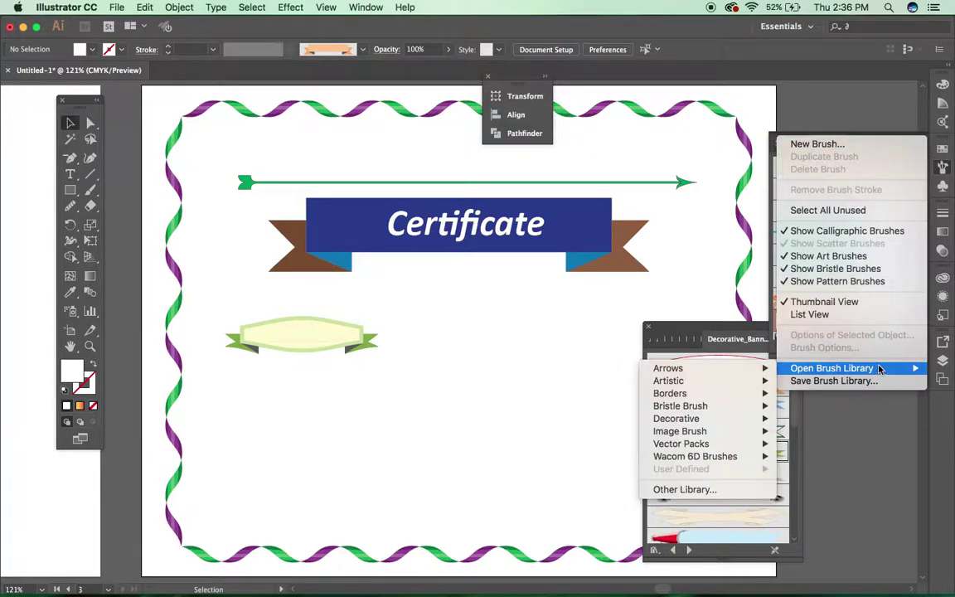
pyautogui.moveTo(729, 383)
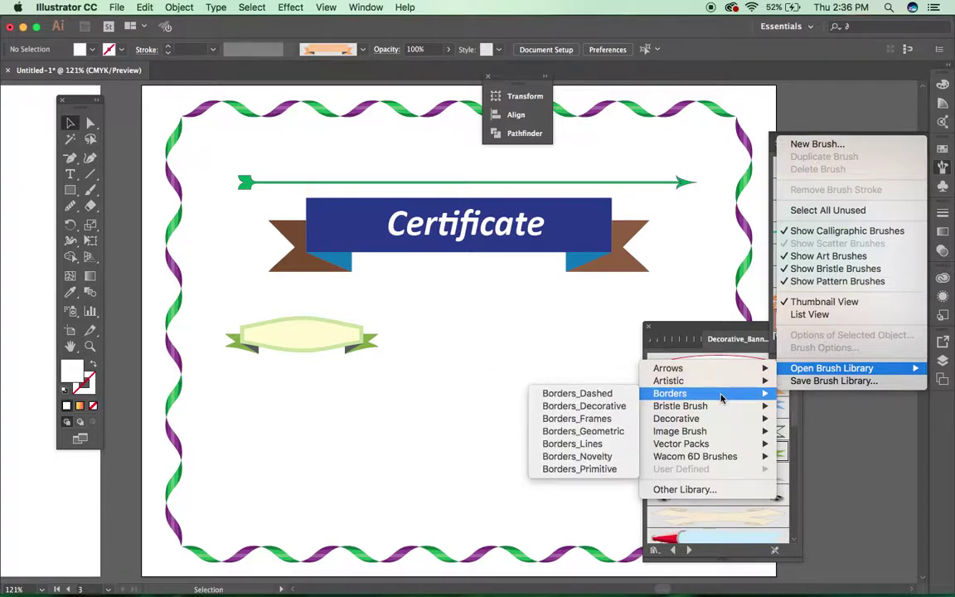
pyautogui.moveTo(721, 423)
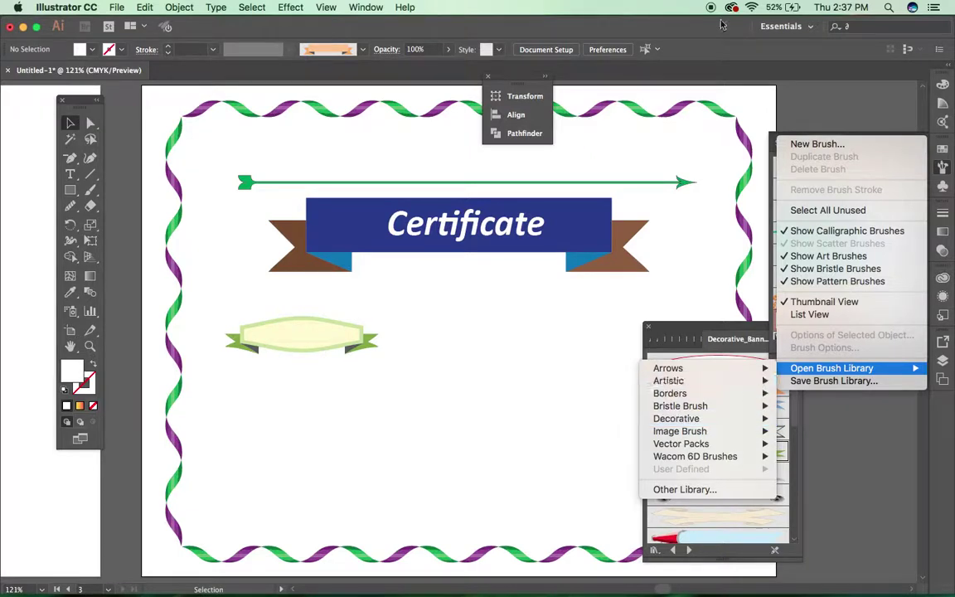
pyautogui.click(673, 38)
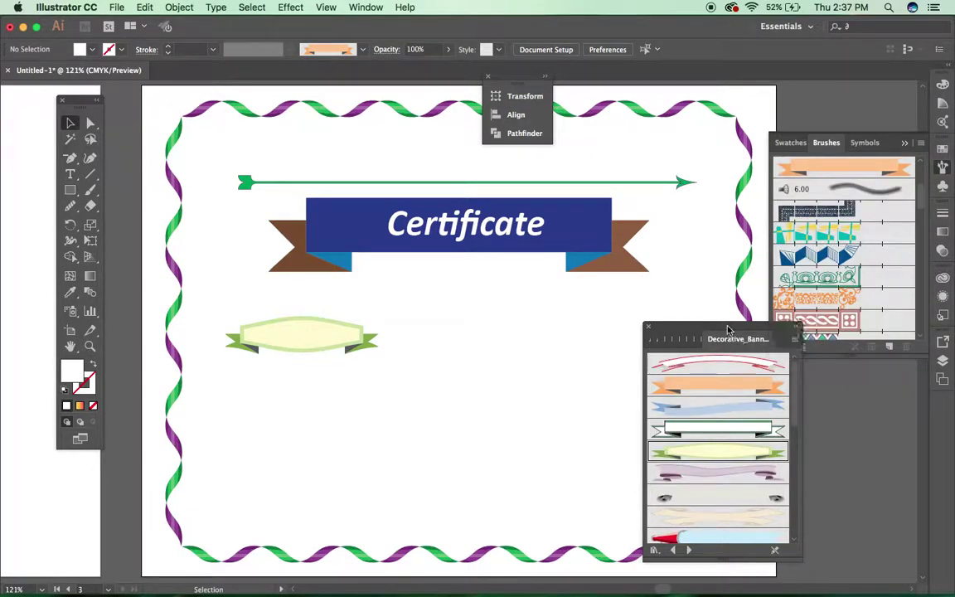
pyautogui.moveTo(784, 345); pyautogui.dragTo(660, 329)
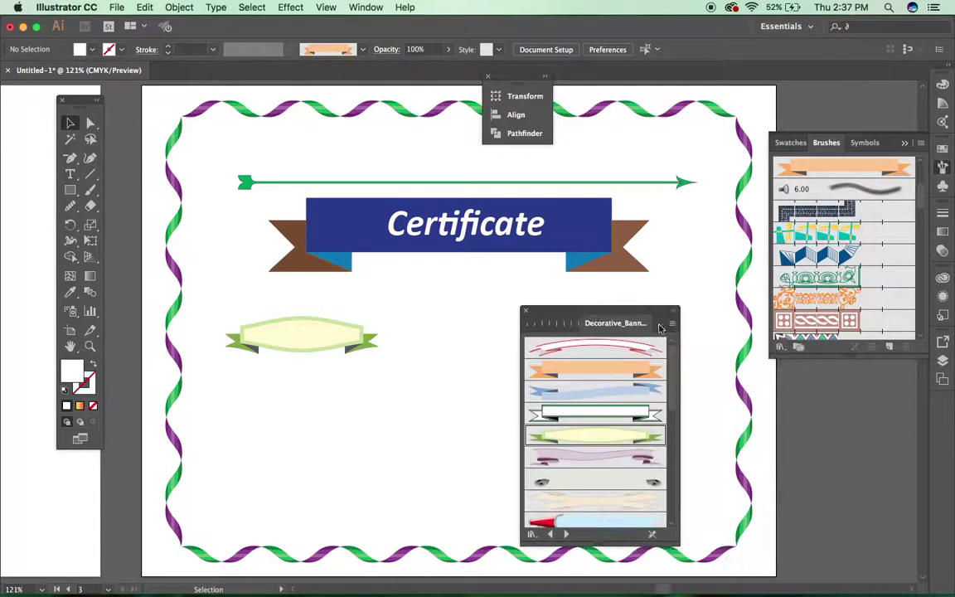
pyautogui.click(526, 314)
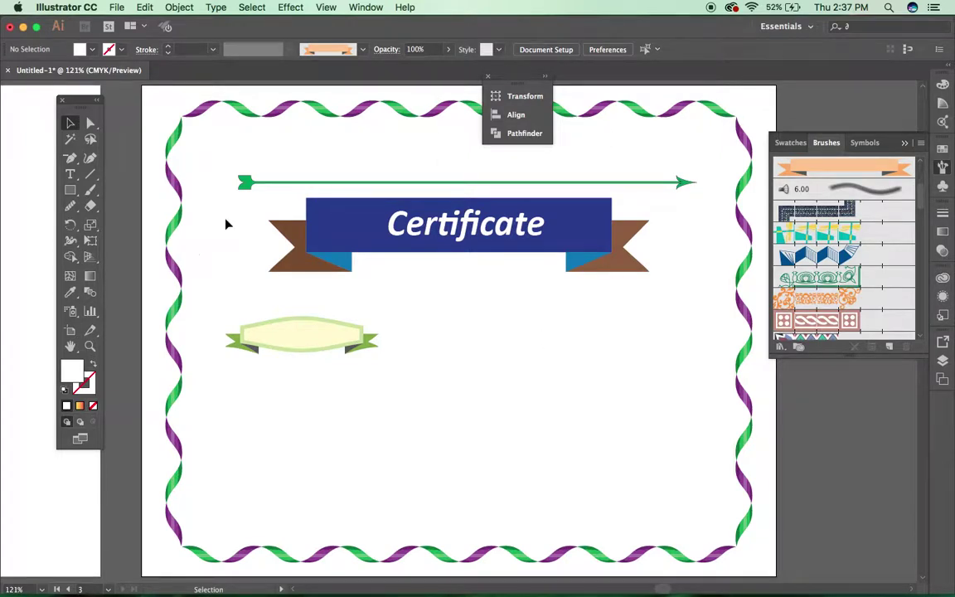
pyautogui.click(320, 334)
# Step: Delete the small pale green banner and pick the Rectangle tool
pyautogui.press('Delete')
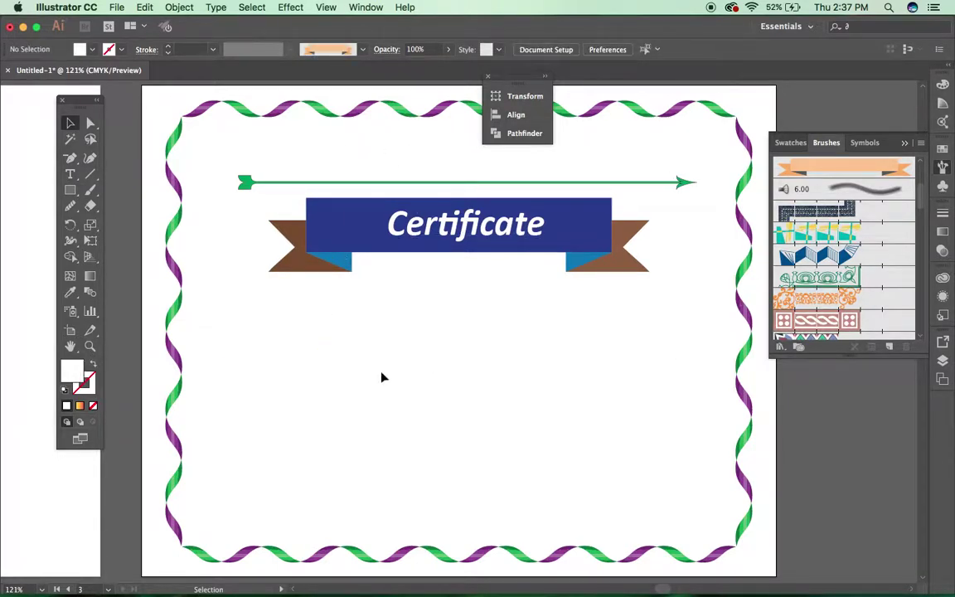
pyautogui.click(93, 207)
pyautogui.click(72, 190)
# Step: Draw a large rectangle beneath the navy banner and centre it horizontally on the artboard
pyautogui.moveTo(218, 310); pyautogui.dragTo(710, 515)
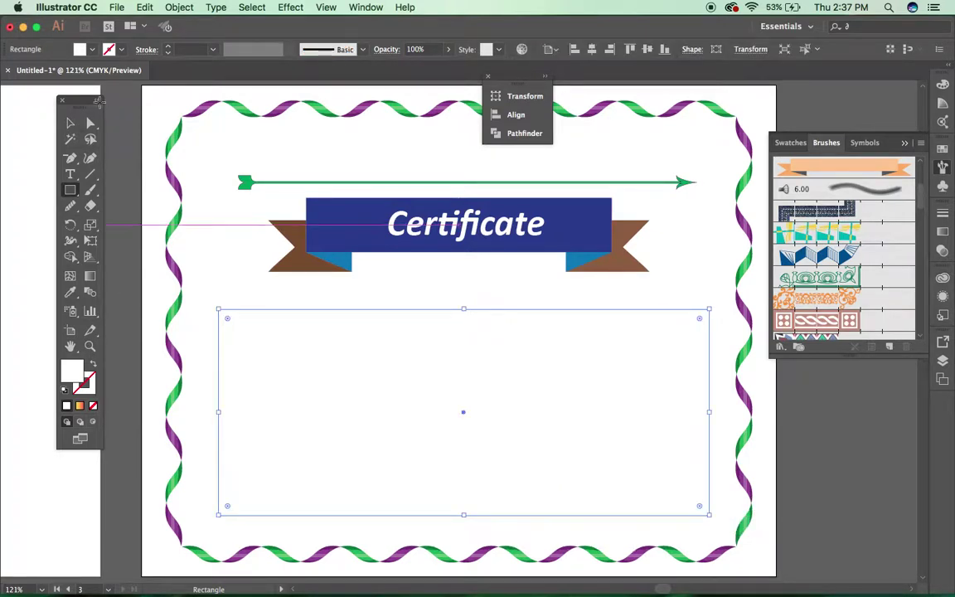
pyautogui.click(71, 122)
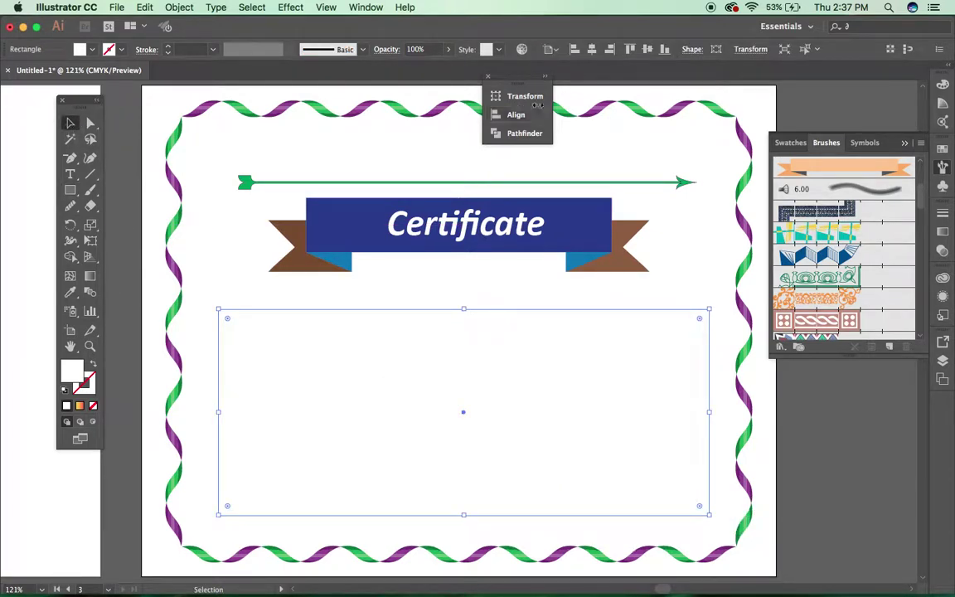
pyautogui.click(591, 50)
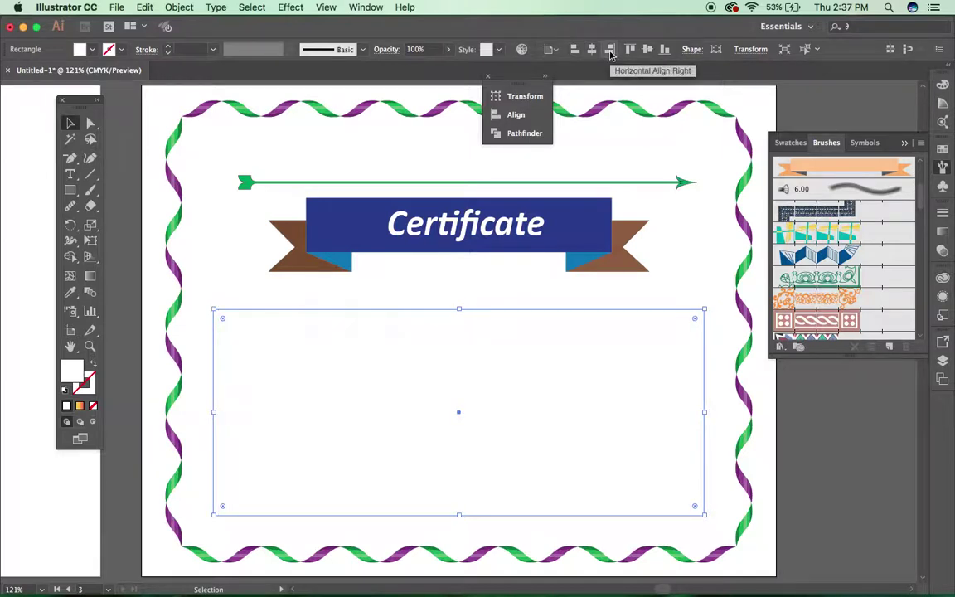
pyautogui.click(609, 50)
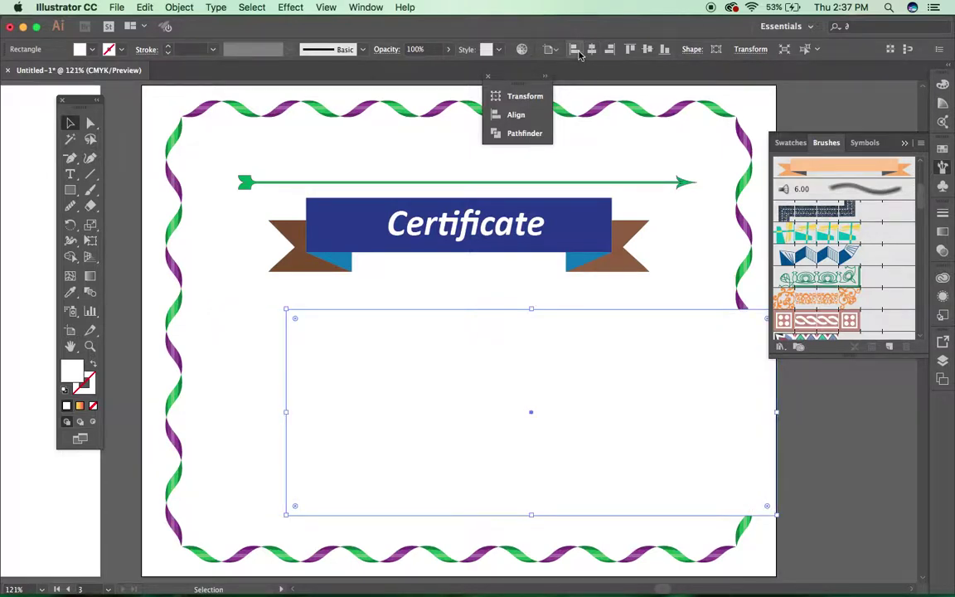
pyautogui.click(577, 50)
pyautogui.click(592, 50)
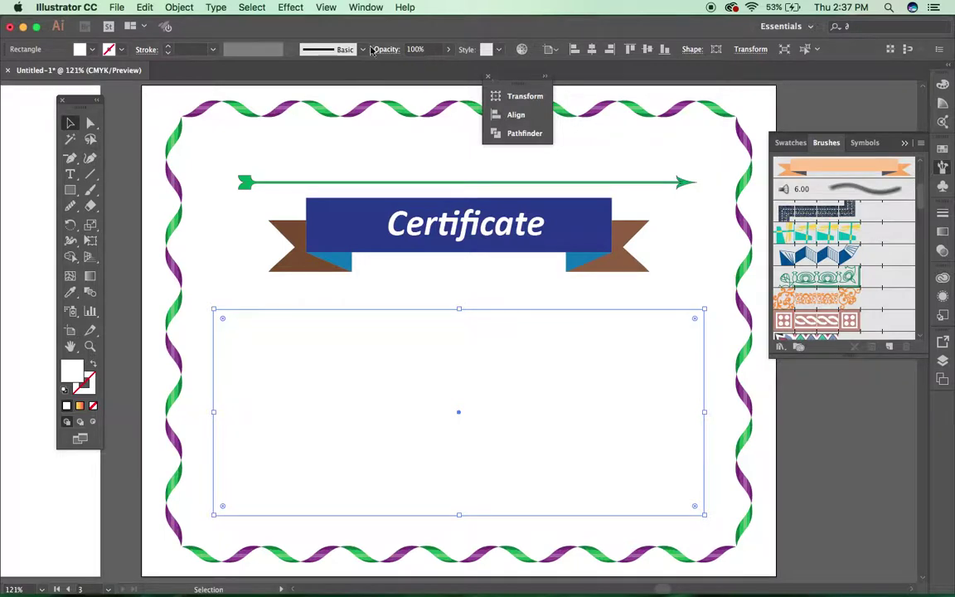
# Step: Bring up the Align panel from the Window menu and show its Align To options
pyautogui.click(366, 7)
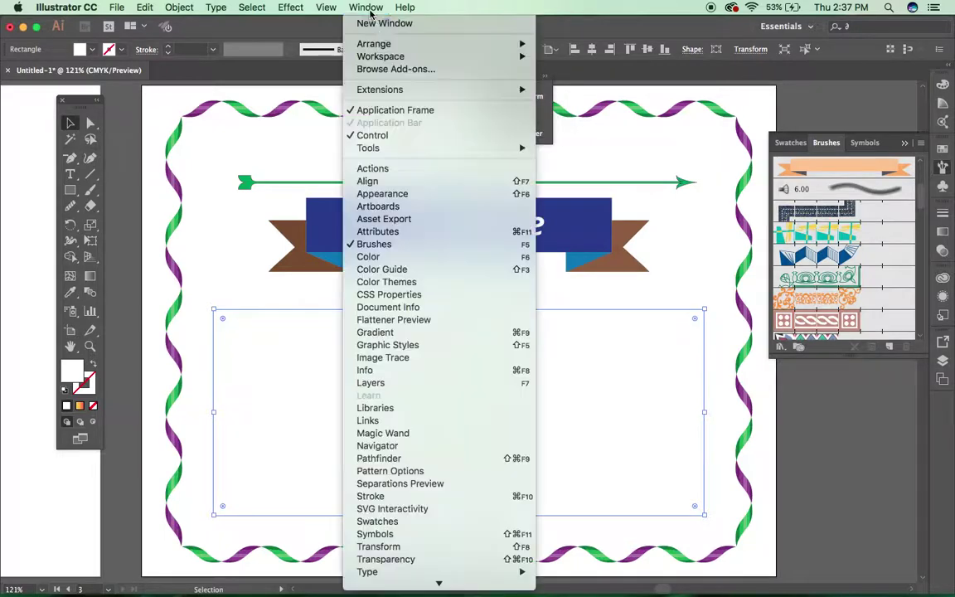
pyautogui.click(389, 182)
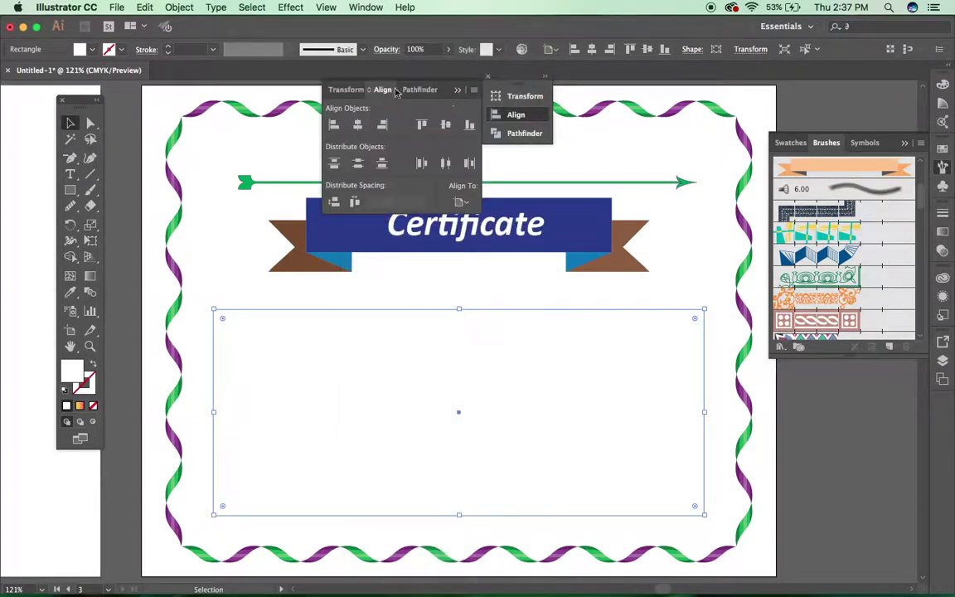
pyautogui.click(474, 90)
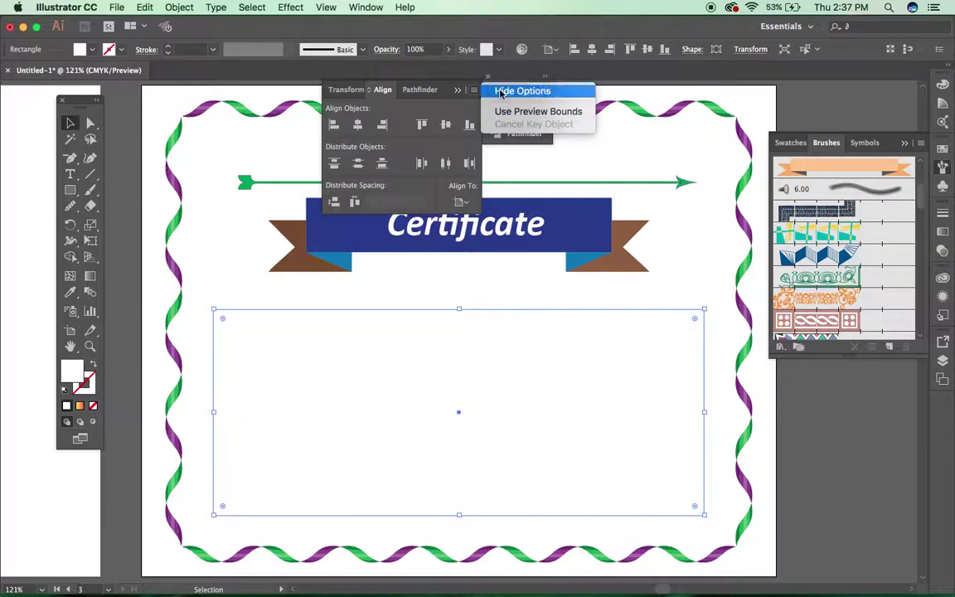
pyautogui.click(467, 205)
pyautogui.click(468, 204)
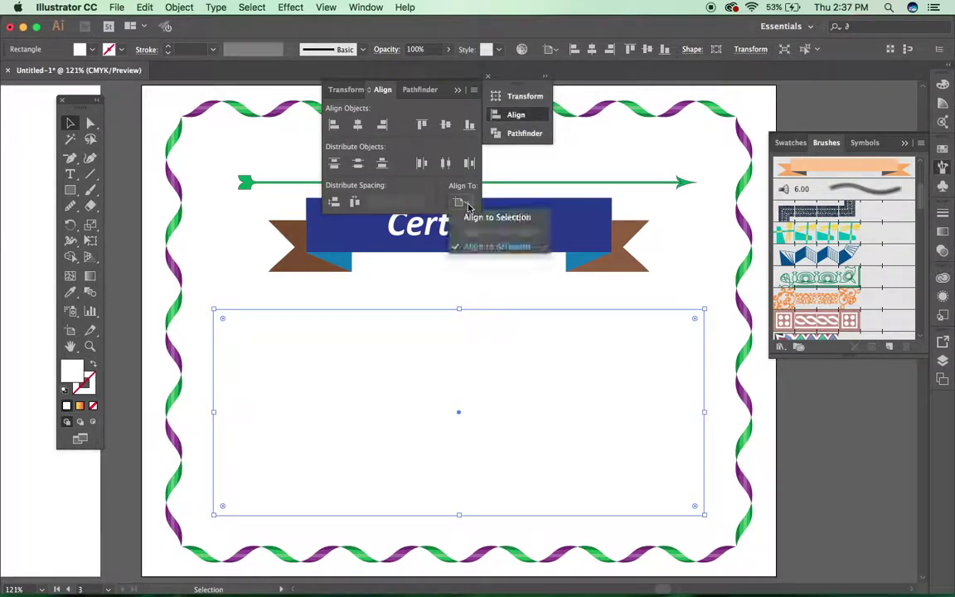
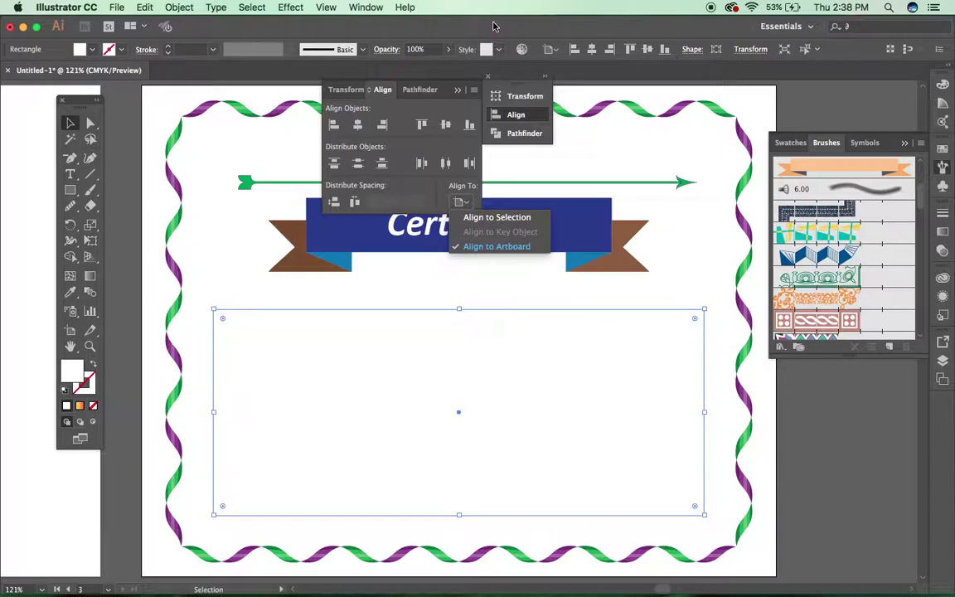
# Step: Put away the Align To options and Align panel, then select the large empty rectangle
pyautogui.click(446, 23)
pyautogui.click(513, 228)
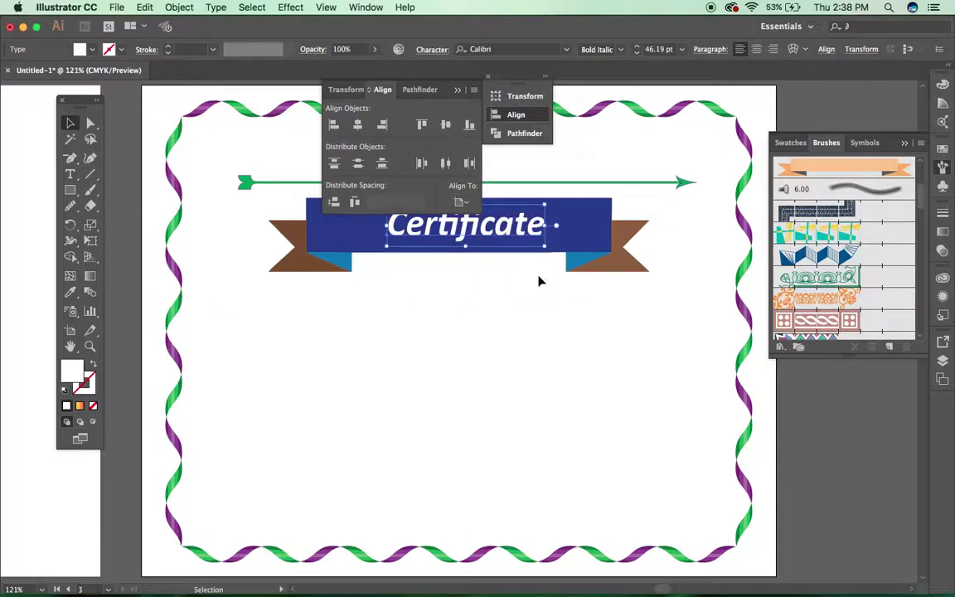
pyautogui.click(414, 300)
pyautogui.click(413, 85)
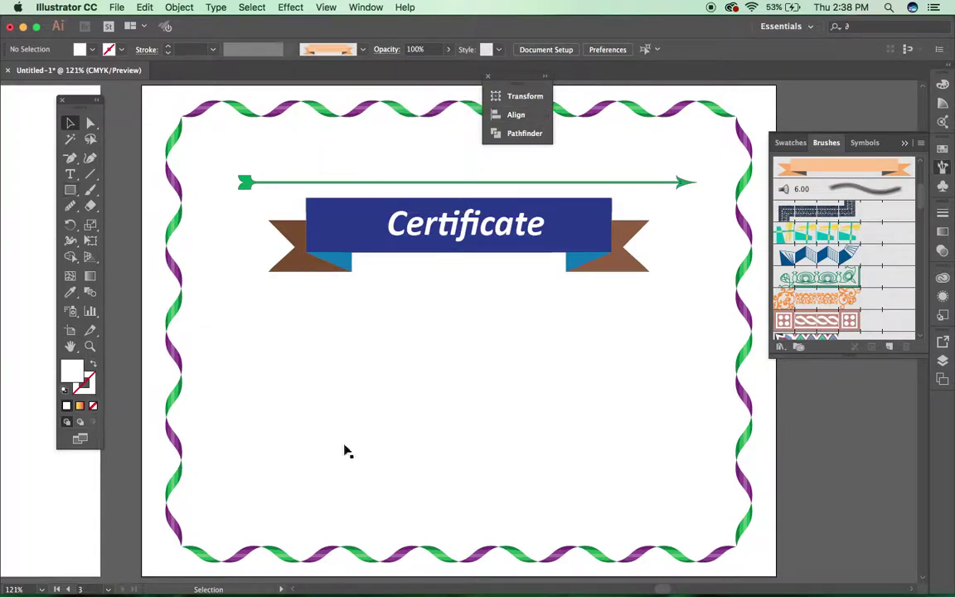
pyautogui.click(249, 313)
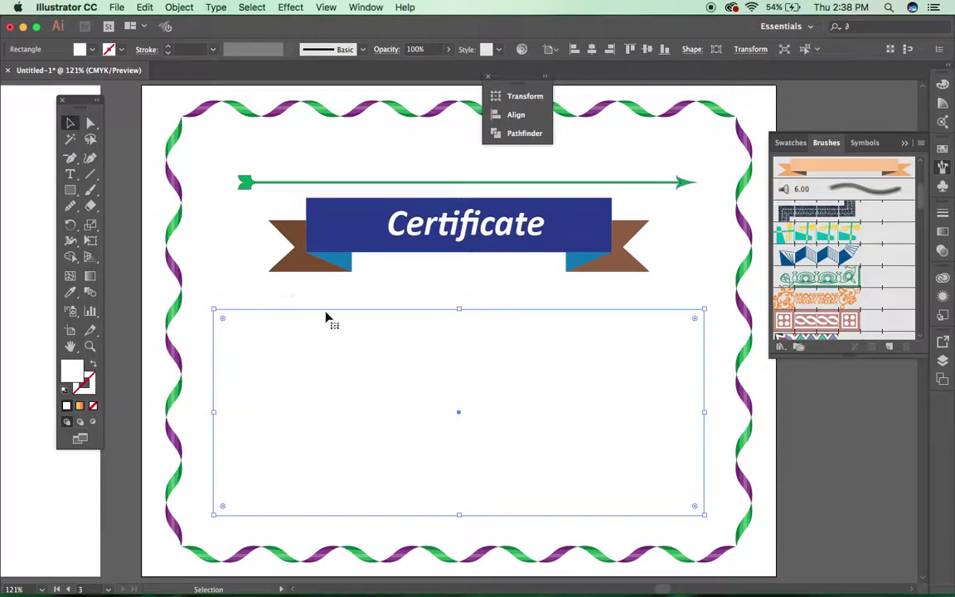
pyautogui.click(365, 8)
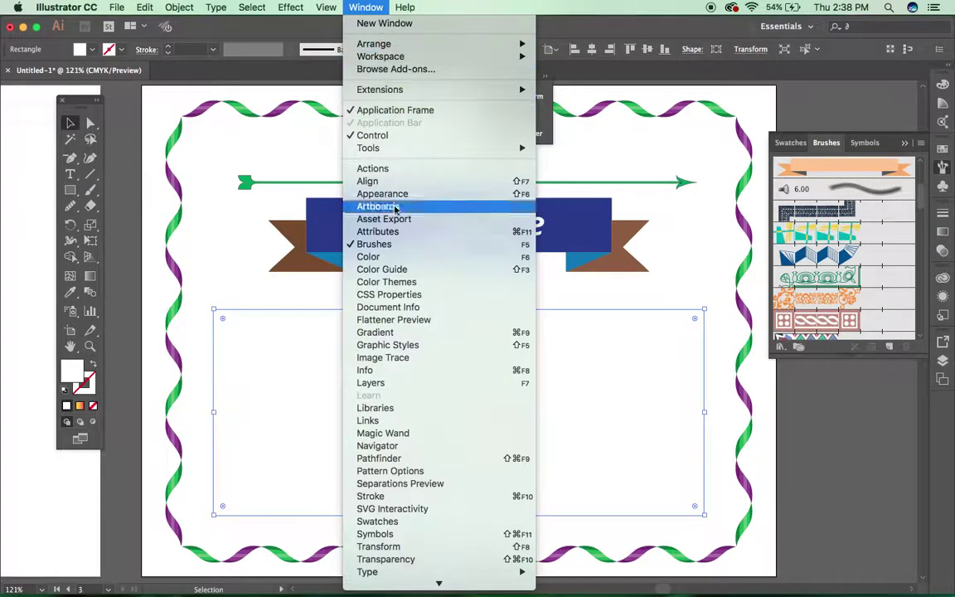
# Step: Show the Graphic Styles panel, leaving the fill colour unchanged
pyautogui.click(408, 347)
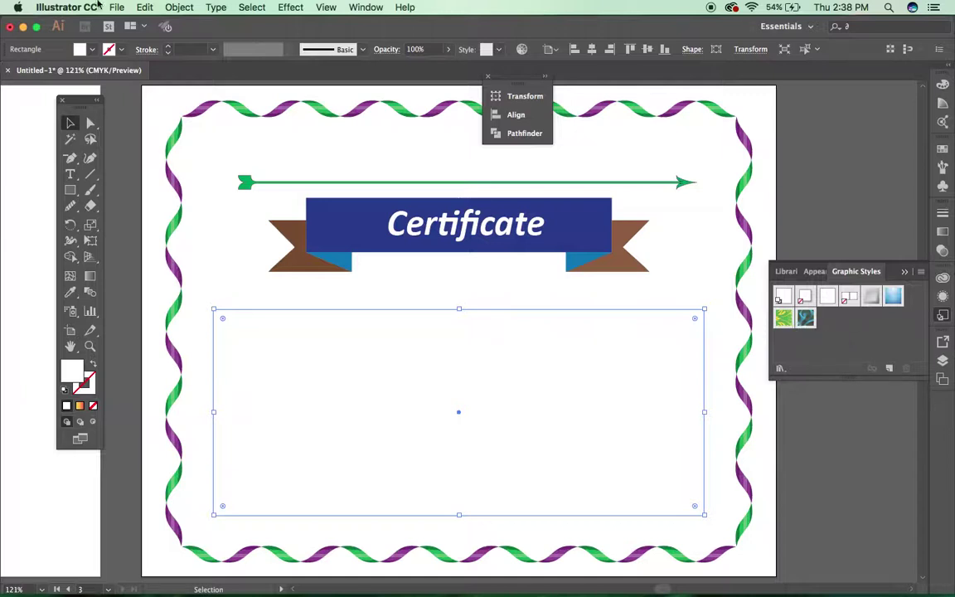
pyautogui.click(86, 49)
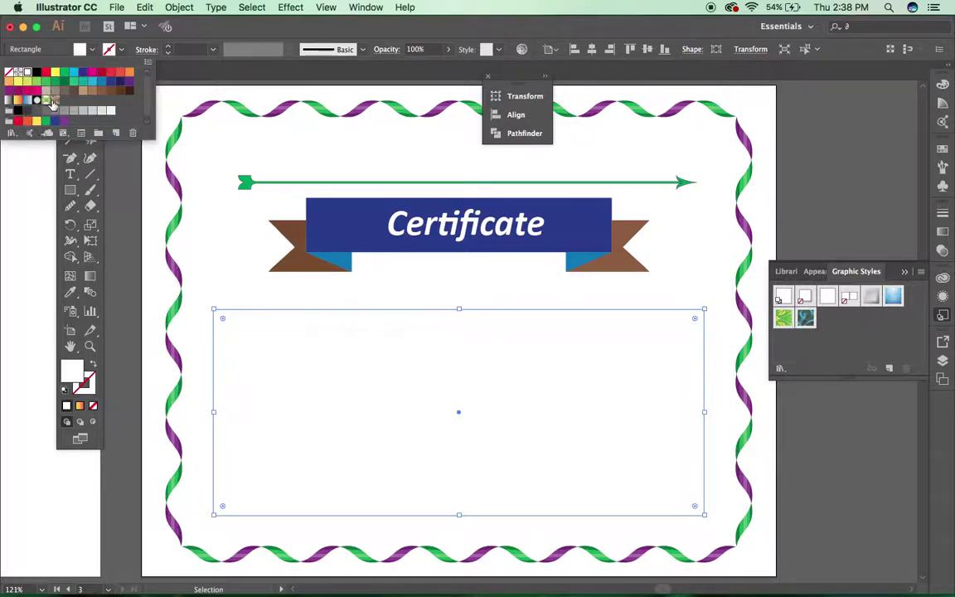
pyautogui.click(86, 50)
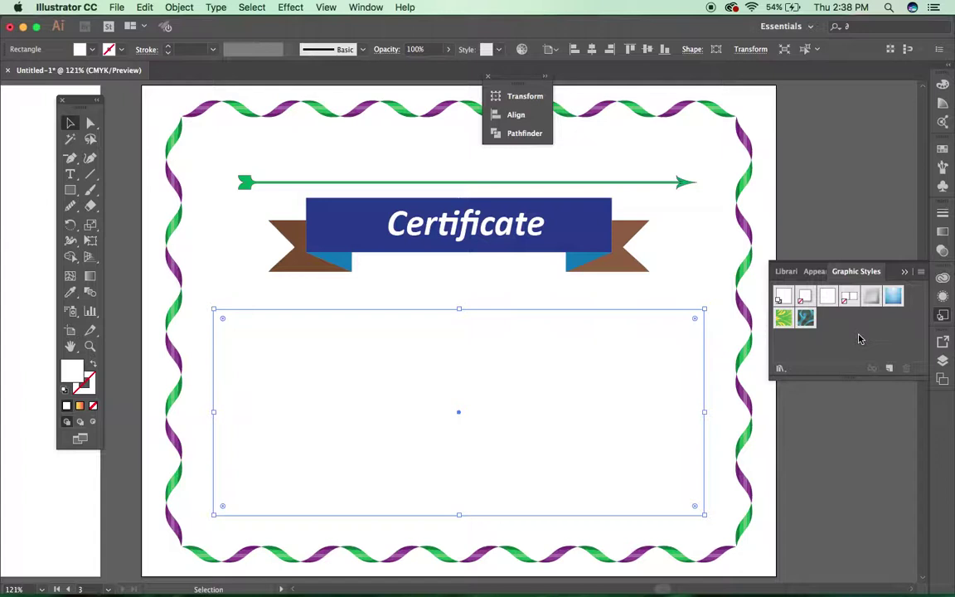
# Step: Apply the blue gradient graphic style to the rectangle, then undo it
pyautogui.click(895, 303)
pyautogui.moveTo(477, 355); pyautogui.dragTo(447, 344)
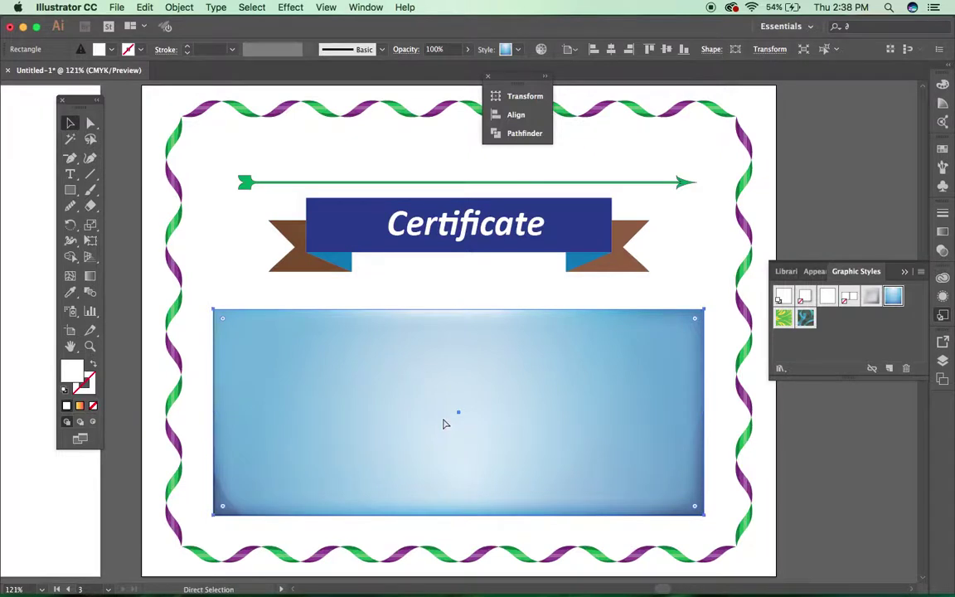
pyautogui.press('super+z')
pyautogui.click(919, 272)
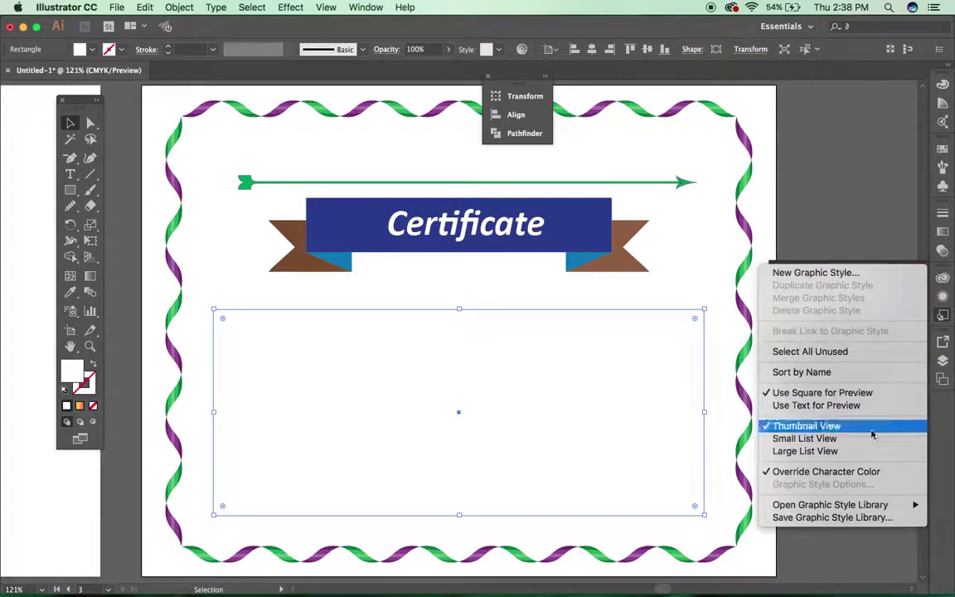
# Step: Open the Illuminate Styles library from the Graphic Styles panel's style library list
pyautogui.moveTo(861, 505)
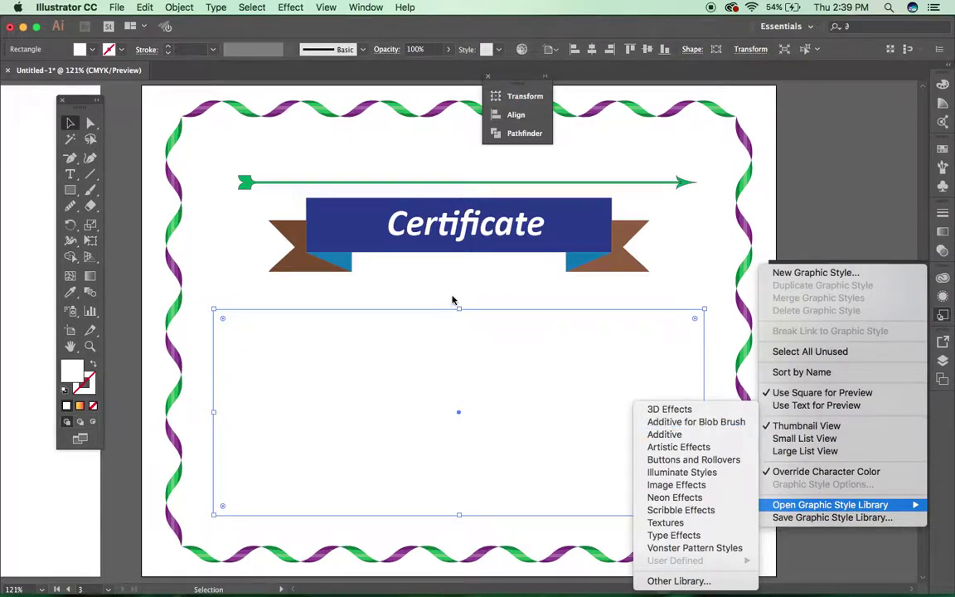
pyautogui.click(408, 263)
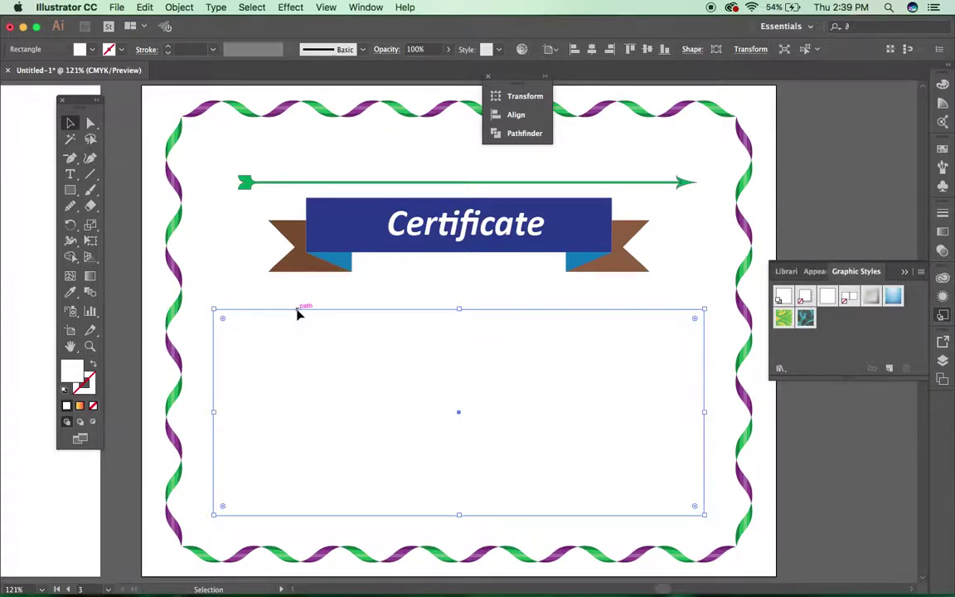
pyautogui.click(379, 8)
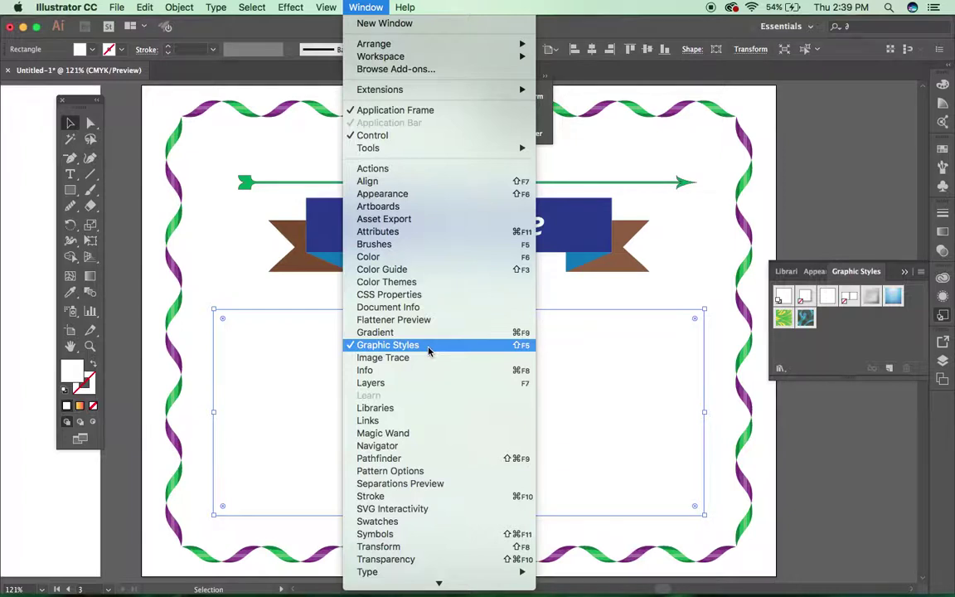
pyautogui.click(879, 348)
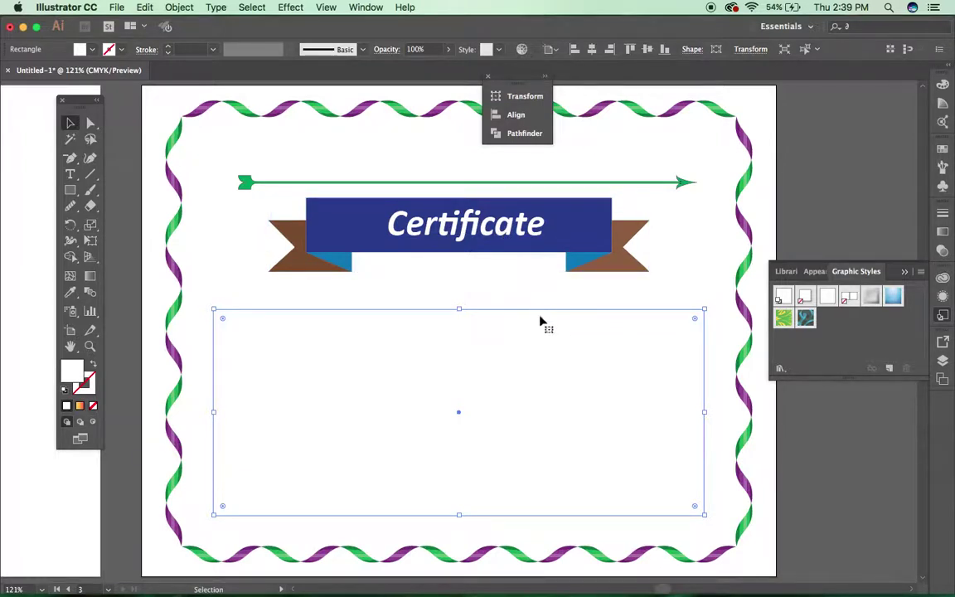
pyautogui.click(920, 271)
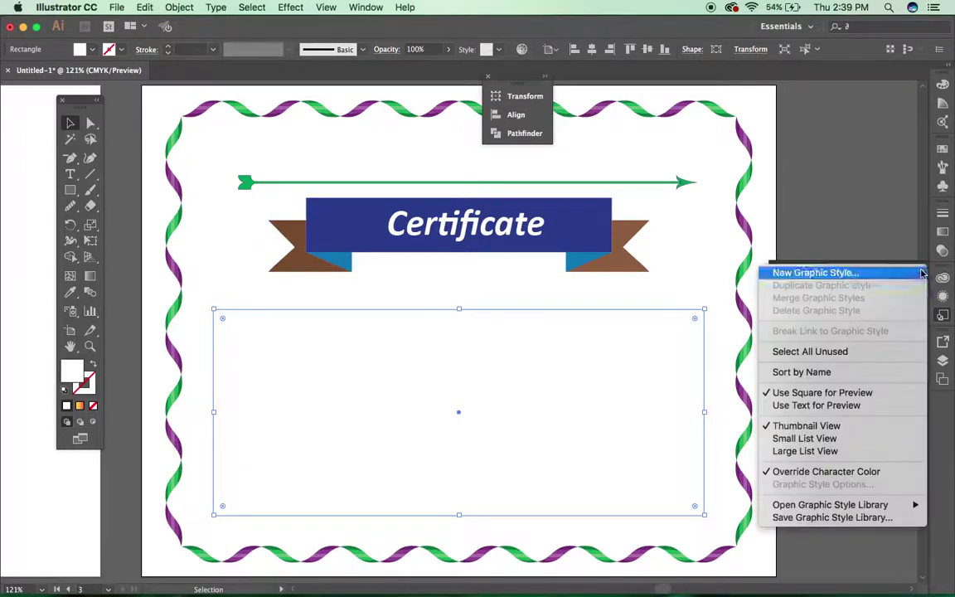
pyautogui.moveTo(829, 504)
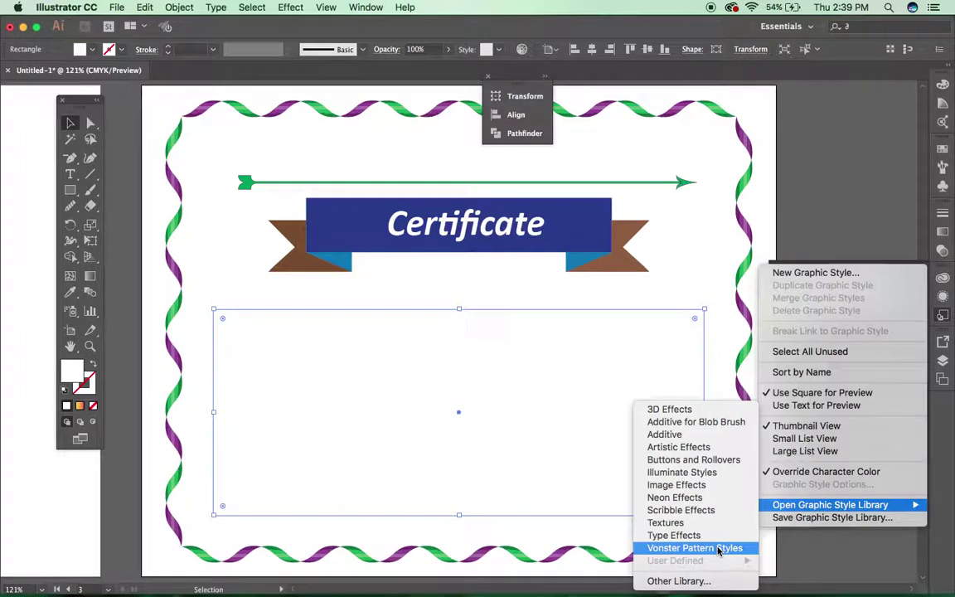
pyautogui.click(690, 471)
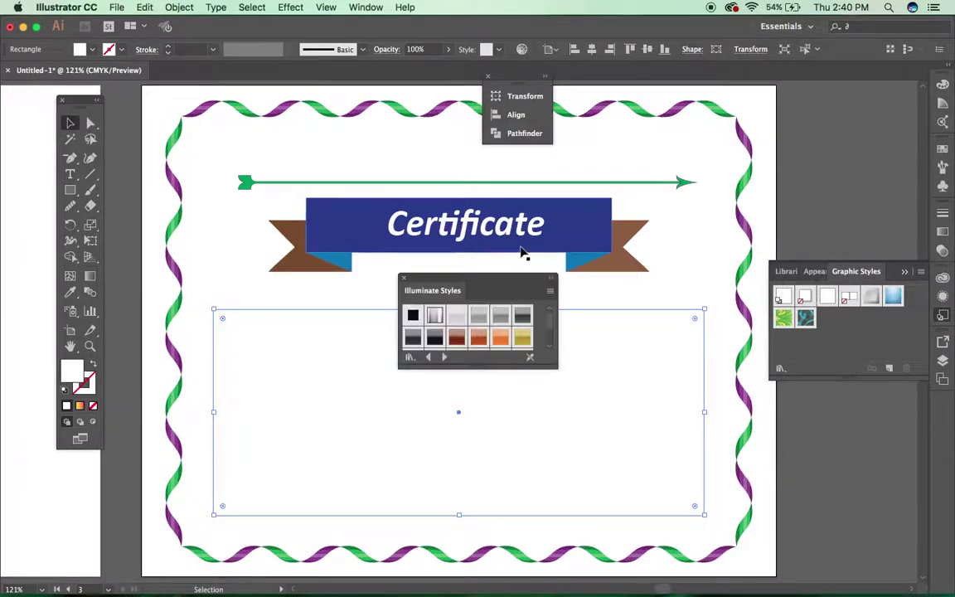
# Step: Enlarge and move the Illuminate Styles panel, then try grey, yellow, green, blue and pink styles
pyautogui.moveTo(481, 366); pyautogui.dragTo(492, 547)
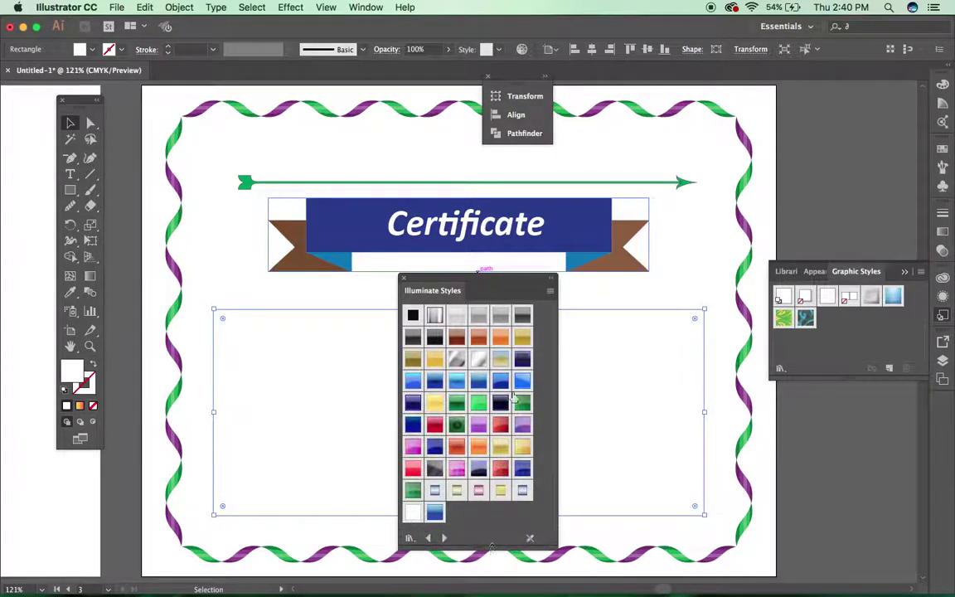
pyautogui.moveTo(516, 287); pyautogui.dragTo(842, 139)
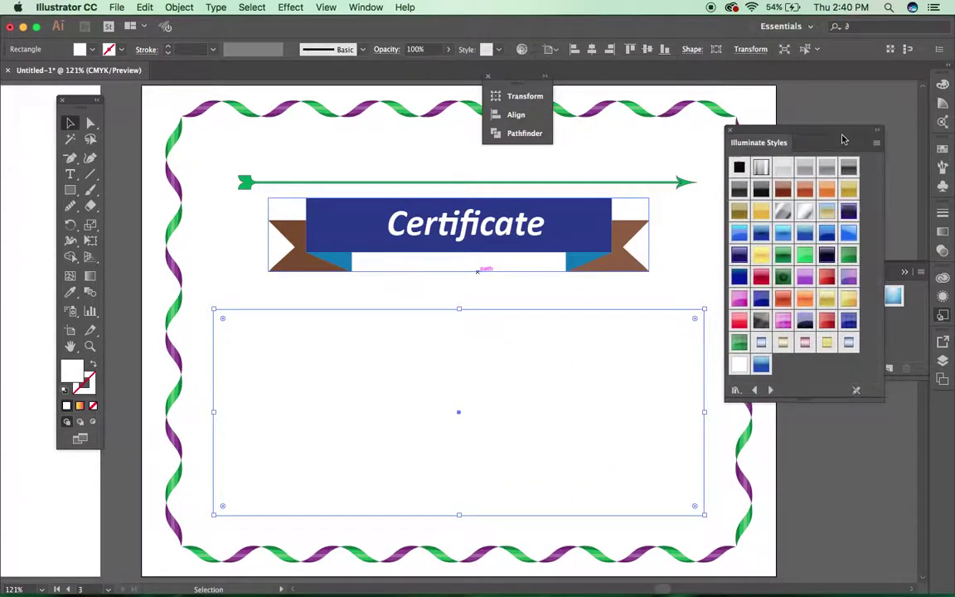
pyautogui.click(761, 167)
pyautogui.click(761, 254)
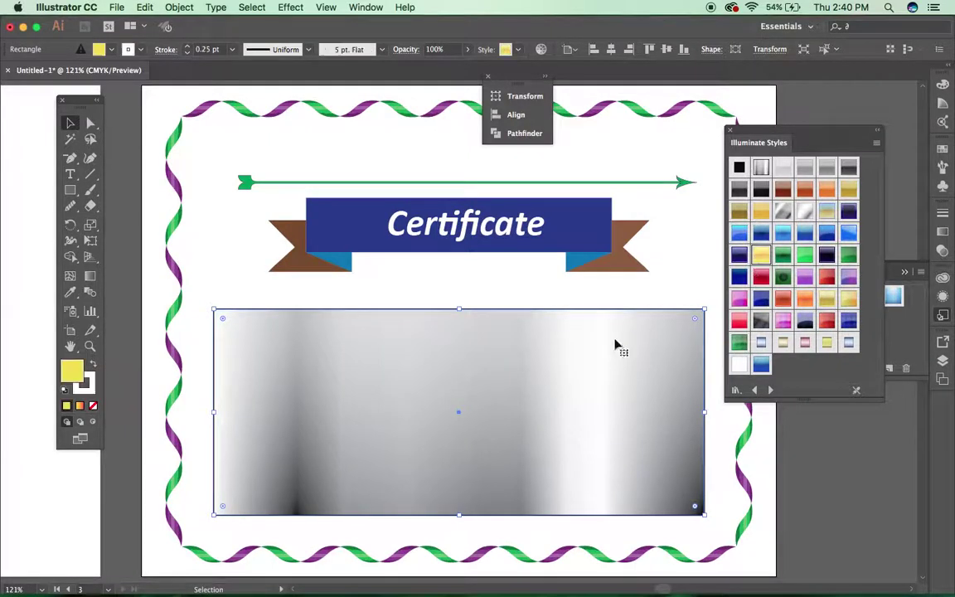
pyautogui.click(781, 278)
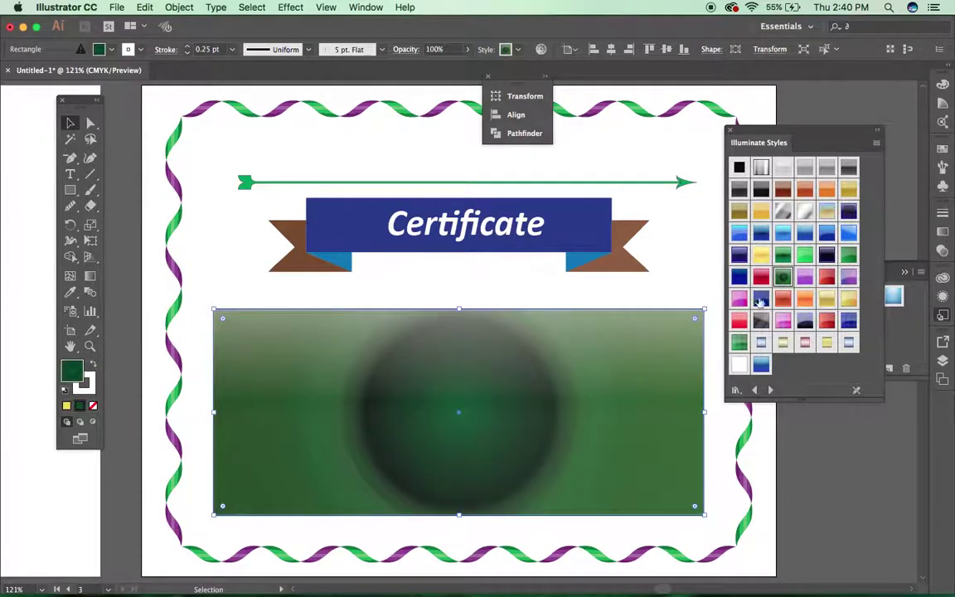
pyautogui.click(760, 300)
pyautogui.click(739, 300)
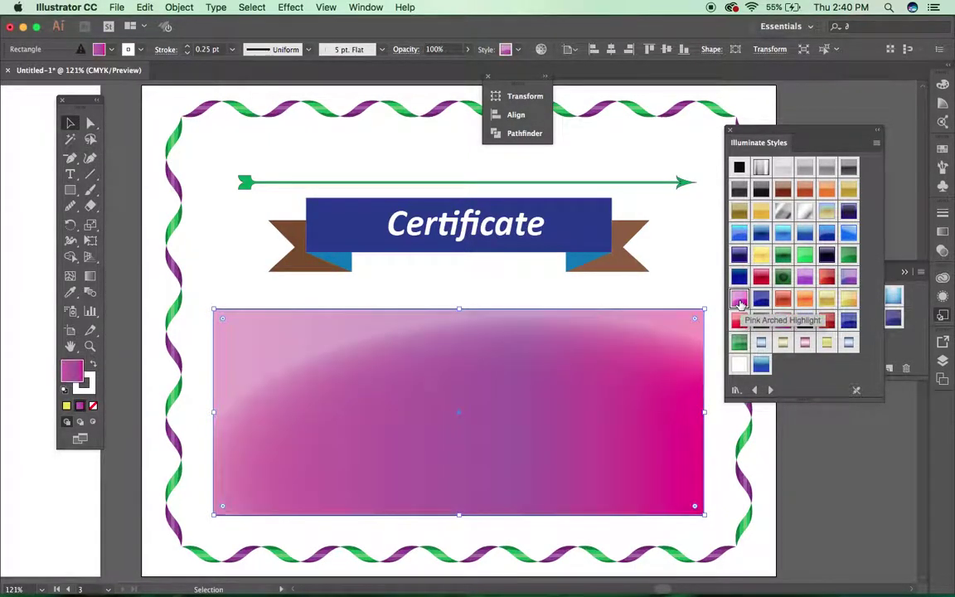
pyautogui.click(761, 322)
# Step: Try more red, pink and gold styles, leaving the rectangle crimson-red shaded, and collapse the library
pyautogui.click(740, 322)
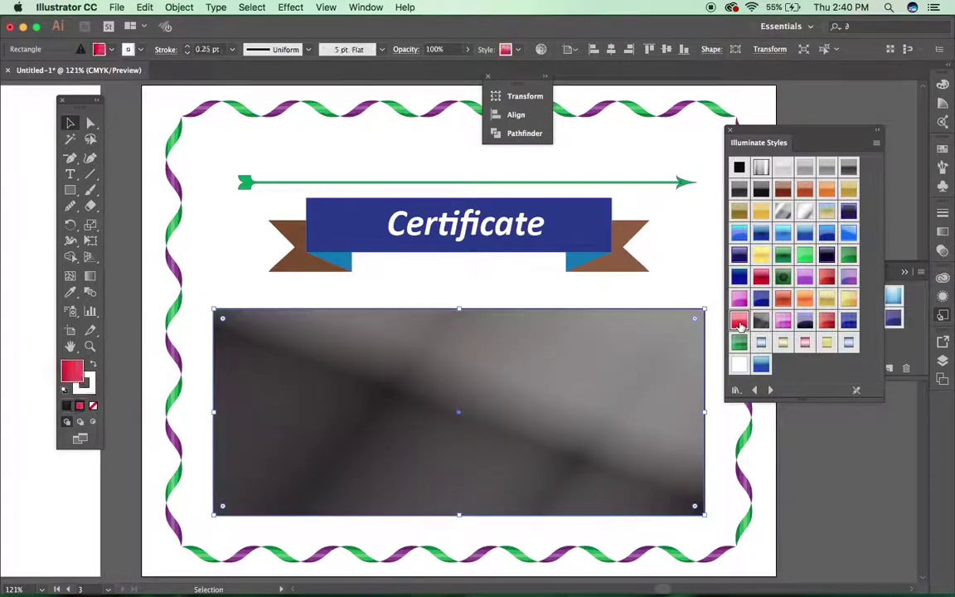
pyautogui.click(783, 324)
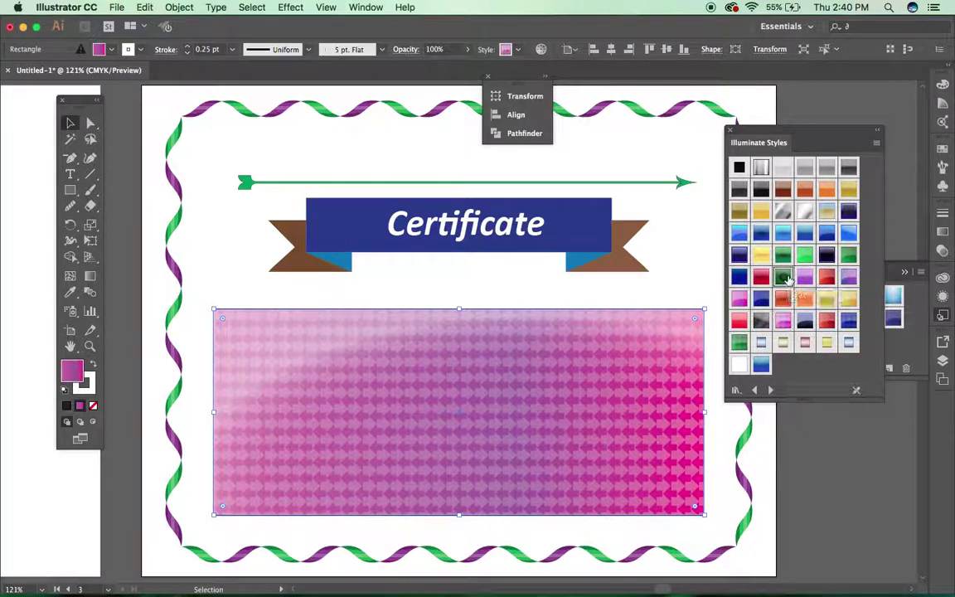
pyautogui.click(784, 279)
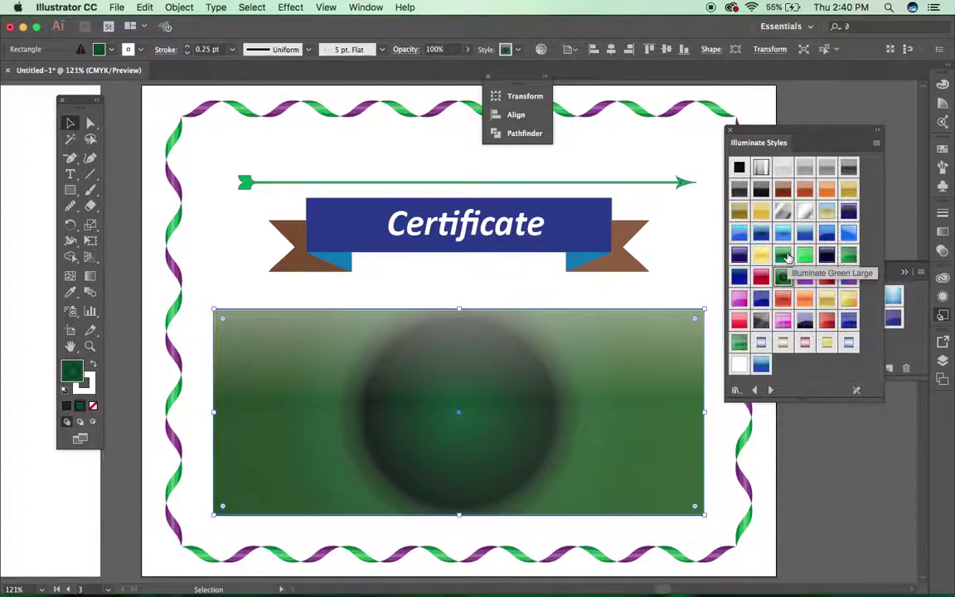
pyautogui.click(804, 342)
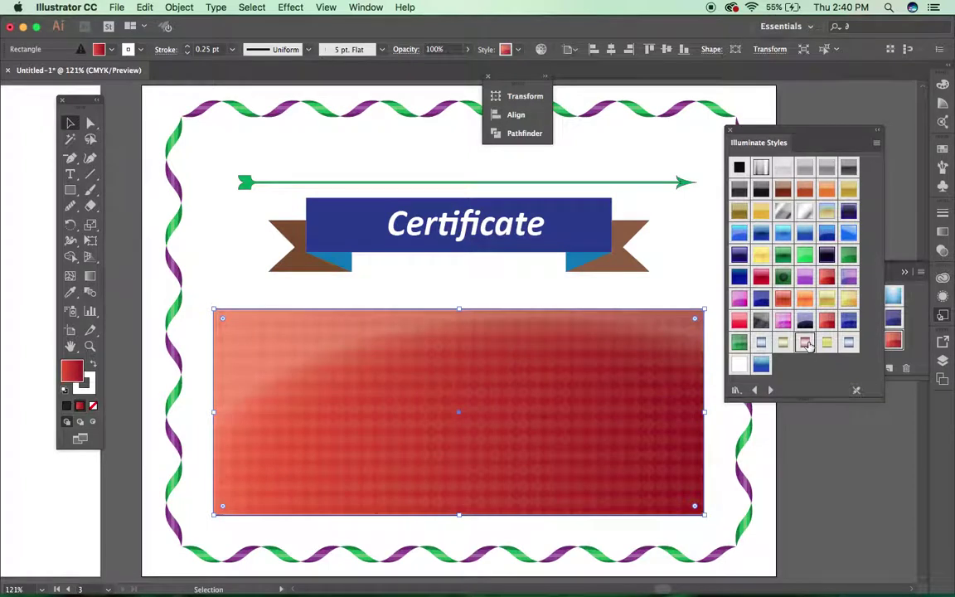
pyautogui.click(782, 344)
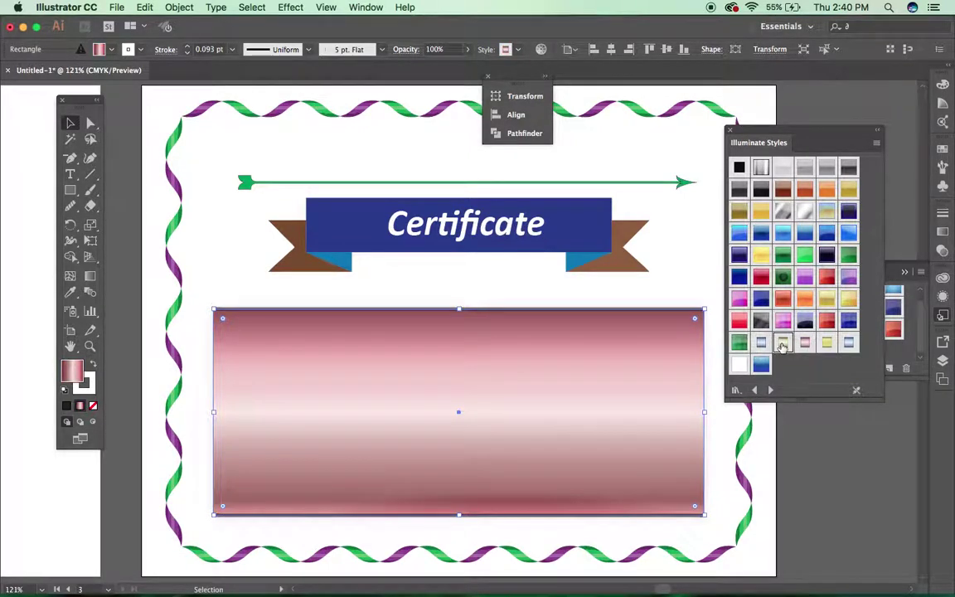
pyautogui.click(761, 276)
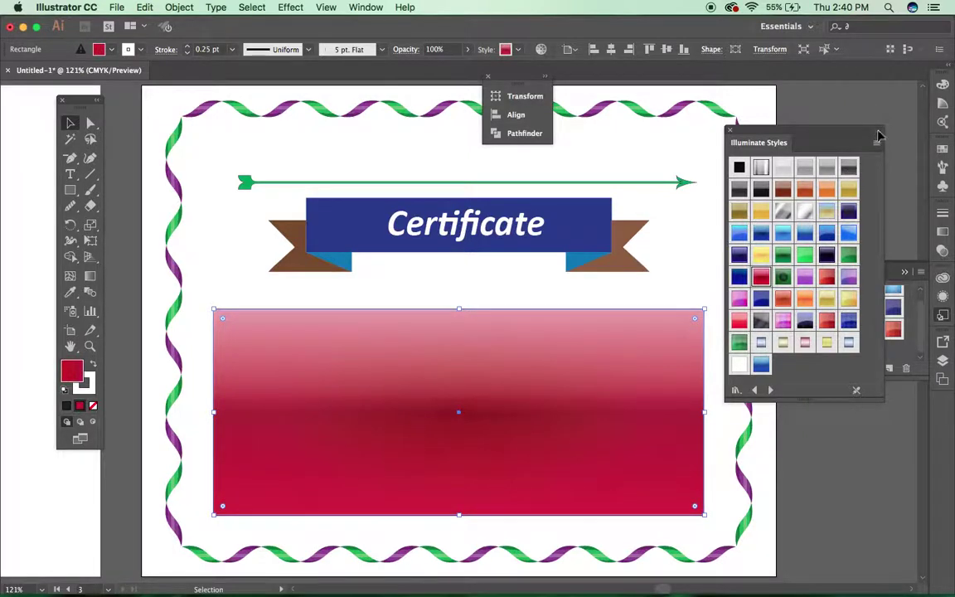
pyautogui.doubleClick(791, 126)
pyautogui.click(919, 271)
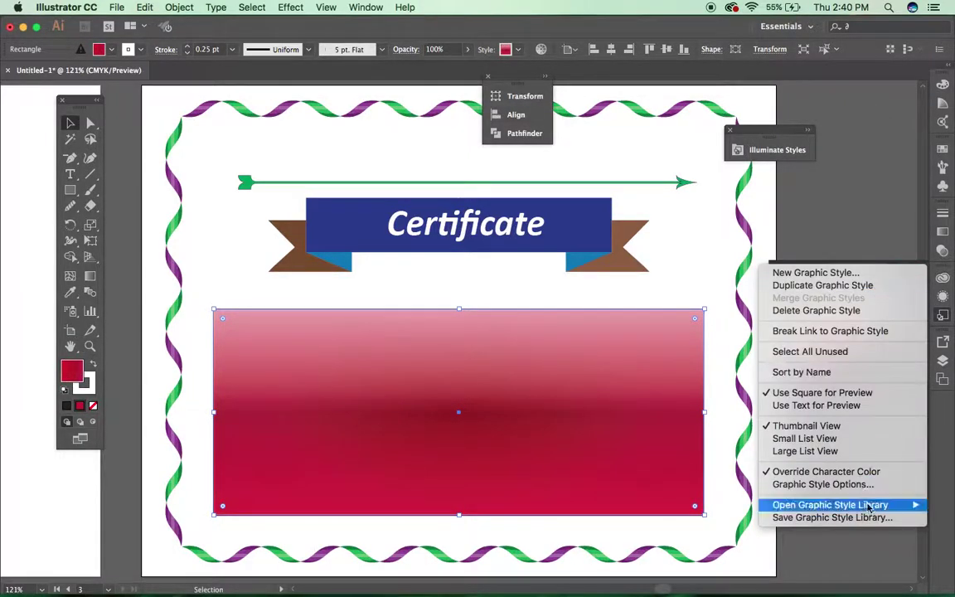
# Step: Open the 3D Effects library and try its first, wavy outlined and red slab styles
pyautogui.moveTo(868, 507)
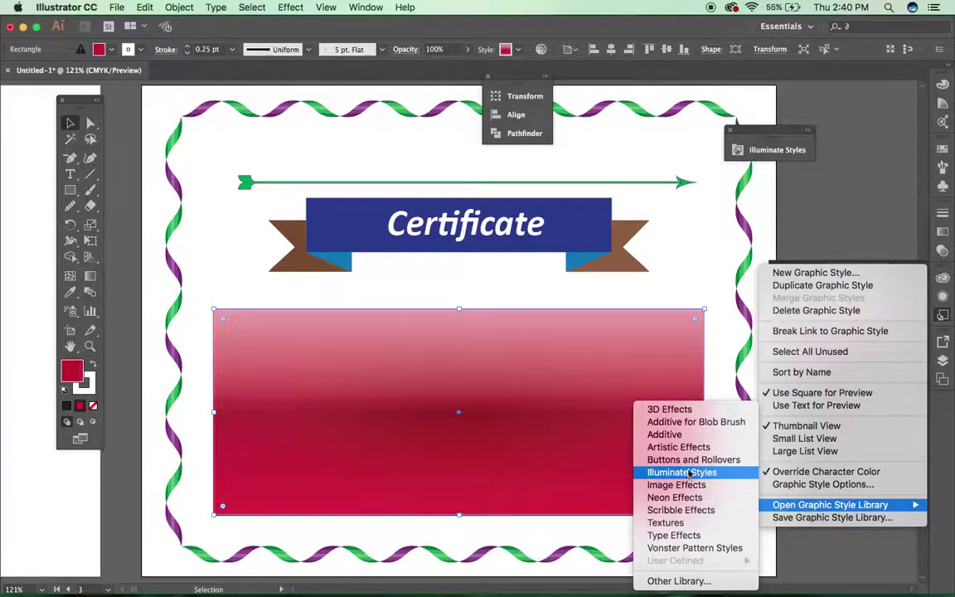
pyautogui.click(673, 409)
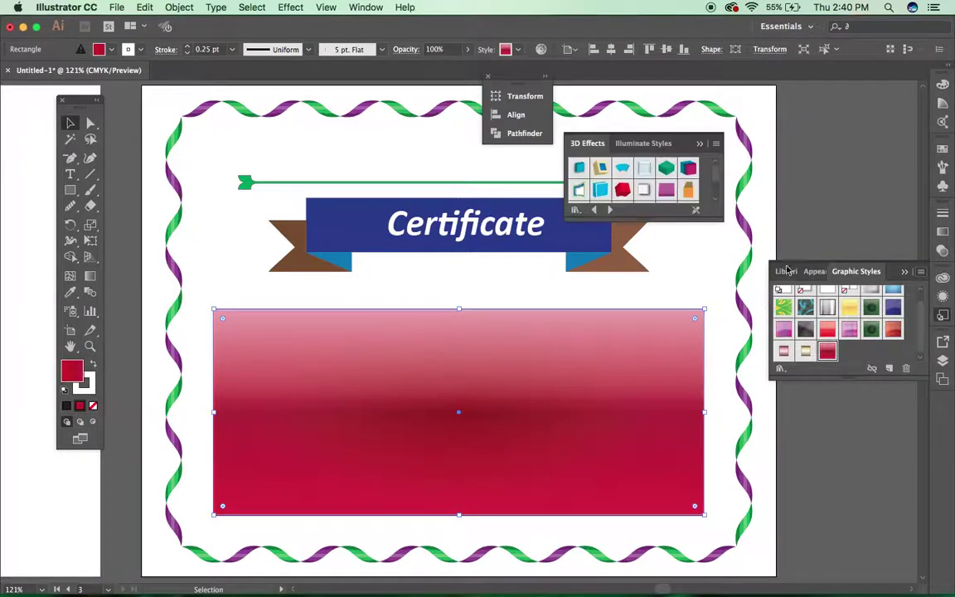
pyautogui.moveTo(580, 219); pyautogui.dragTo(580, 312)
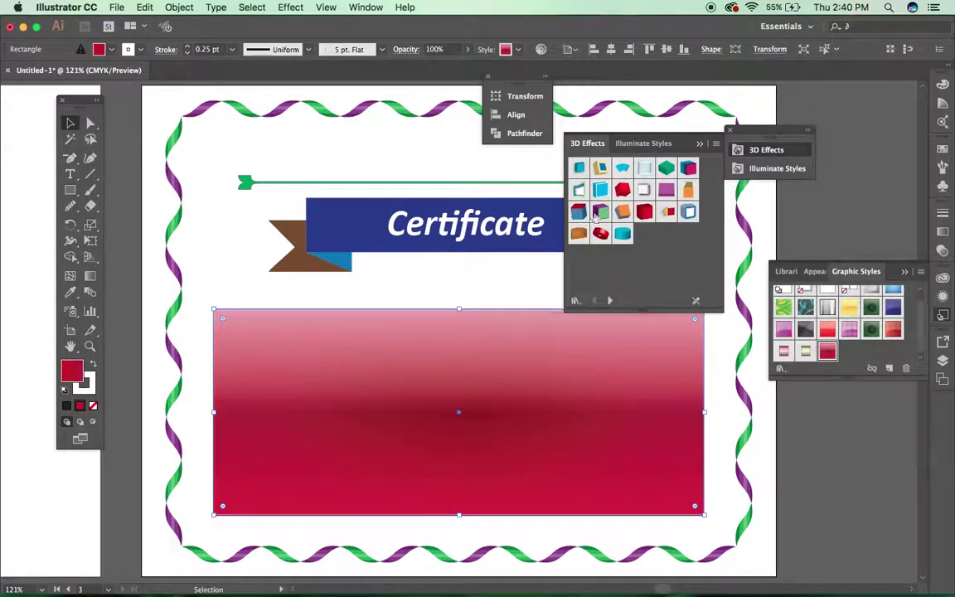
pyautogui.click(579, 169)
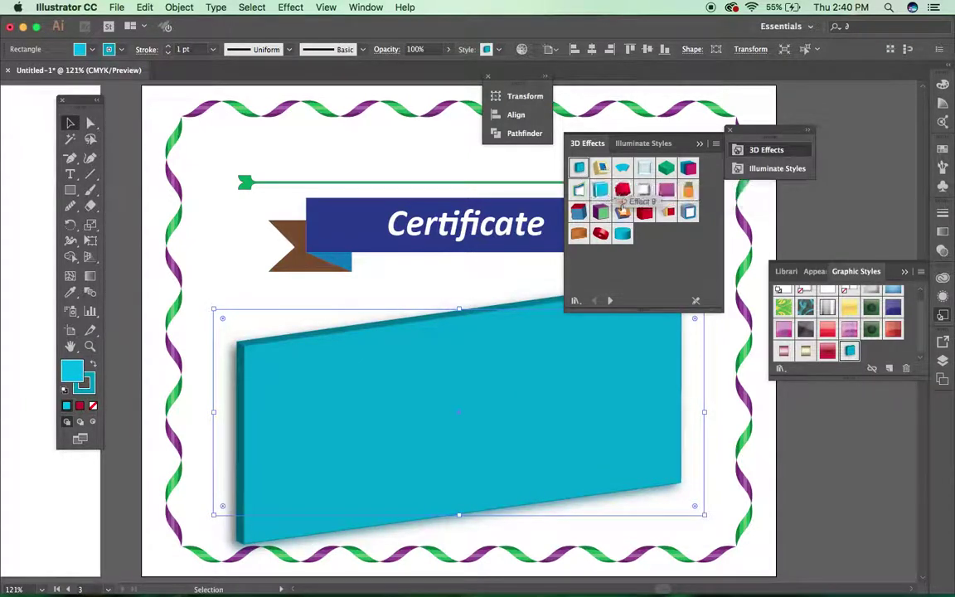
pyautogui.click(579, 191)
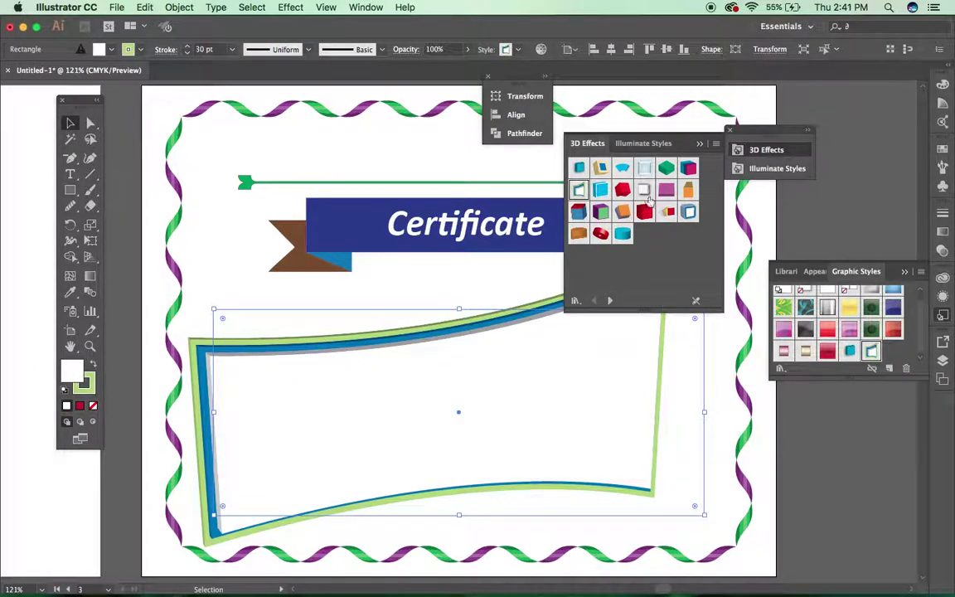
pyautogui.click(622, 190)
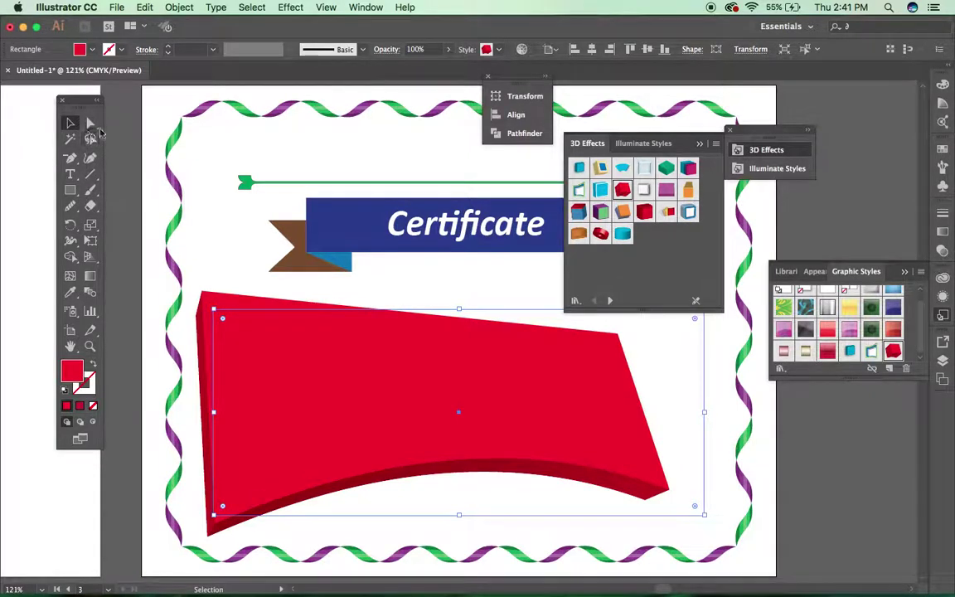
# Step: Apply the green 3D slab style with a purple edge to the rectangle
pyautogui.click(75, 208)
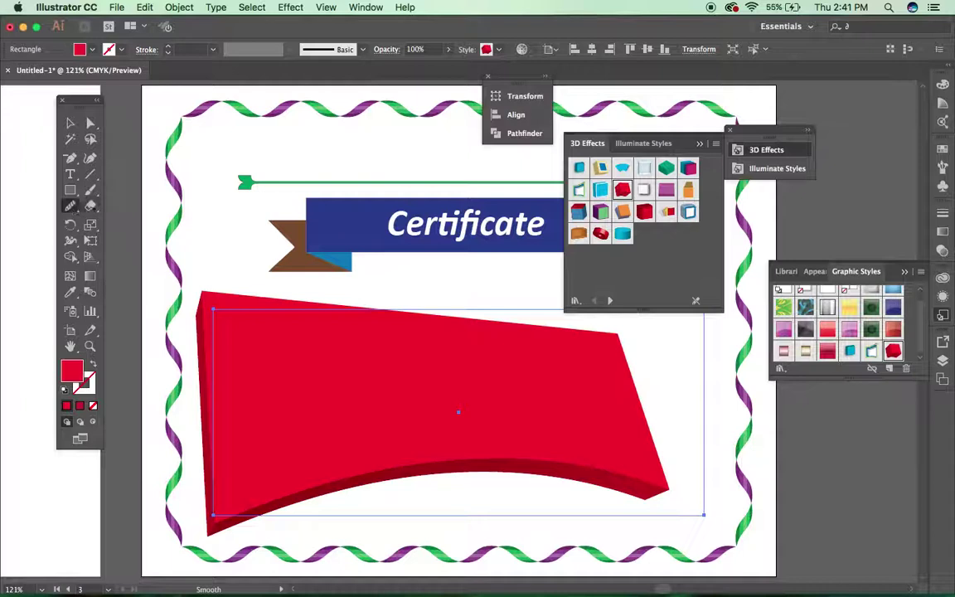
pyautogui.click(91, 205)
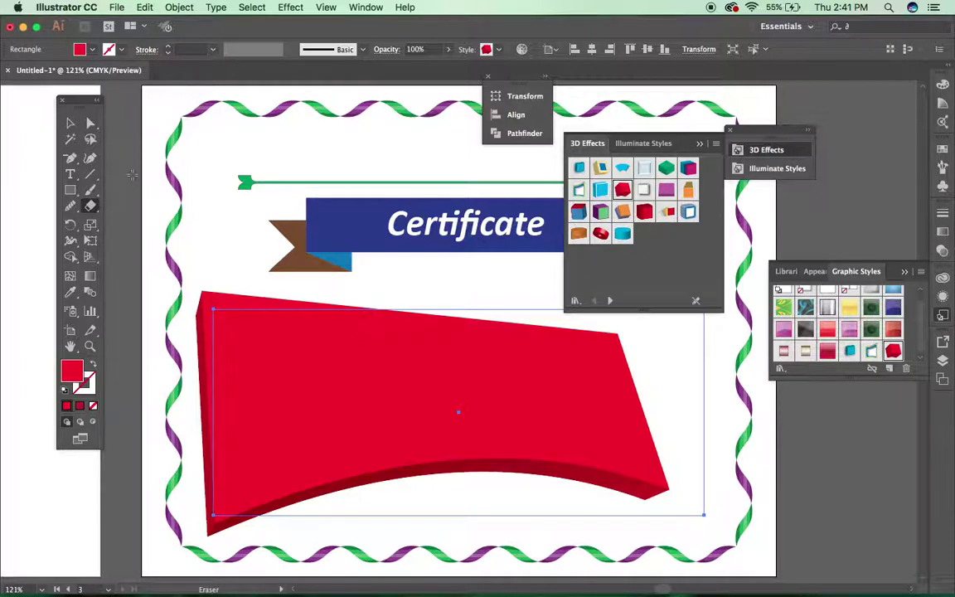
pyautogui.click(71, 123)
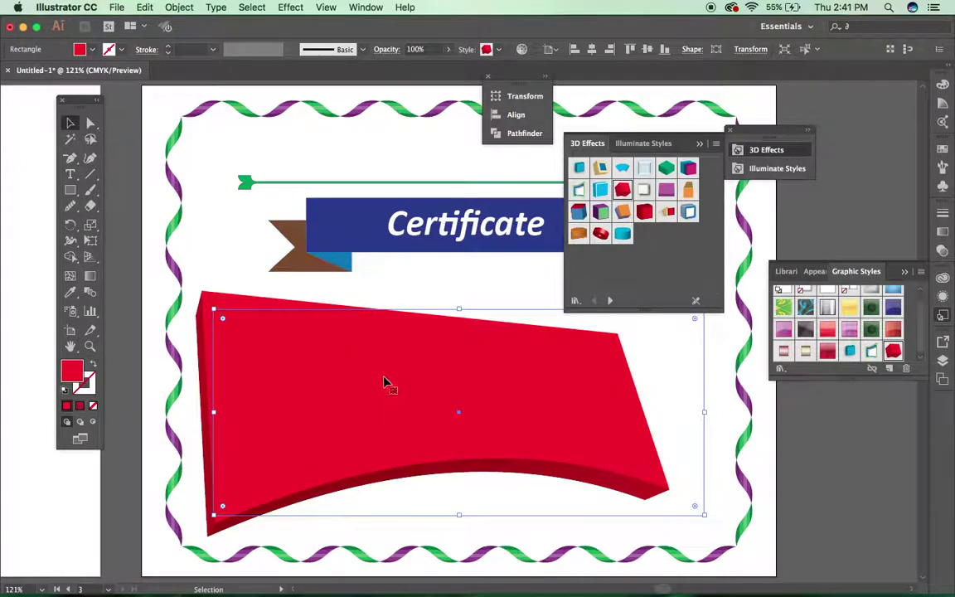
pyautogui.click(600, 233)
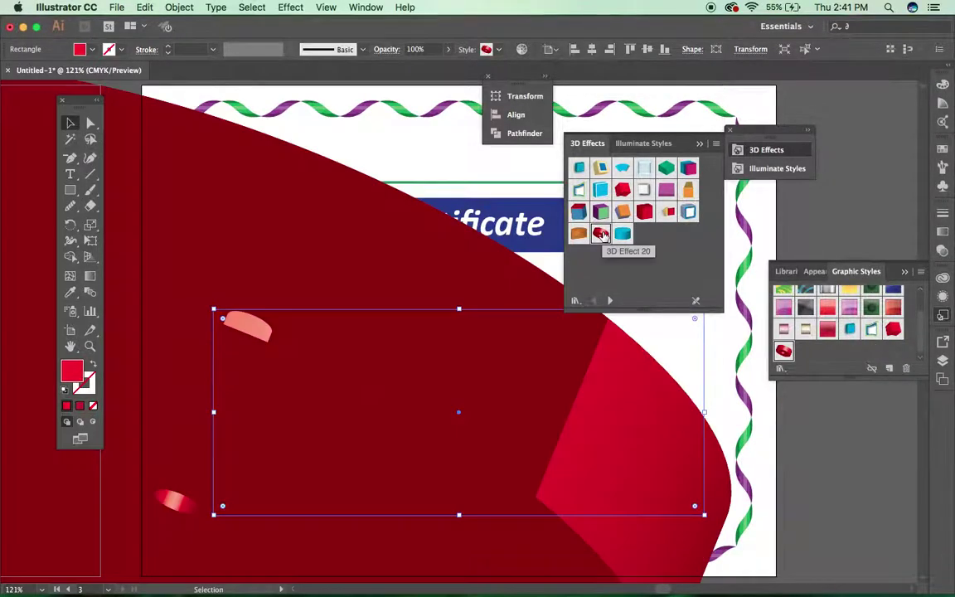
pyautogui.click(602, 213)
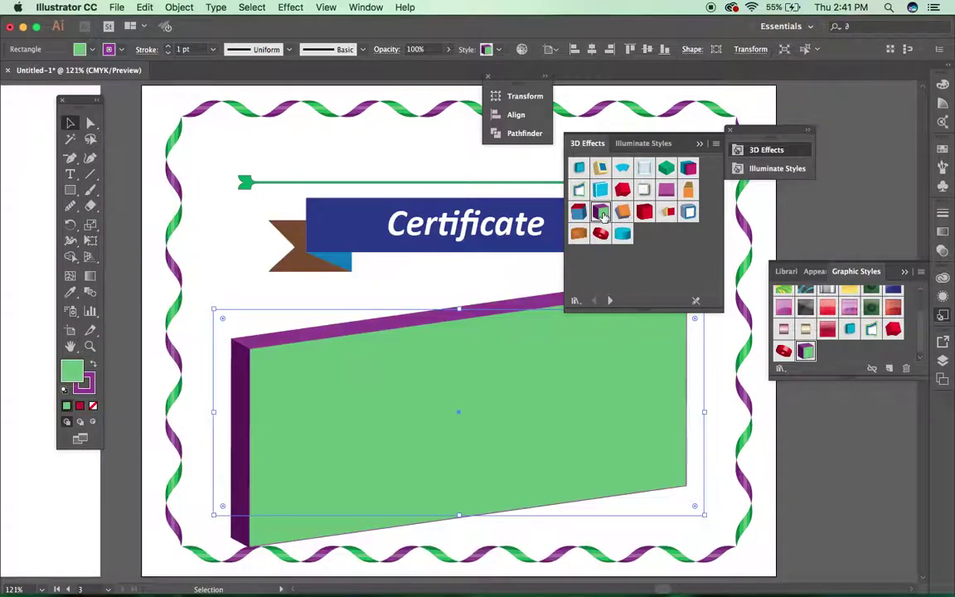
pyautogui.click(920, 271)
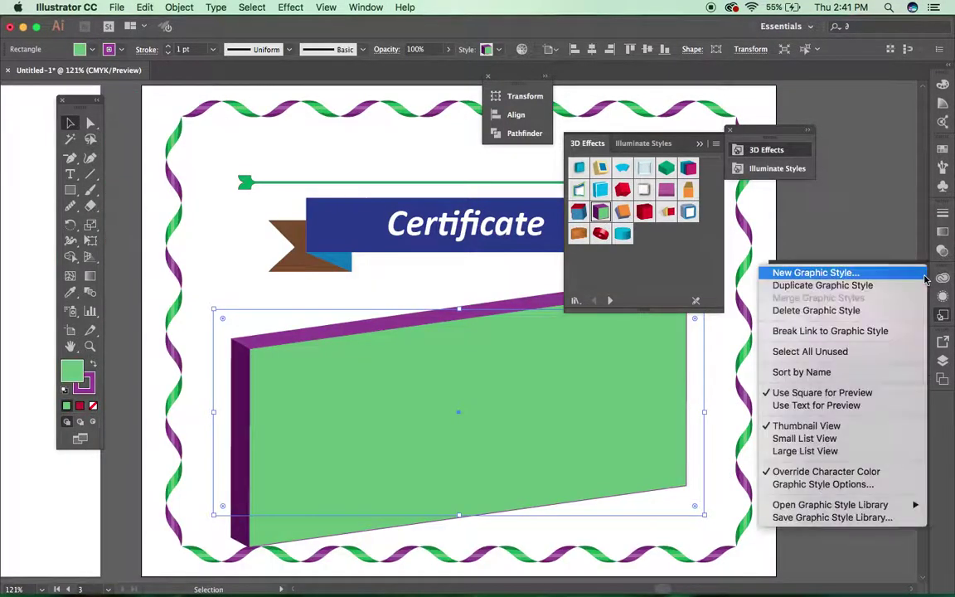
pyautogui.moveTo(868, 508)
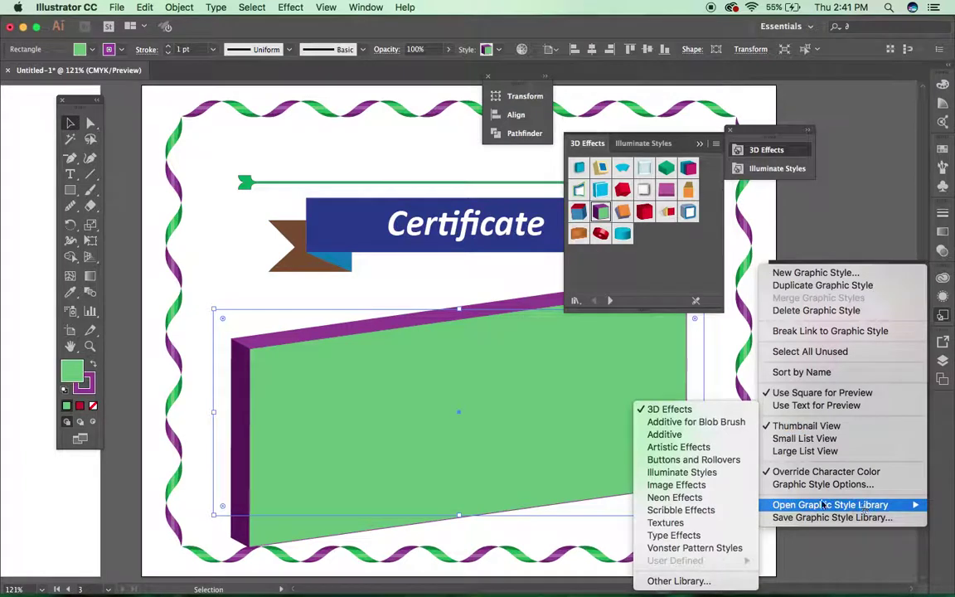
pyautogui.click(71, 122)
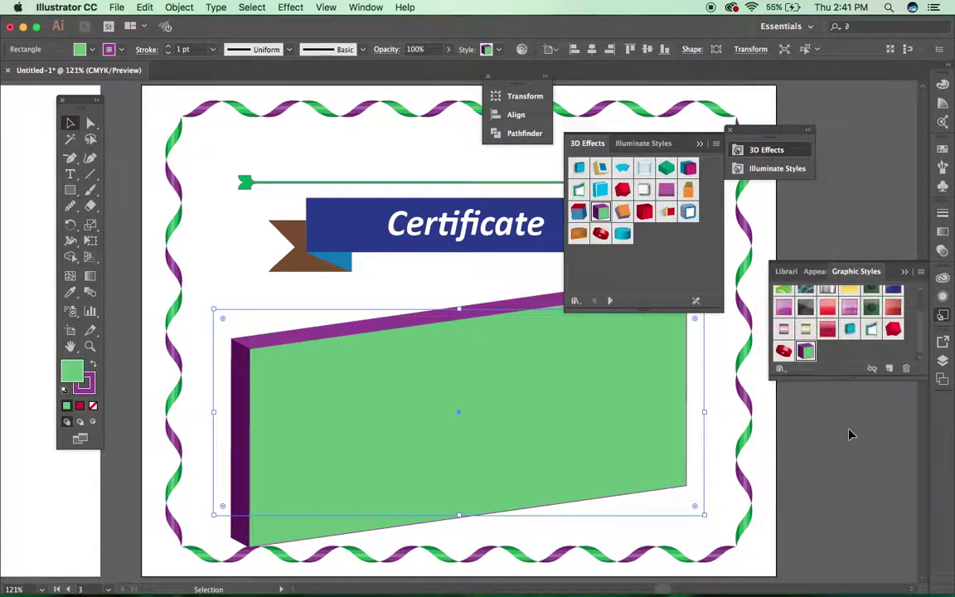
# Step: Shrink the 3D box from its corners and place it just below the banner
pyautogui.moveTo(215, 307); pyautogui.dragTo(325, 358)
pyautogui.moveTo(479, 386); pyautogui.dragTo(487, 326)
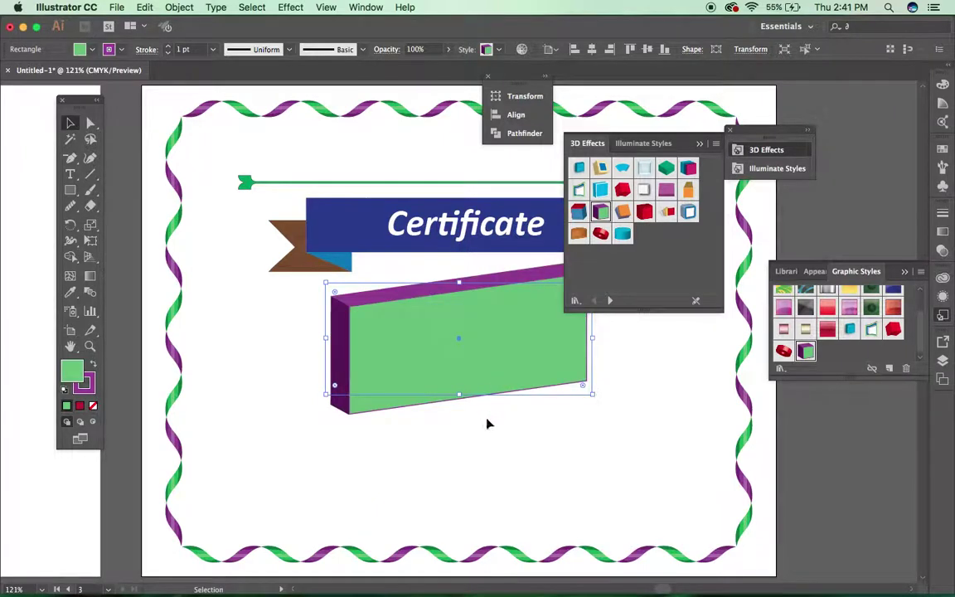
pyautogui.click(488, 422)
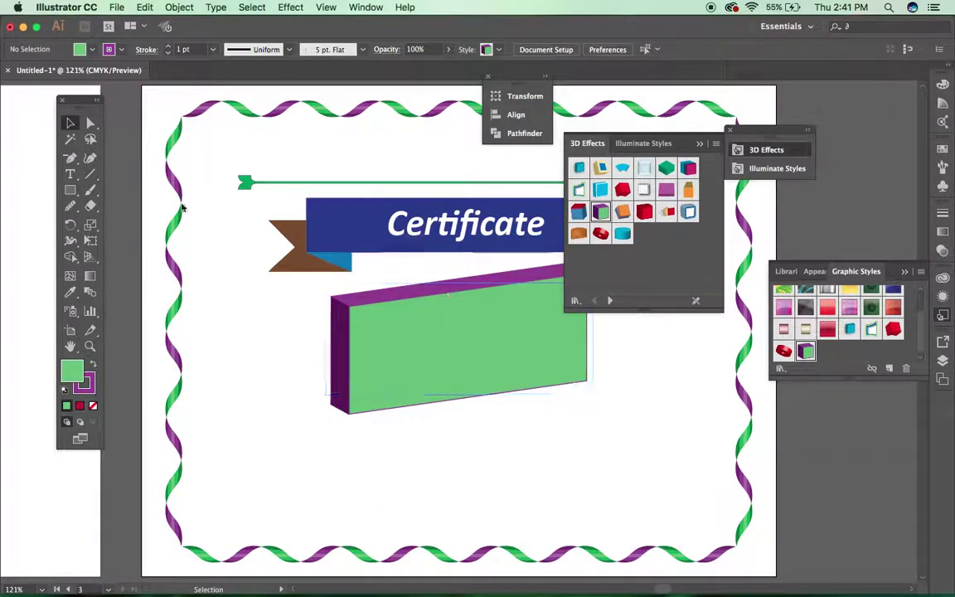
# Step: Copy the Certificate text below the 3D box and make the copy black
pyautogui.click(448, 222)
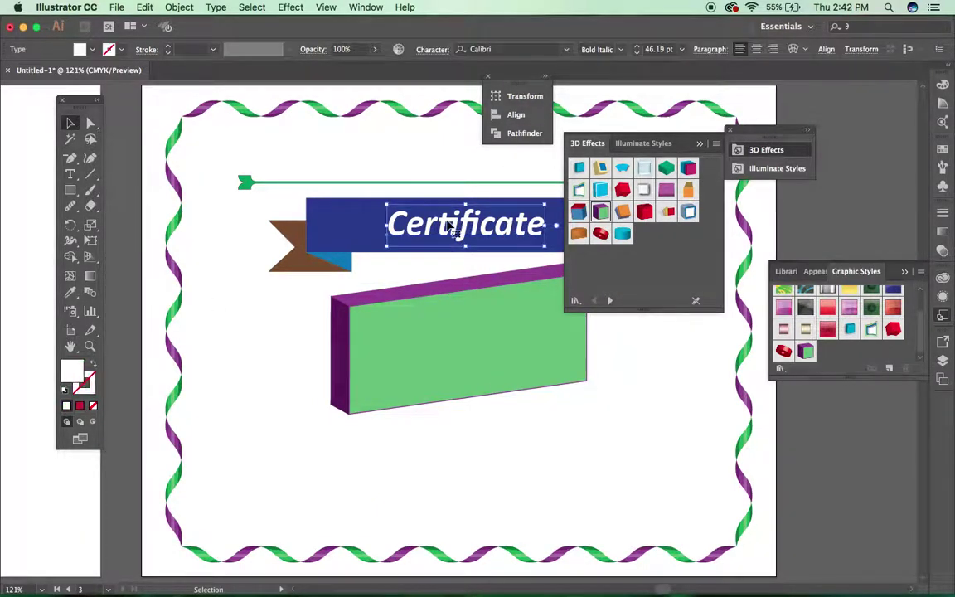
pyautogui.moveTo(450, 225); pyautogui.dragTo(448, 479)
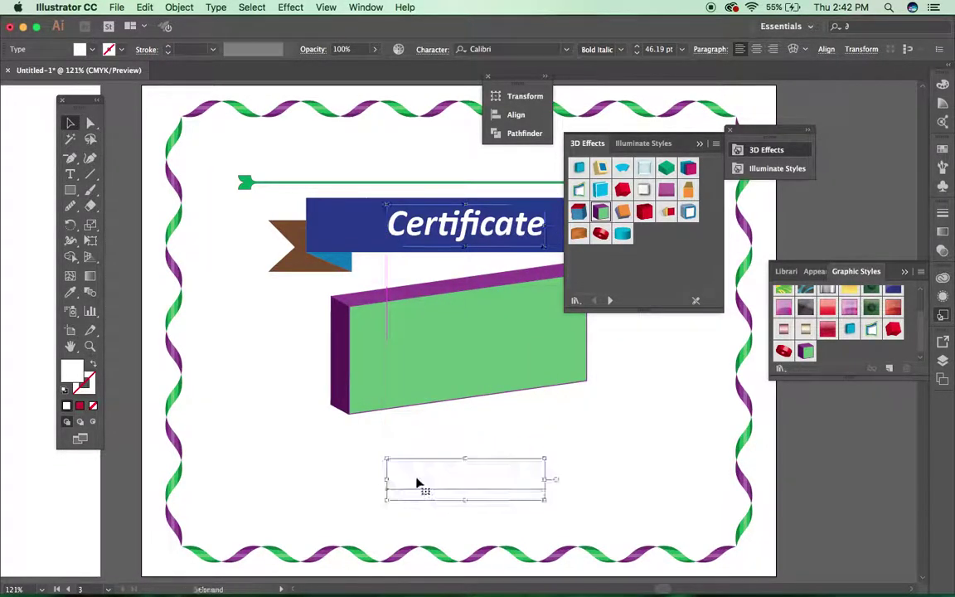
pyautogui.click(92, 49)
pyautogui.click(33, 68)
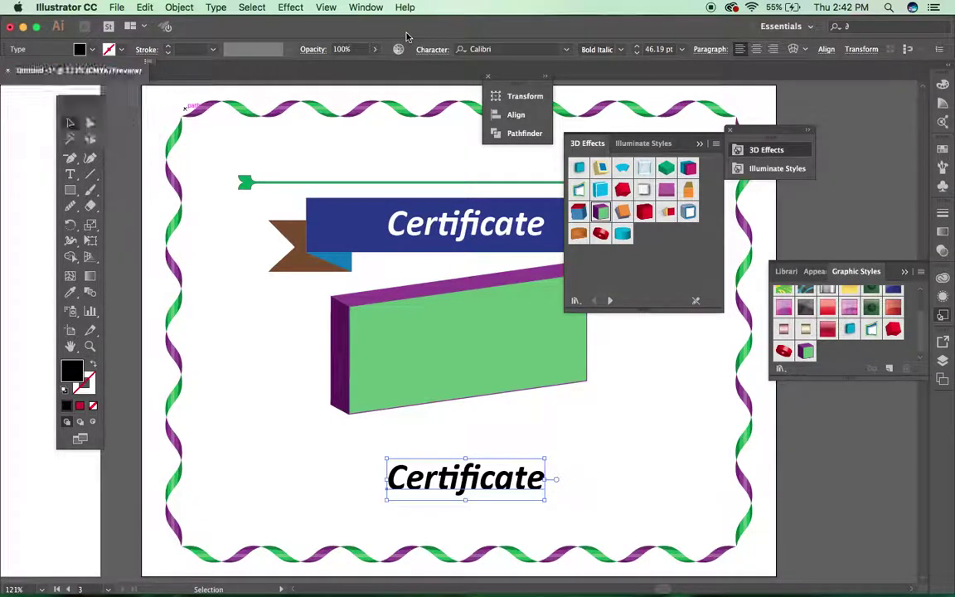
# Step: Open the Type Effects library and apply the cyan Arc Lower style to the copied text
pyautogui.click(920, 271)
pyautogui.moveTo(837, 504)
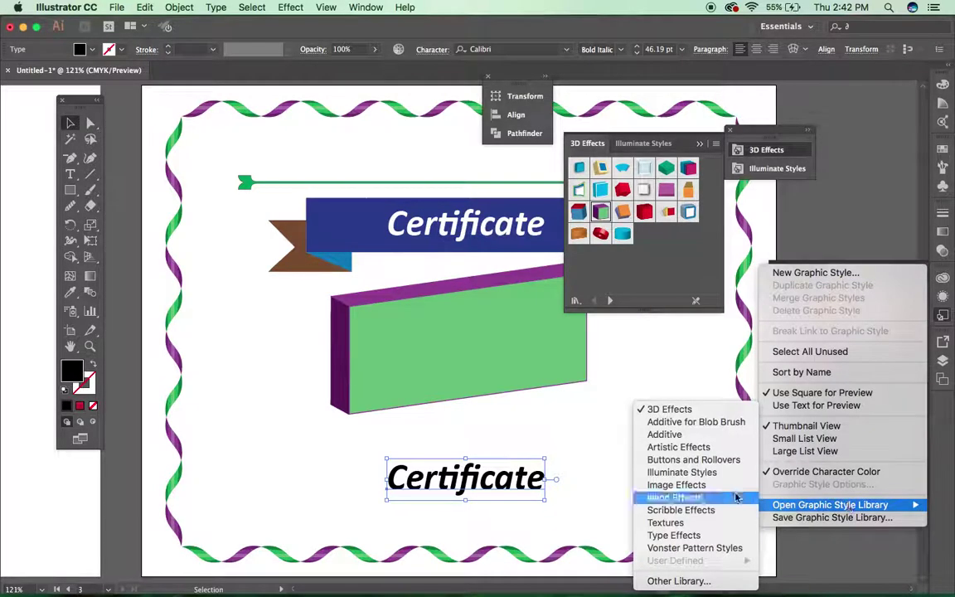
pyautogui.click(693, 537)
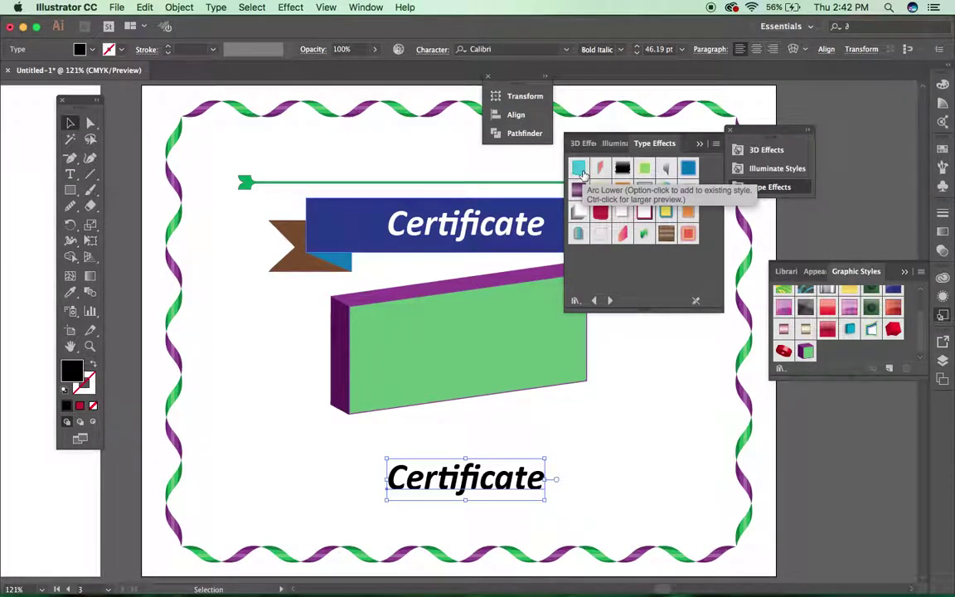
pyautogui.click(580, 172)
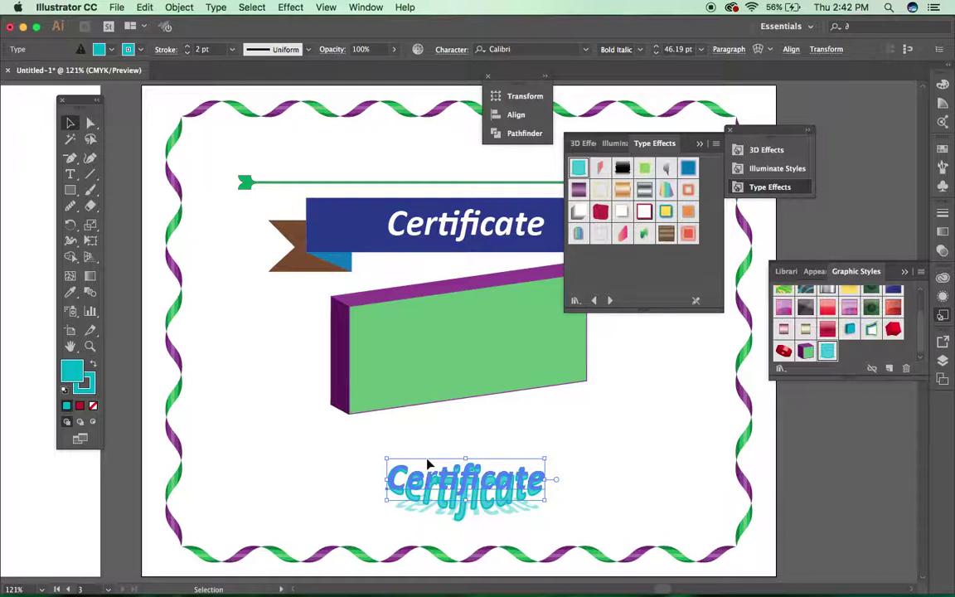
# Step: Try gold and pink arched type styles, then give the lower Certificate text the Wave style
pyautogui.click(632, 513)
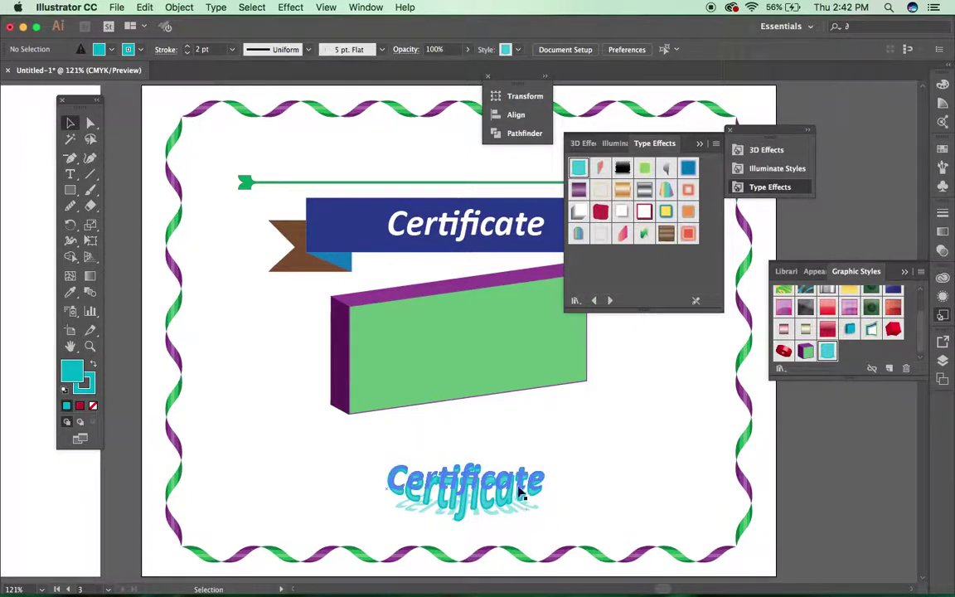
pyautogui.click(522, 494)
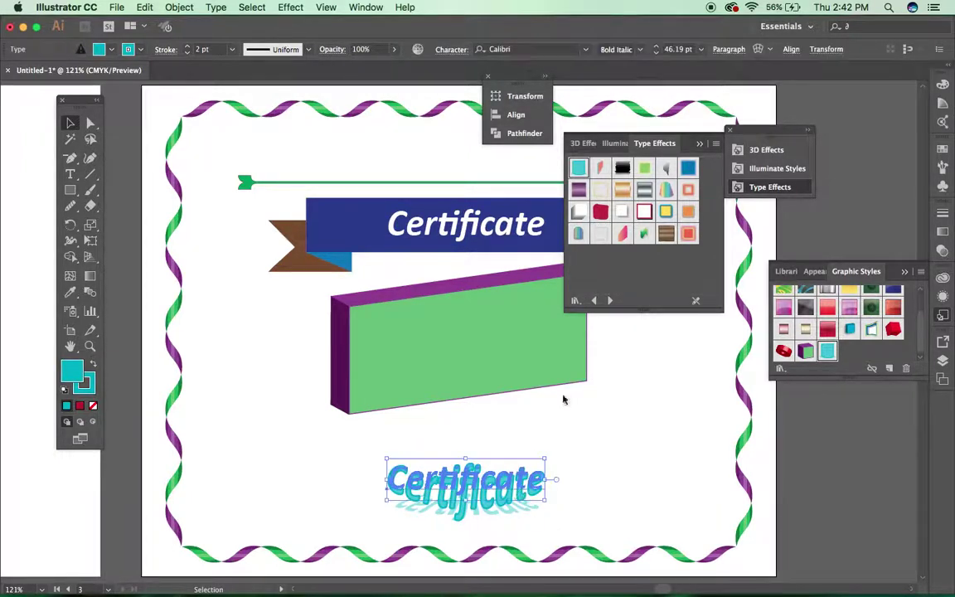
pyautogui.click(623, 191)
pyautogui.click(623, 232)
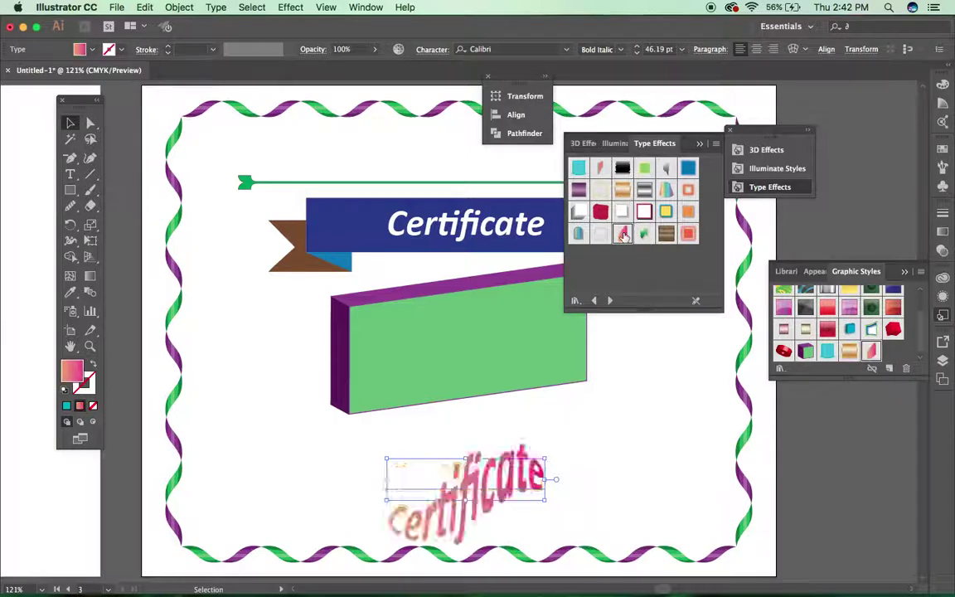
pyautogui.click(643, 234)
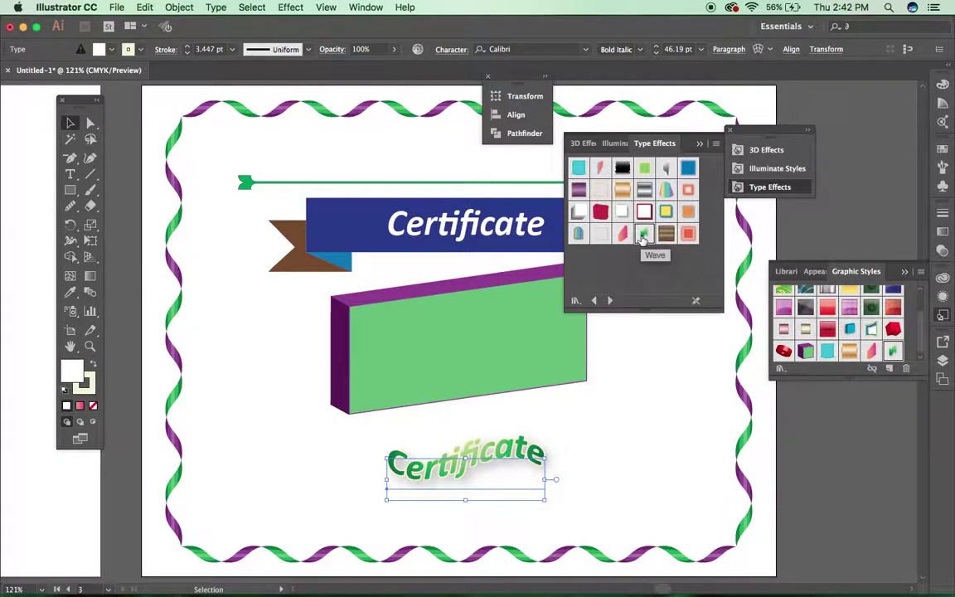
pyautogui.click(625, 443)
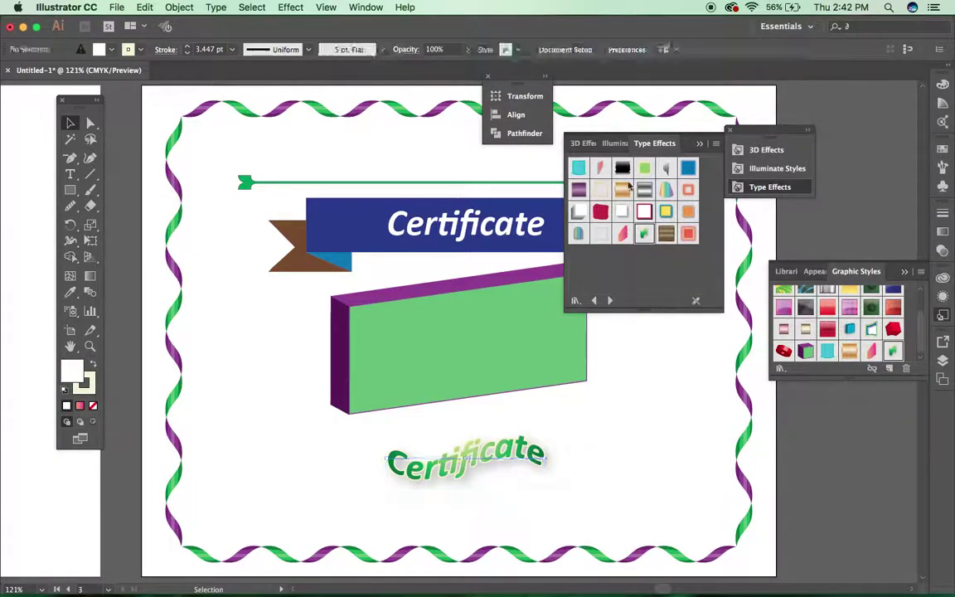
# Step: Choose the Rectangle tool with both fill and stroke set to None
pyautogui.click(73, 190)
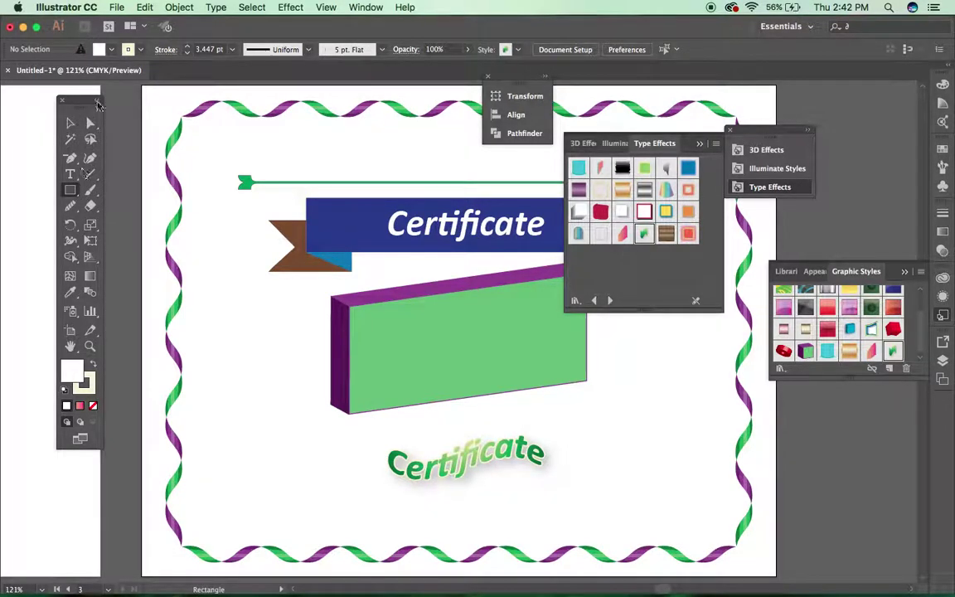
pyautogui.click(99, 50)
pyautogui.click(9, 73)
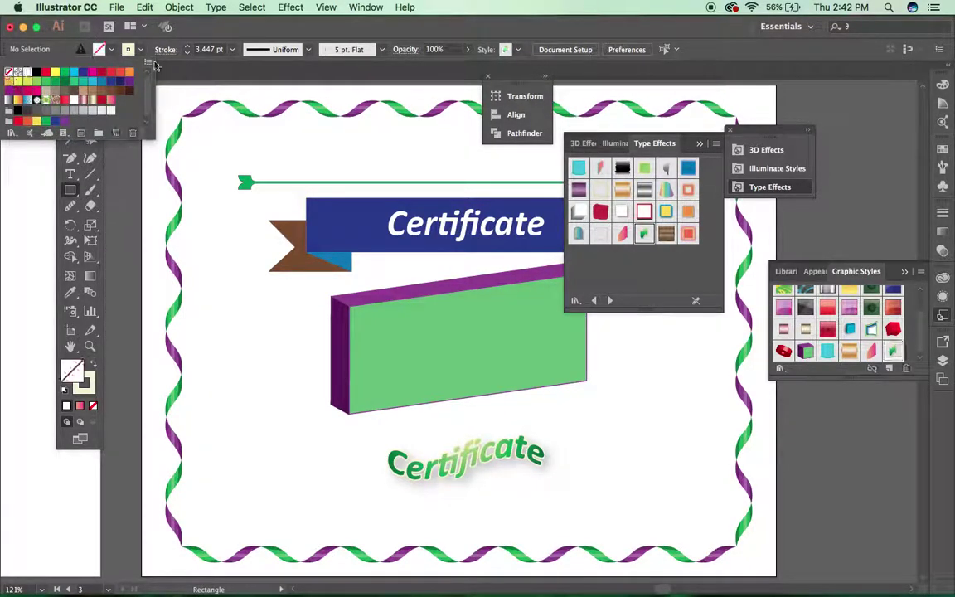
pyautogui.click(141, 50)
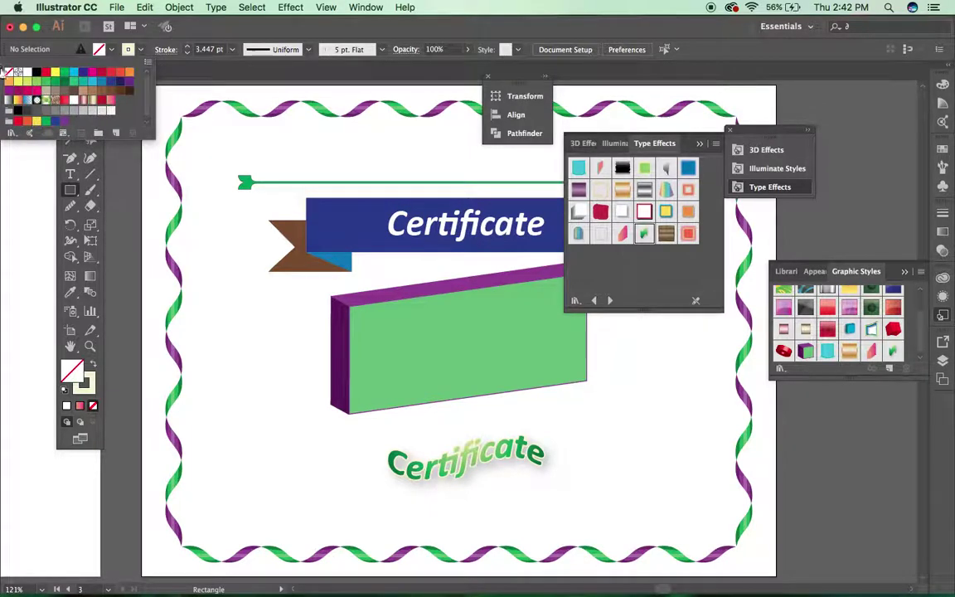
pyautogui.click(9, 73)
pyautogui.click(284, 63)
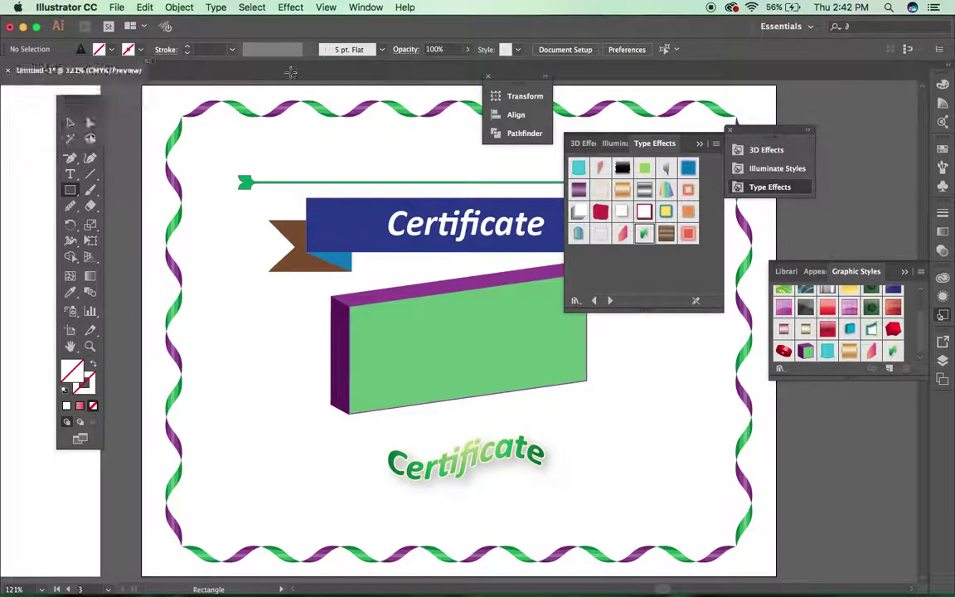
# Step: Draw a rectangle around the wavy Certificate text and open the Neon Effects library
pyautogui.moveTo(369, 423); pyautogui.dragTo(559, 507)
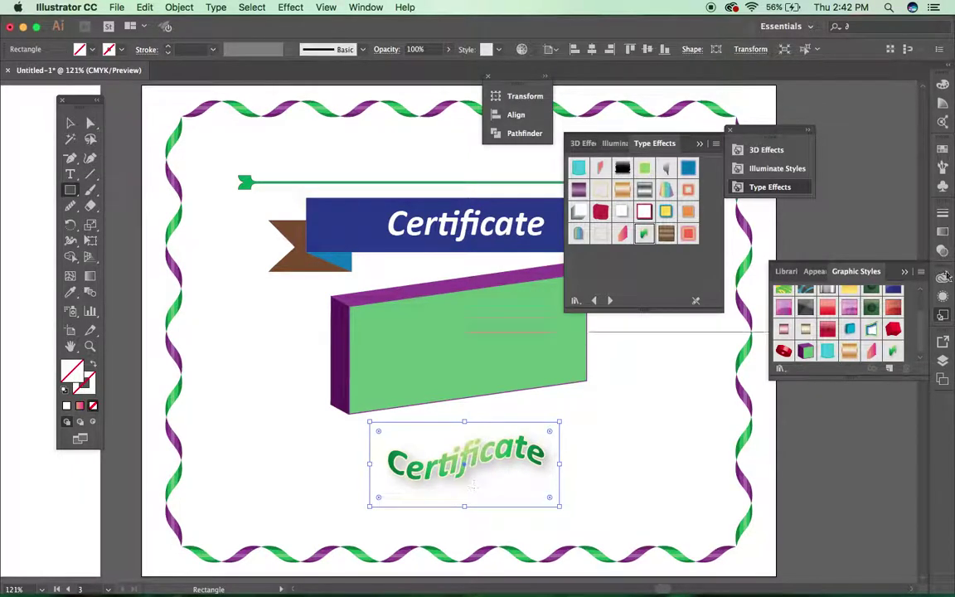
pyautogui.click(920, 271)
pyautogui.moveTo(829, 504)
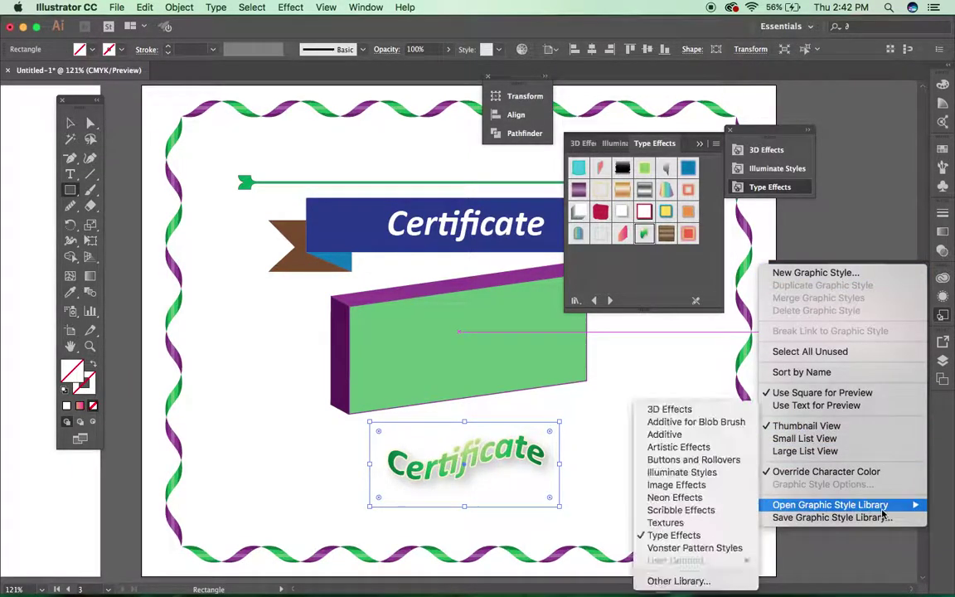
pyautogui.click(695, 497)
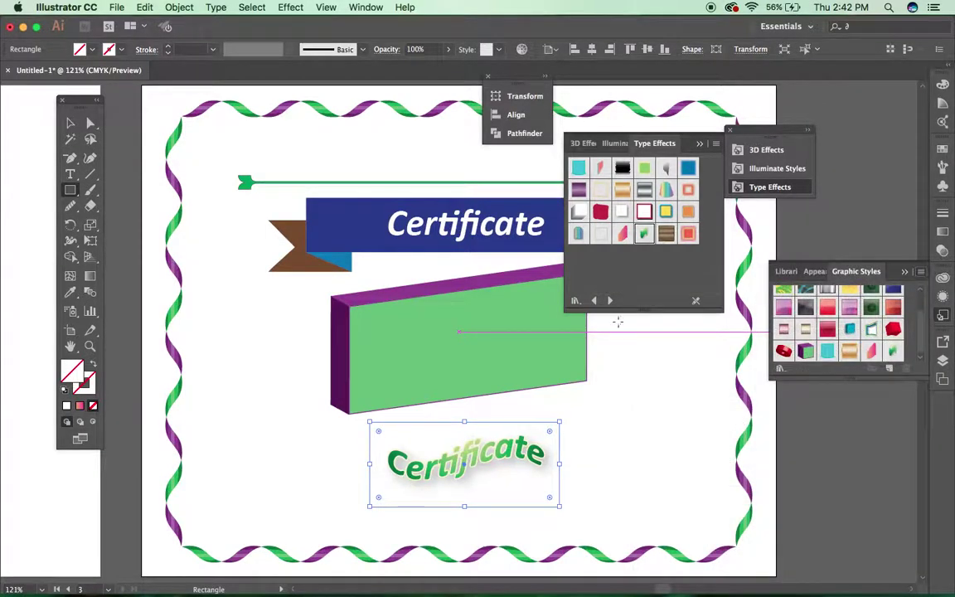
# Step: Try several pink and pale neon styles, settling on the purple double-line neon frame
pyautogui.click(605, 214)
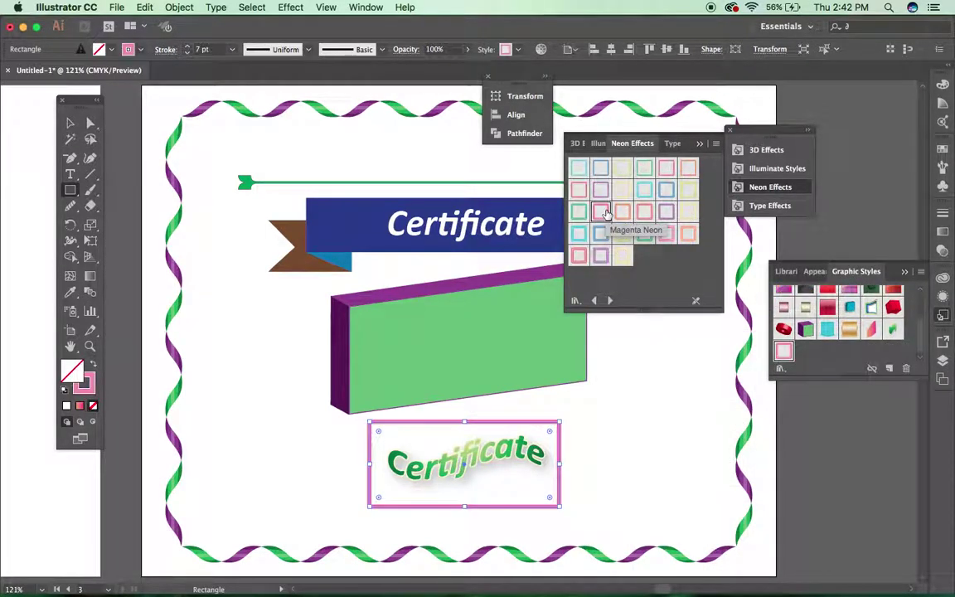
pyautogui.click(624, 212)
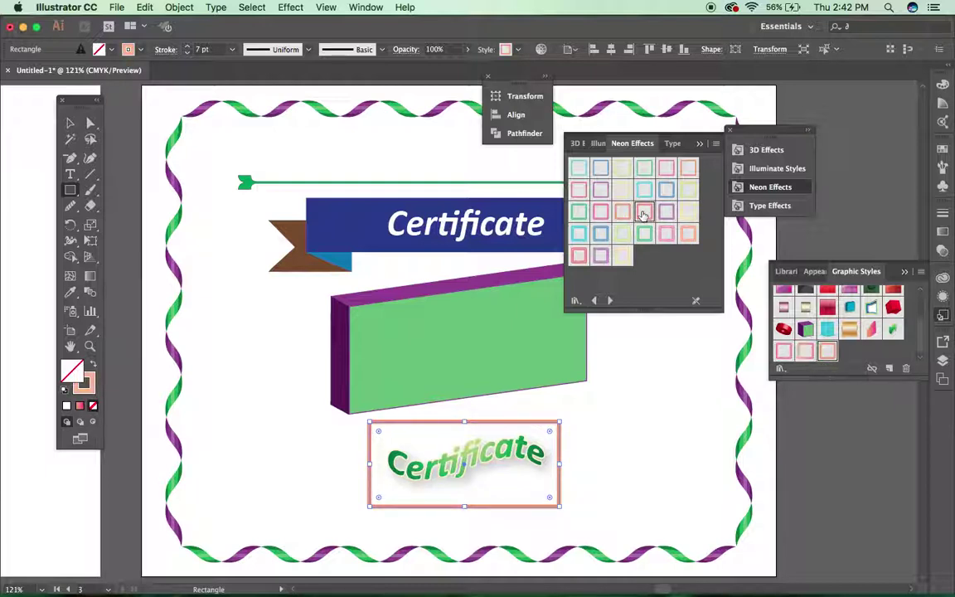
pyautogui.click(666, 212)
pyautogui.click(666, 212)
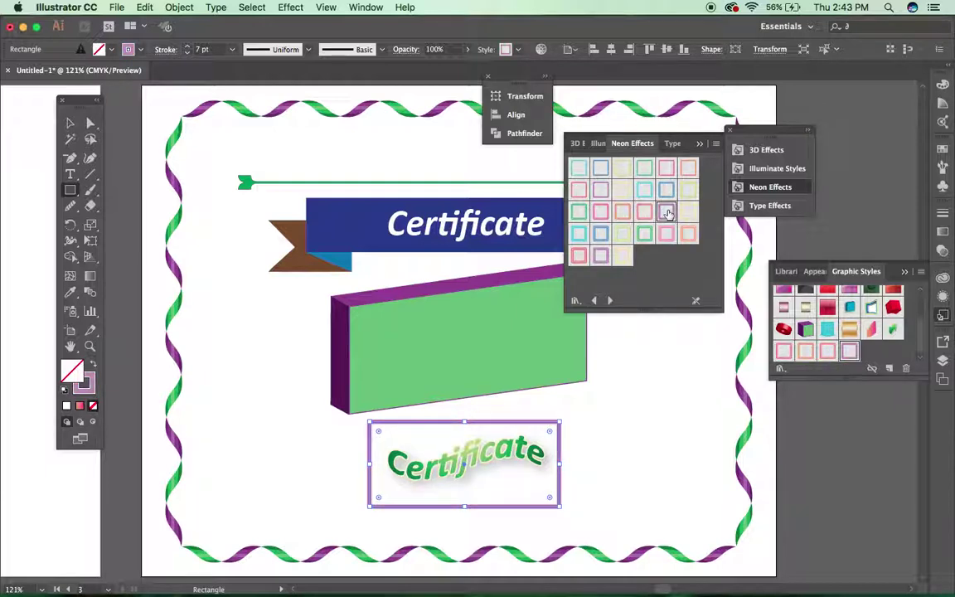
pyautogui.click(621, 193)
pyautogui.click(603, 260)
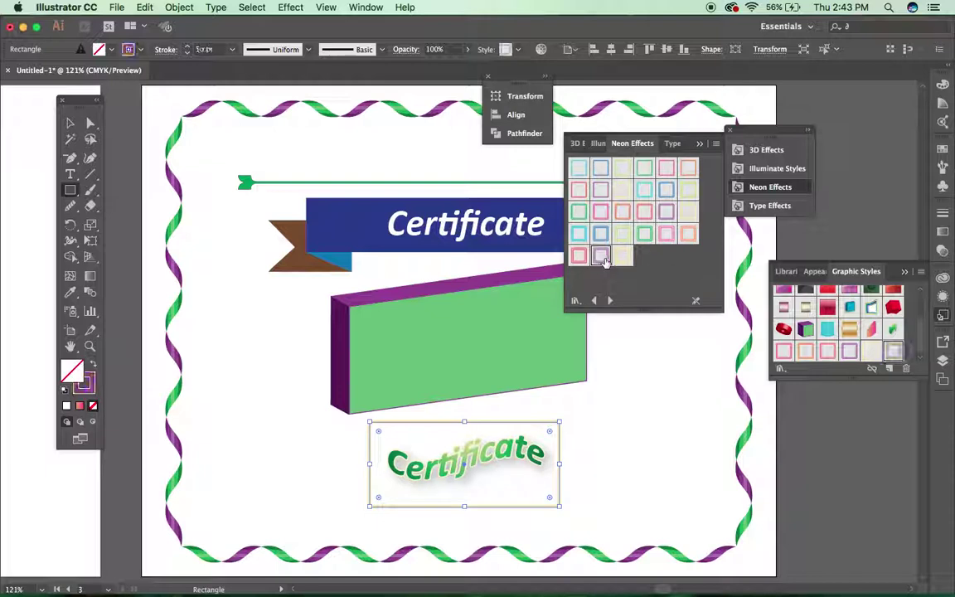
pyautogui.press('v')
pyautogui.click(232, 375)
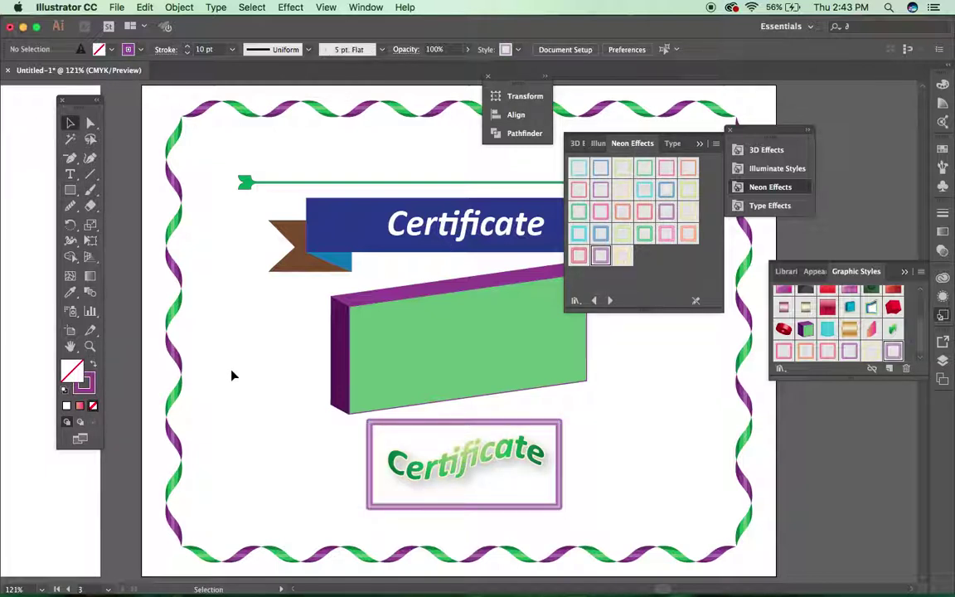
pyautogui.click(70, 191)
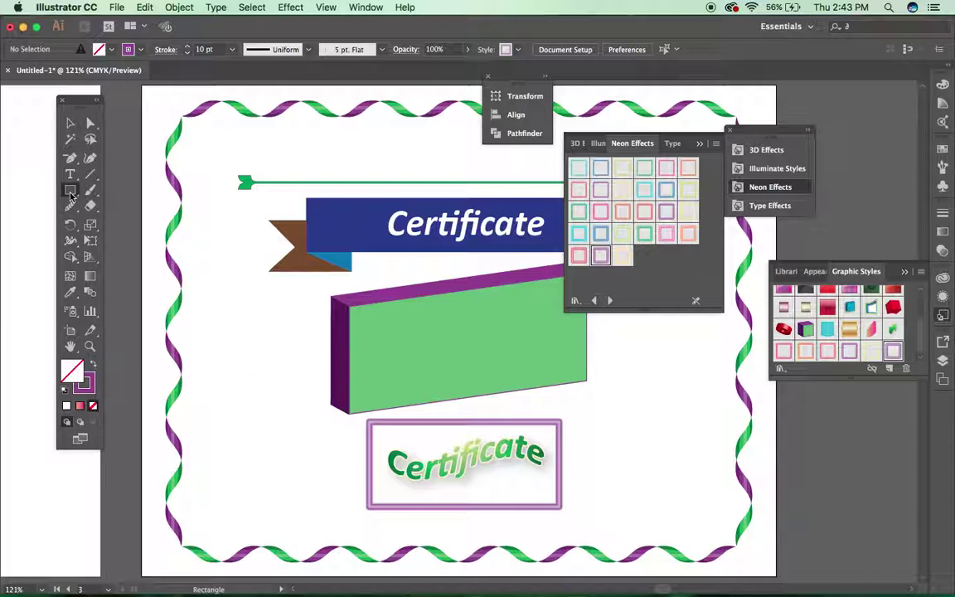
# Step: Draw a small stroke-less rectangle left of the framed text and open Buttons and Rollovers
pyautogui.moveTo(223, 447); pyautogui.dragTo(325, 488)
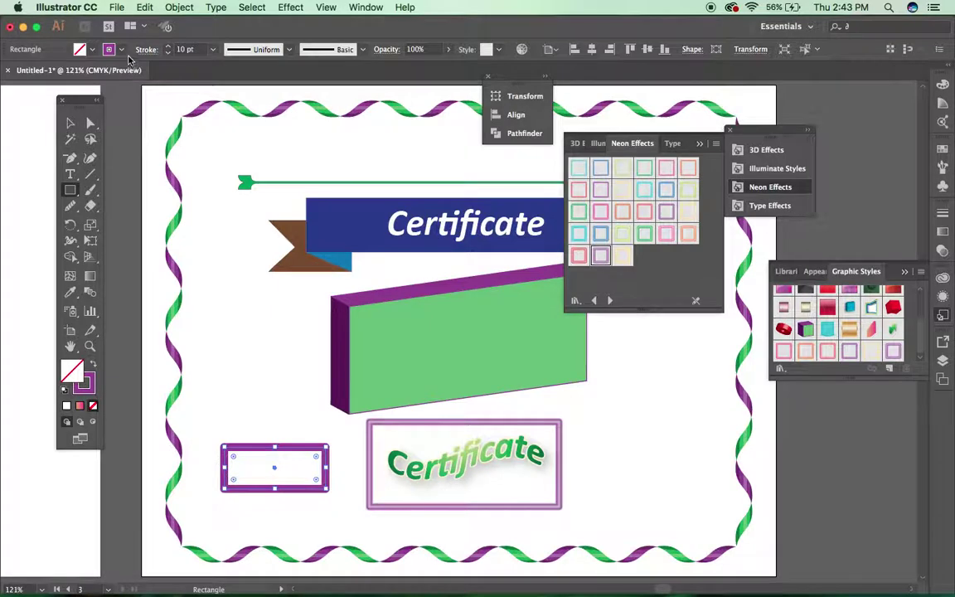
pyautogui.click(81, 49)
pyautogui.click(9, 72)
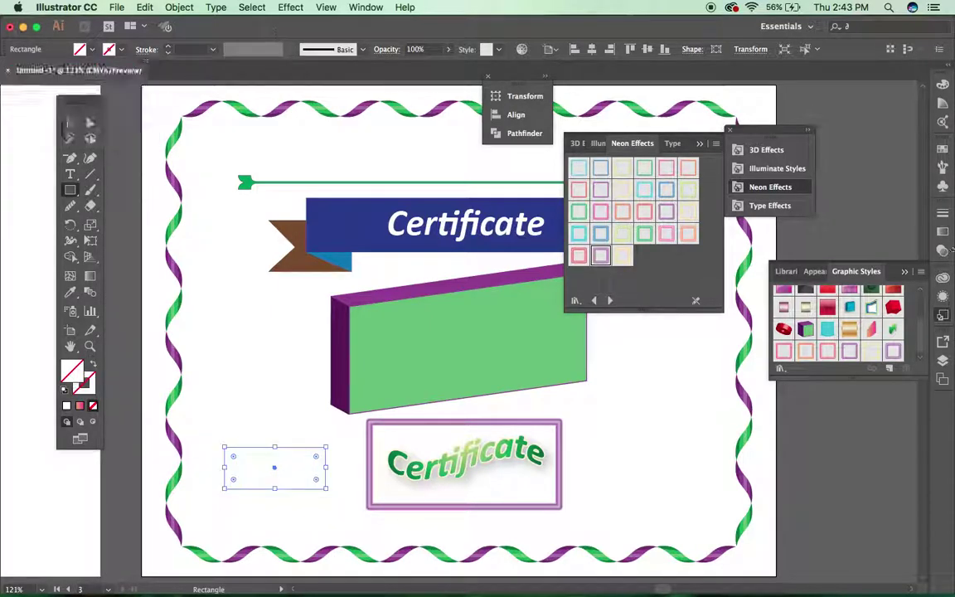
pyautogui.click(921, 275)
pyautogui.moveTo(829, 503)
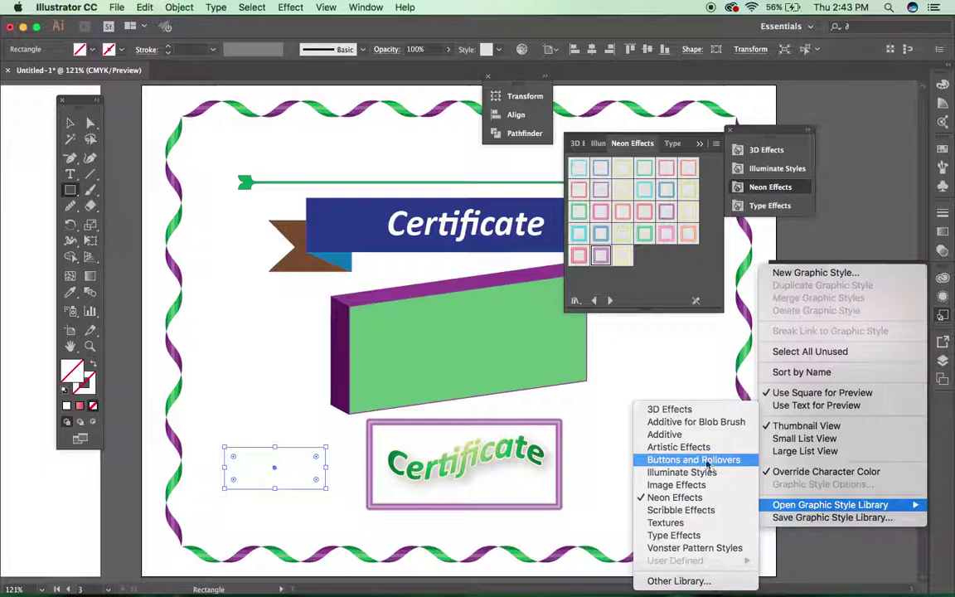
pyautogui.click(714, 462)
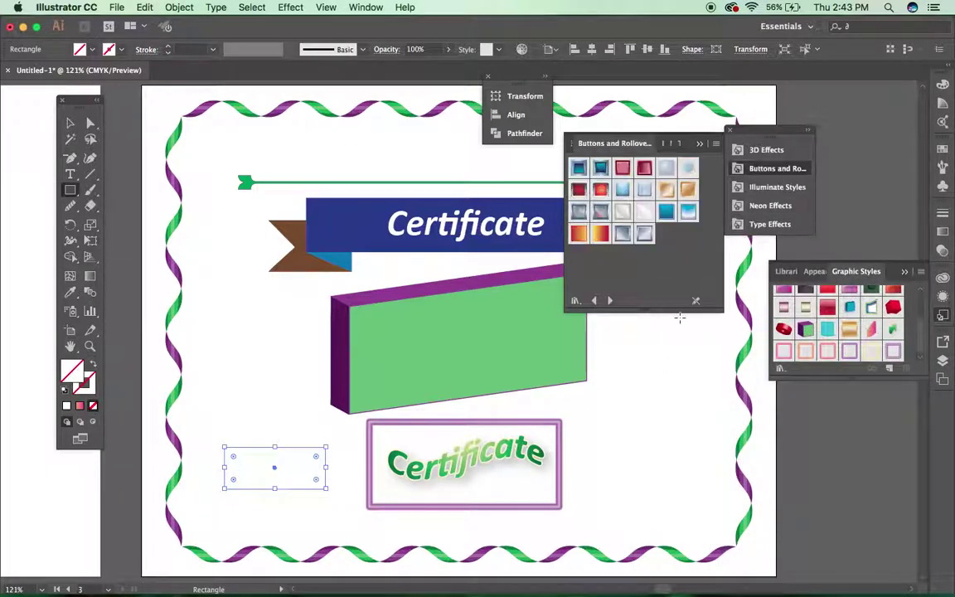
# Step: Apply a red button style, reselect the rectangle, and try light-blue, red-orange, gold and dark-red styles
pyautogui.click(578, 189)
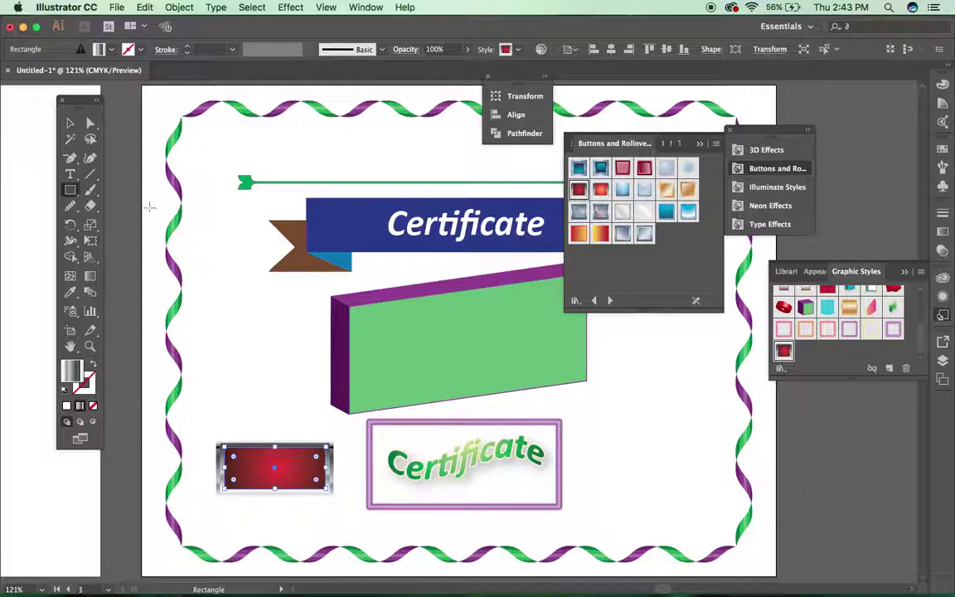
pyautogui.click(70, 123)
pyautogui.click(270, 387)
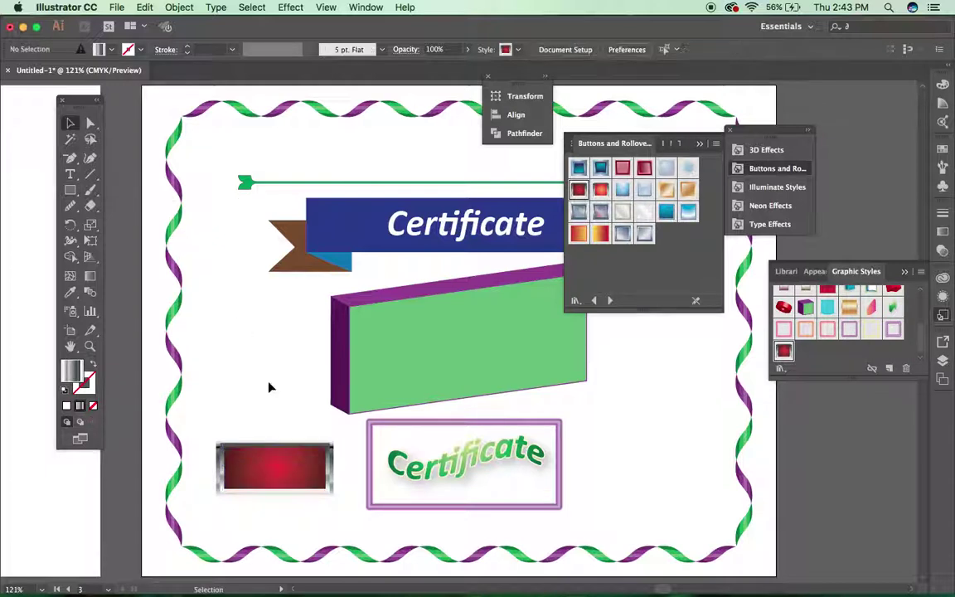
pyautogui.click(291, 479)
pyautogui.click(622, 191)
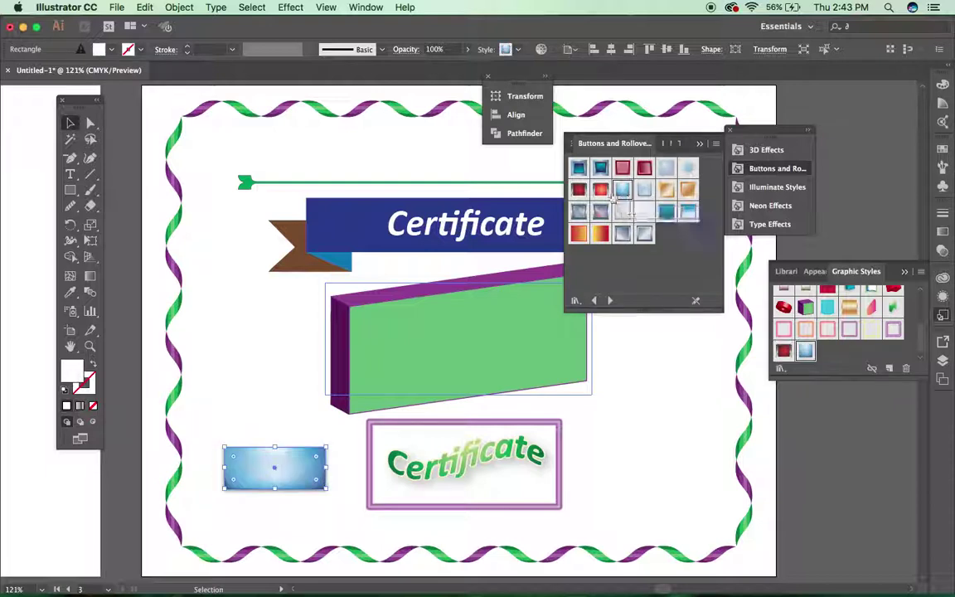
pyautogui.click(600, 191)
pyautogui.click(666, 190)
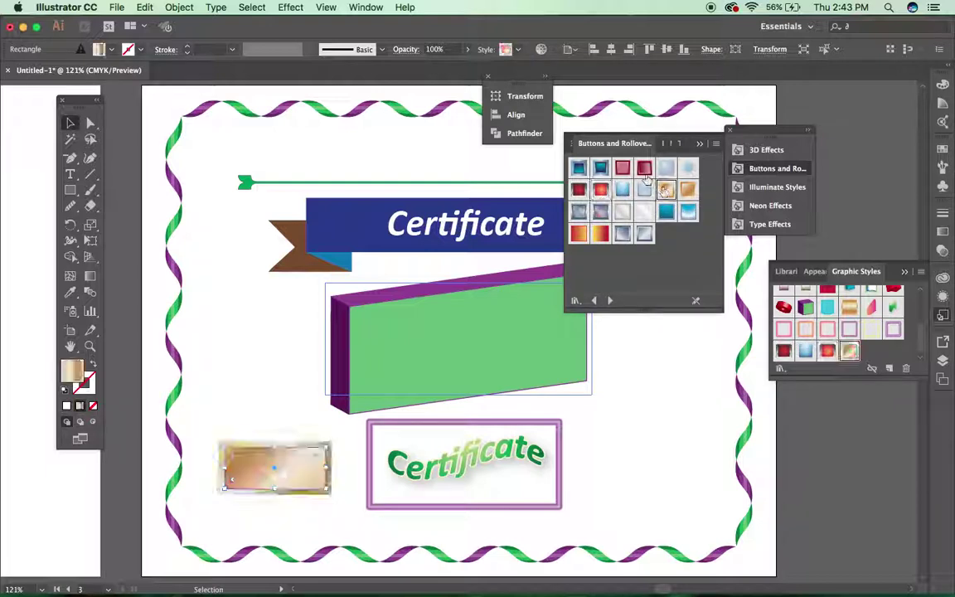
pyautogui.click(643, 167)
# Step: Try silver, orange and aqua styles, then apply the light-blue splash style to the button
pyautogui.click(622, 234)
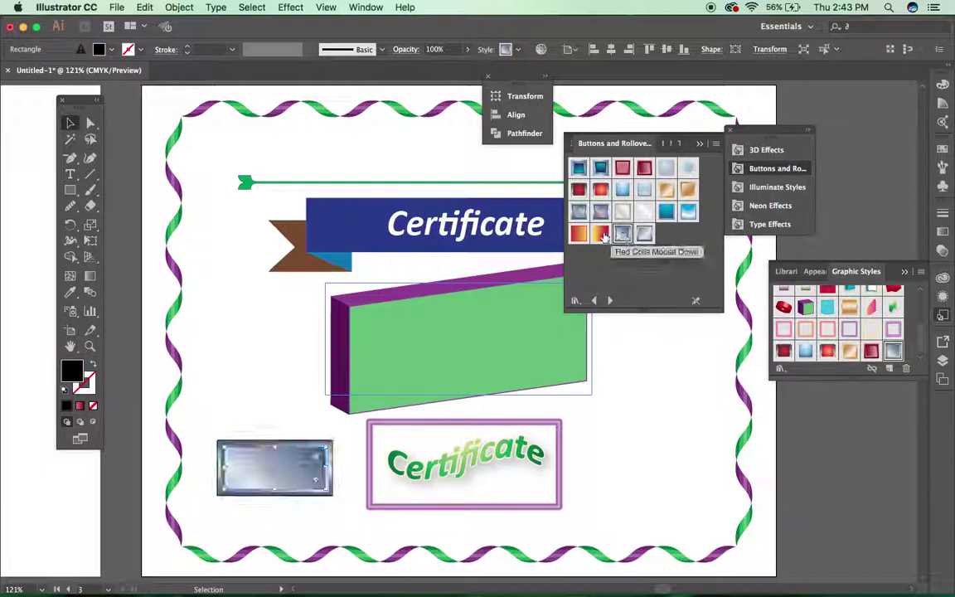
pyautogui.click(578, 234)
pyautogui.click(578, 234)
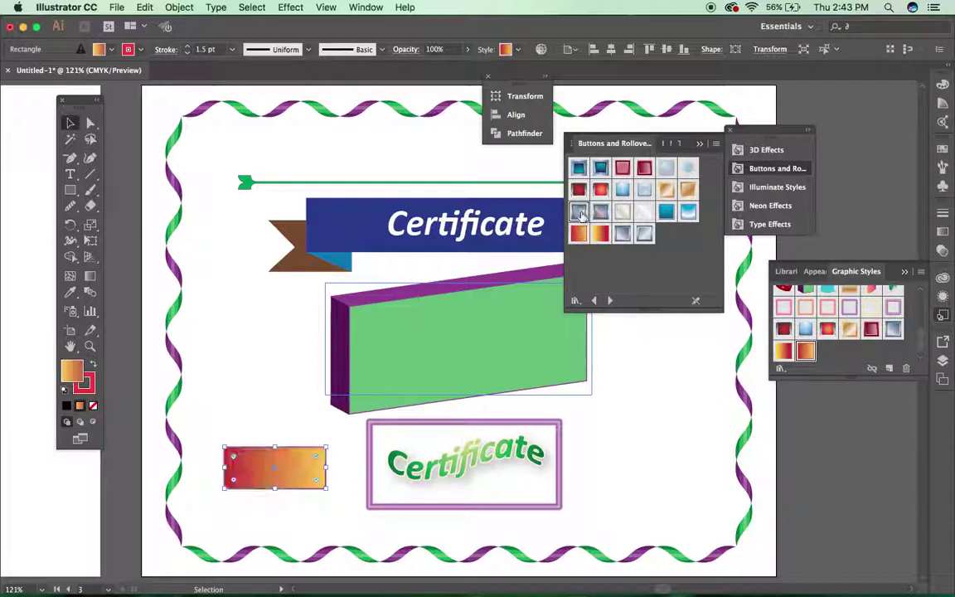
pyautogui.click(578, 212)
pyautogui.click(687, 169)
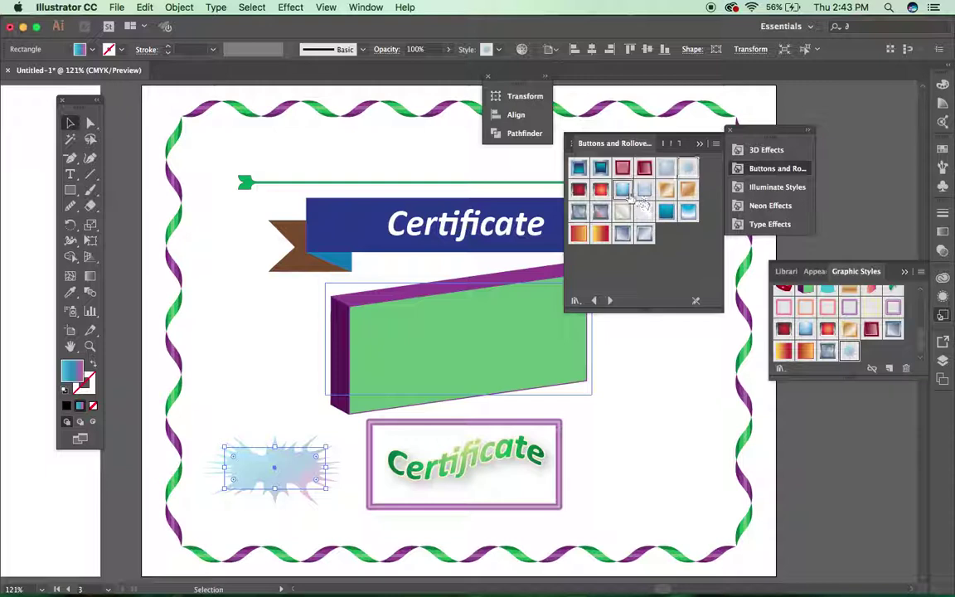
pyautogui.click(623, 191)
pyautogui.click(688, 169)
pyautogui.click(657, 428)
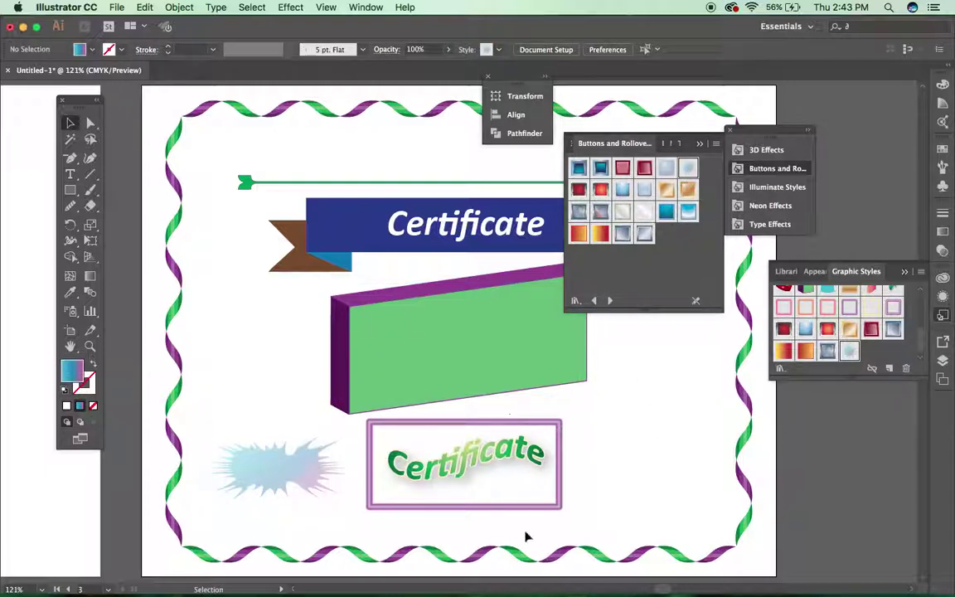